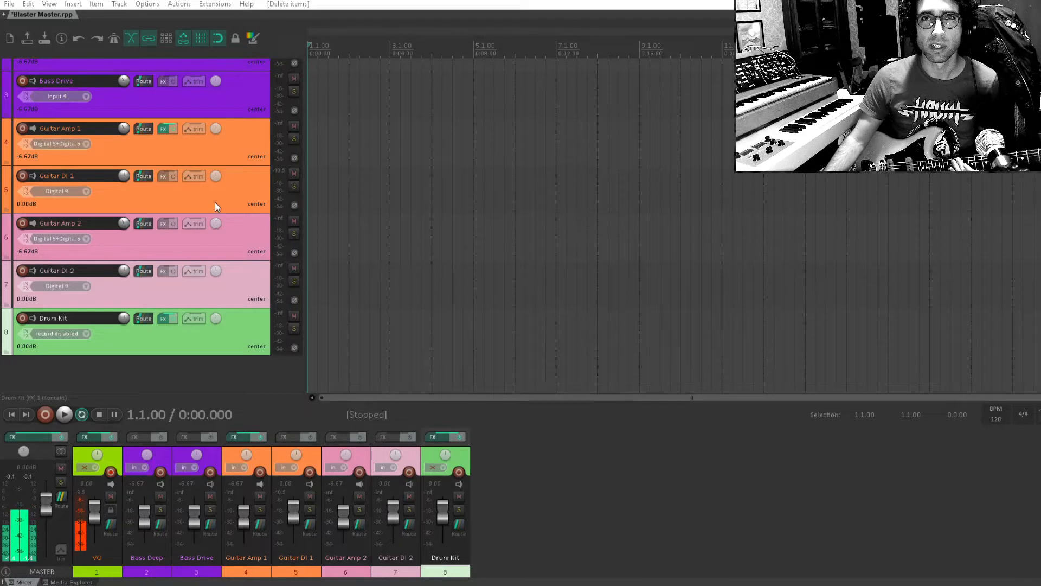
Look over the project's eight tracks, from VO and the two bass tracks to the guitar amp, DI and Drum Kit tracks.
scroll(200, 227, "up", 3)
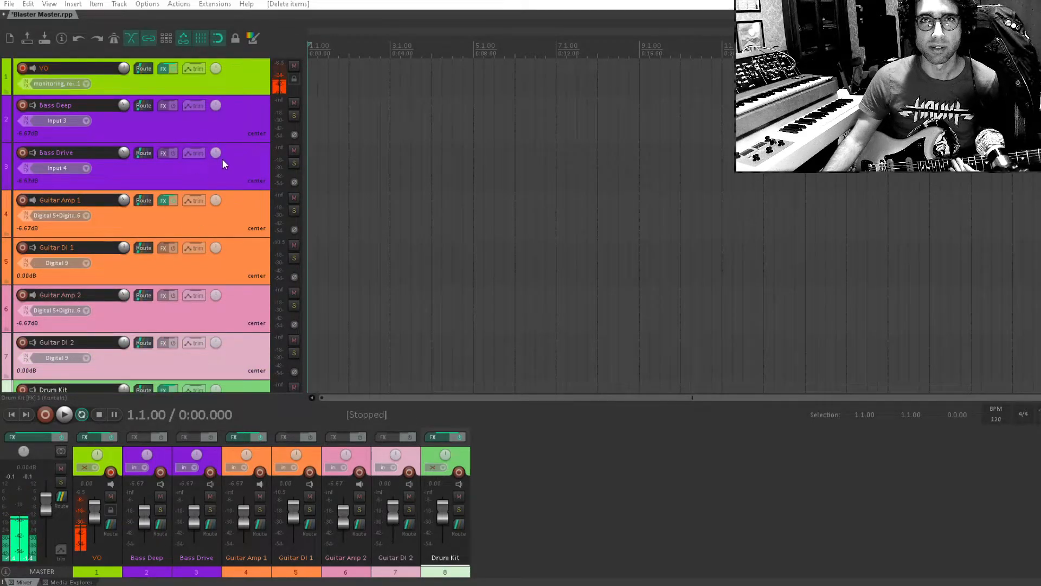
scroll(225, 140, "down", 3)
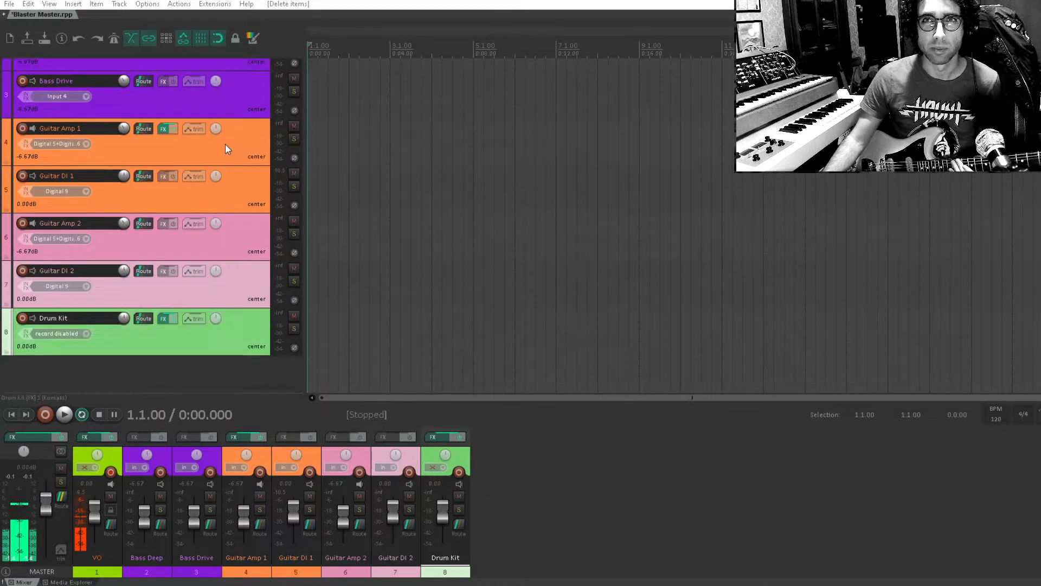
scroll(225, 144, "up", 3)
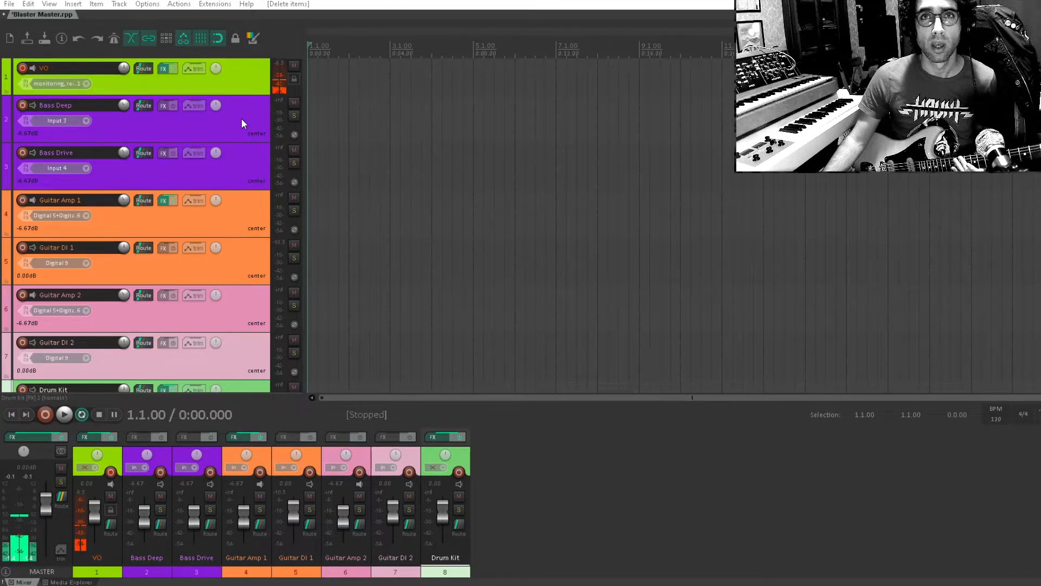
scroll(242, 122, "down", 1)
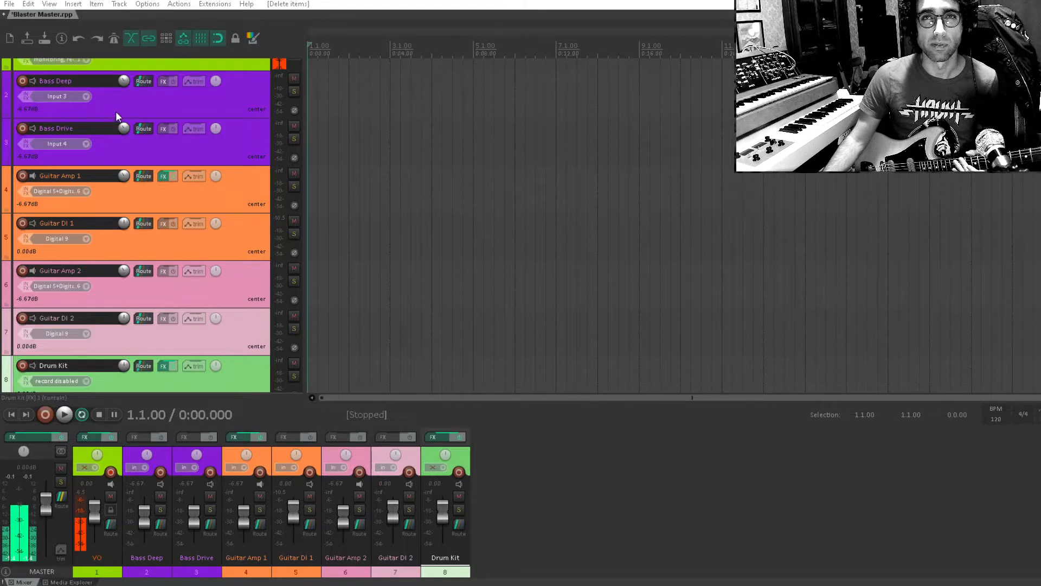
scroll(116, 114, "up", 1)
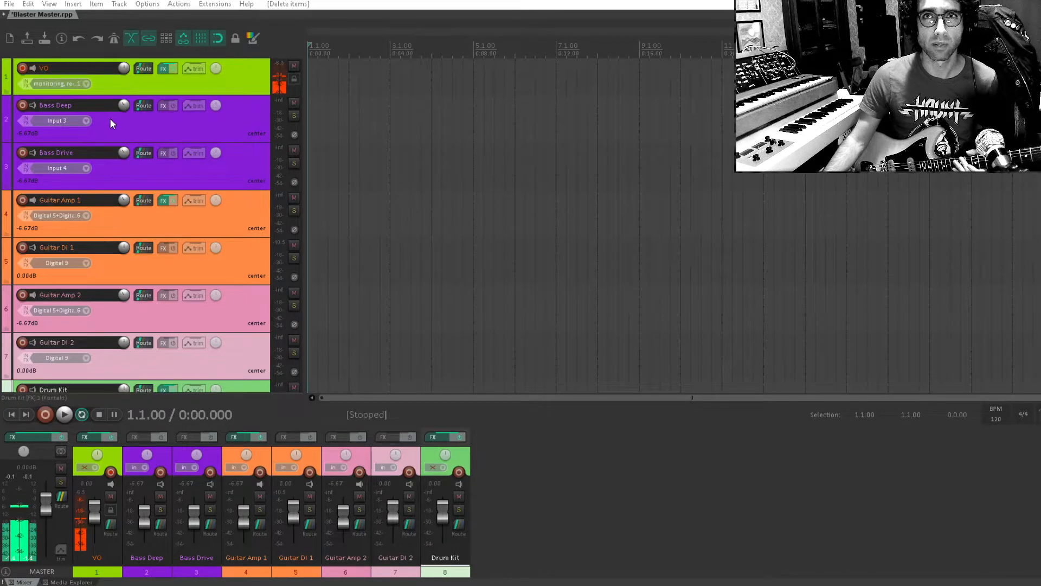
scroll(114, 161, "down", 1)
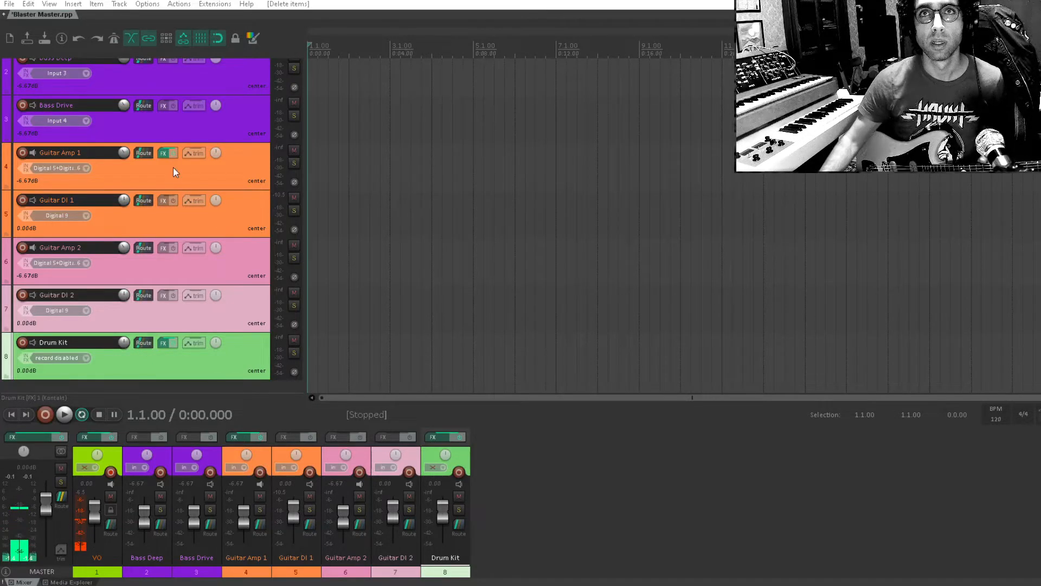
scroll(149, 255, "down", 1)
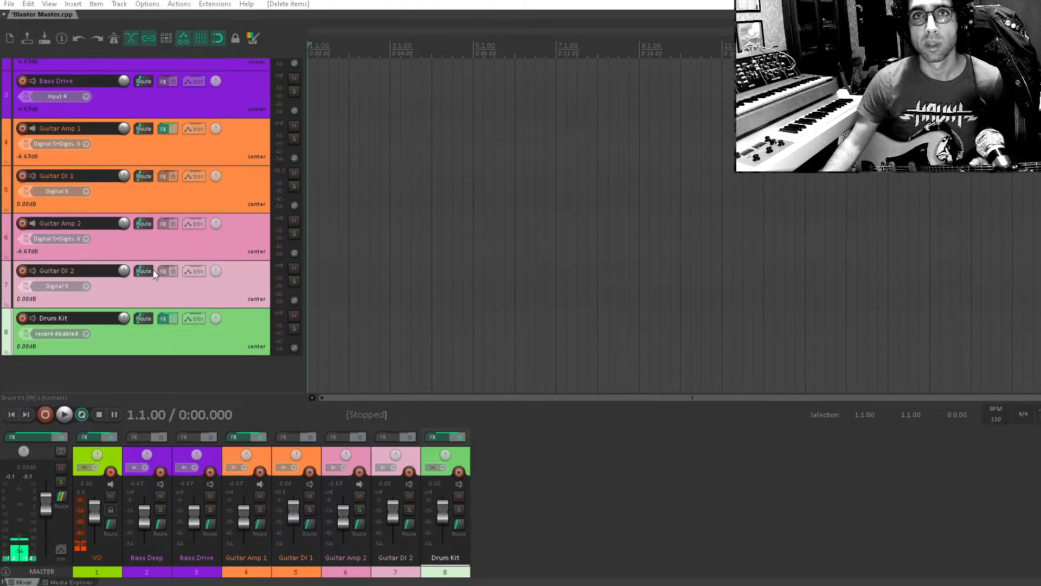
Inspect the Kontakt drum instrument loaded on the Drum Kit track and close its effects window.
left_click(160, 321)
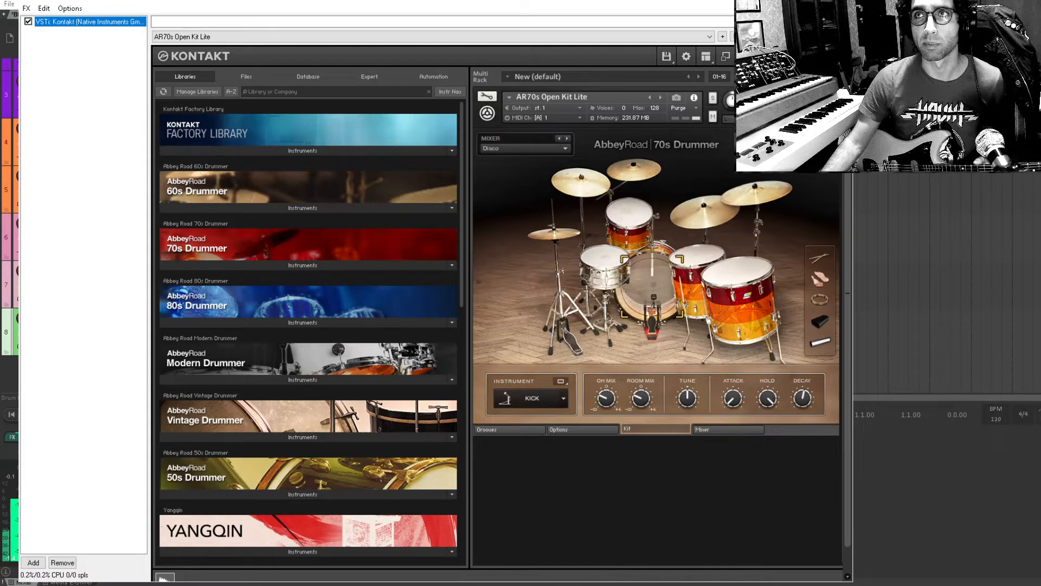
left_click(841, 1)
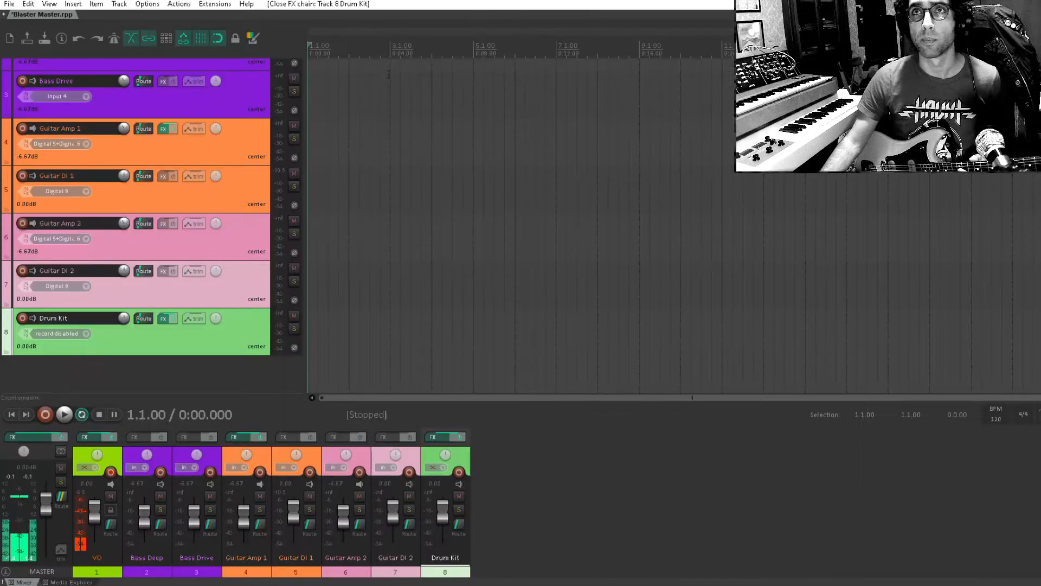
scroll(212, 188, "up", 2)
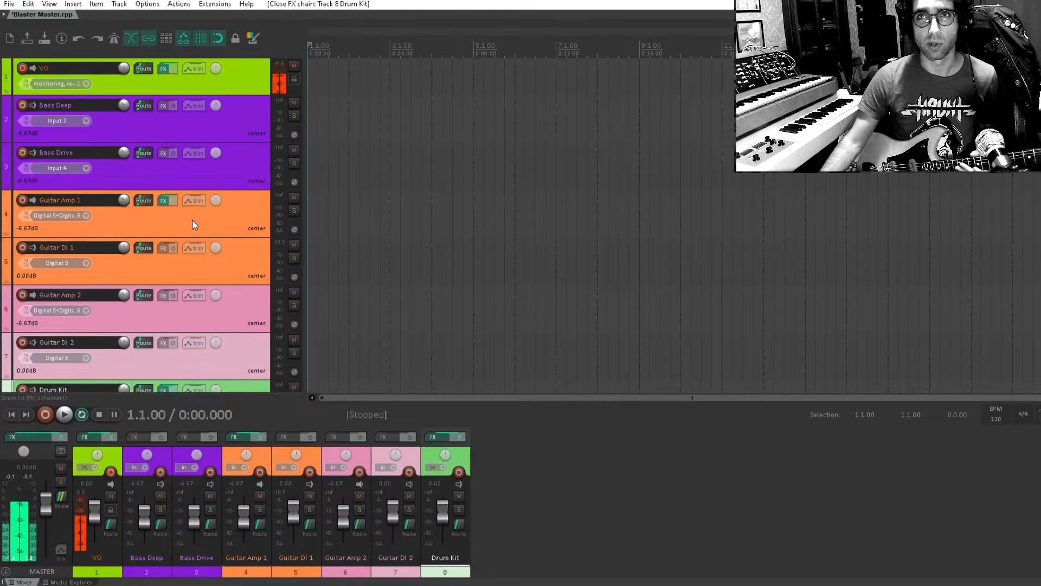
View the ReaTune tuner on the Guitar Amp 1 track, arm Guitar Amp 1 and Guitar DI 1 for recording, and close the tuner.
left_click(165, 223)
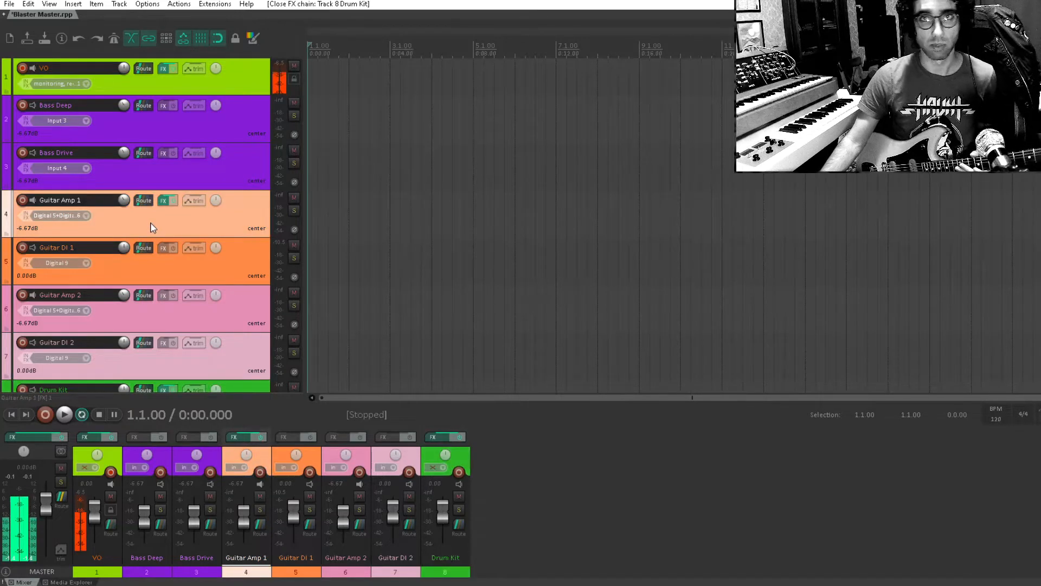
left_click(163, 202)
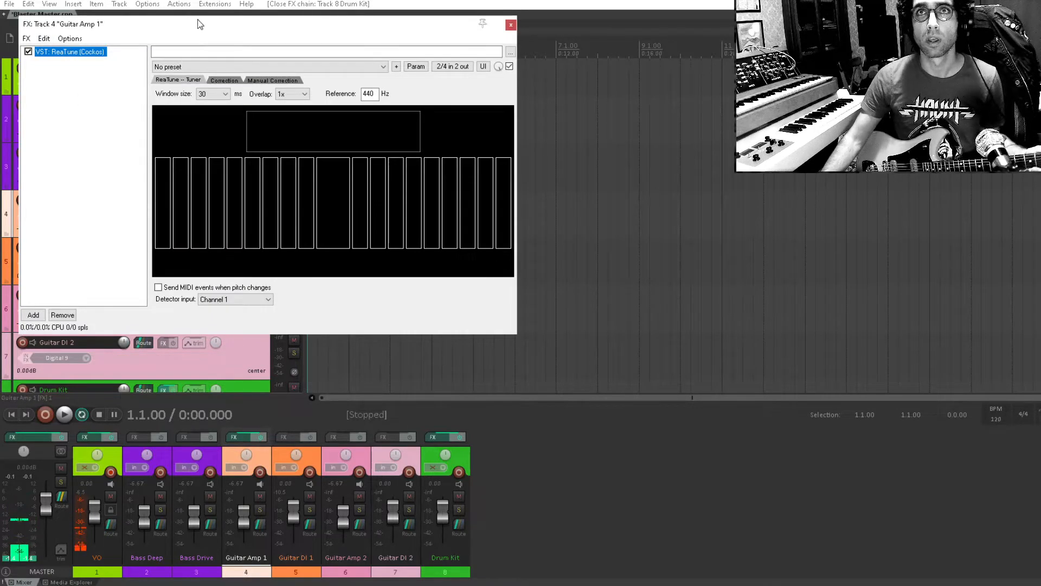
left_click_drag(193, 24, 554, 47)
left_click(22, 200)
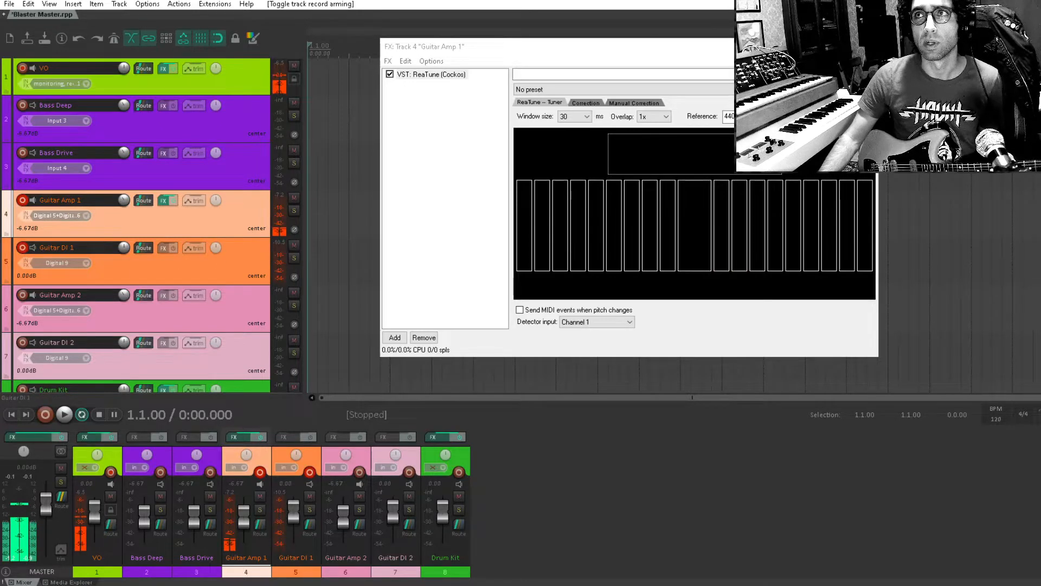
left_click(866, 47)
Mute the Guitar DI 1 and Guitar DI 2 tracks.
left_click(226, 266)
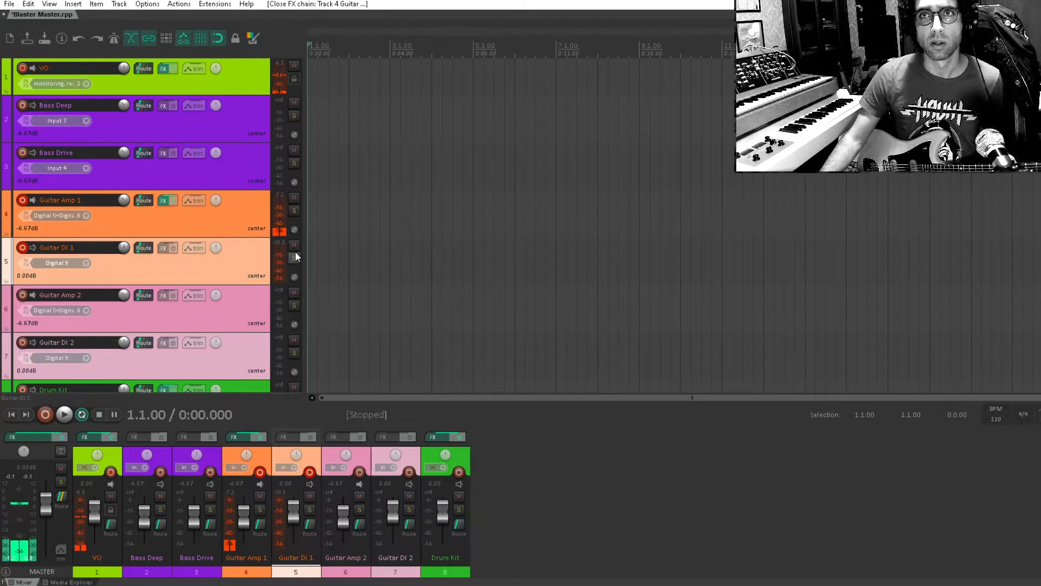
key("F5")
left_click(222, 350)
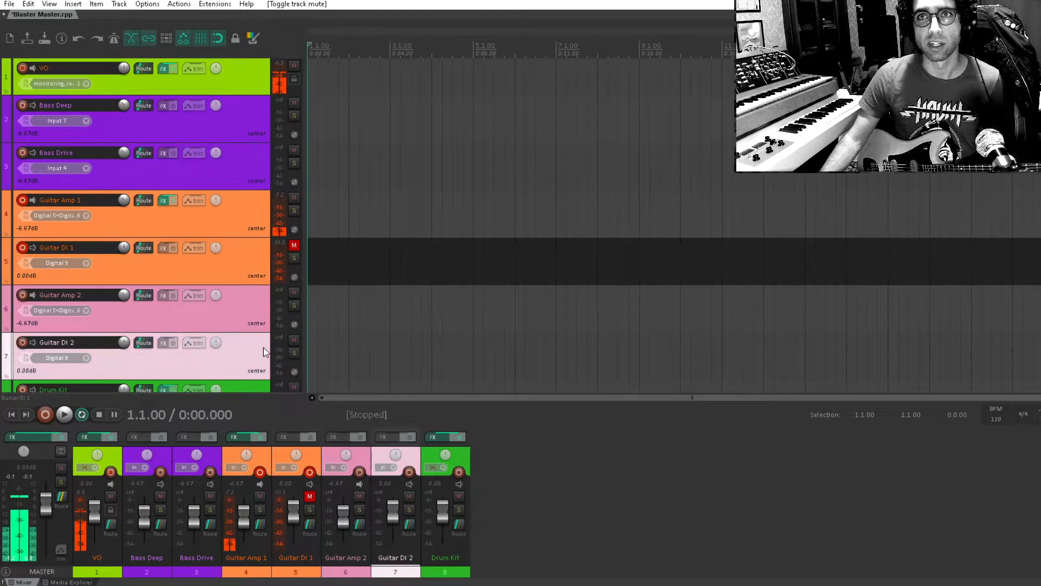
left_click(293, 339)
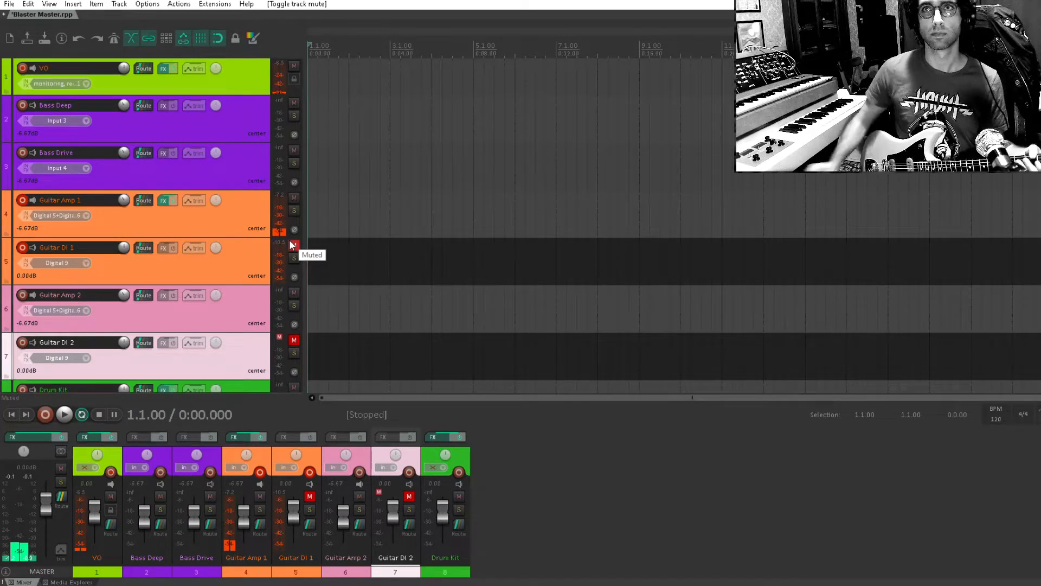
Record a guitar take of about 9.5 seconds from the project start onto the armed Guitar Amp 1 and Guitar DI 1 tracks.
key("ctrl+r")
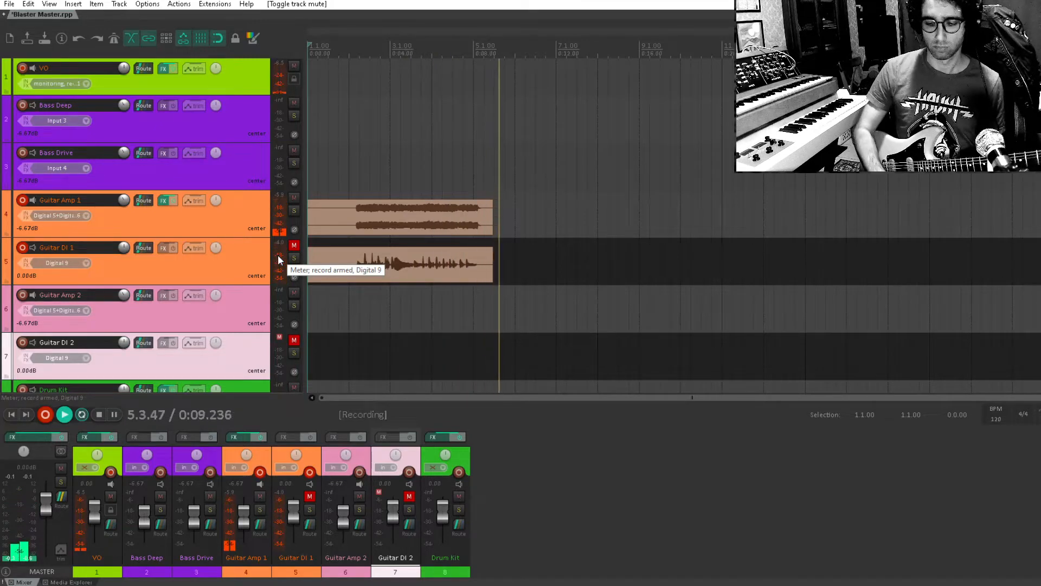
key("space")
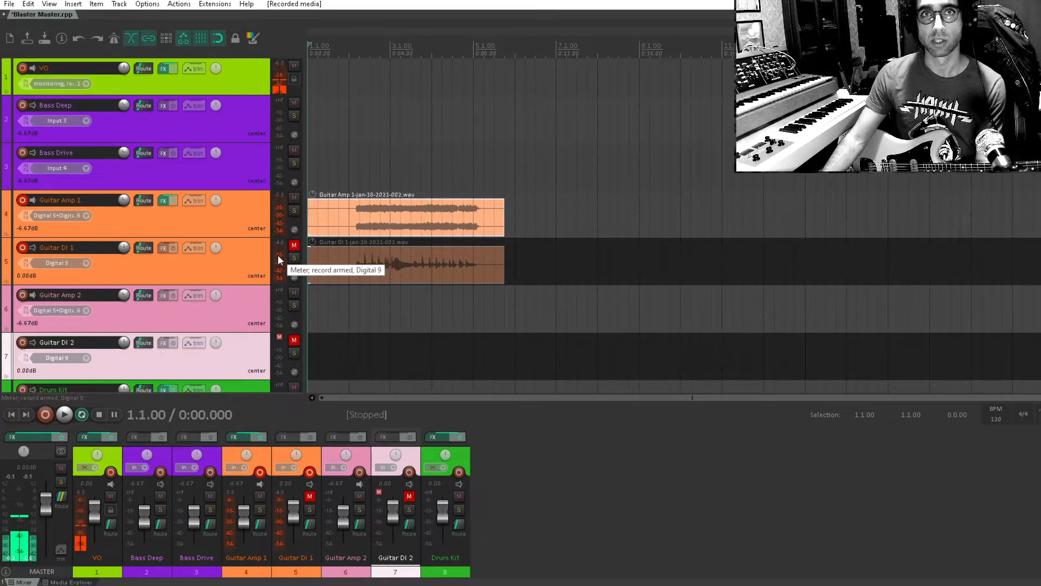
Add a marker at the start of the riff in the Guitar Amp 1 recording, at 2.1.76.
scroll(417, 237, "up", 2)
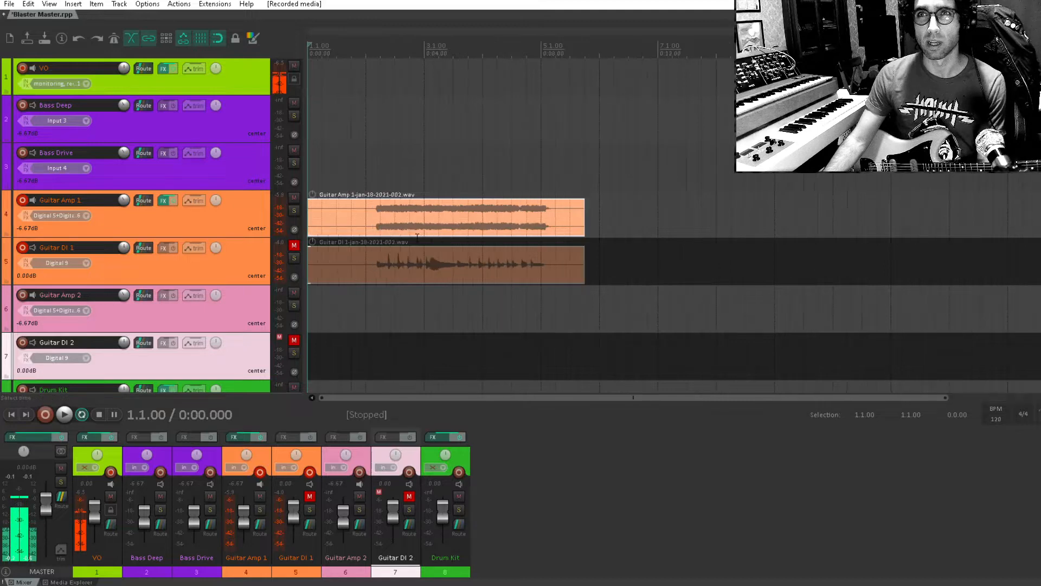
scroll(417, 236, "up", 2)
scroll(470, 200, "down", 1)
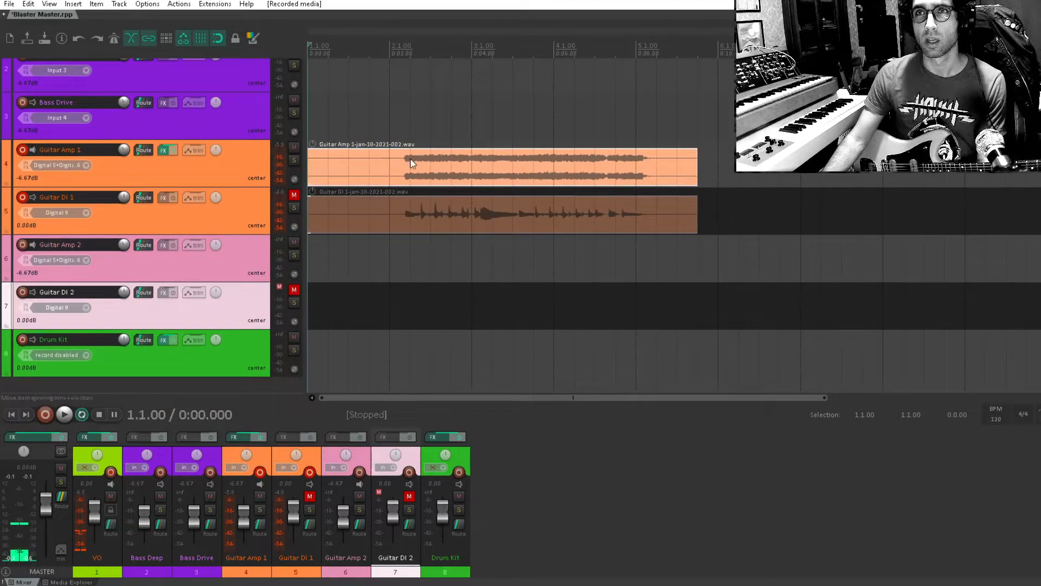
left_click(407, 181)
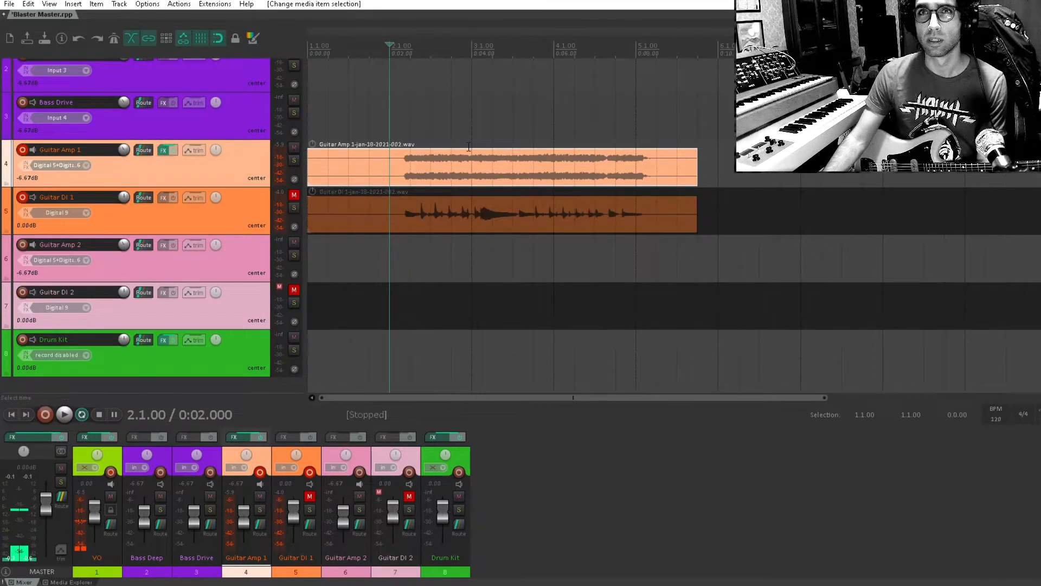
left_click(406, 161)
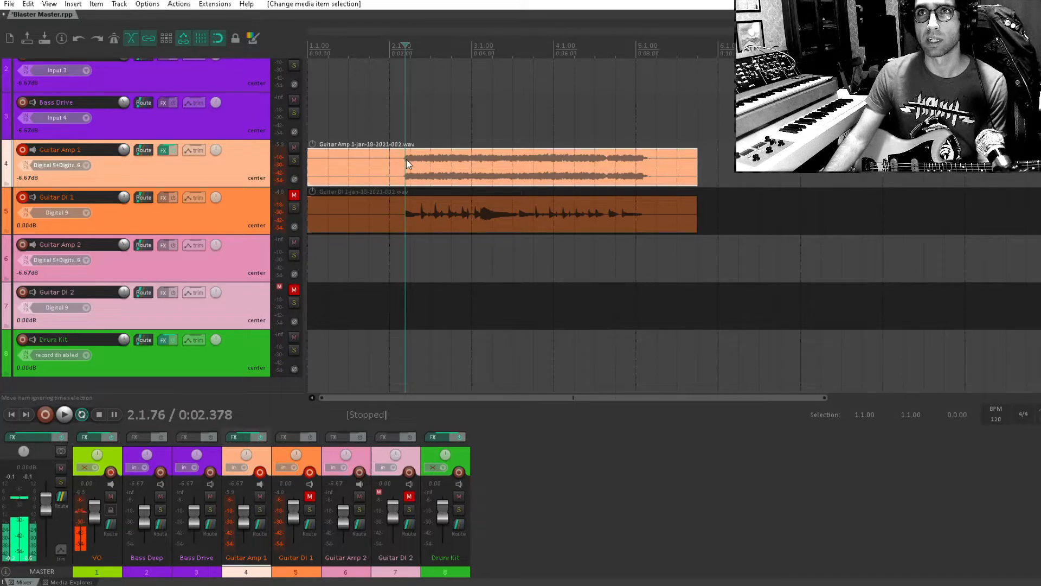
key("m")
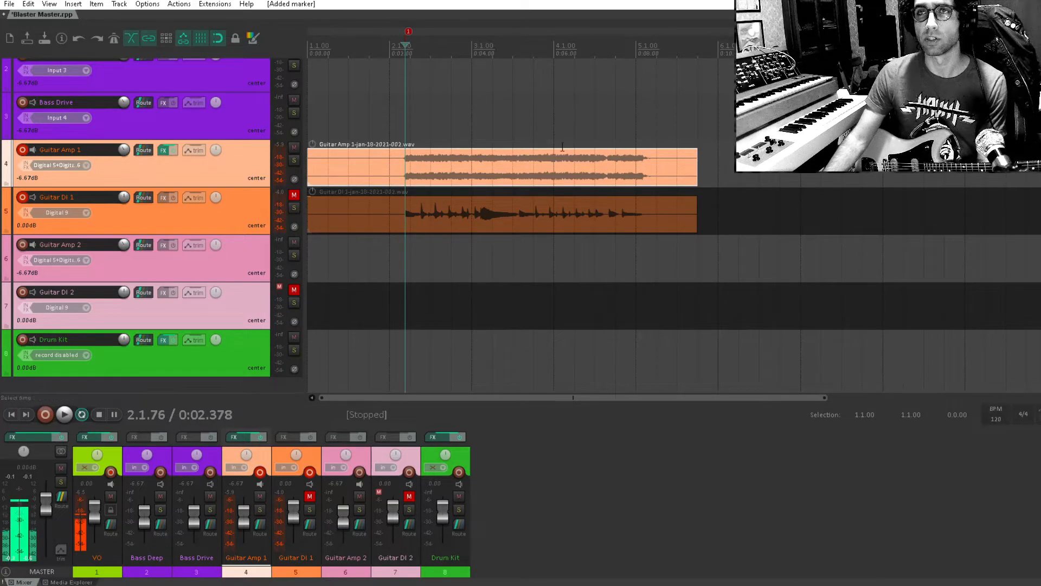
Play back the recording to find the end of the riff and add a second marker there, at 5.1.00.
left_click(600, 159)
key("space")
key("space")
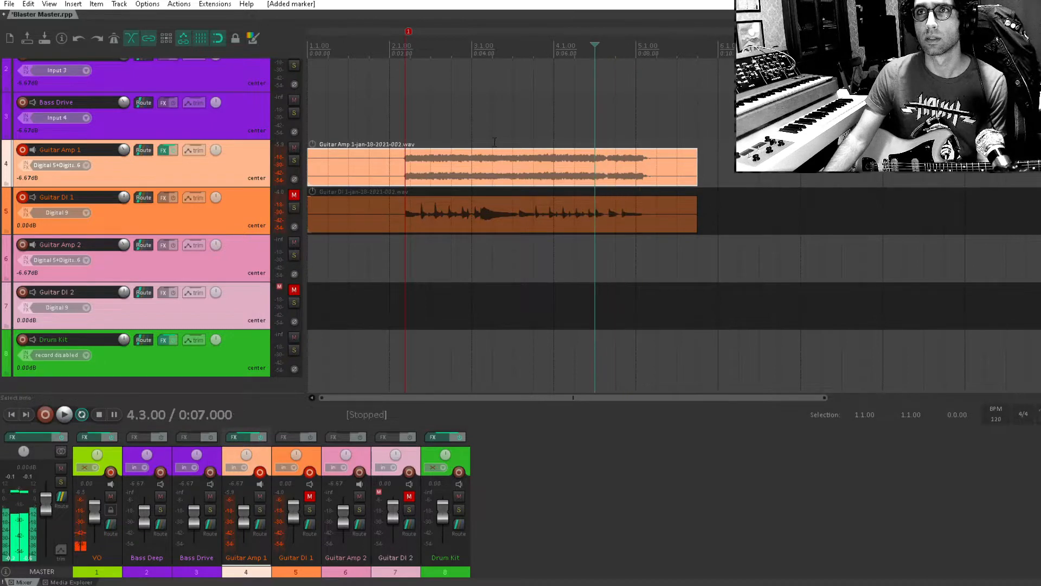
left_click(471, 120)
key("space")
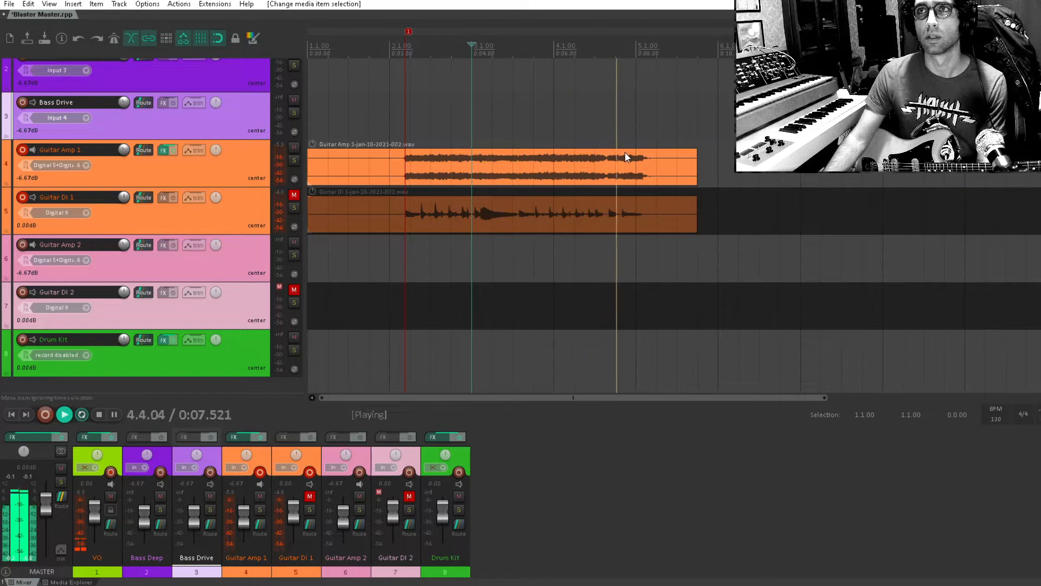
key("space")
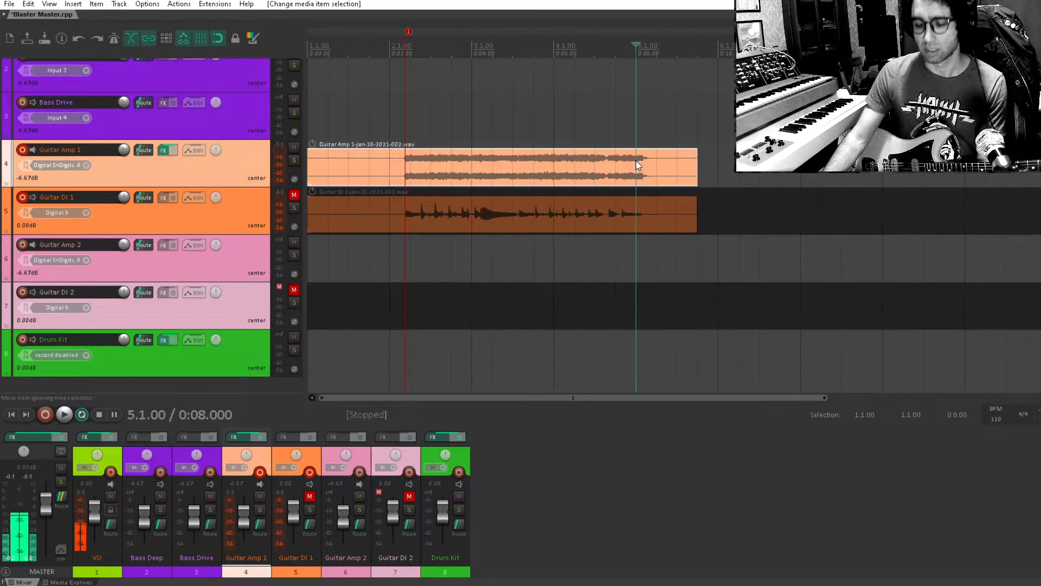
key("m")
Set the time selection to the range between the two markers and start looped playback of the riff.
left_click(541, 61)
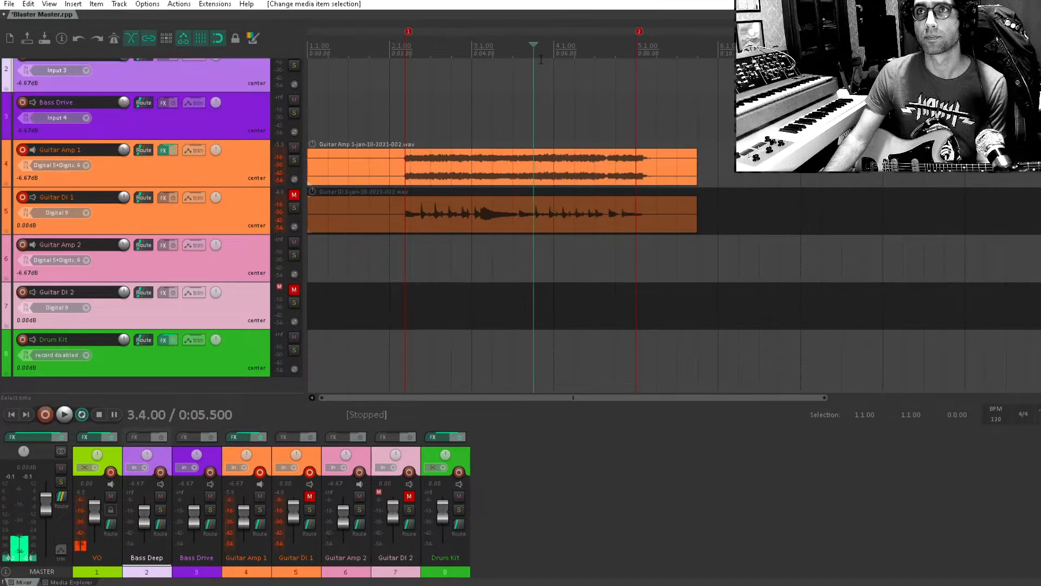
double_click(540, 53)
key("space")
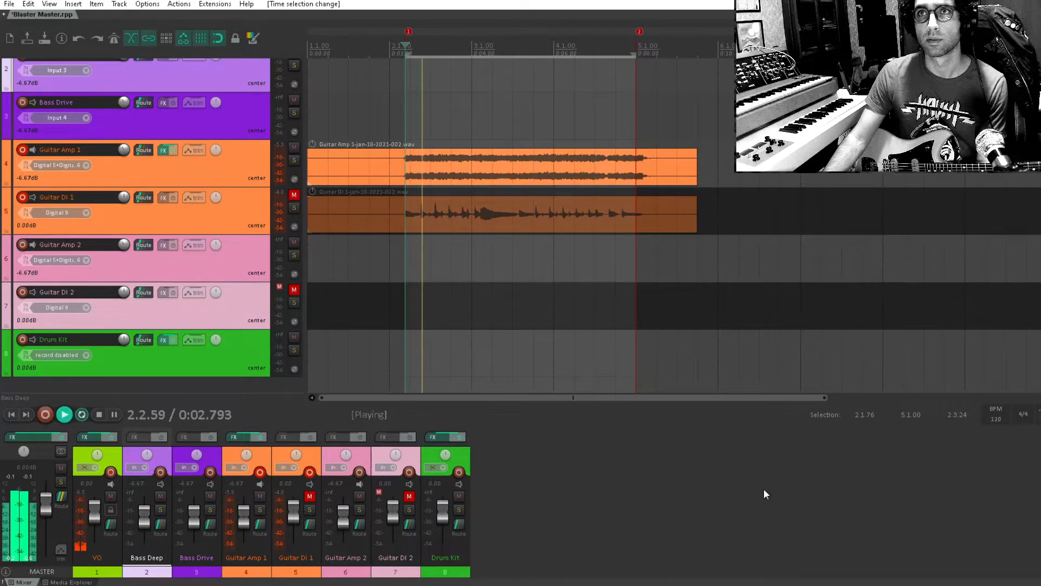
Tap the project tempo in time with the looping guitar riff, arriving at 174 BPM.
left_click(1004, 411)
left_click(1004, 411)
left_click(1005, 411)
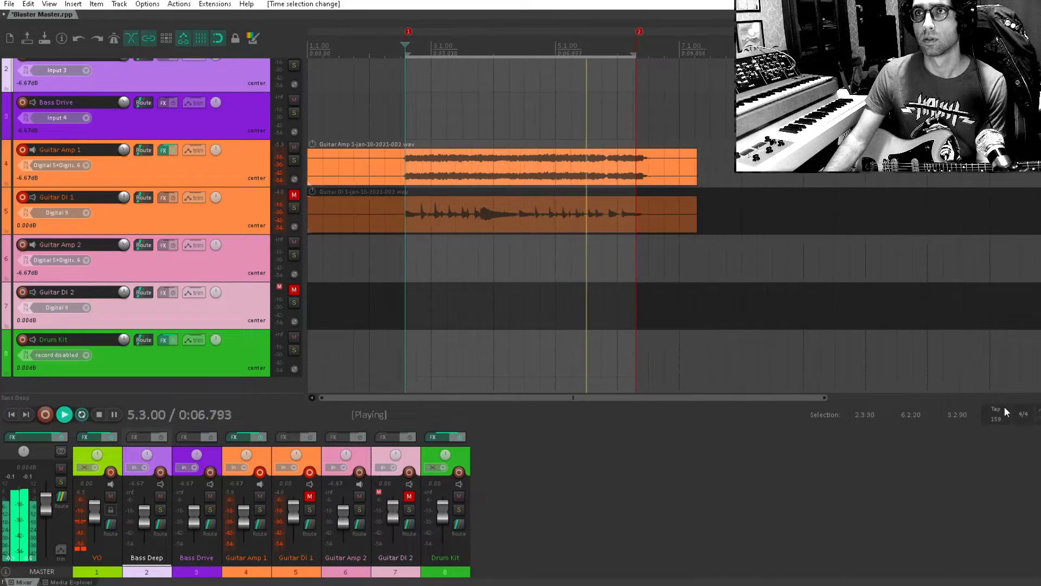
left_click(1004, 410)
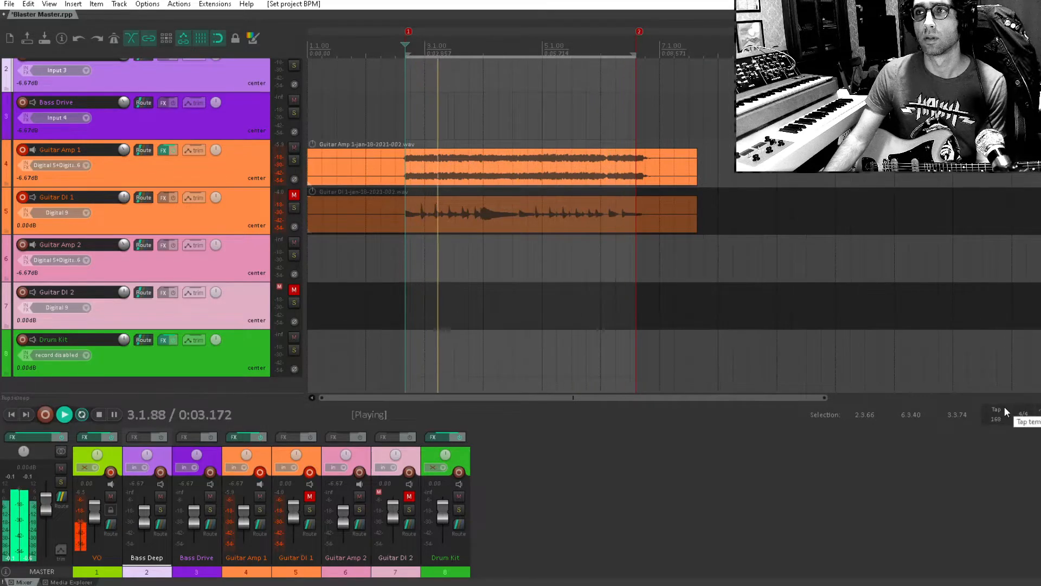
left_click(1004, 407)
left_click(1004, 407)
left_click(1004, 407)
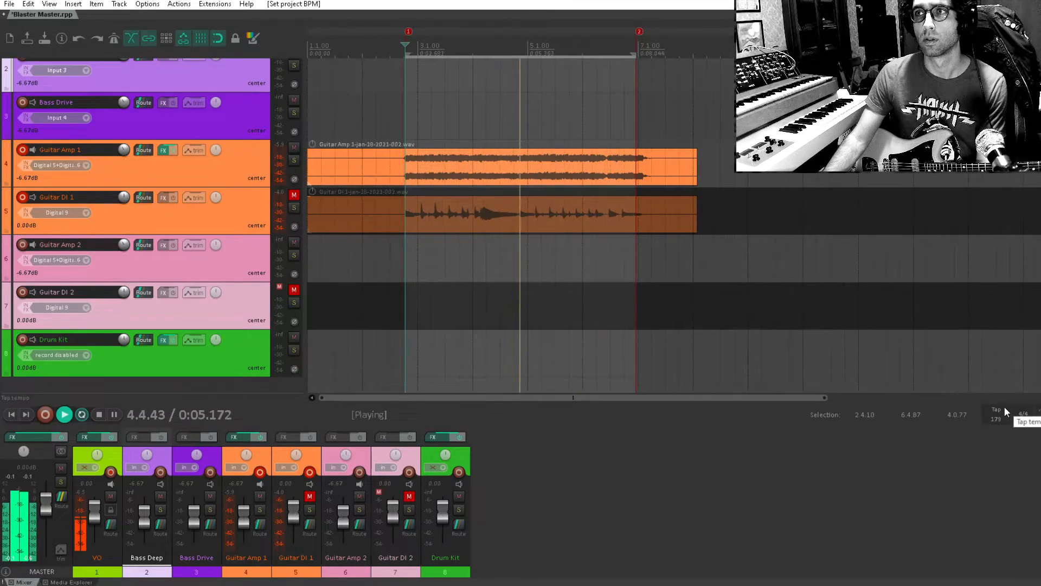
left_click(1004, 407)
left_click(1004, 407)
left_click(1005, 408)
left_click(1004, 408)
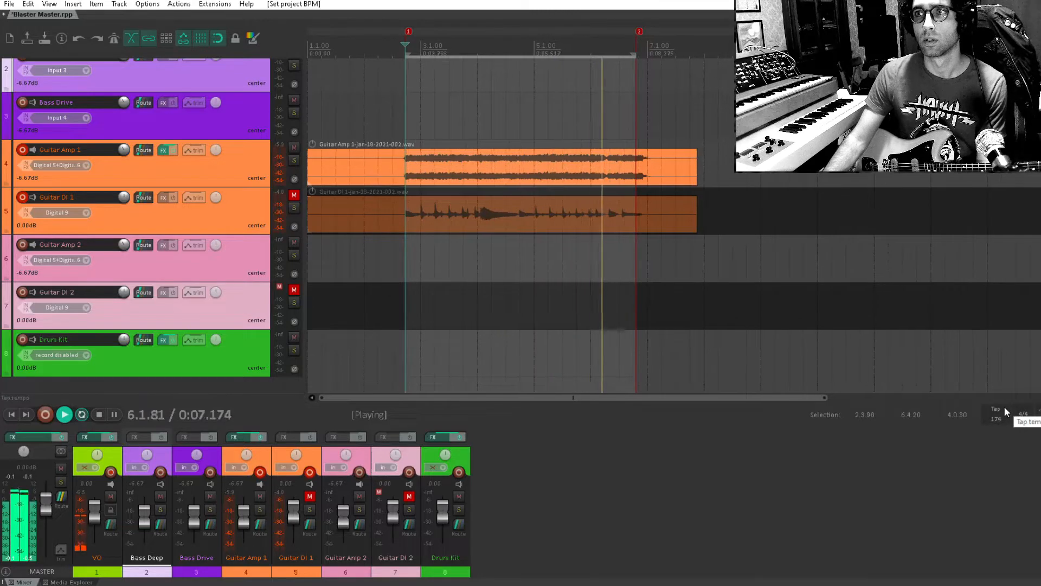
Stop playback, place the edit cursor at 2.1.00, and remove the time selection between the markers.
key("space")
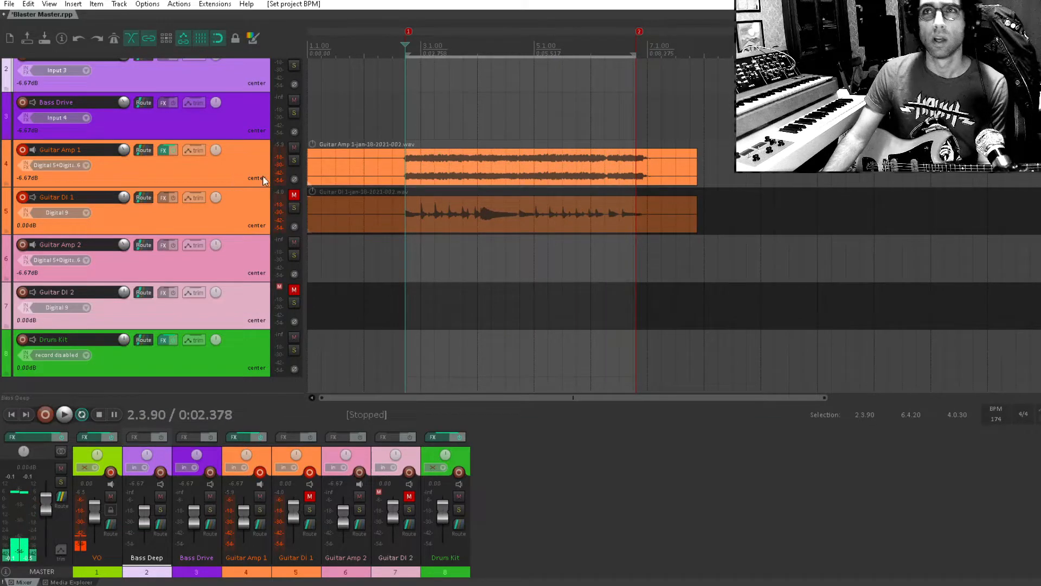
left_click(367, 87)
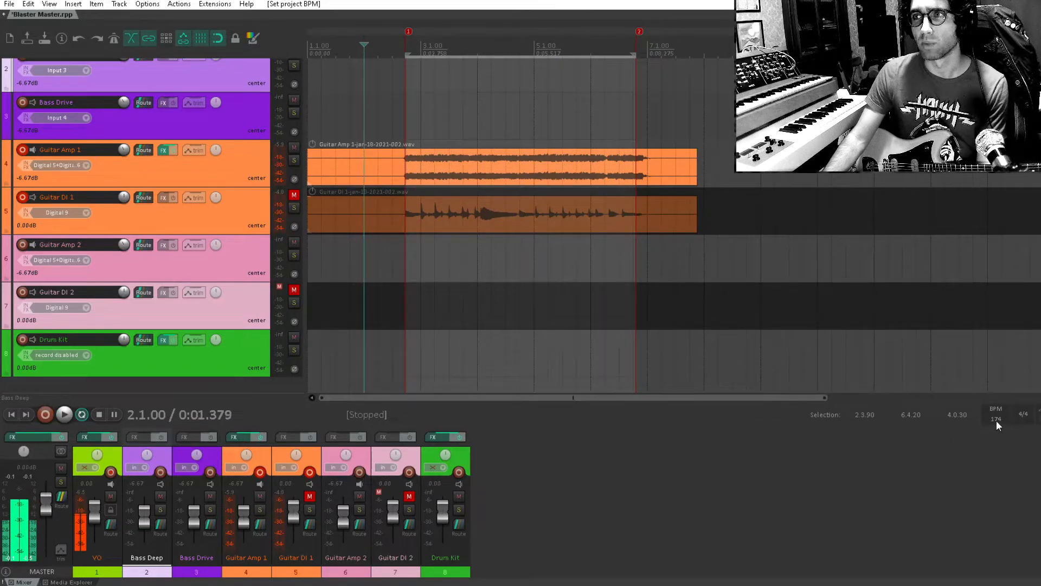
key("Escape")
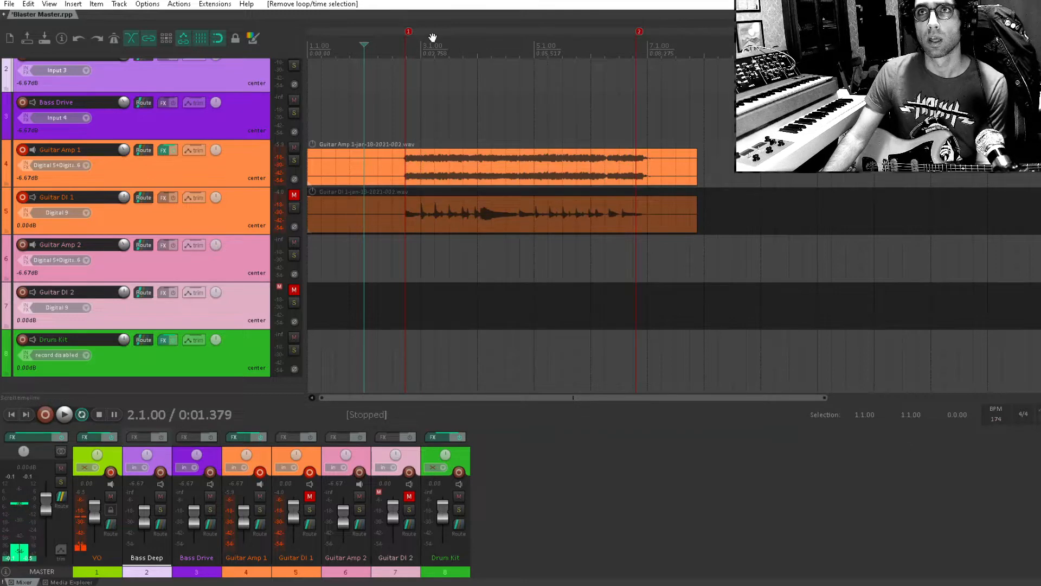
Remove the riff markers, delete the recordings on Guitar Amp 1 and Guitar DI 1, and return to the project start.
left_click(408, 32, "alt")
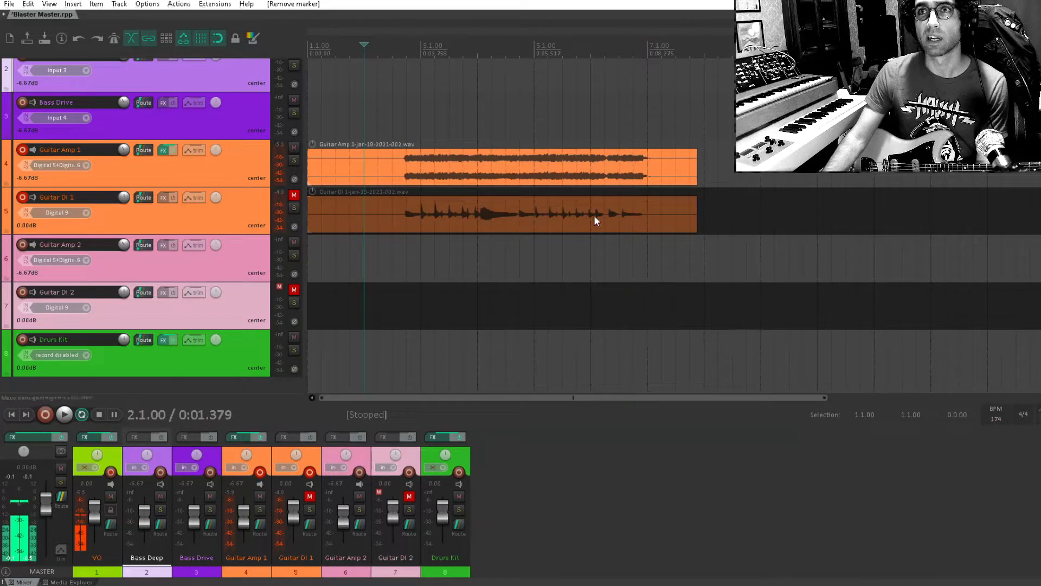
left_click_drag(612, 145, 484, 256)
key("Delete")
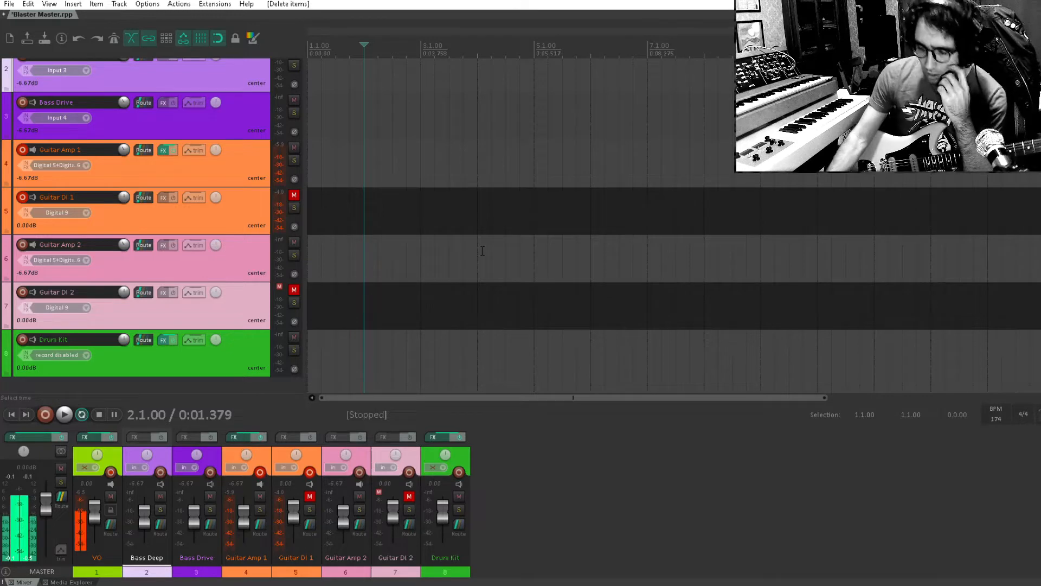
key("Home")
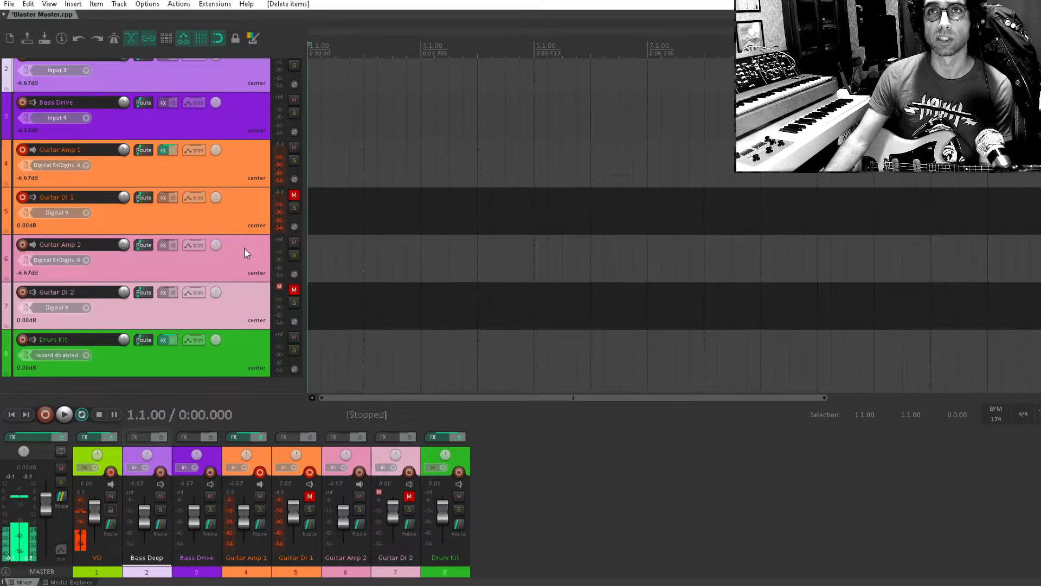
Insert a click source on the Drum Kit track spanning 1.1.00 to 3.1.00.
scroll(244, 250, "up", 2)
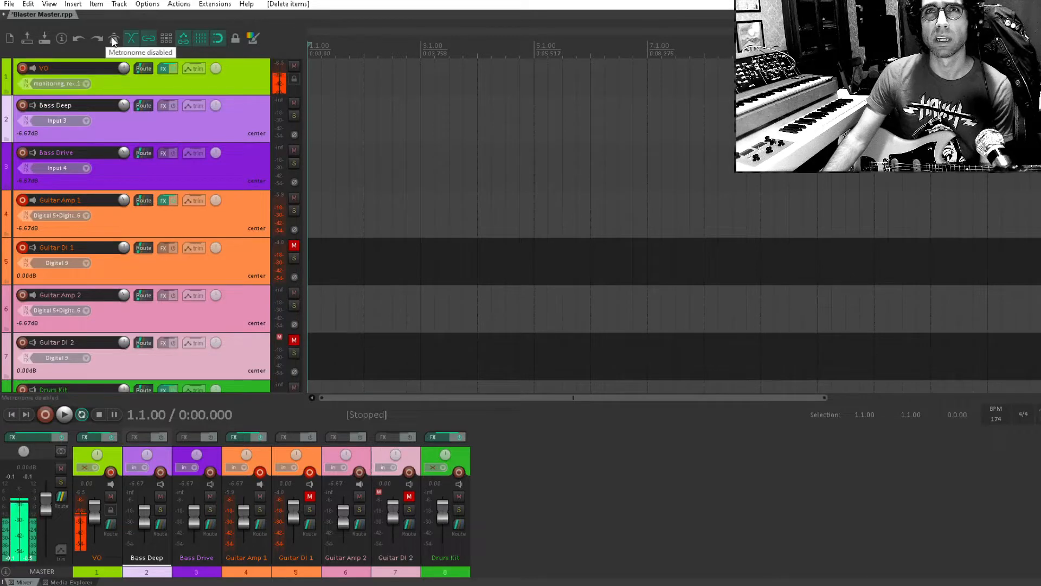
scroll(176, 236, "down", 3)
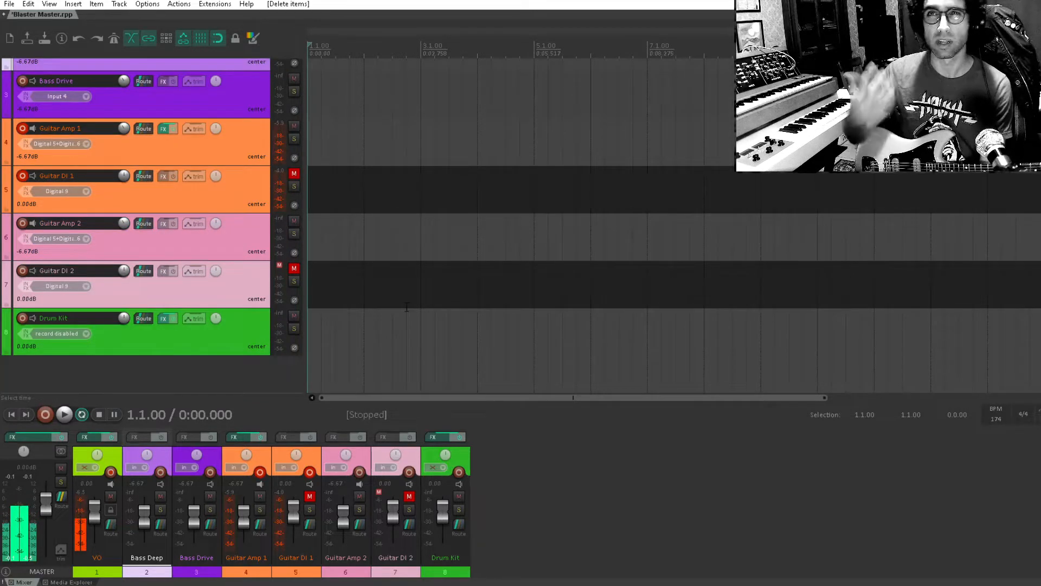
left_click(196, 348)
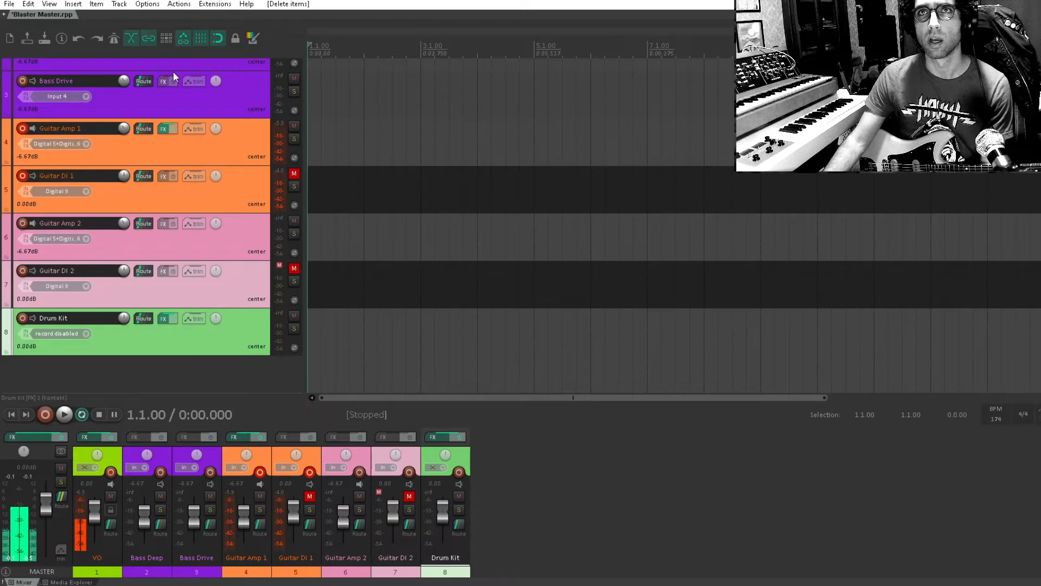
left_click_drag(312, 74, 423, 76)
left_click(139, 7)
mouse_move(122, 8)
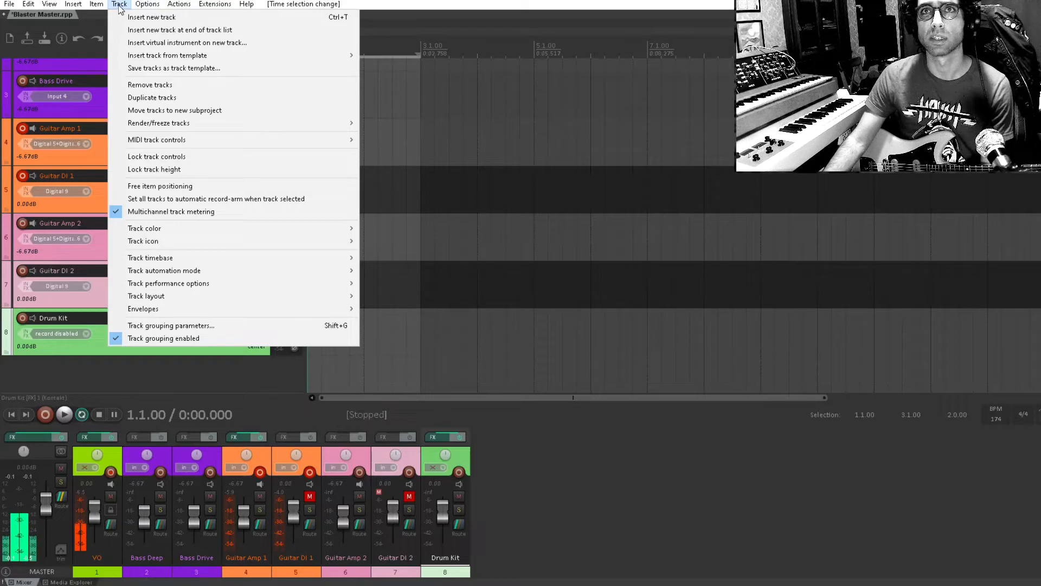
left_click(120, 5)
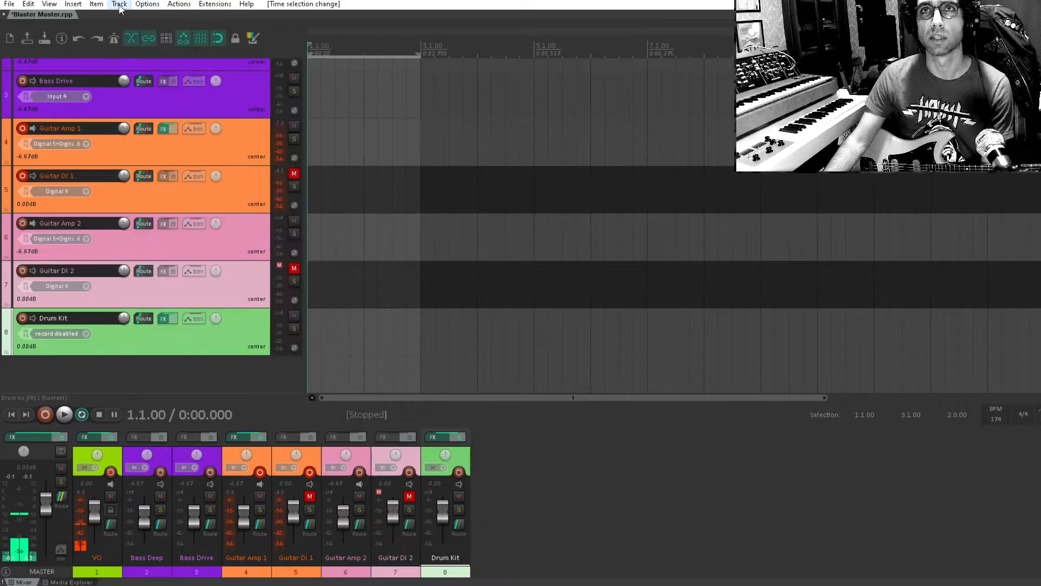
left_click(72, 4)
left_click(99, 75)
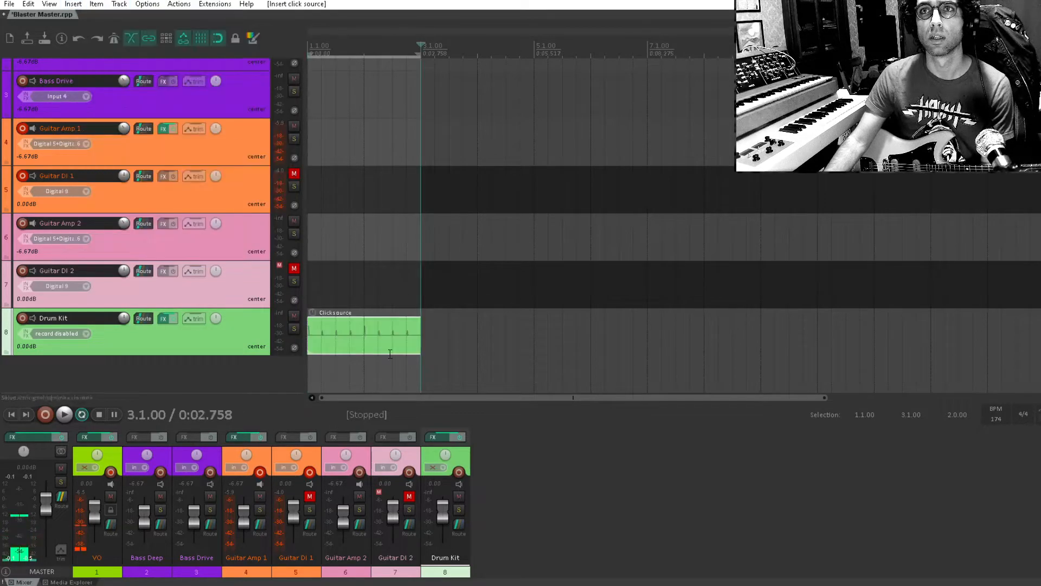
Clear the time selection, extend the click source to 11.1.00, and put the edit cursor at 1.1.00.
left_click(335, 351)
left_click(356, 330)
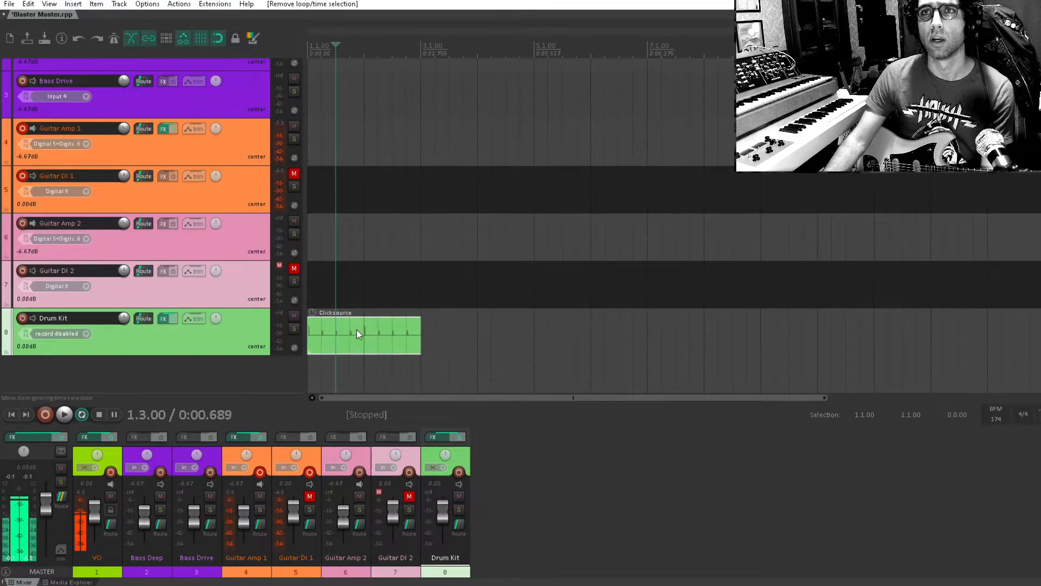
left_click_drag(421, 335, 871, 333)
right_click(397, 340)
left_click(340, 326)
left_click(310, 103)
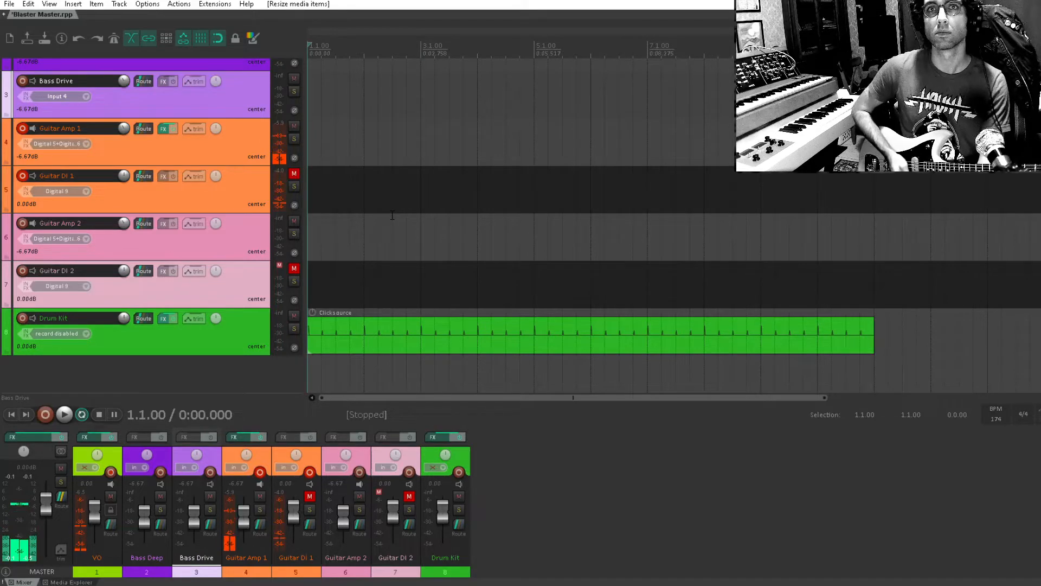
key("ctrl+r")
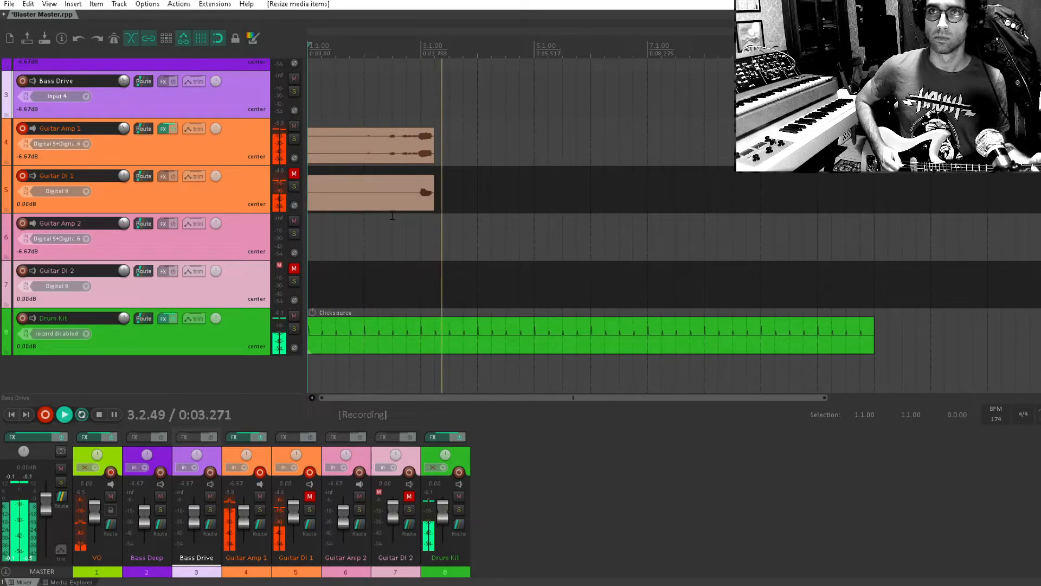
key("space")
key("ctrl+z")
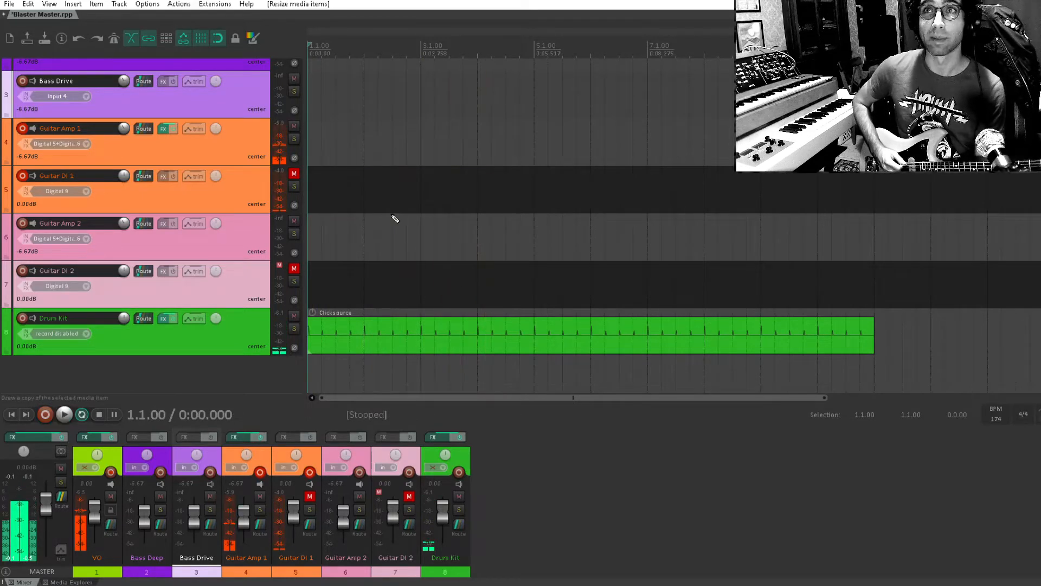
Record a guitar take from the project start against the click and play it back from 3.1.00.
key("ctrl+r")
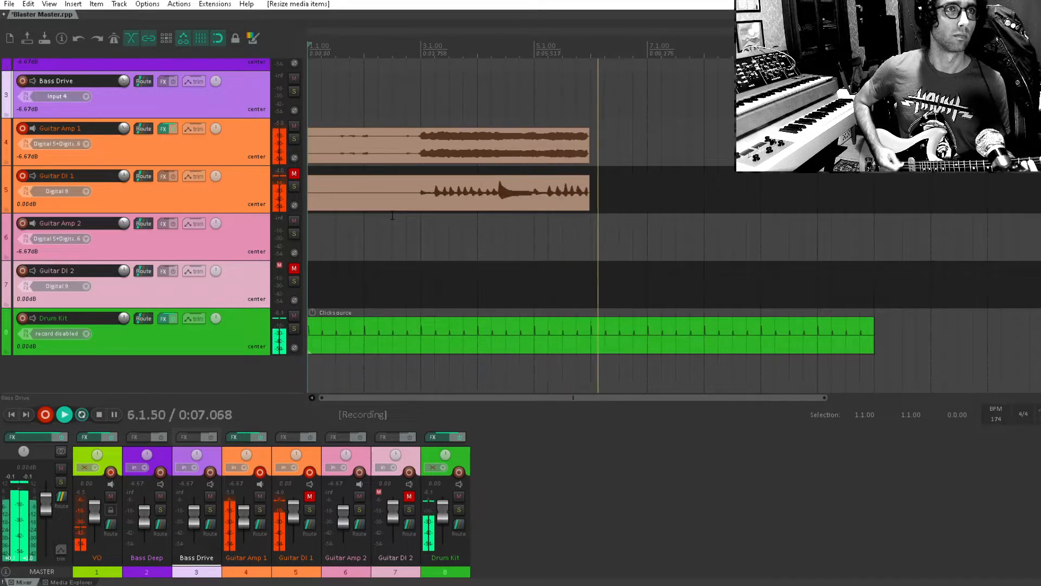
key("space")
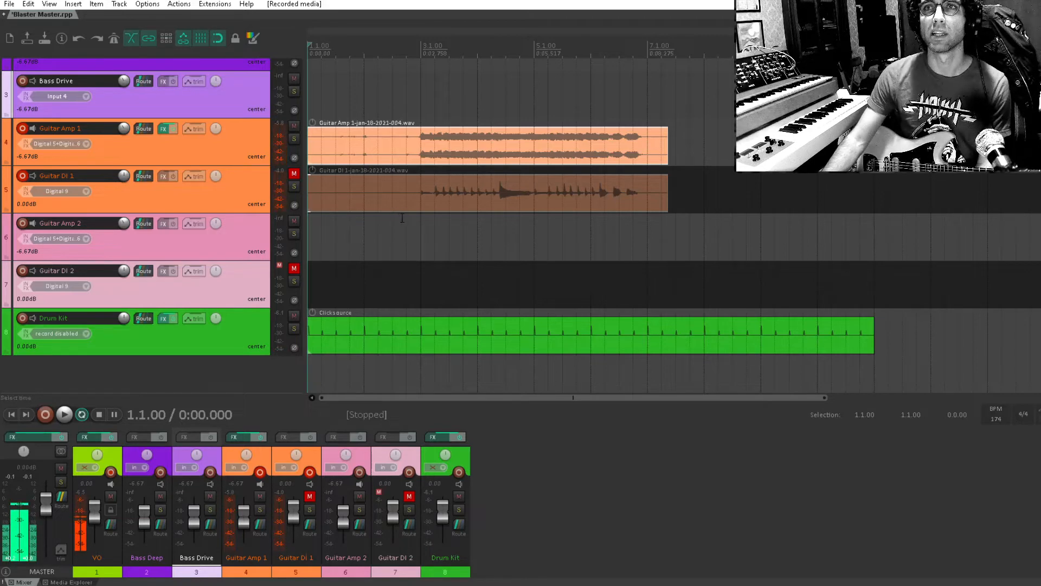
left_click(422, 232)
key("space")
key("space")
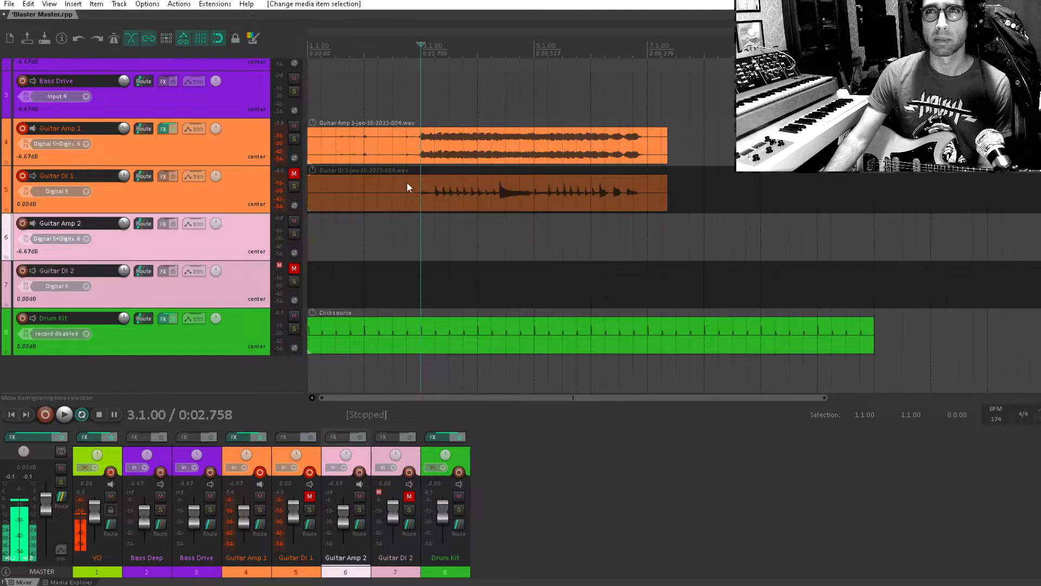
key("space")
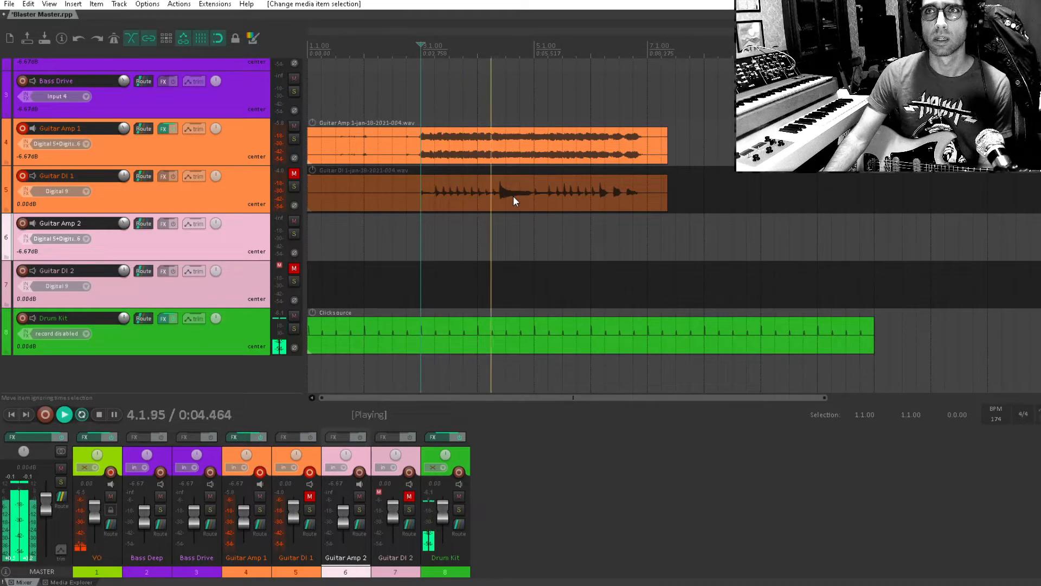
key("space")
Undo the recorded guitar take and return the edit cursor to the project start.
key("ctrl+z")
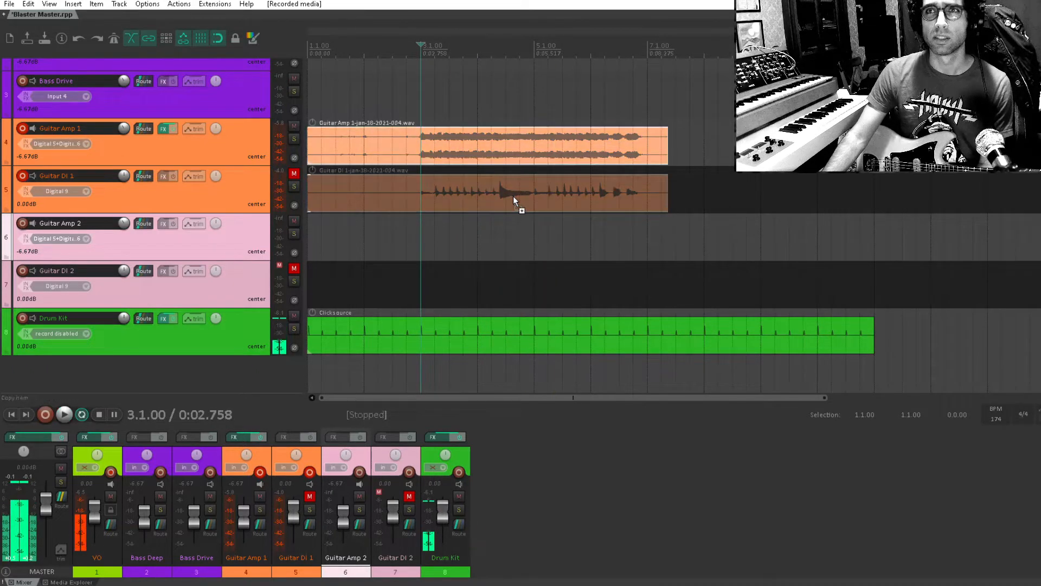
key("ctrl+z")
key("Home")
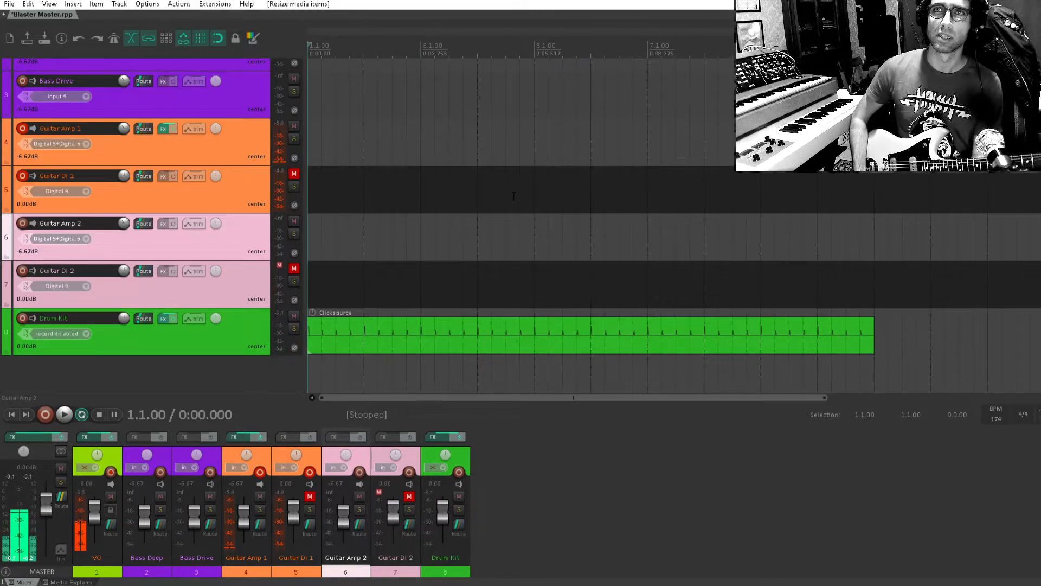
Record a longer guitar take from the project start past bar 11 and play it back from 2.4.00.
key("ctrl+r")
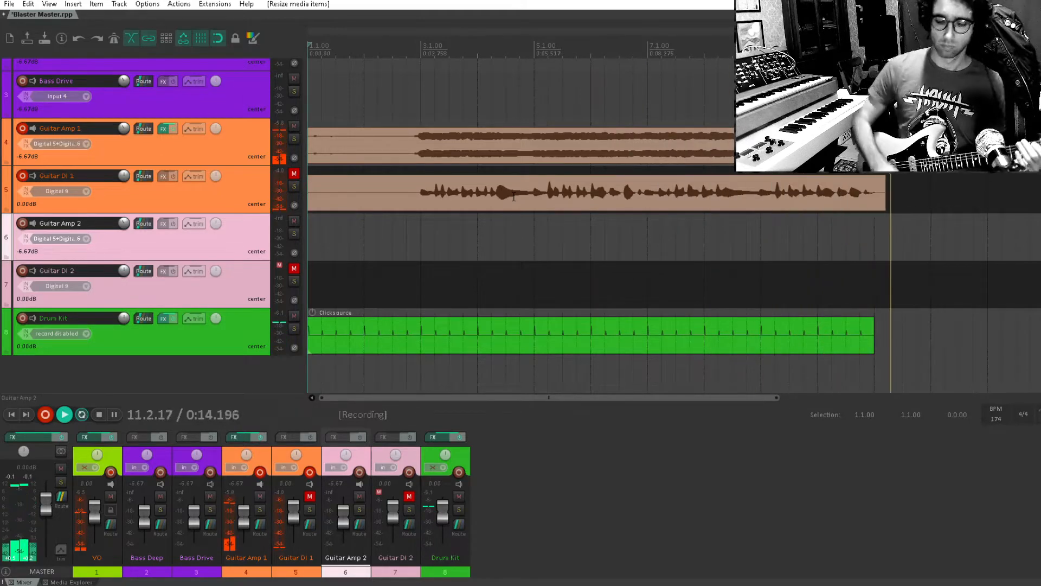
key("space")
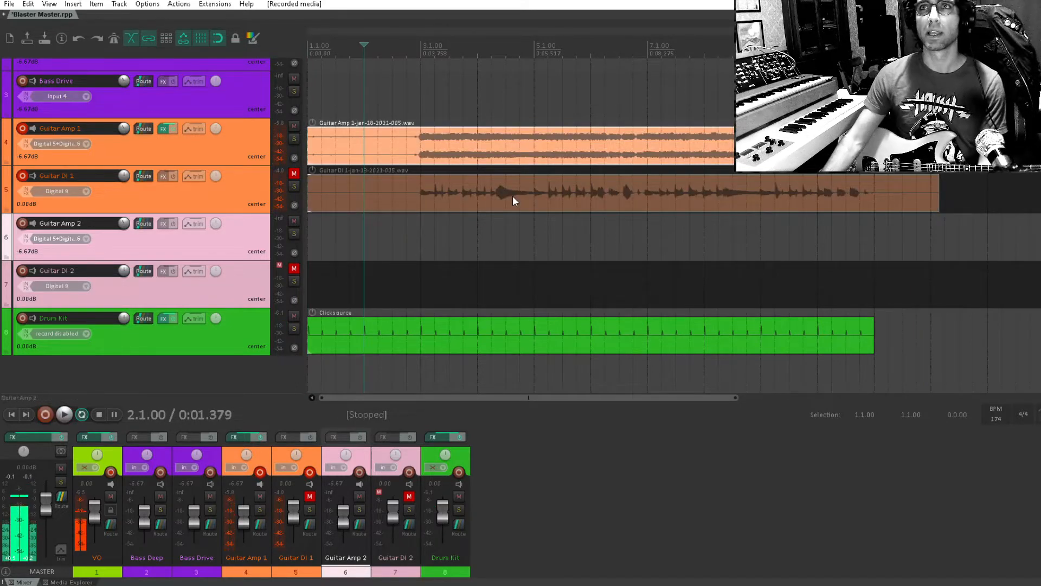
left_click(390, 100)
key("space")
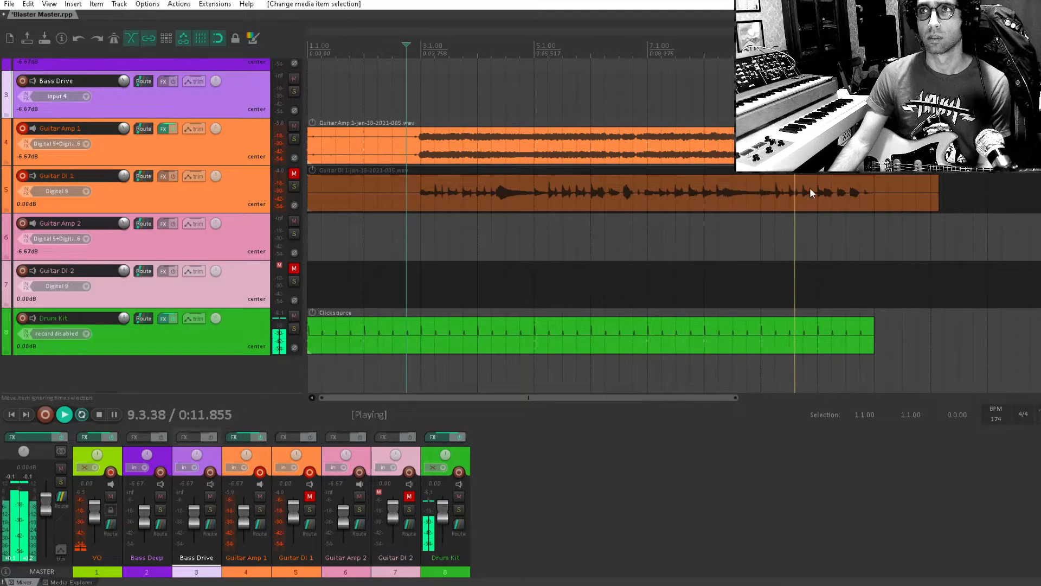
key("space")
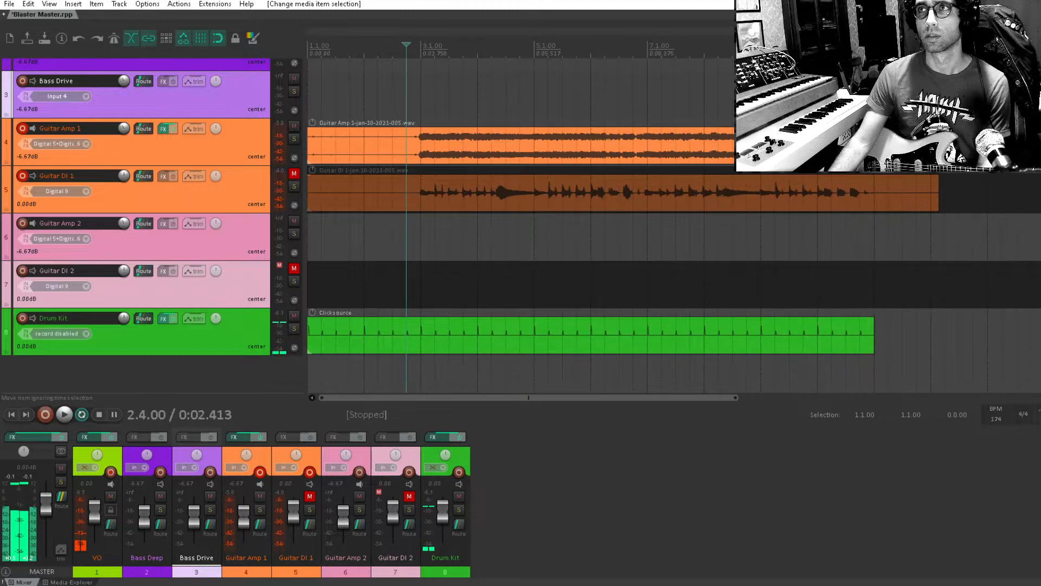
Split both guitar recordings at 11.1.00 and delete the part after the split.
left_click(874, 146)
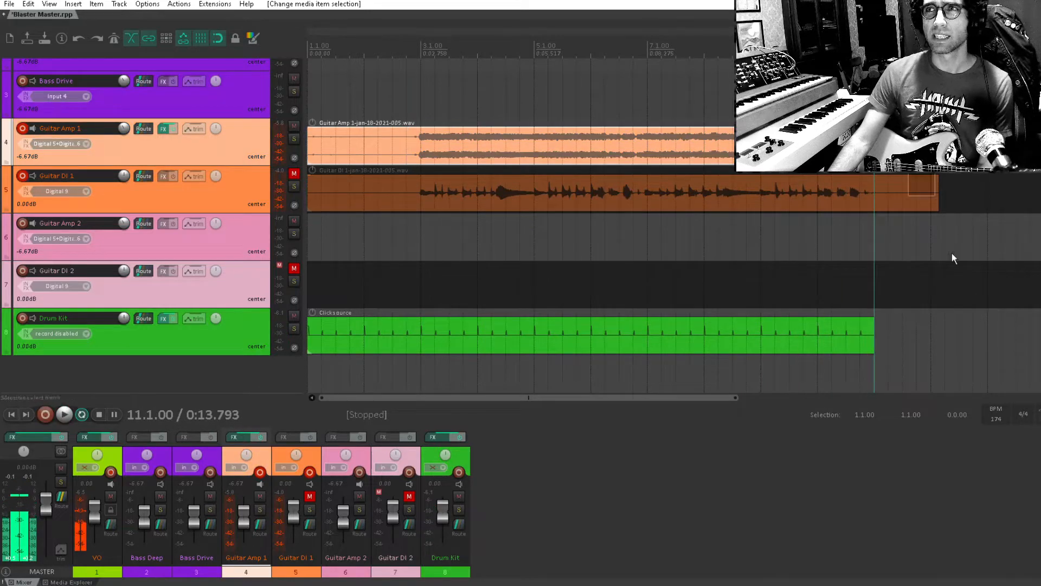
key("s")
key("Delete")
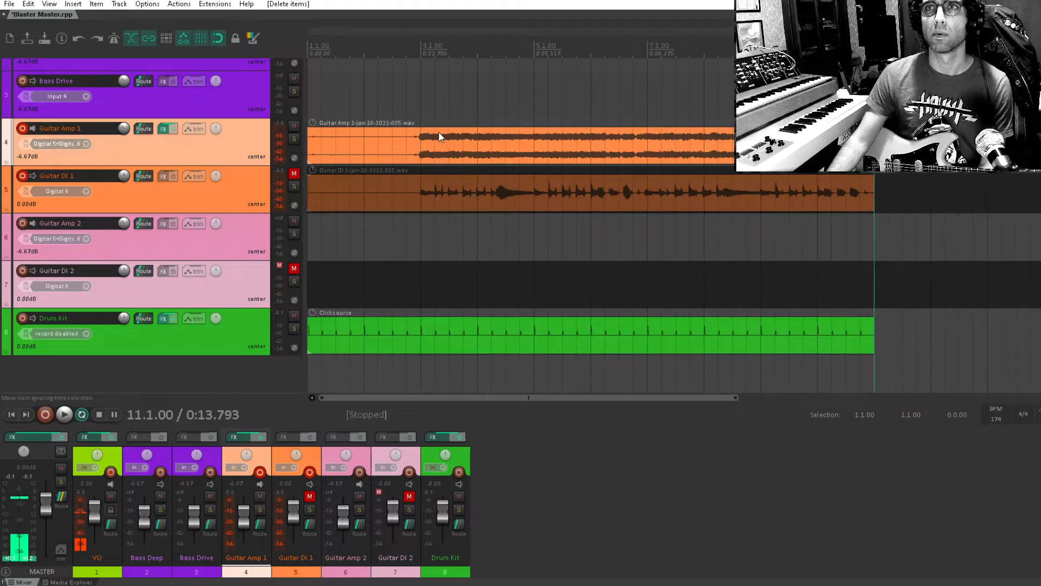
Split both guitar recordings at 3.1.00 and duplicate the section from bar 3 to bar 11 directly after itself.
left_click(419, 151)
key("s")
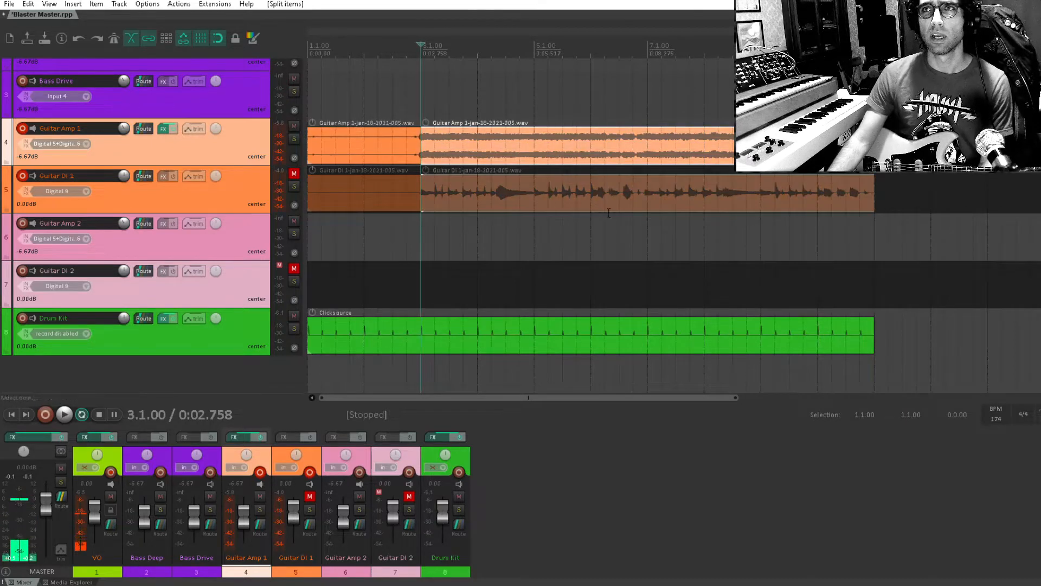
key("ctrl+d")
scroll(596, 204, "down", 3)
scroll(521, 203, "up", 1)
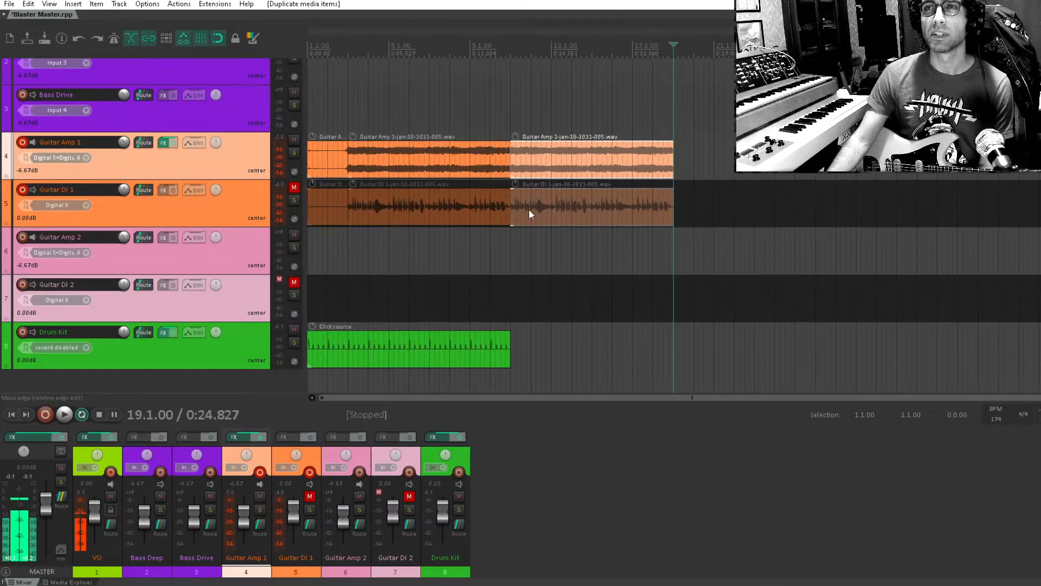
Place the edit cursor at 3.1.00 and delete the click source from the Drum Kit track.
left_click(470, 274)
scroll(469, 277, "up", 2)
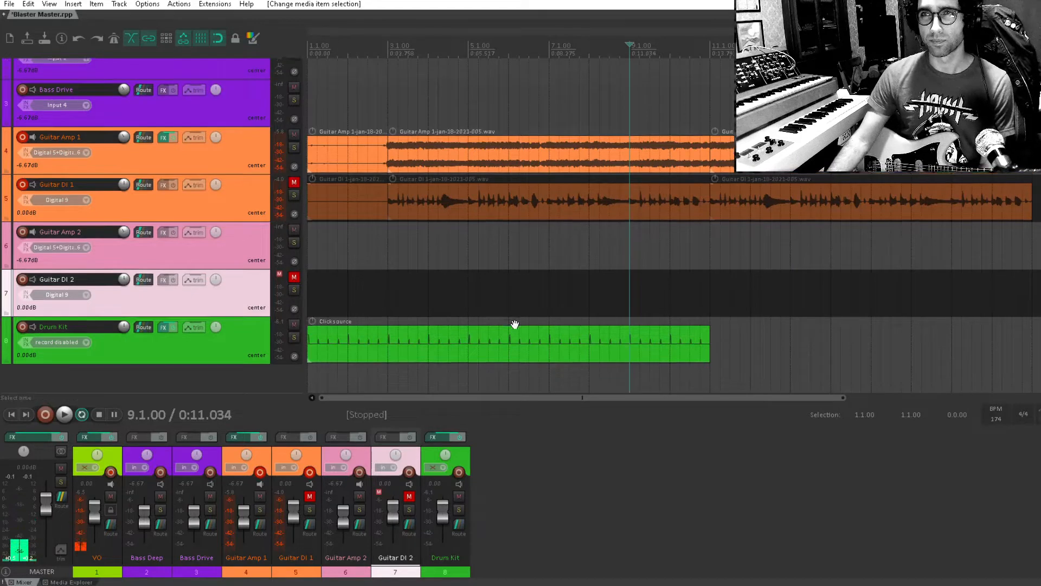
scroll(516, 326, "down", 1)
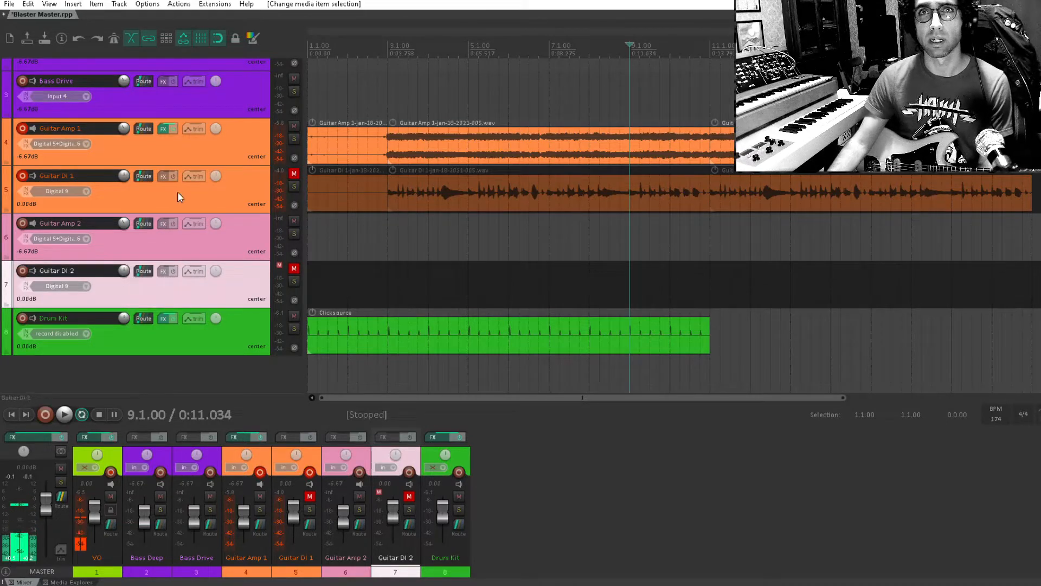
left_click(390, 102)
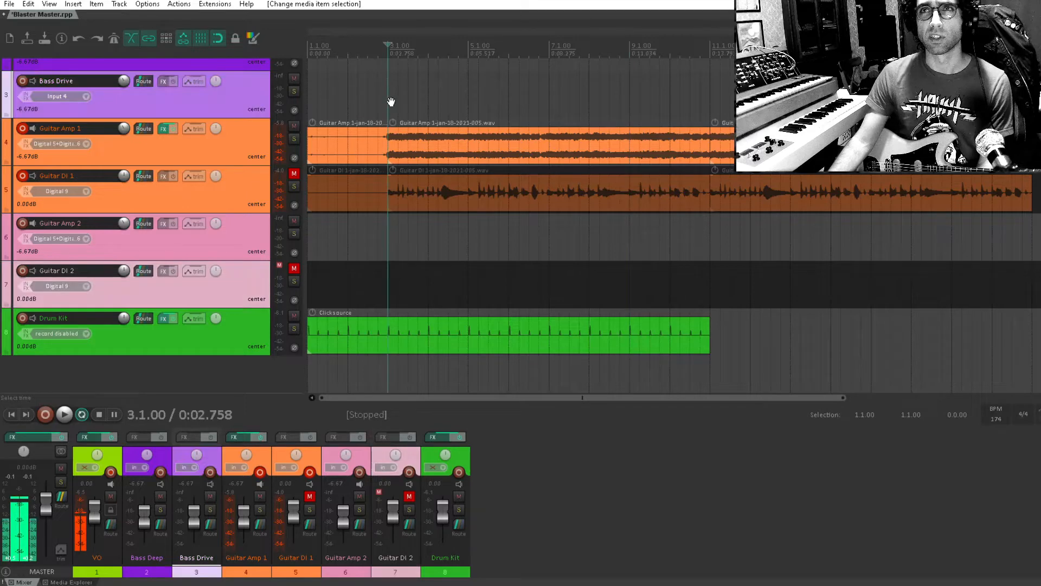
scroll(391, 102, "up", 2)
scroll(391, 102, "down", 2)
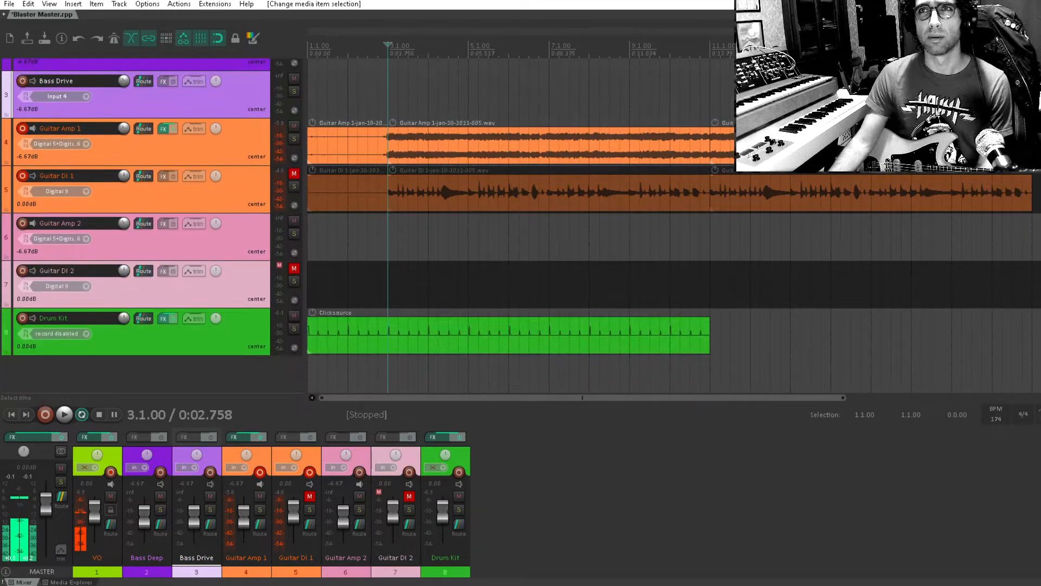
left_click(389, 345)
key("Delete")
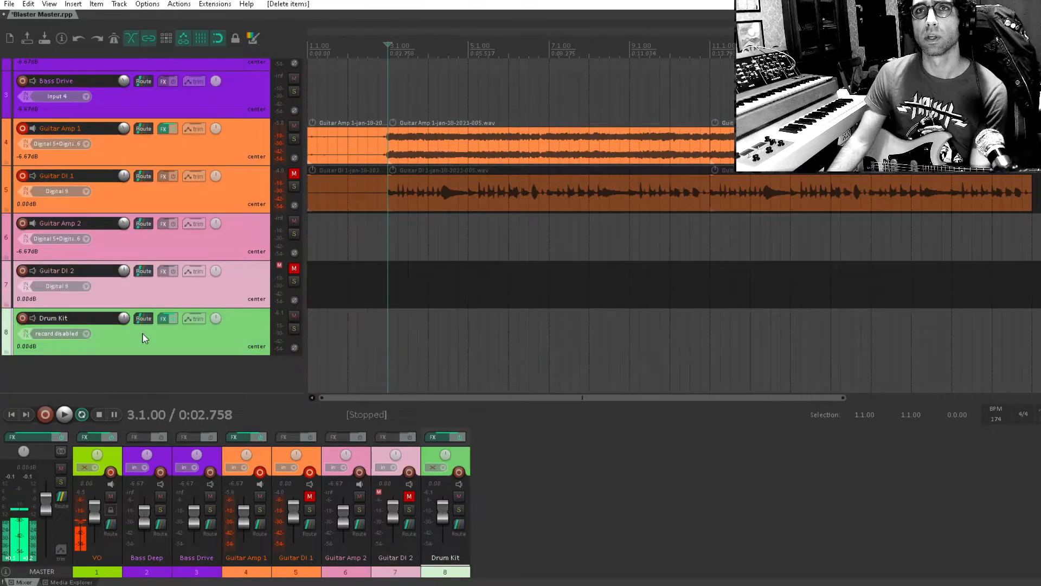
Open the Drum Kit track's Kontakt instrument and show the Hard Rock grooves of the Abbey Road 70s Drummer.
left_click(162, 319)
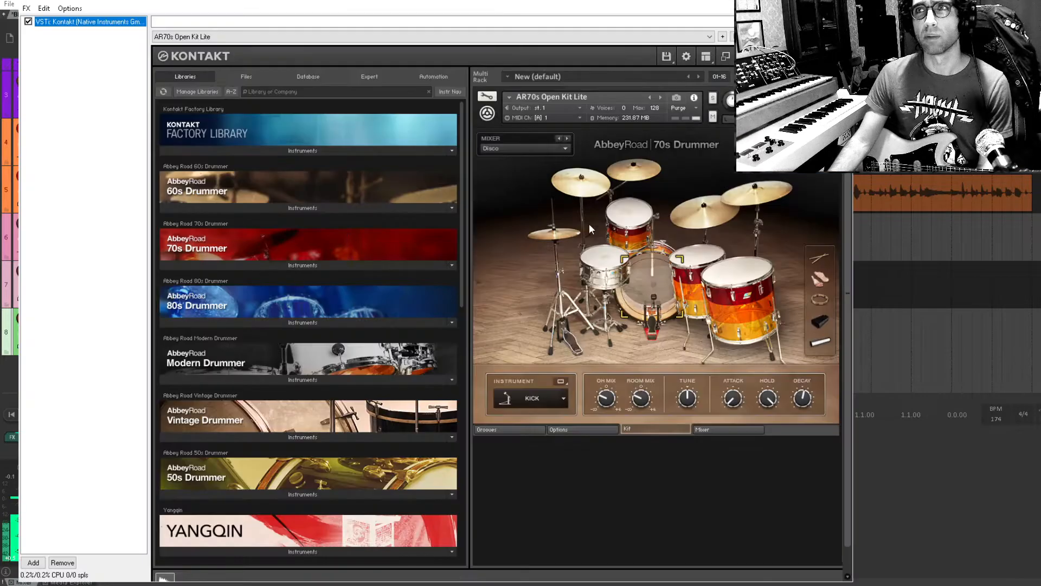
left_click(509, 428)
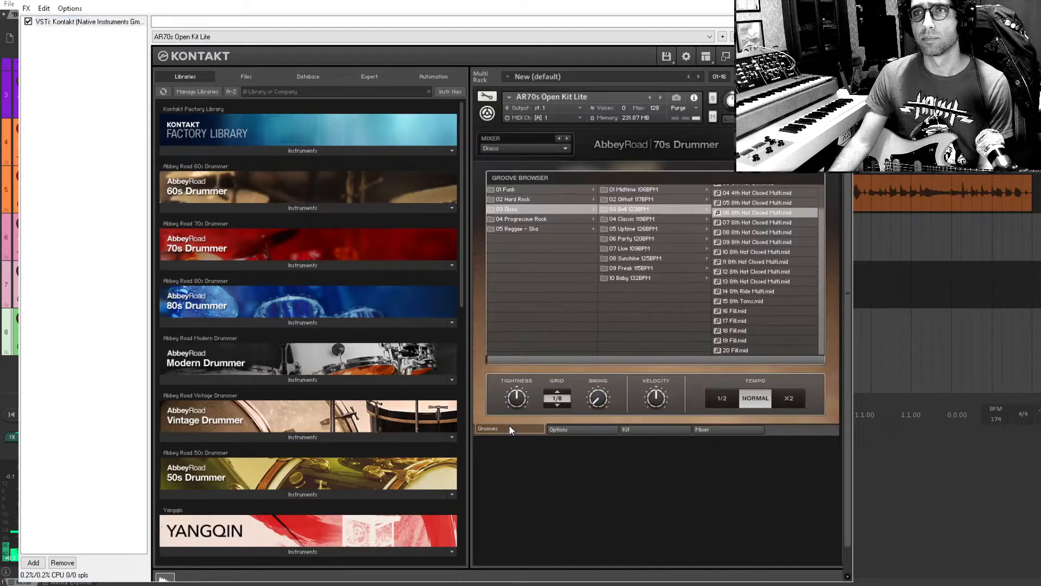
left_click(528, 198)
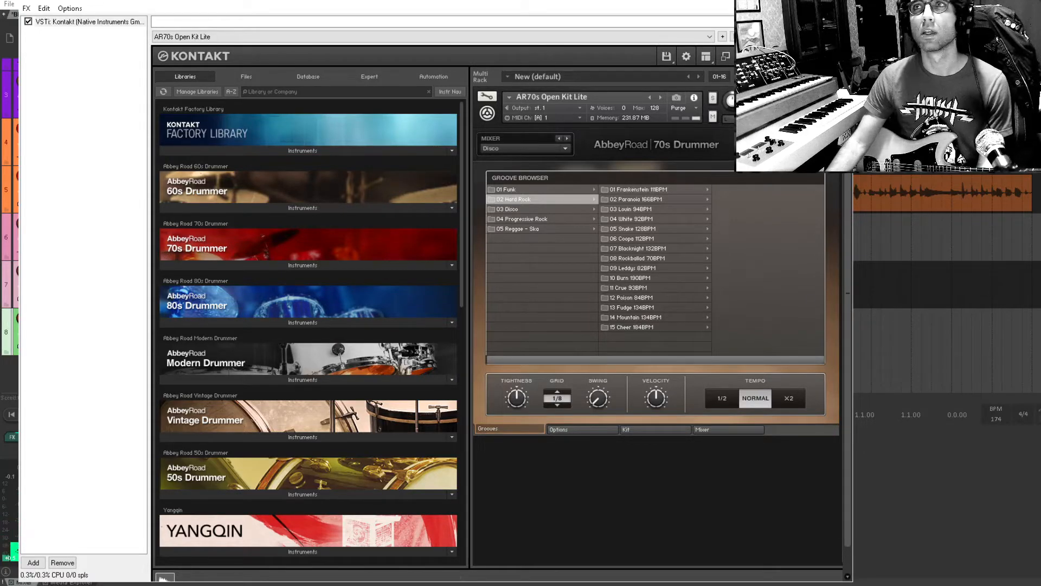
left_click_drag(790, 0, 593, 4)
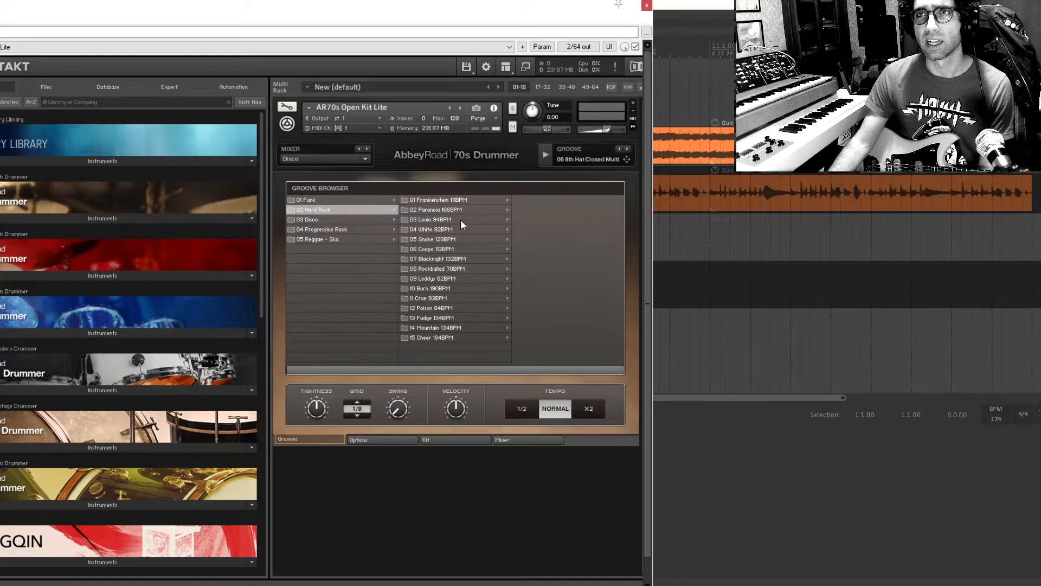
Audition the 06 8th Ride groove from 12 Poison 84BPM and set the groove tempo to 1/2.
left_click(464, 302)
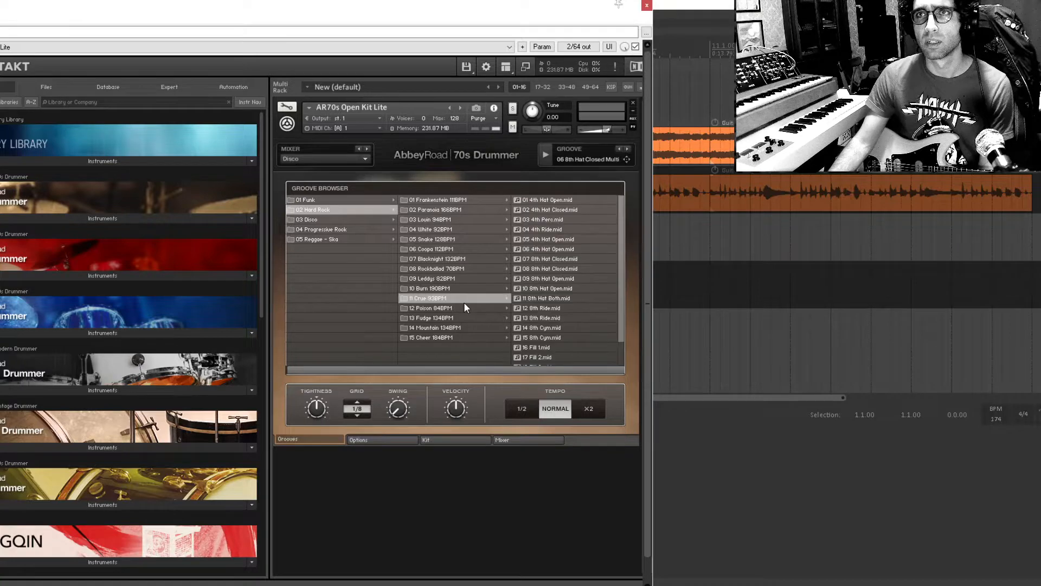
left_click(449, 309)
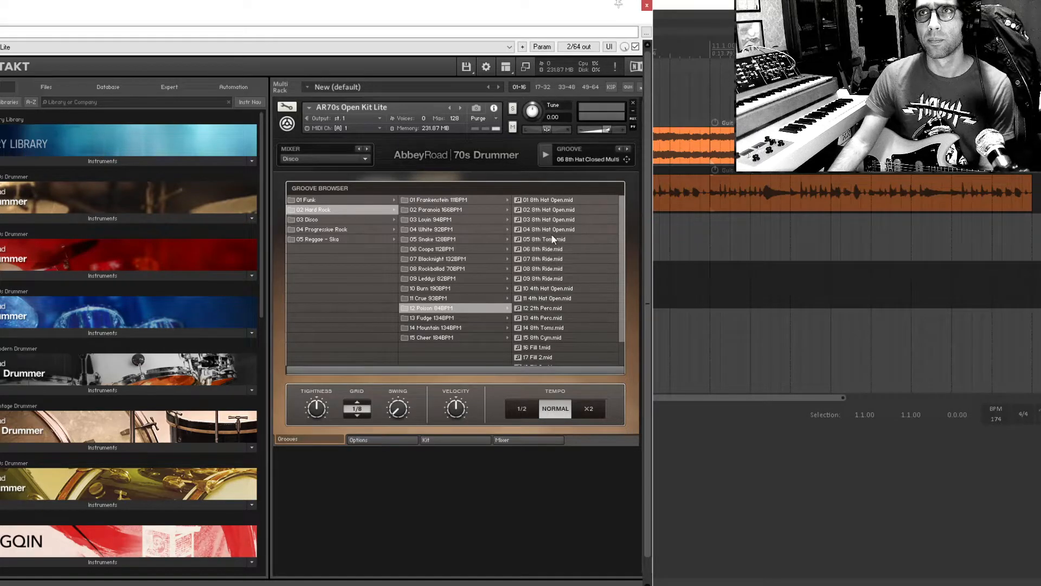
left_click(549, 249)
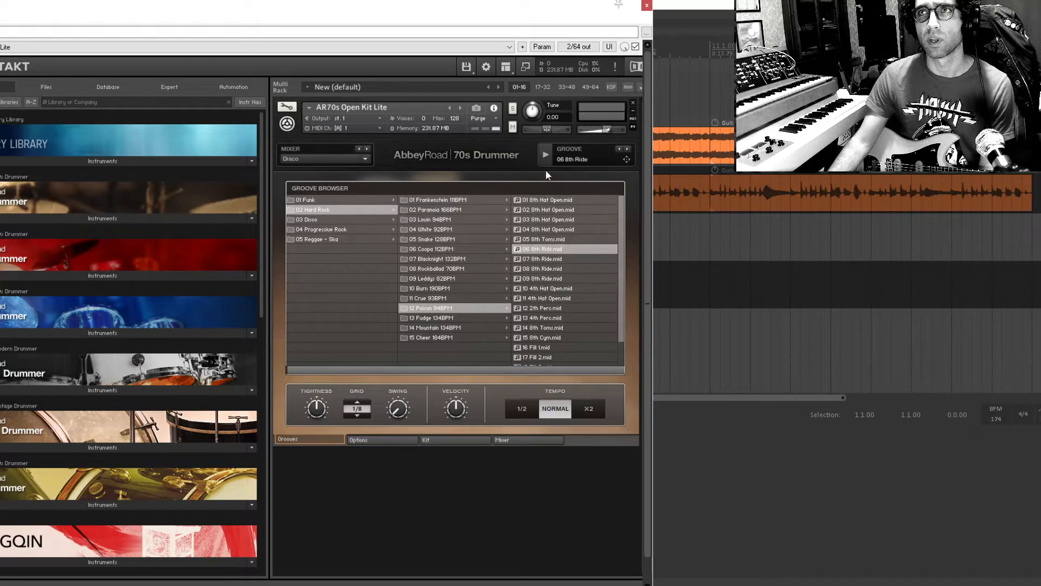
left_click(546, 156)
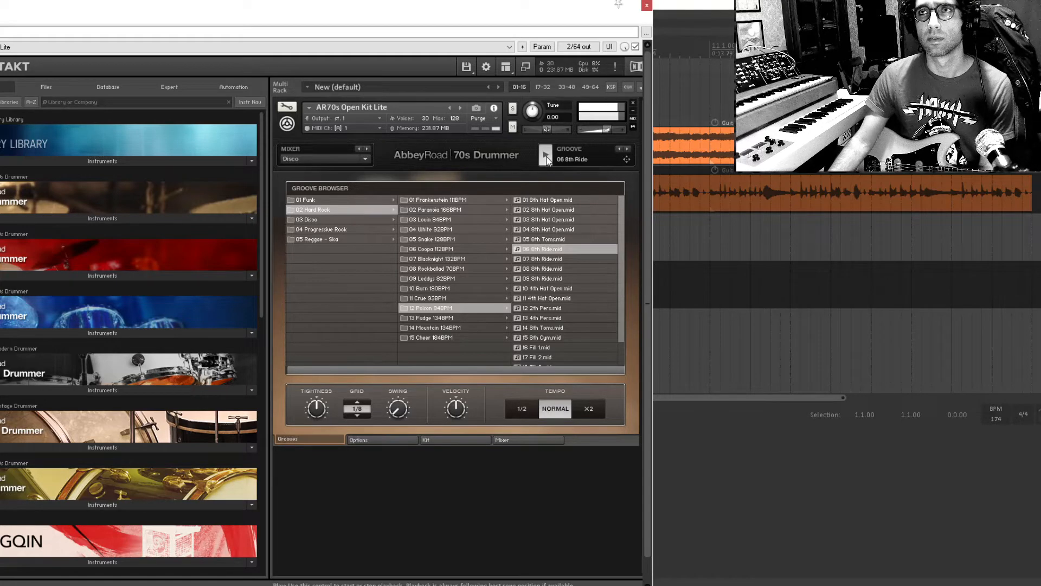
left_click(528, 416)
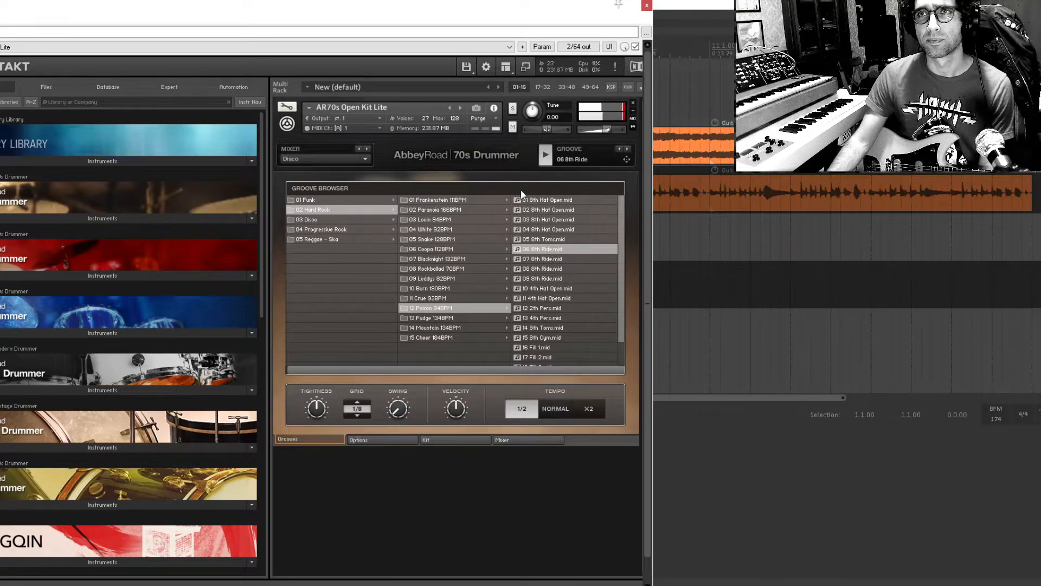
left_click(549, 157)
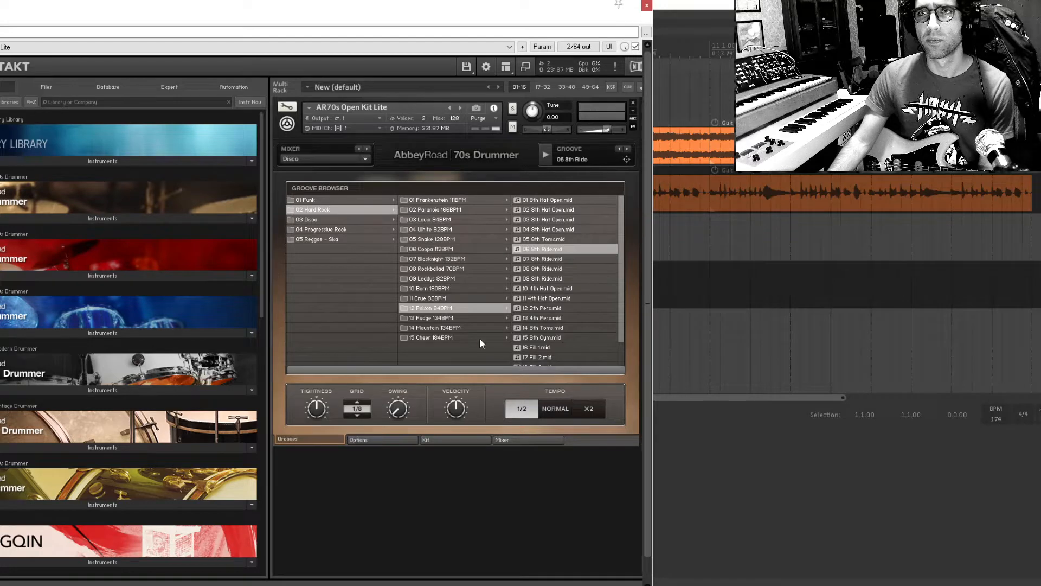
Choose the 07 8th Hat Closed groove from 11 Crue 93BPM and audition it.
left_click(440, 299)
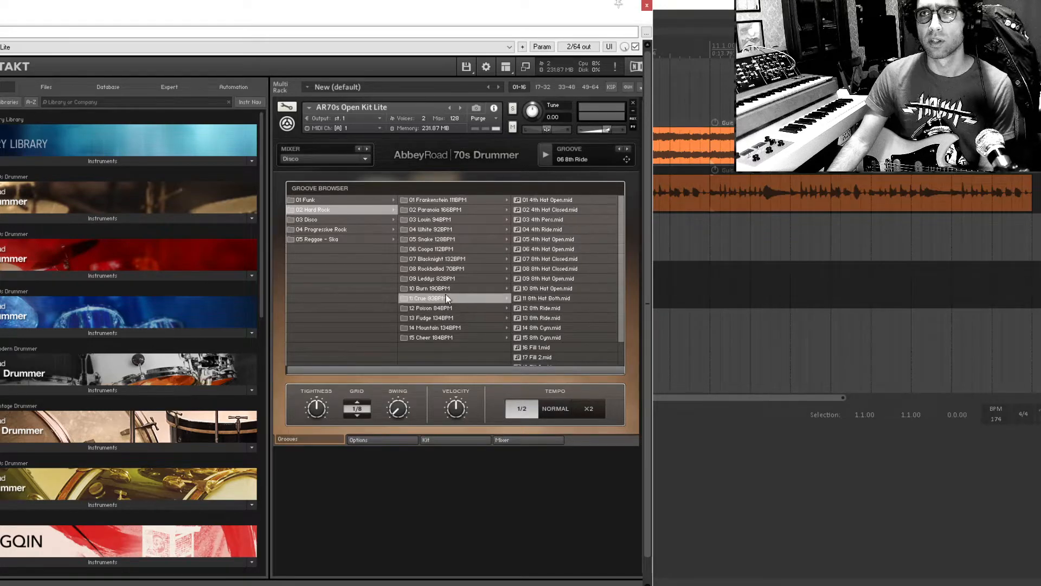
left_click(551, 261)
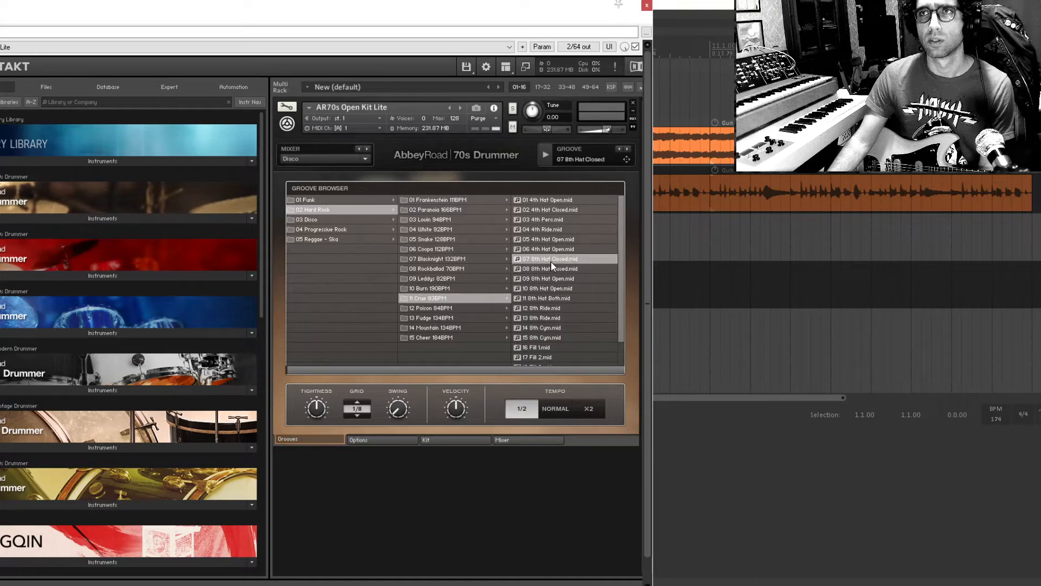
left_click(549, 161)
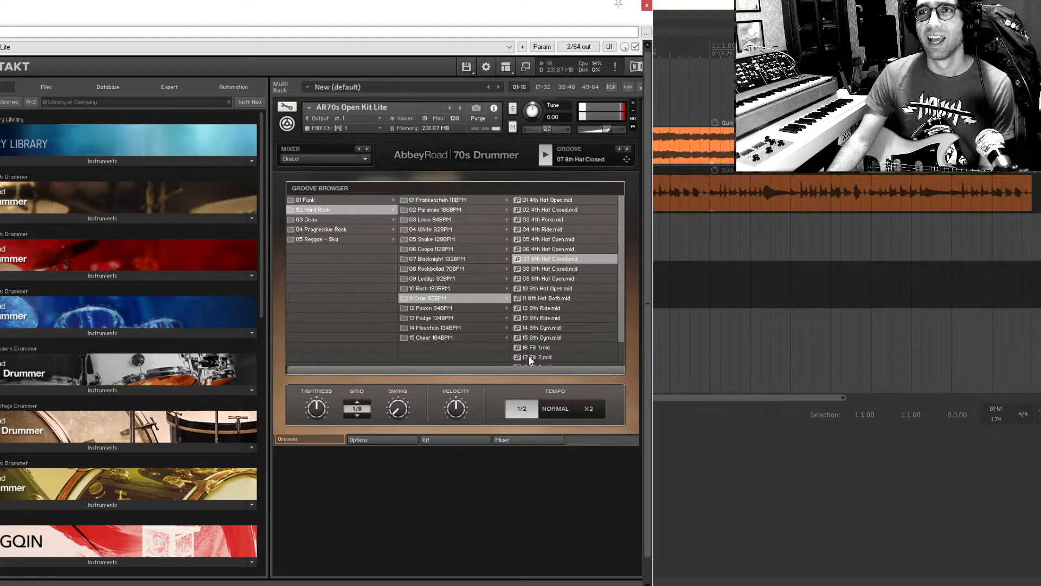
left_click(546, 158)
Place the 07 8th Hat Closed groove on the Drum Kit track at the project start, adjusting the media to the project tempo.
left_click_drag(508, 13, 772, 87)
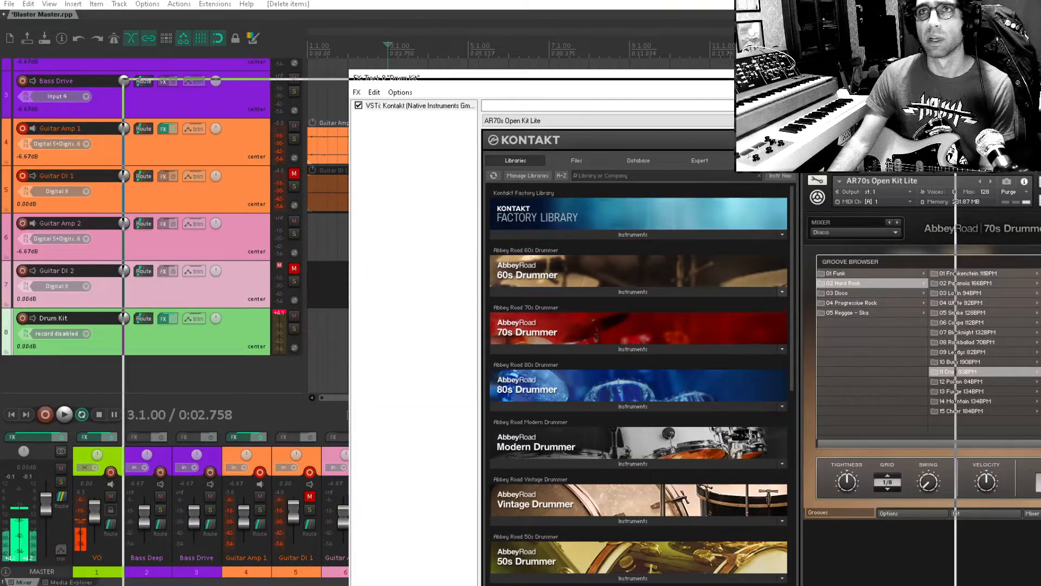
key("Escape")
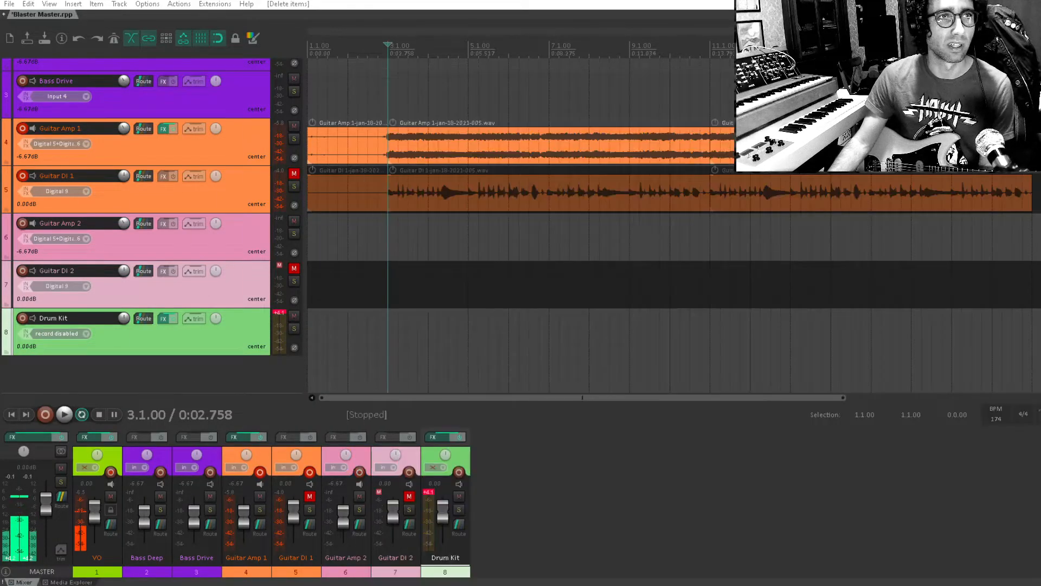
left_click_drag(1040, 164, 295, 330)
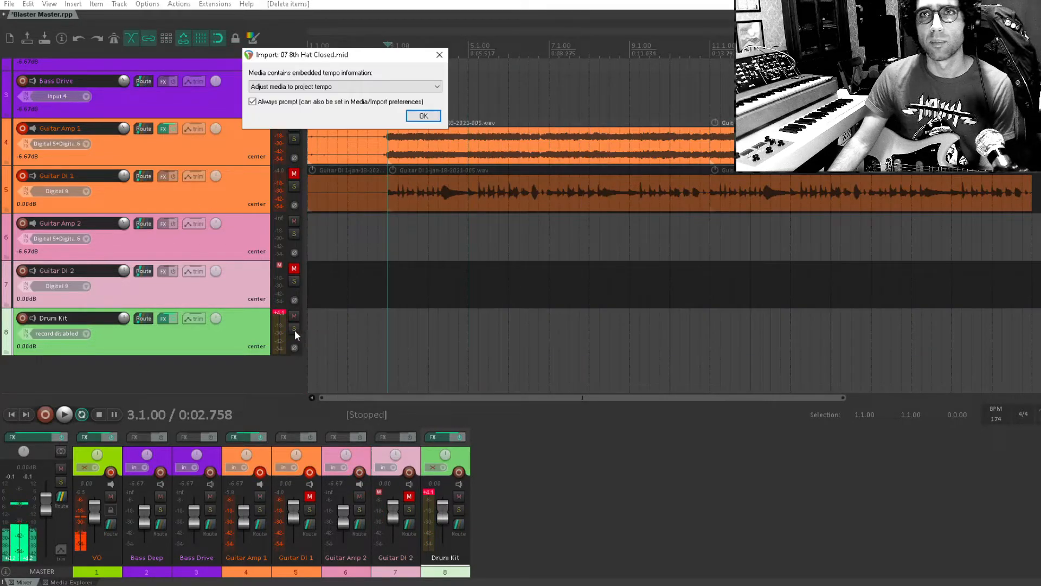
left_click(413, 114)
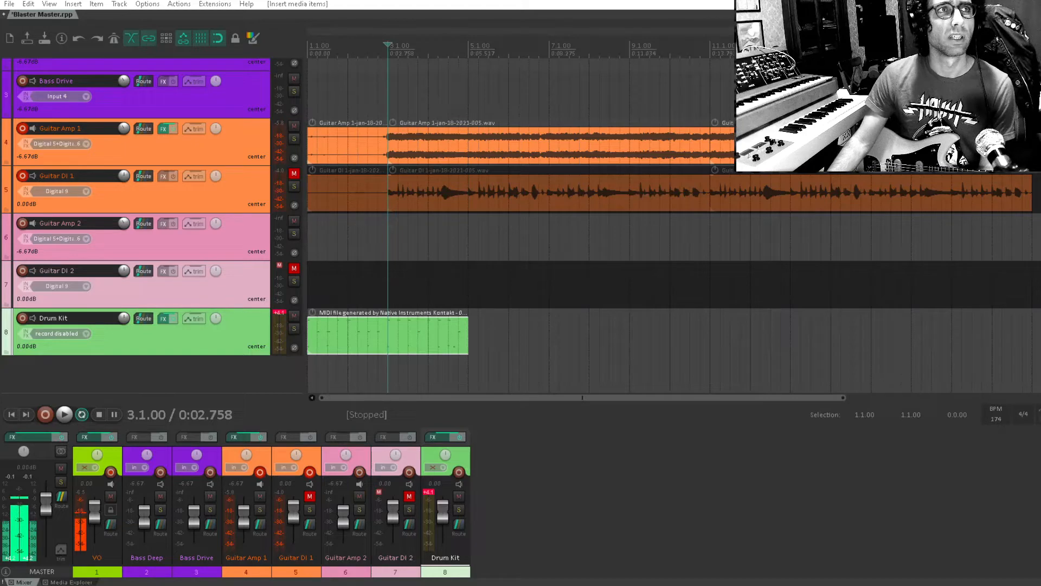
Import the 07 8th Hat Closed groove again onto the Guitar DI 2 track, adjusting the media to the project tempo.
left_click_drag(0, 10, 588, 13)
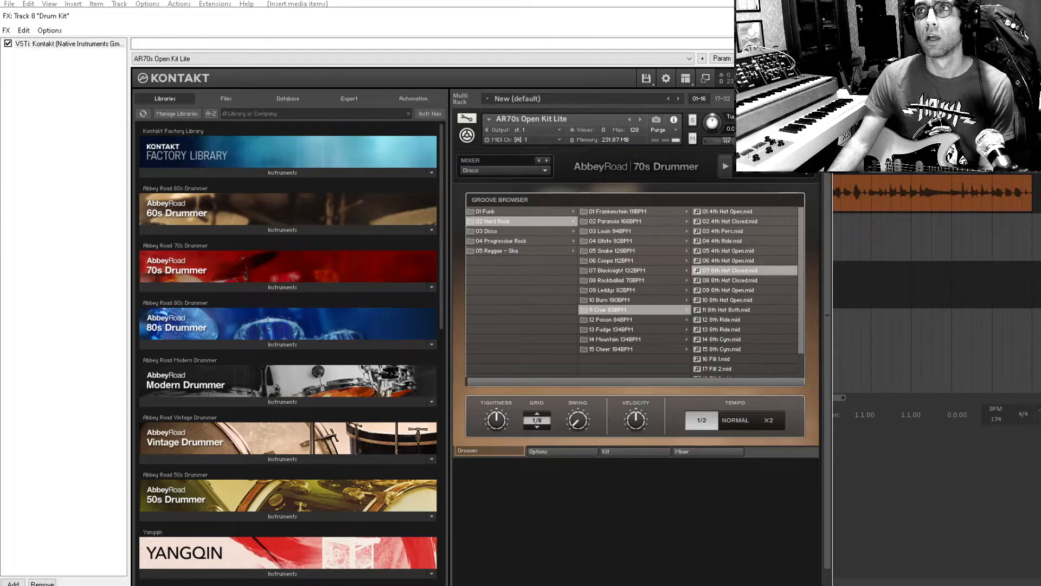
left_click_drag(588, 15, 575, 97)
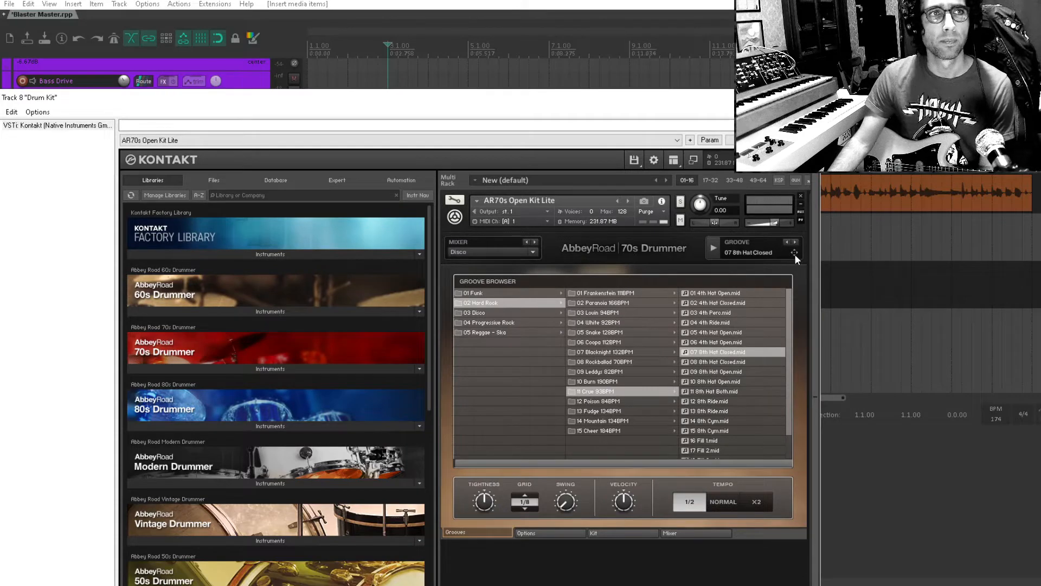
left_click_drag(795, 253, 883, 317)
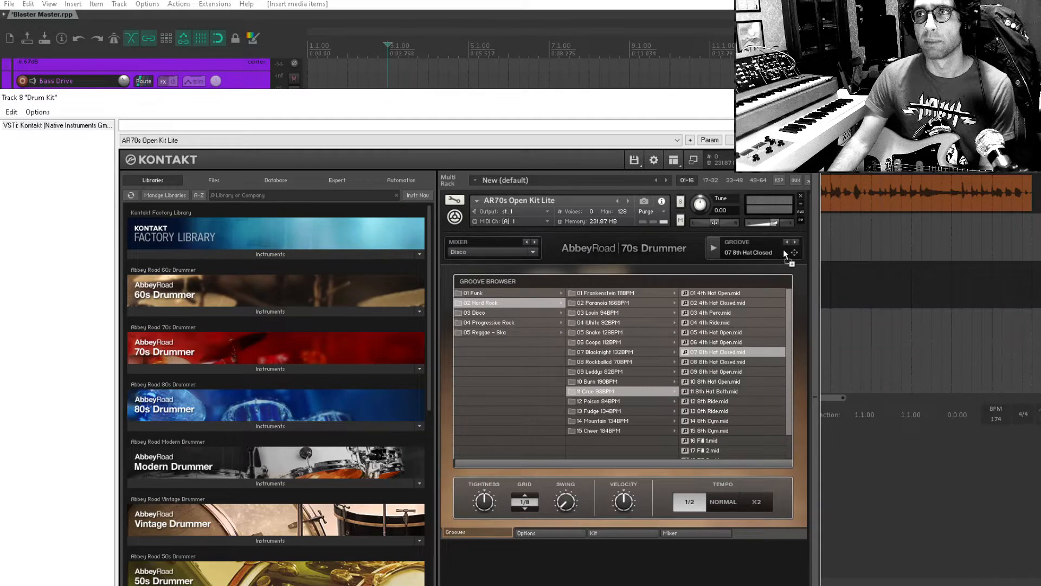
left_click(808, 98)
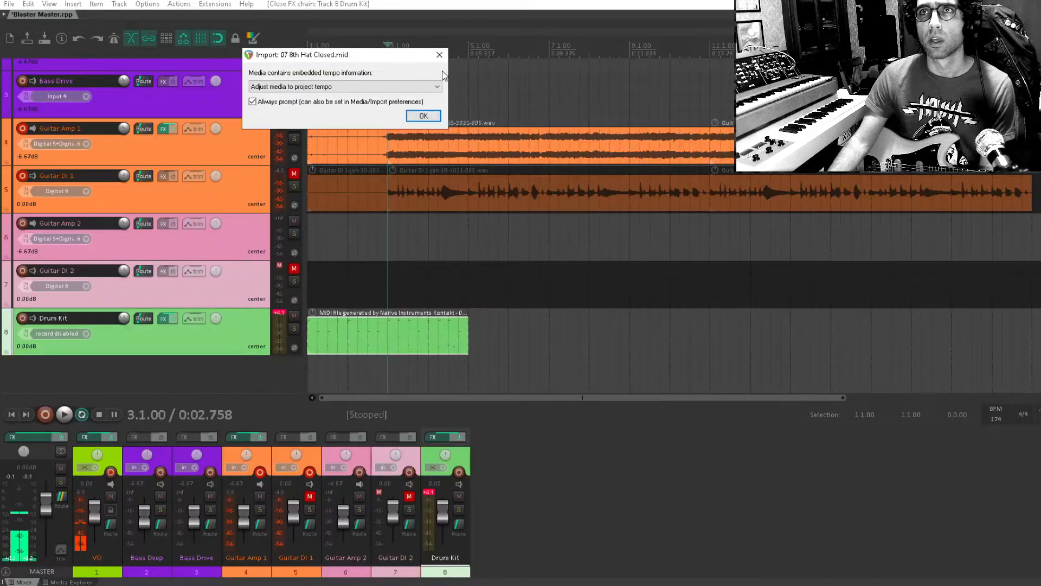
left_click(426, 116)
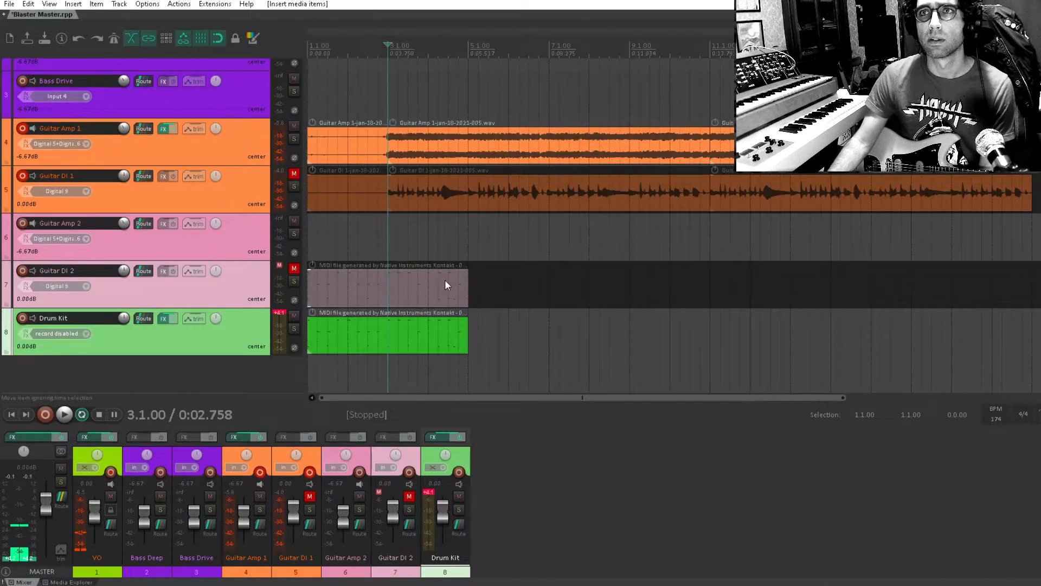
Undo the import of the extra groove on the Guitar DI 2 track.
left_click(436, 284)
key("Delete")
key("ctrl+z")
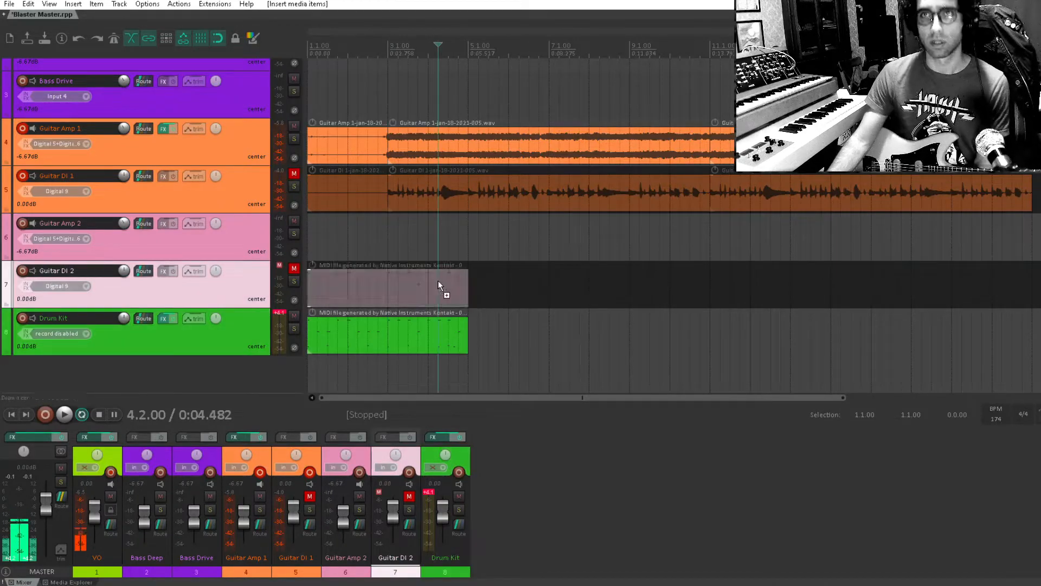
key("ctrl+z")
Move the drum groove to start at bar 3 and duplicate it once so the drums run up to bar 11.
left_click_drag(380, 342, 458, 341)
left_click(451, 344)
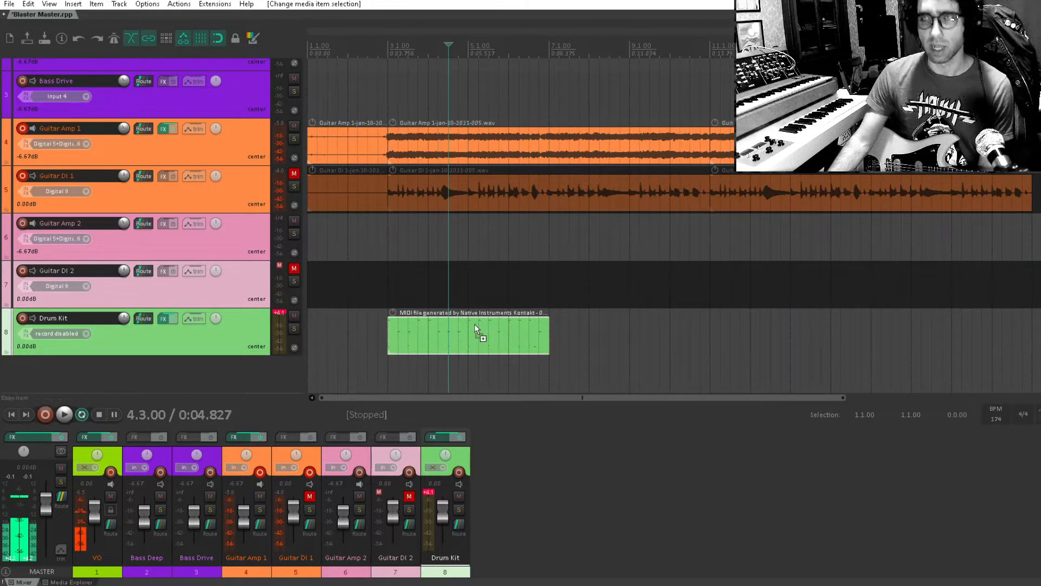
key("ctrl+d")
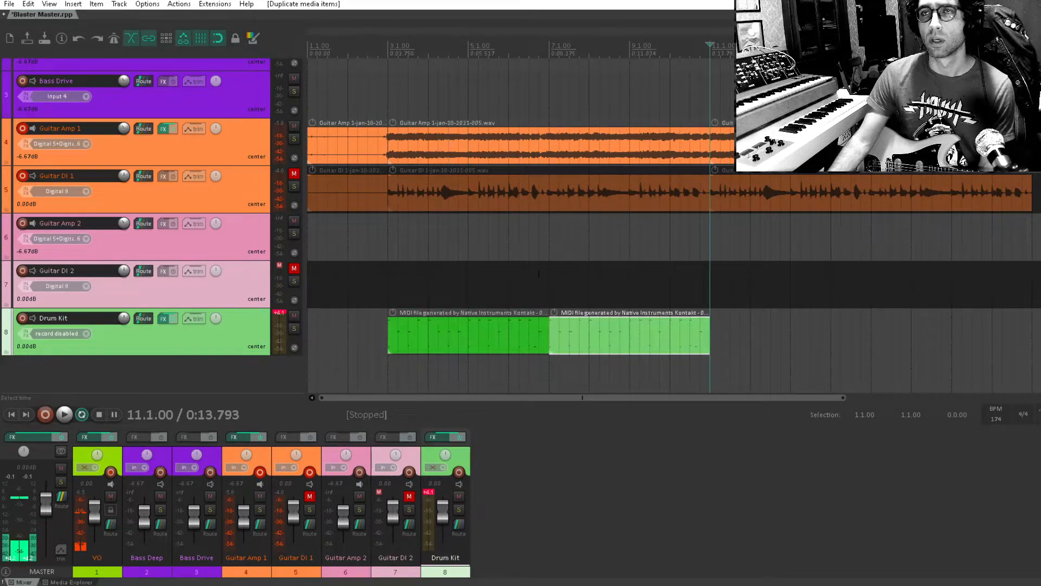
Lower the Drum Kit track volume to about -6.9 dB and play the arrangement back from 4.4.00.
left_click(386, 280)
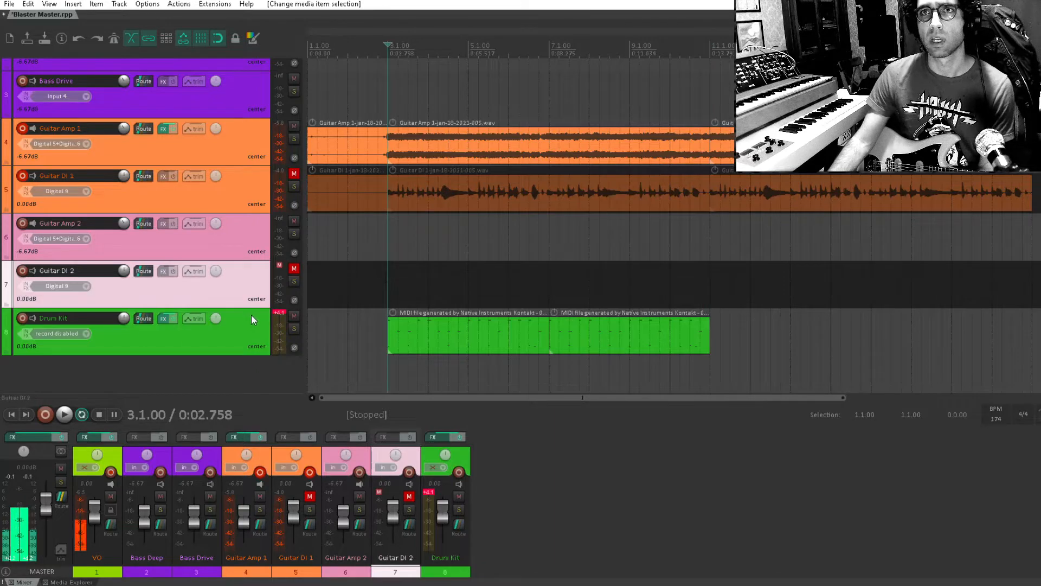
left_click(241, 333)
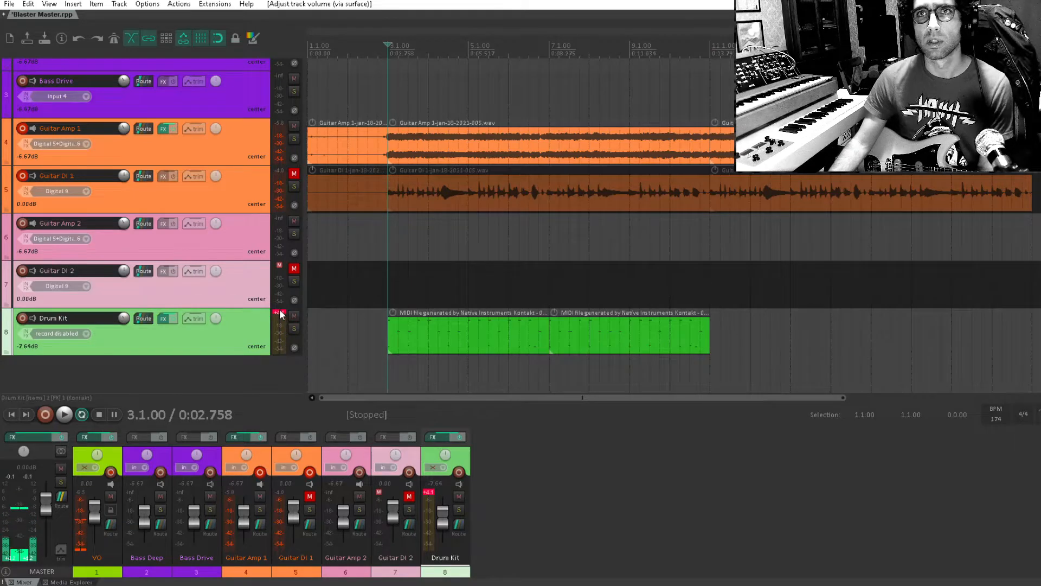
left_click(460, 283)
key("space")
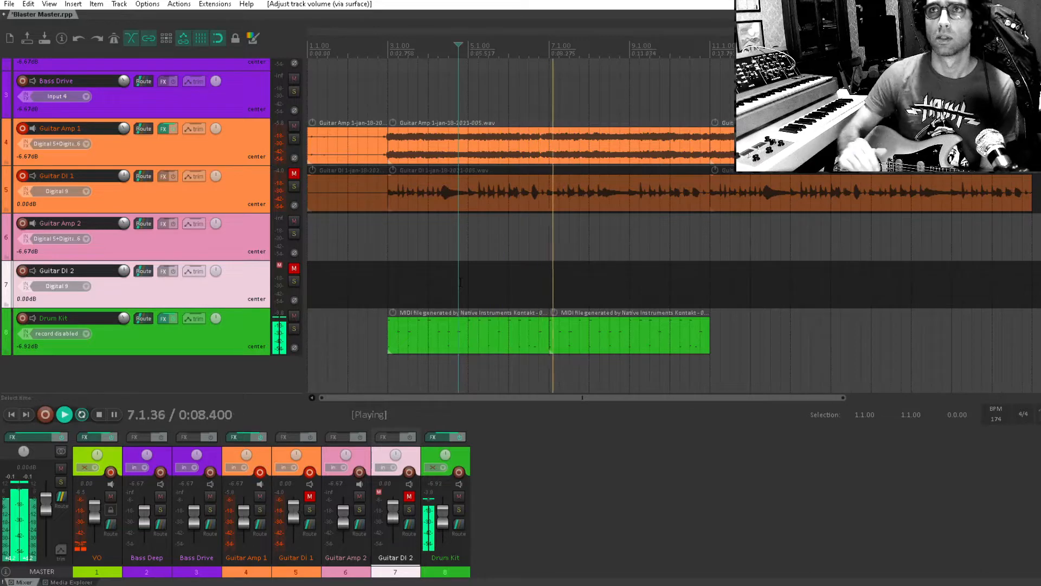
key("space")
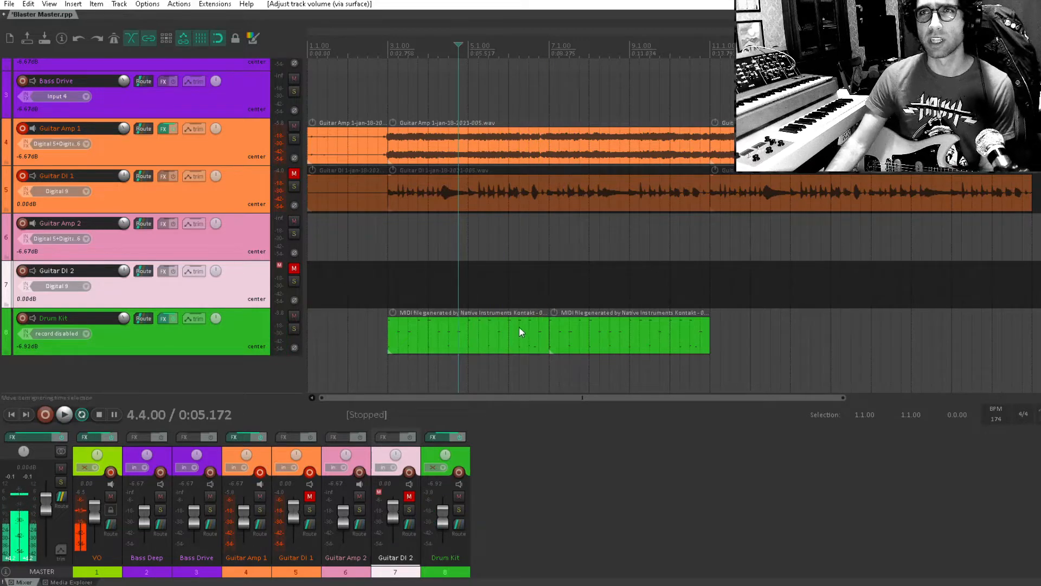
Open the first drum groove item in the MIDI editor and play its kick and snare notes from 5.3.00.
left_click(509, 224)
scroll(705, 234, "up", 4)
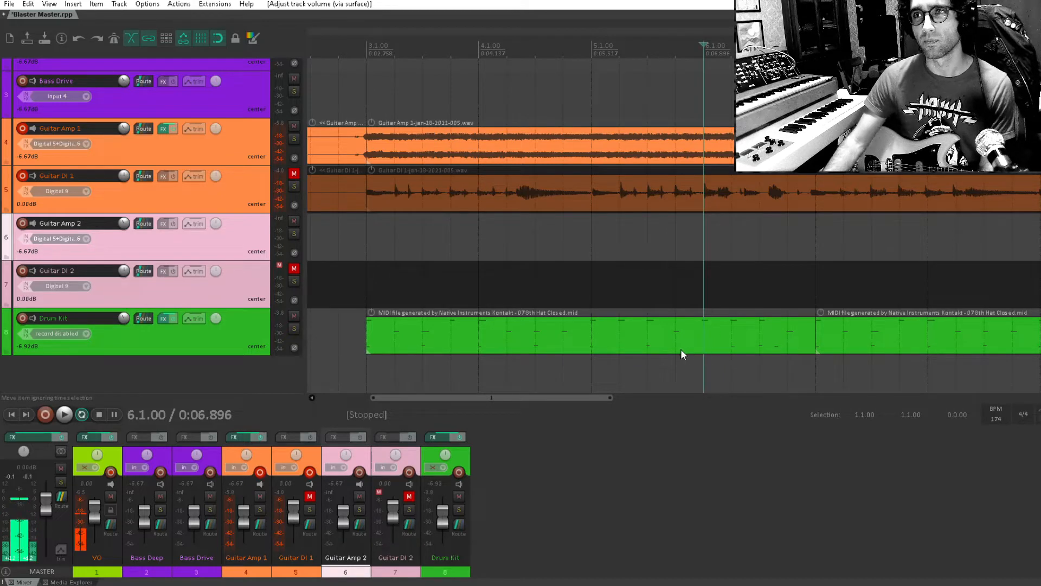
double_click(703, 336)
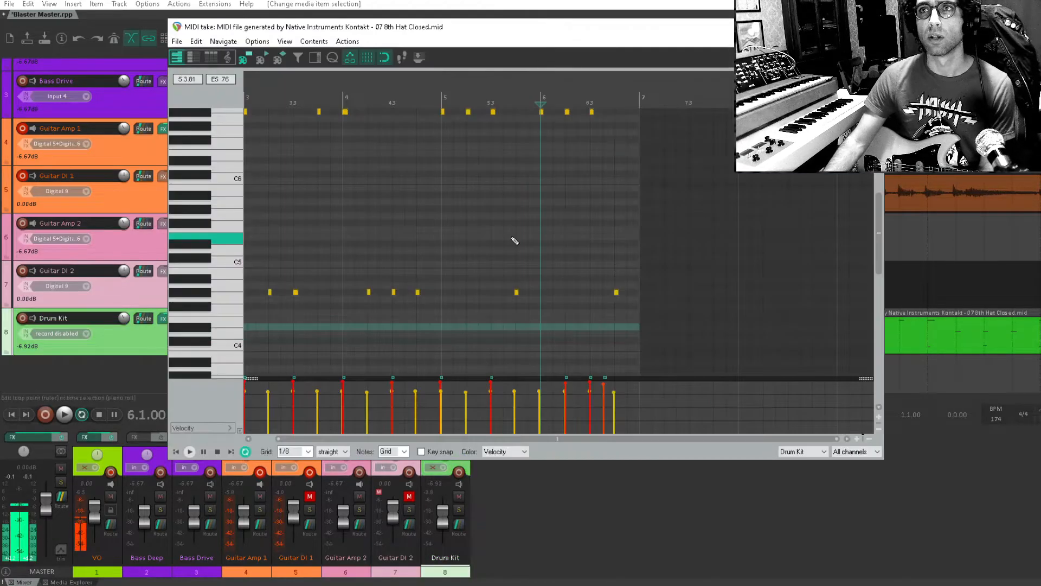
left_click_drag(536, 322, 599, 96)
left_click(591, 135)
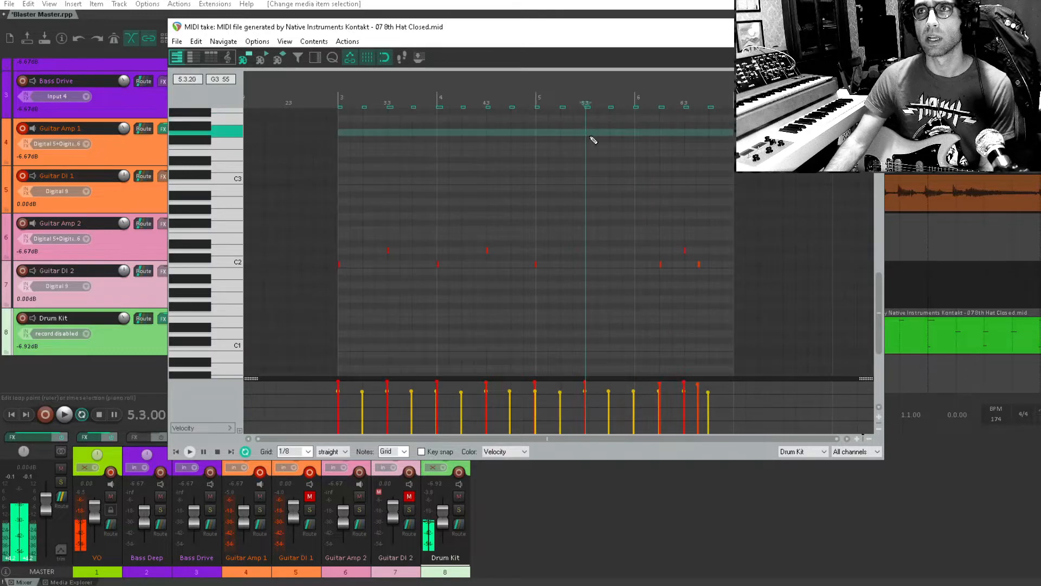
key("space")
key("space")
Copy the C2 kick note at 6.1.50 to 6.2.50 and play the bar back from 6.1.00.
left_click(654, 237)
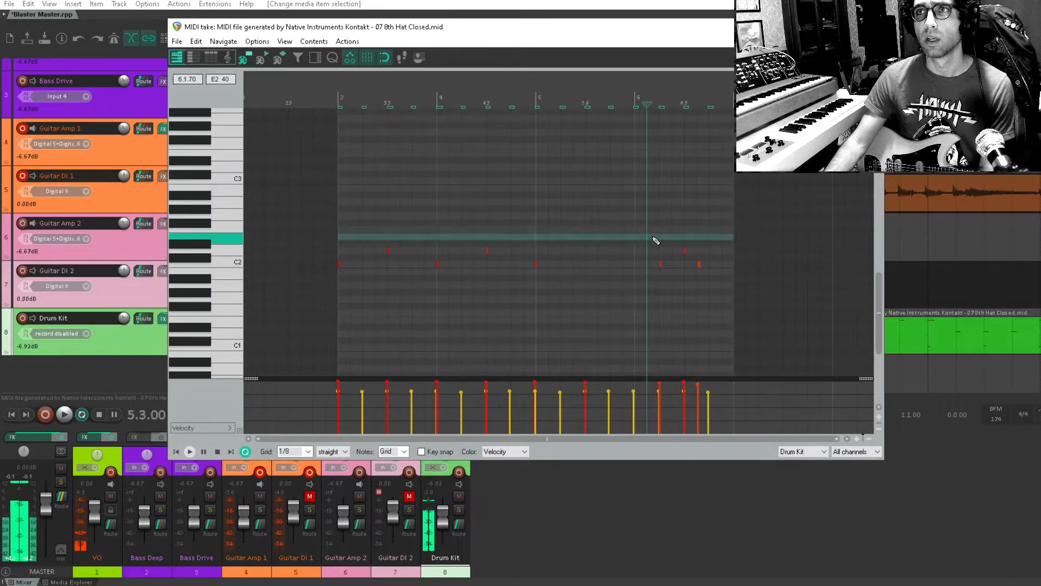
scroll(654, 237, "up", 4)
left_click_drag(604, 267, 585, 262)
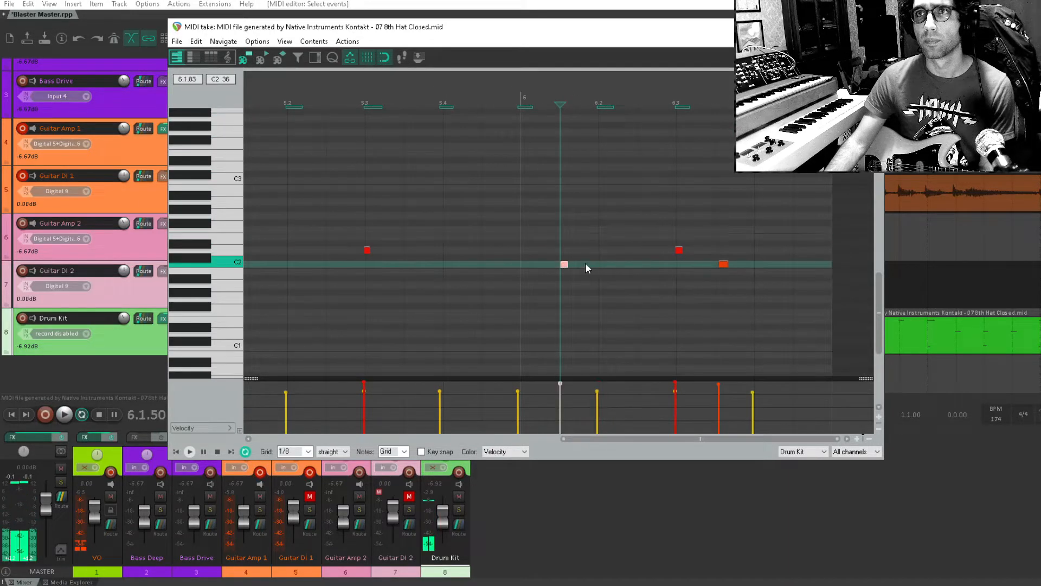
left_click(415, 261)
key("space")
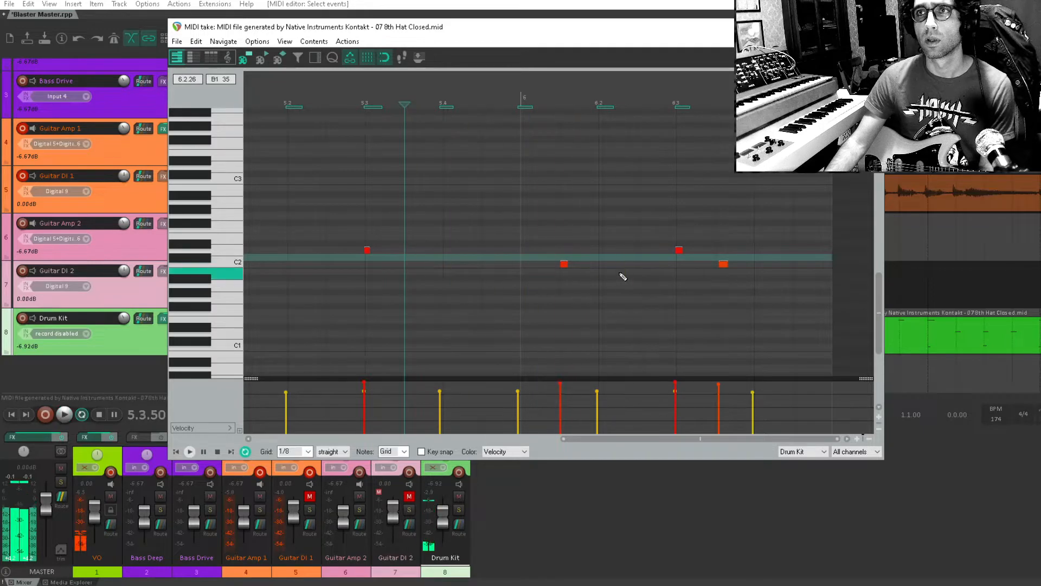
key("space")
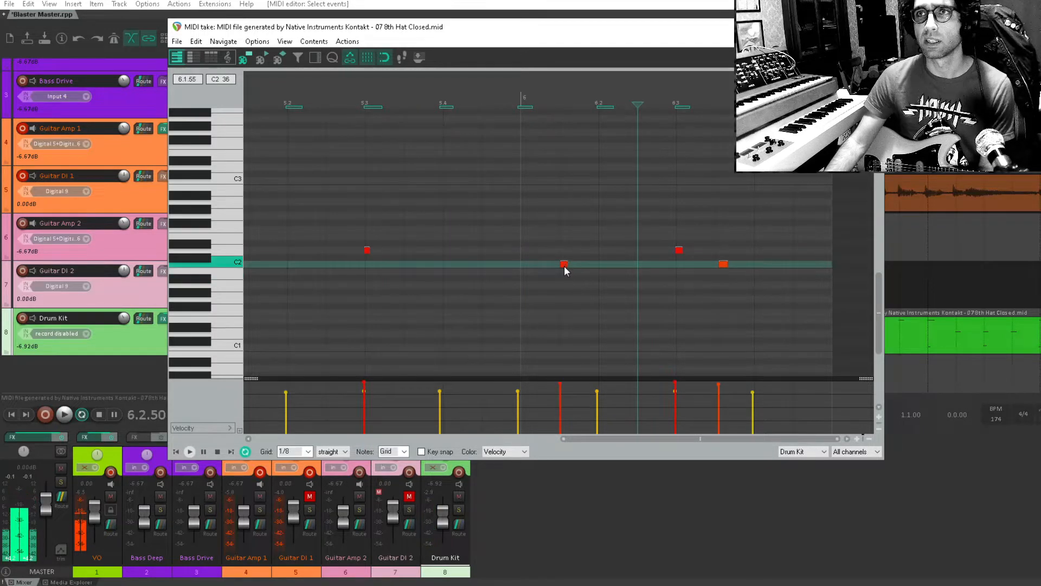
left_click_drag(564, 265, 643, 265)
left_click(509, 264)
key("space")
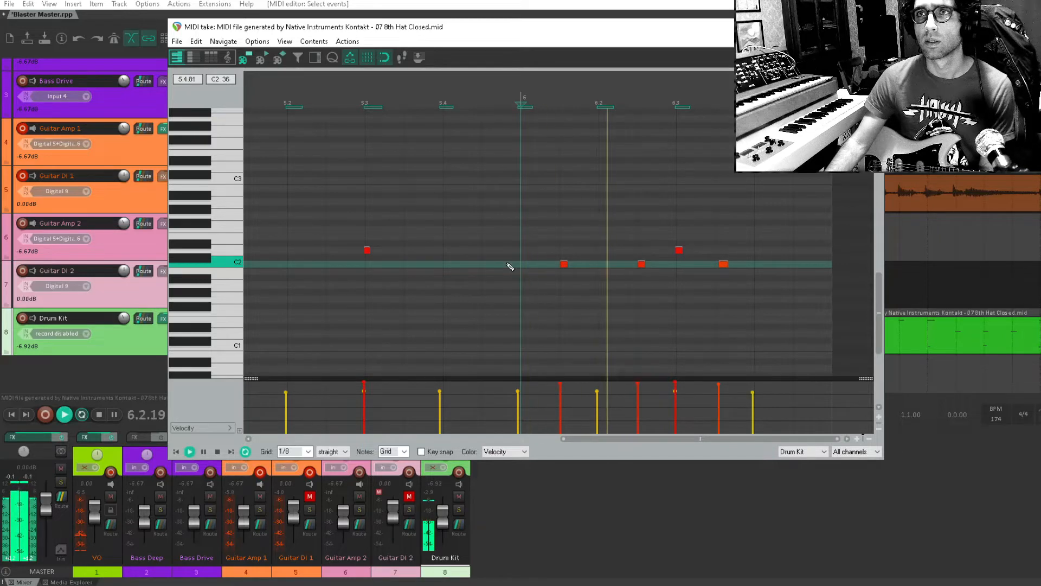
key("space")
scroll(692, 192, "up", 5)
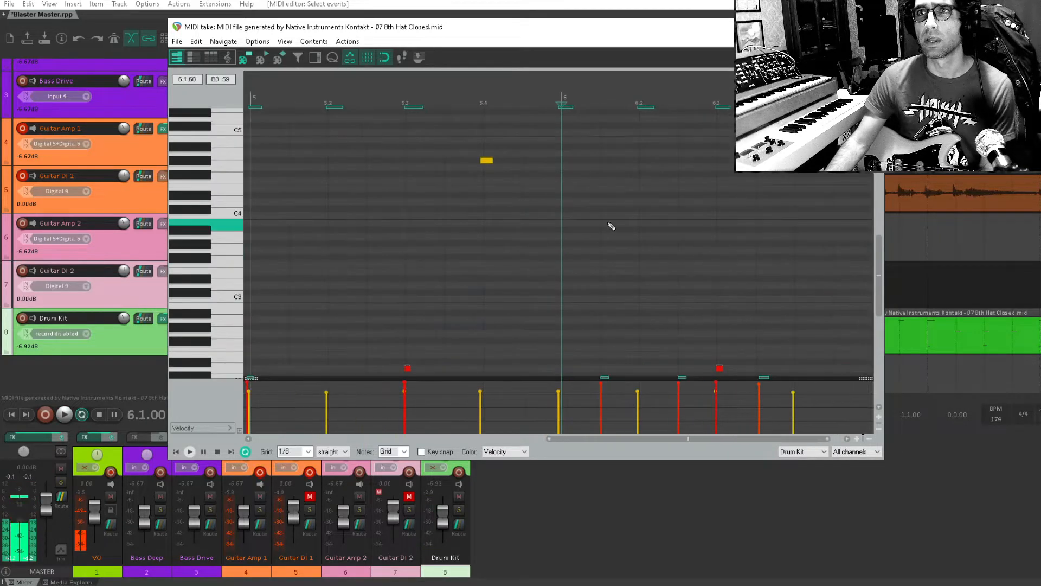
left_click(612, 313)
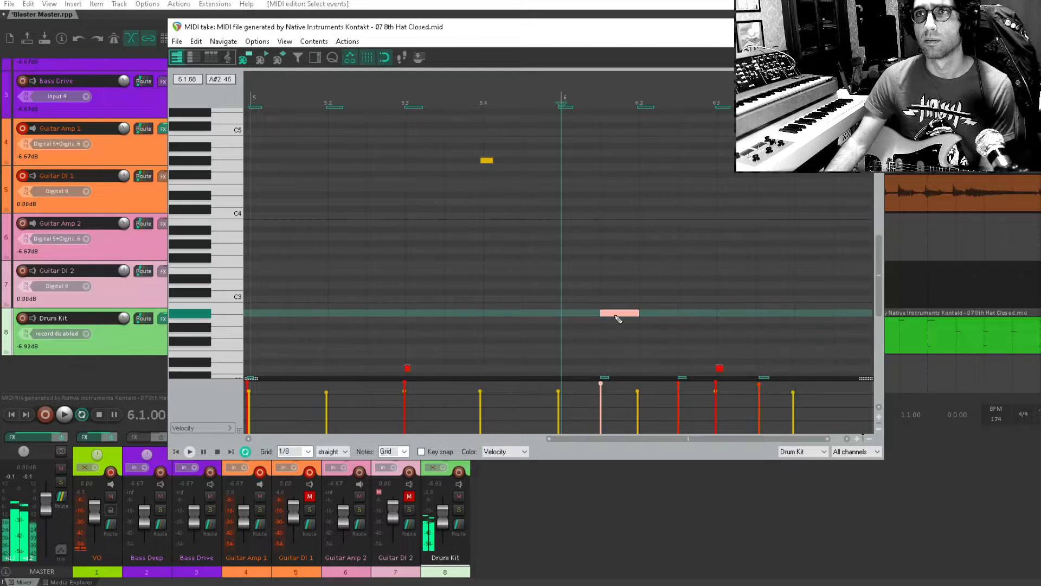
scroll(649, 272, "up", 2)
key("ctrl+z")
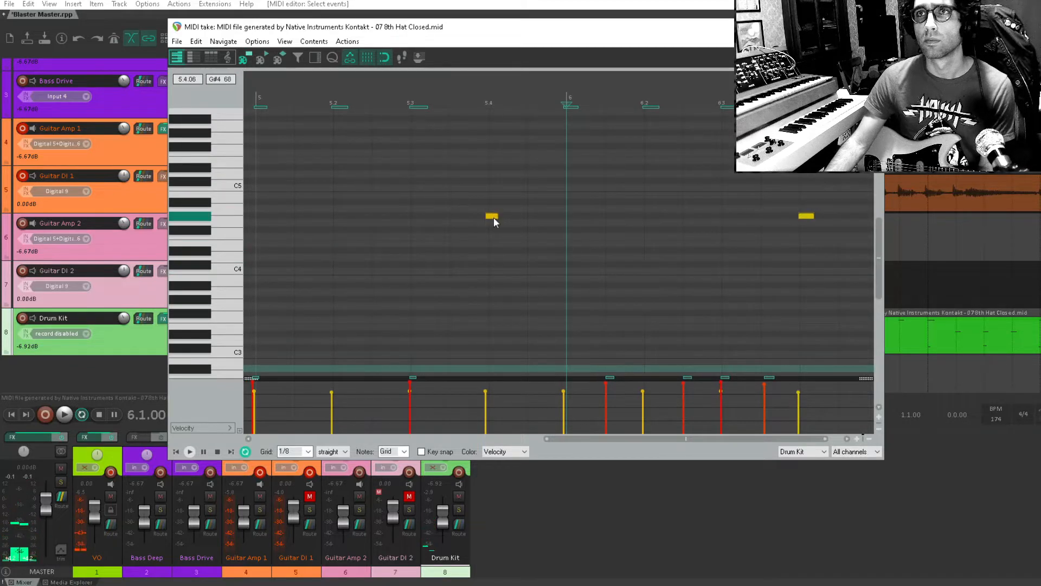
Add A#4 eighth notes at 6.1.50, 6.2.50 and 6.3.50 and play the groove back from 5.4.00.
left_click(654, 203)
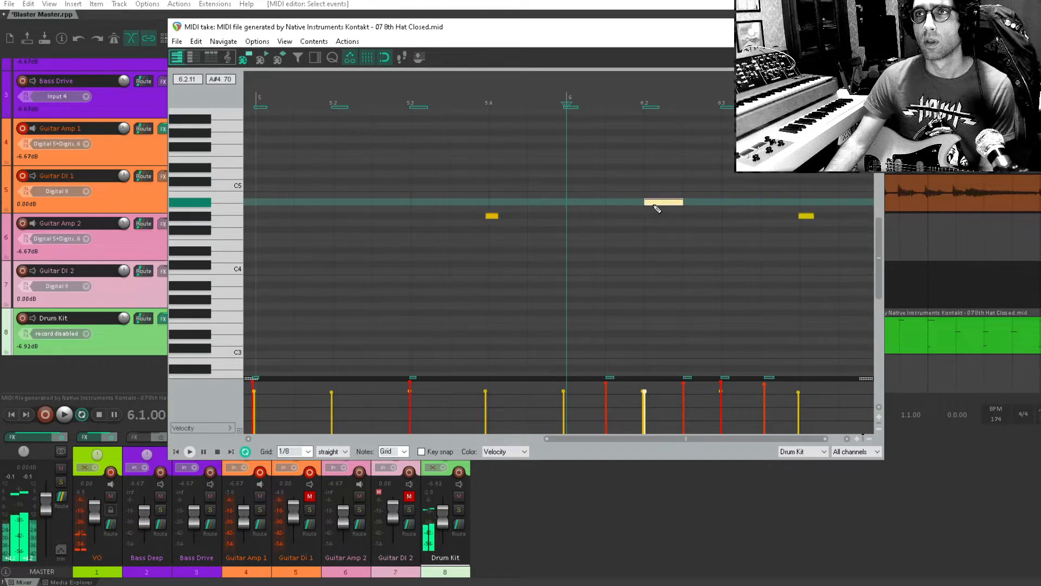
scroll(632, 239, "down", 5)
scroll(620, 169, "up", 3)
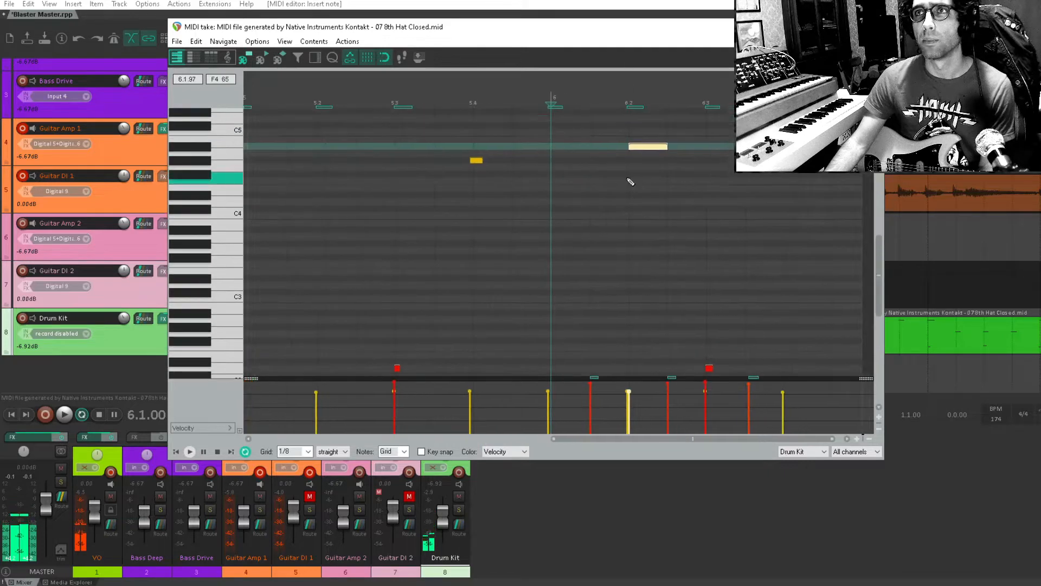
left_click_drag(659, 148, 606, 144)
left_click(618, 140)
left_click(711, 143)
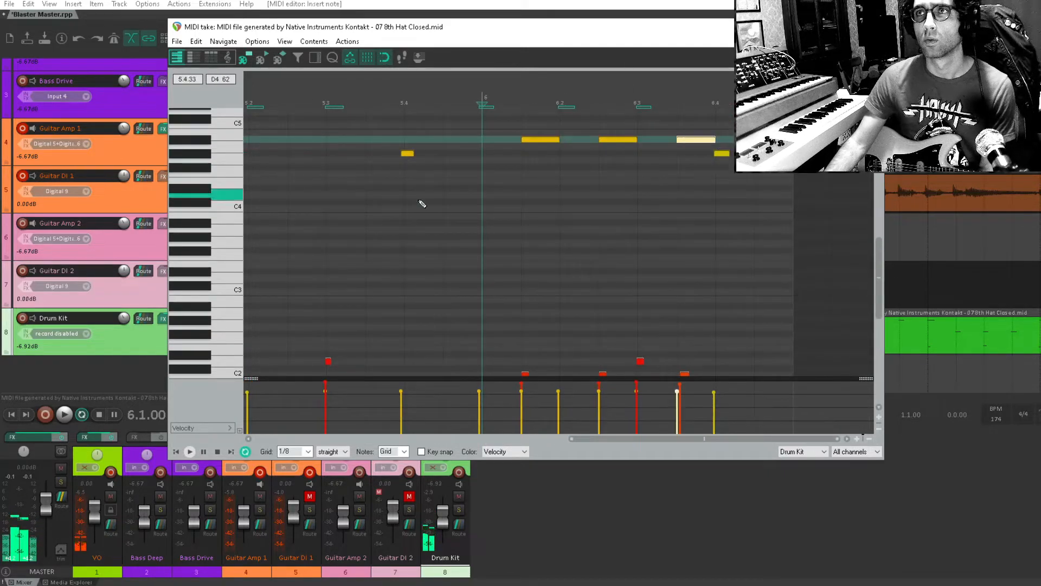
left_click(420, 202)
key("space")
key("space")
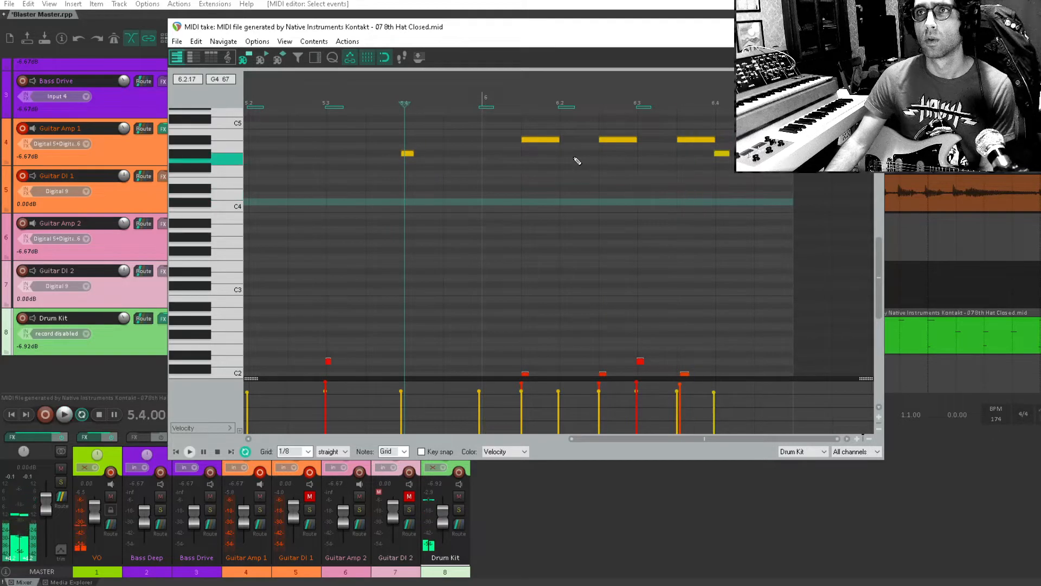
Add G#4 eighth notes at 6.2.00 and 6.3.00, checking them from 6.1.00, and close the MIDI editor.
left_click(569, 160)
left_click_drag(569, 160, 577, 155)
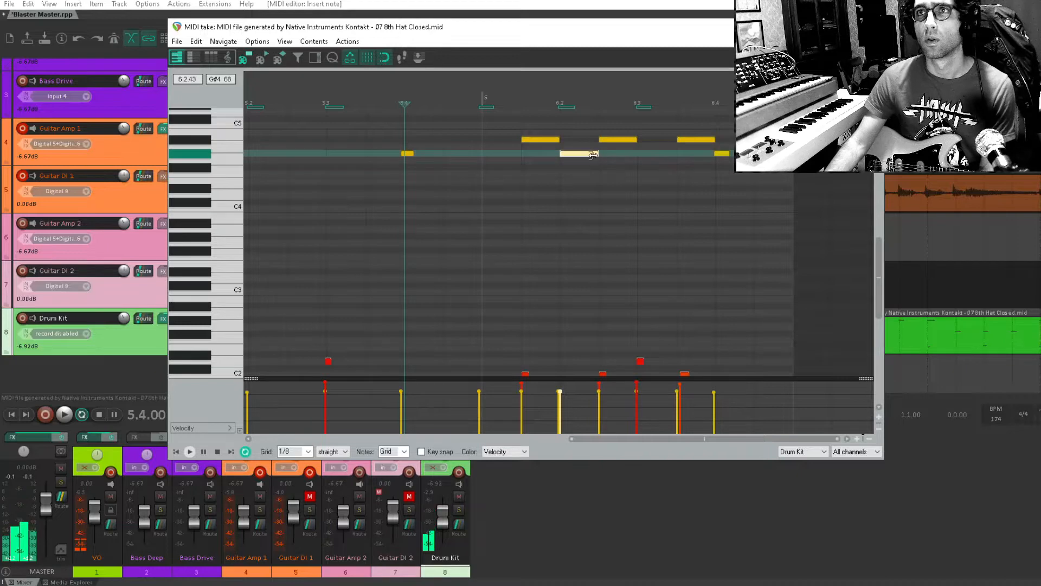
left_click(481, 195)
key("space")
key("space")
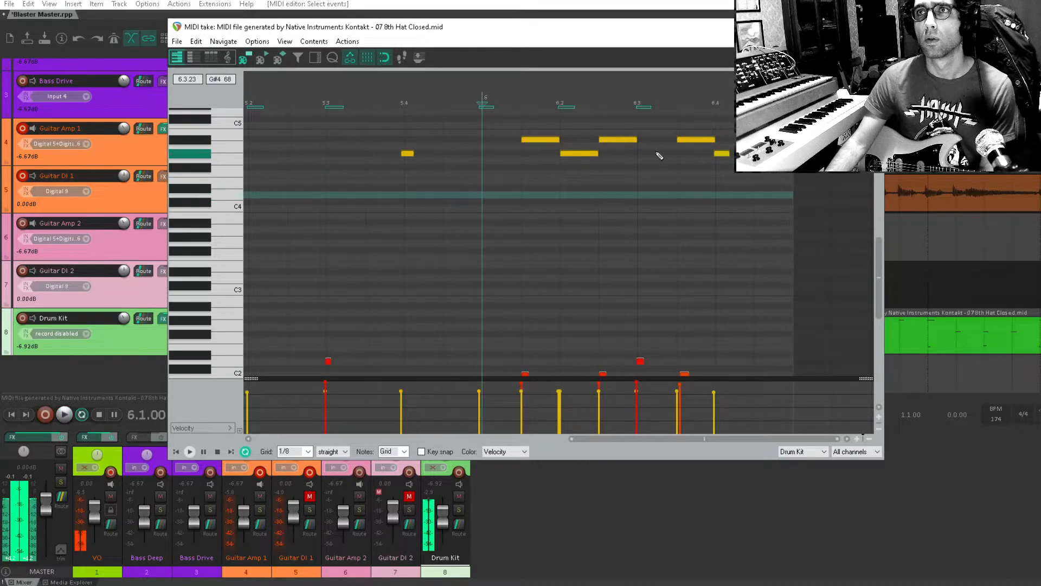
left_click(659, 155)
key("space")
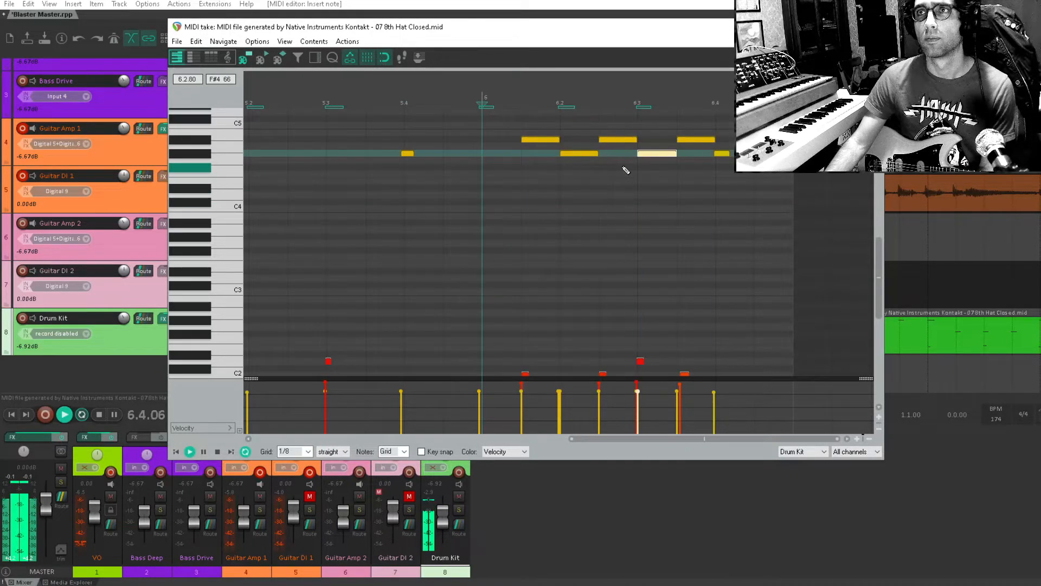
key("space")
scroll(626, 171, "down", 2)
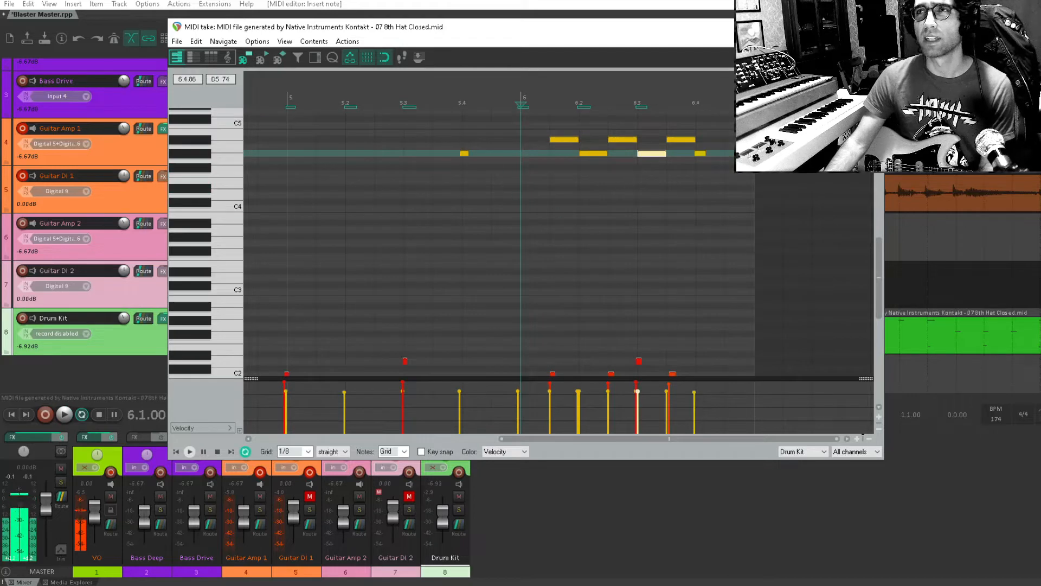
left_click(871, 26)
Delete the old second drum groove item and duplicate the edited first one three times up to bar 19.
scroll(714, 205, "down", 3)
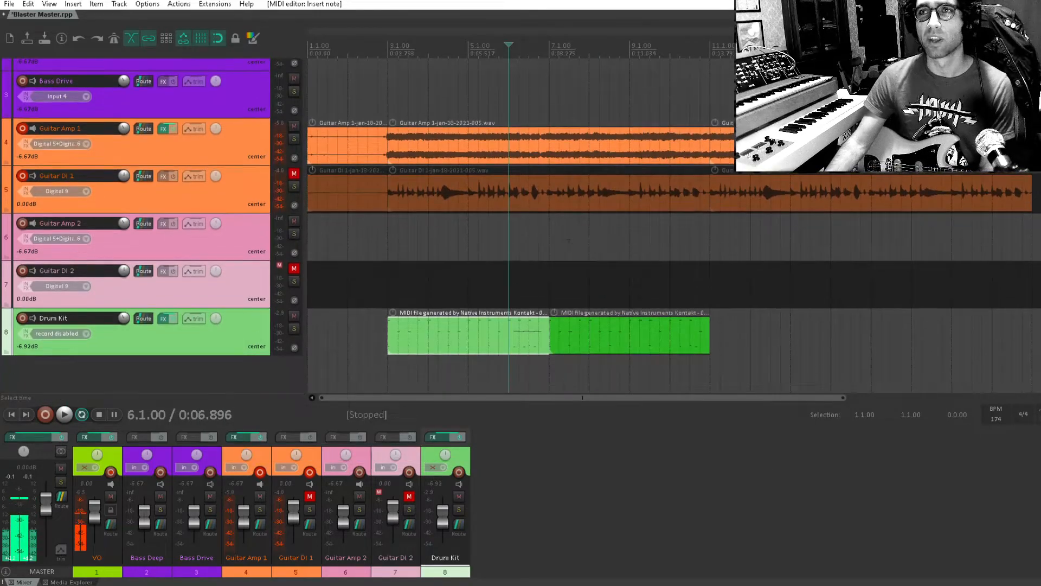
scroll(549, 217, "up", 3)
left_click_drag(548, 216, 748, 222)
scroll(748, 222, "down", 2)
left_click(718, 350)
key("Delete")
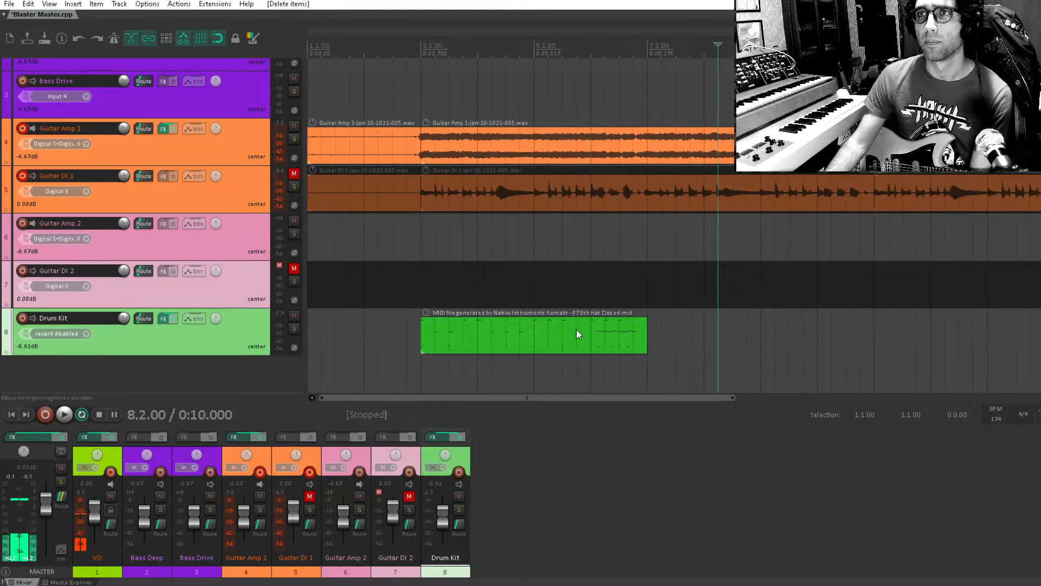
left_click(576, 330)
key("ctrl+d")
scroll(661, 242, "down", 1)
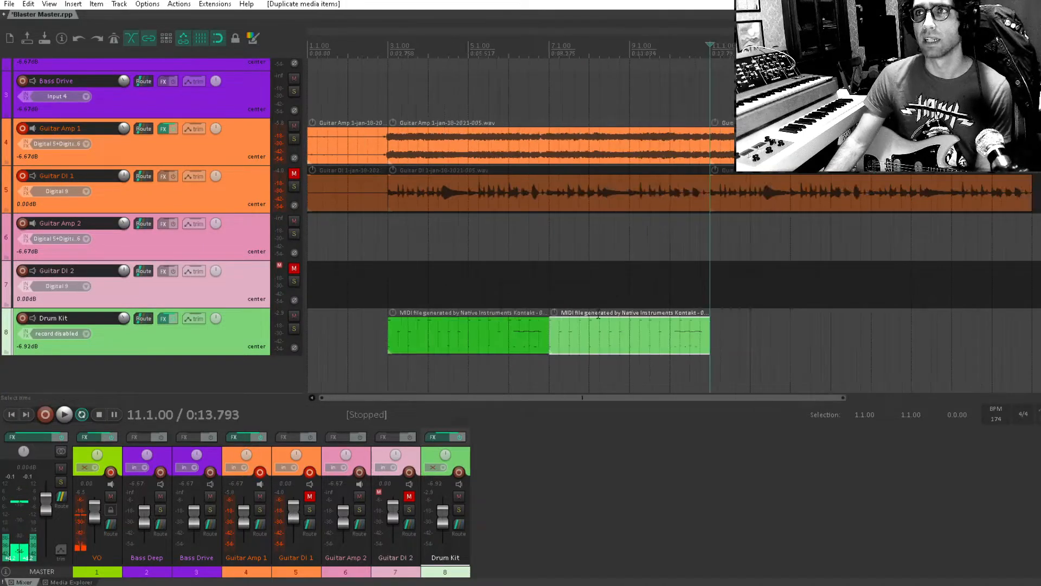
key("ctrl+d")
key("ctrl+d")
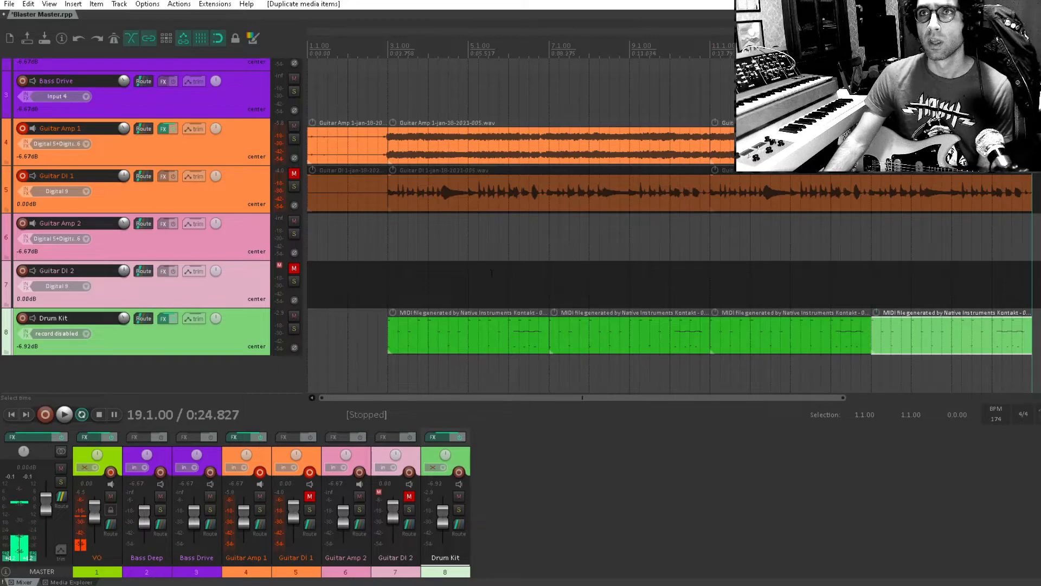
Play the arrangement back from 3.1.00 past the end of the first drum groove item.
left_click(378, 248)
left_click(389, 232)
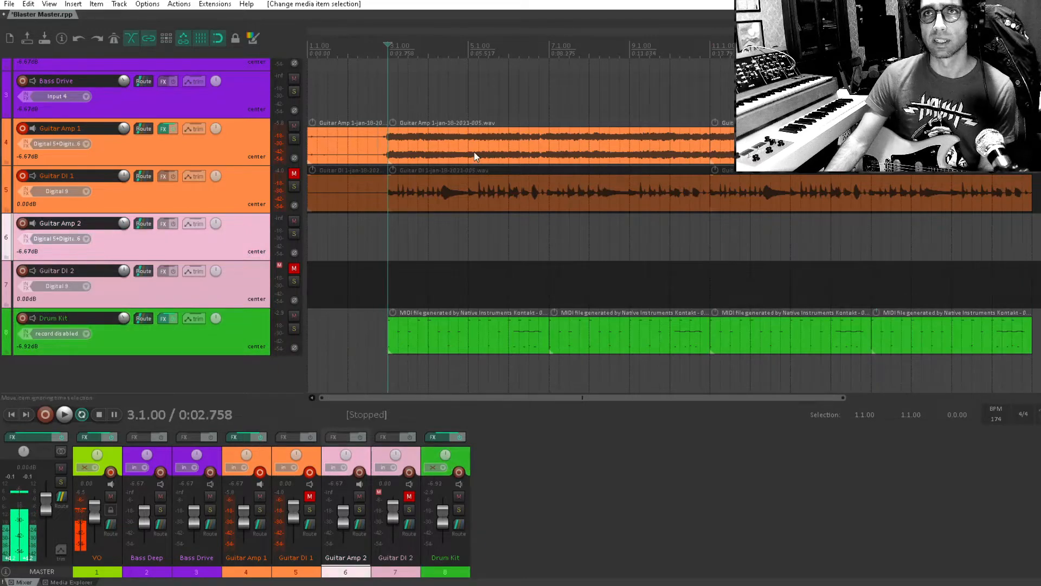
key("space")
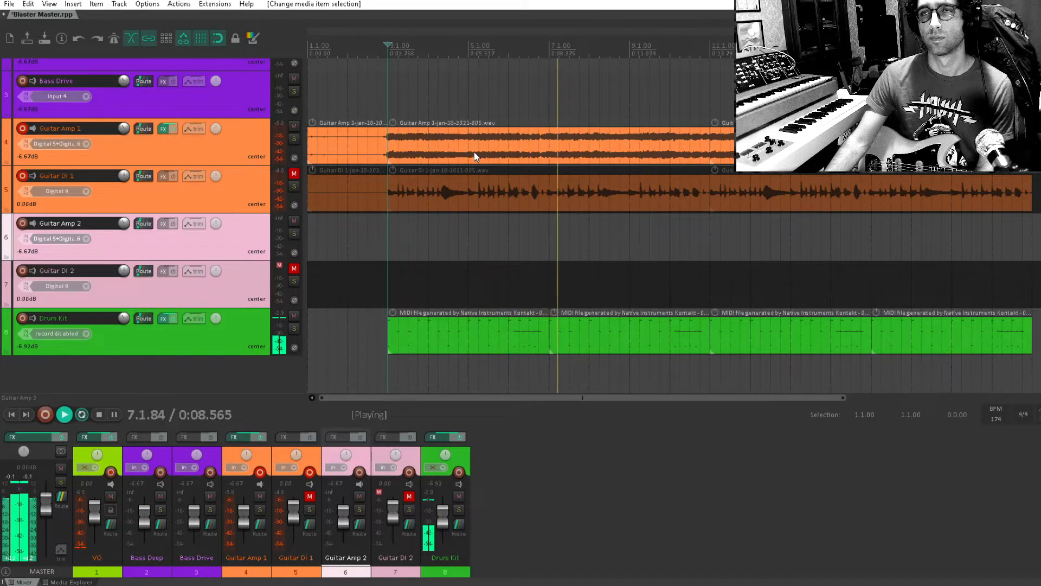
key("space")
Open the first drum groove item in the MIDI editor and play its ending from 6.2.00.
left_click(538, 325)
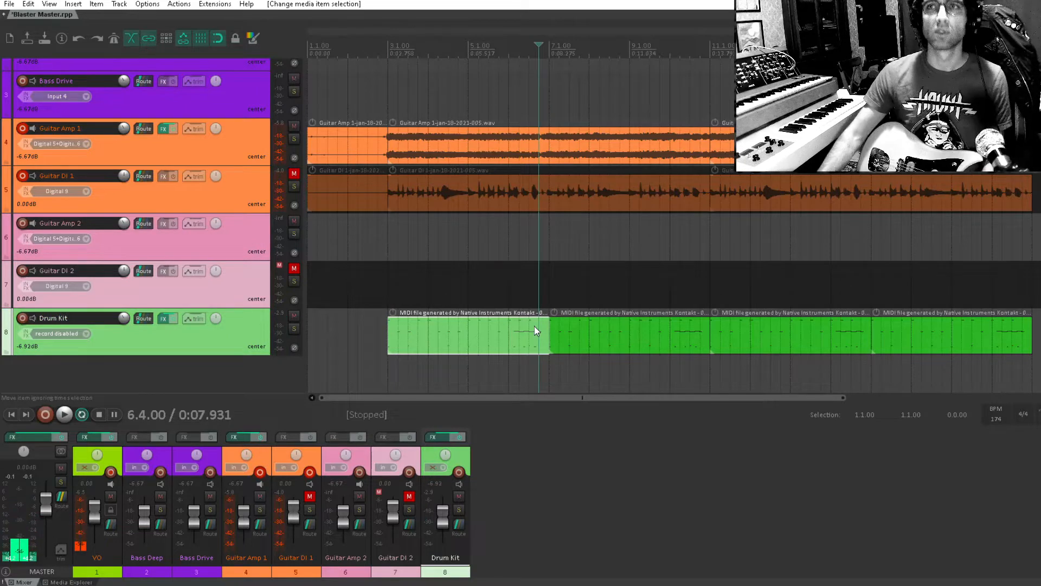
double_click(535, 326)
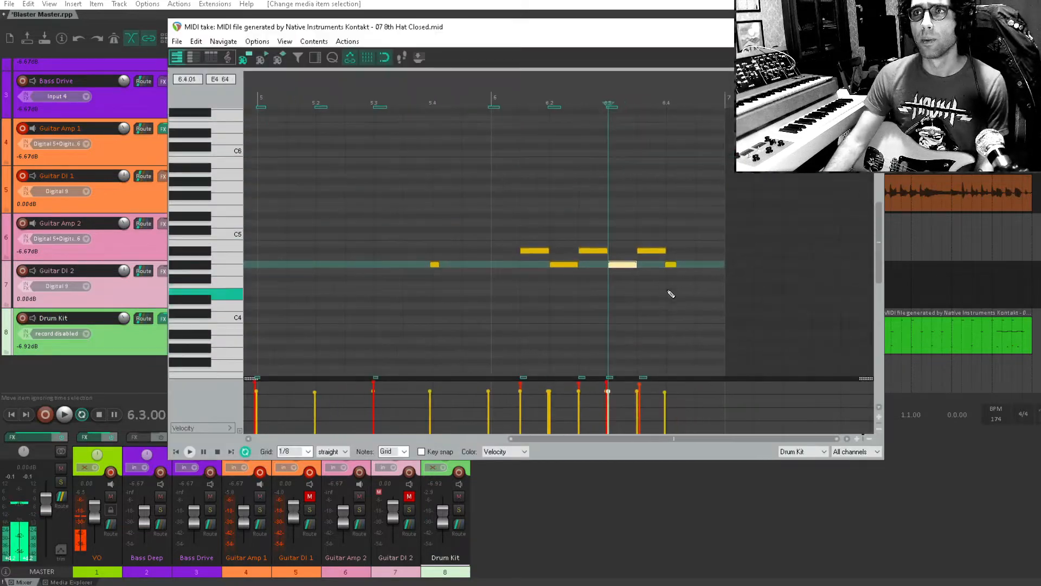
left_click(554, 354)
key("space")
left_click_drag(576, 297, 589, 180)
key("space")
Add D2 snare eighth notes at 6.4.00 and 6.4.50, play them back from 6.1.00 and close the MIDI editor.
left_click_drag(658, 208, 676, 260)
left_click(690, 230)
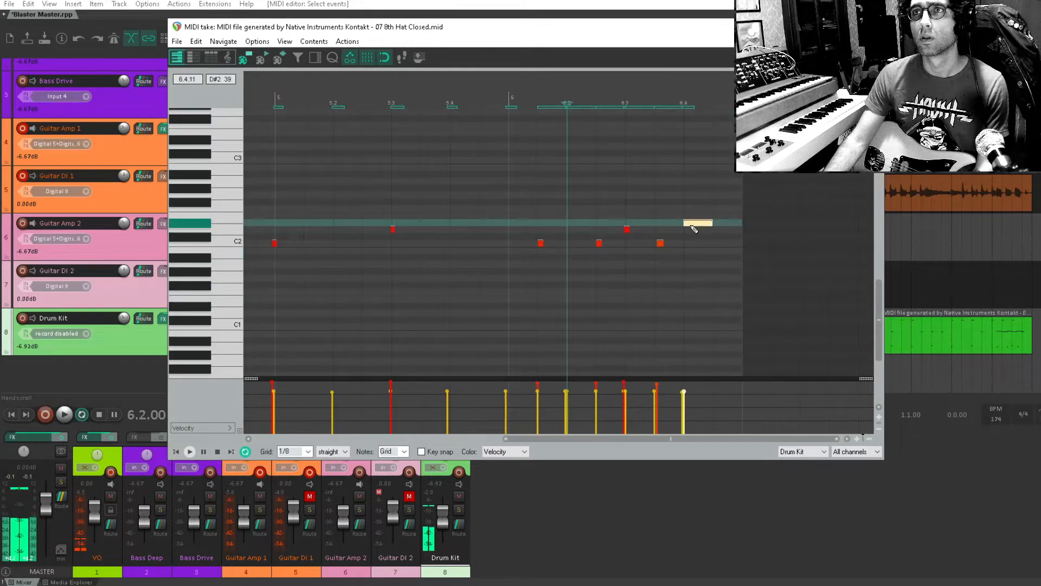
left_click(721, 229)
left_click(522, 183)
key("space")
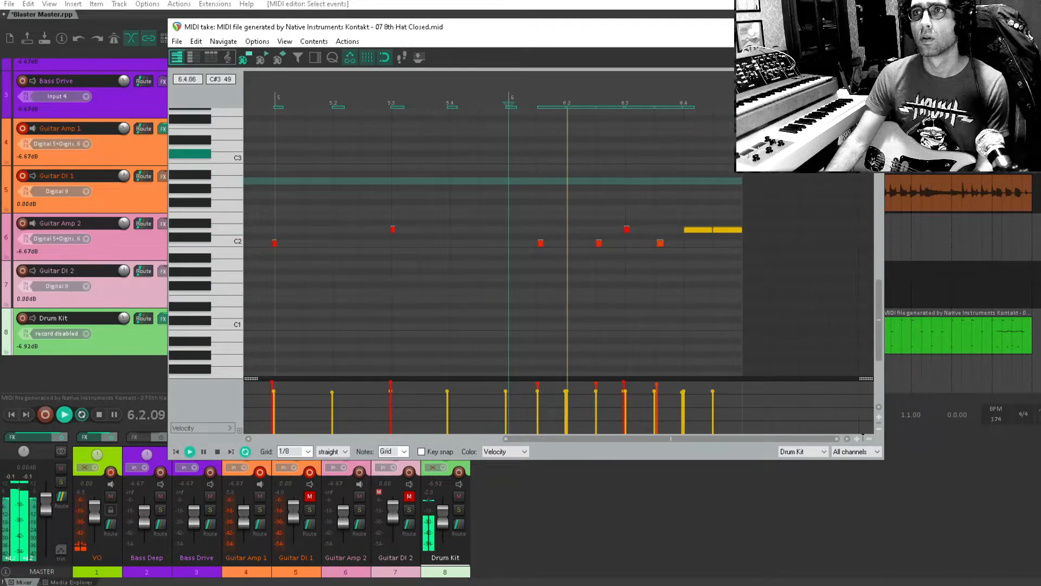
key("space")
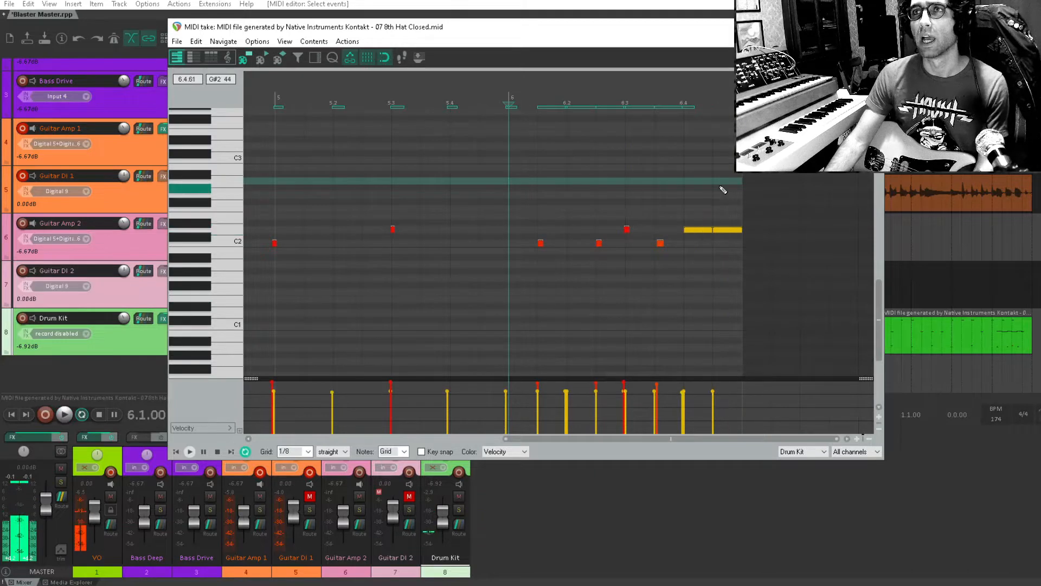
key("Escape")
Replace the three outdated drum groove copies with three duplicates of the edited first item, filling the Drum Kit track up to bar 19.
left_click_drag(650, 307, 827, 336)
left_click_drag(913, 271, 636, 341)
key("Delete")
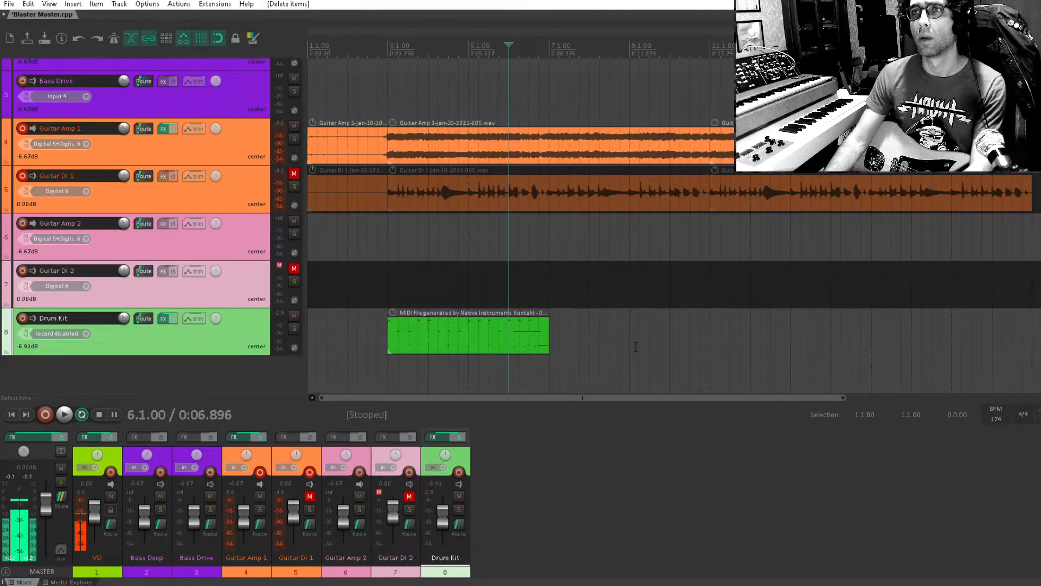
left_click(461, 340)
key("ctrl+d")
key("ctrl+d")
key("ctrl+d")
scroll(488, 300, "down", 1)
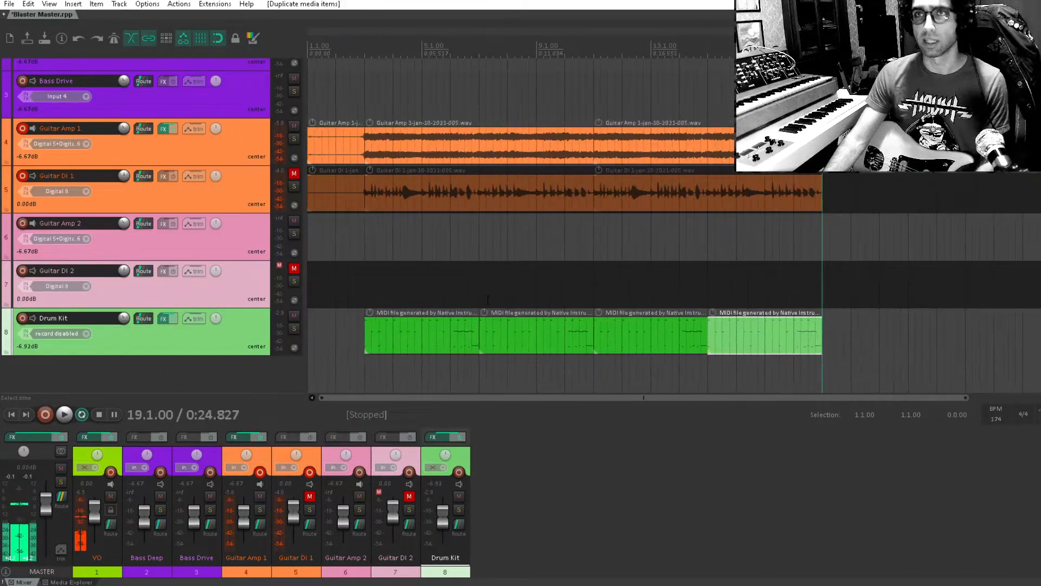
Save the project and place the edit cursor at 3.1.00.
left_click(493, 278)
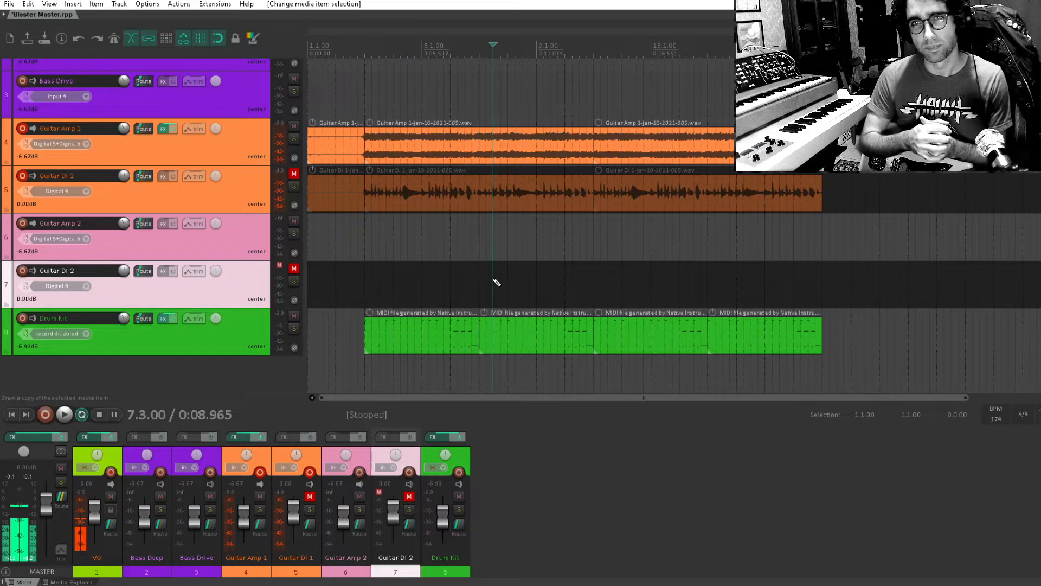
key("ctrl+s")
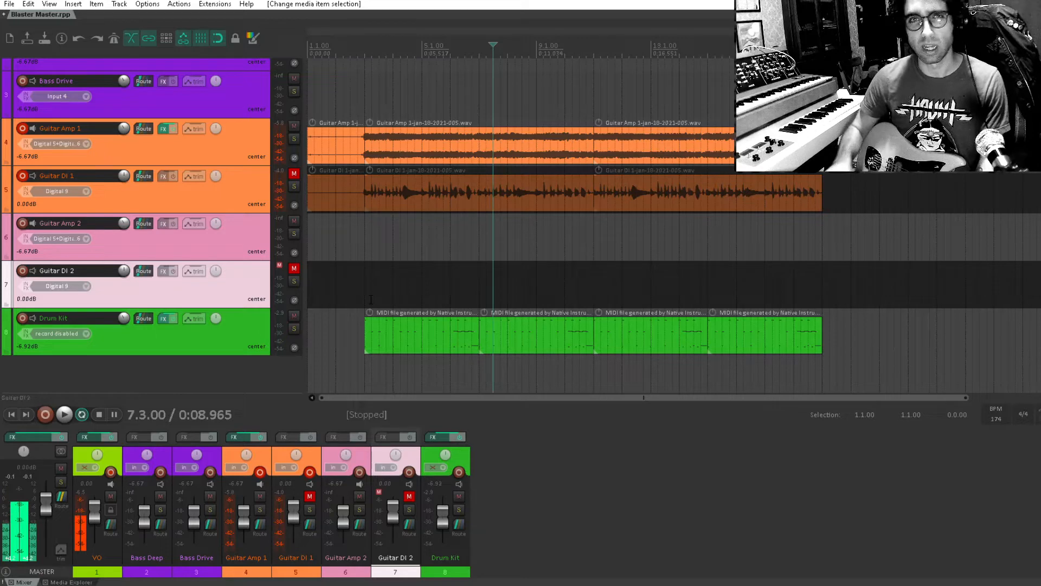
left_click(365, 289)
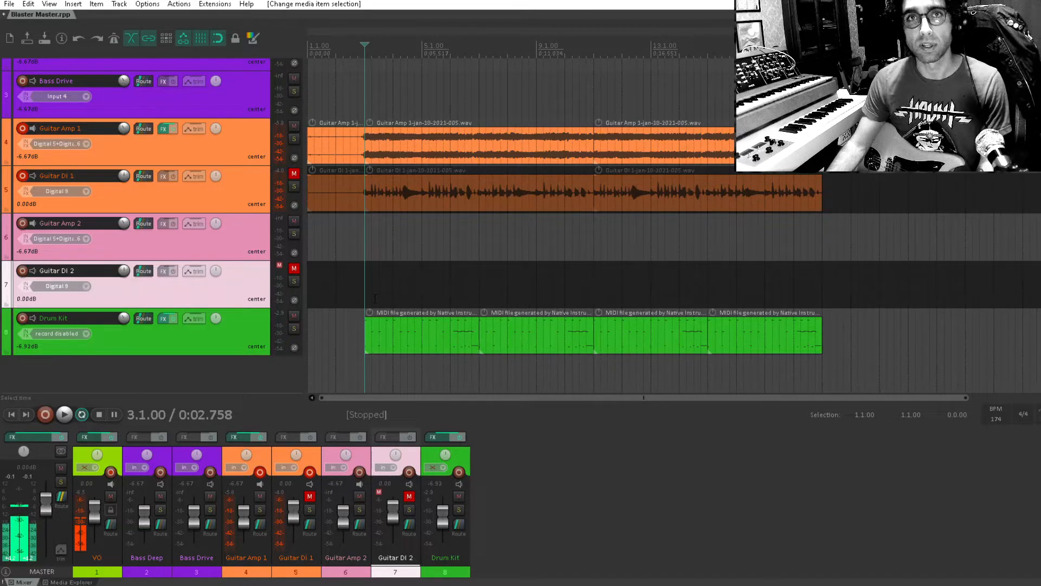
scroll(445, 261, "up", 1)
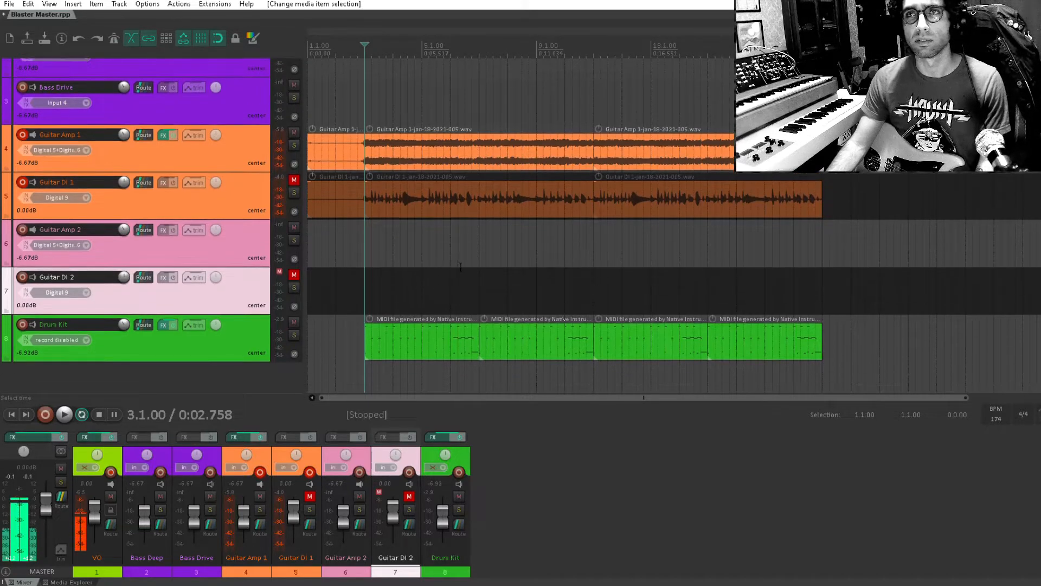
scroll(477, 269, "up", 3)
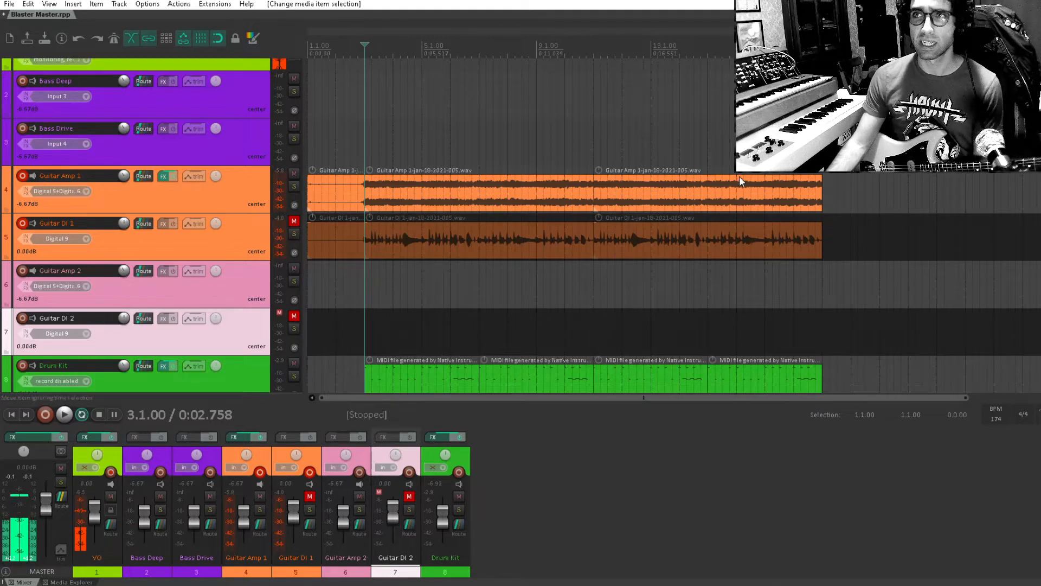
scroll(806, 281, "down", 1)
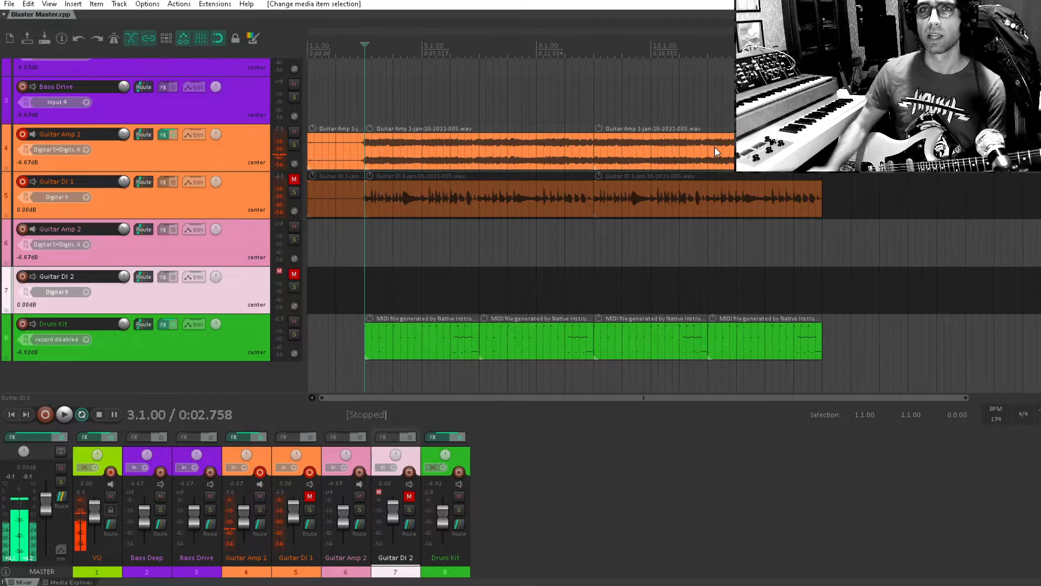
Import the 13 8th Ride.mid groove from Kontakt's Hard Rock 11 Crue 93BPM folder, adjusting the media to project tempo, and close Kontakt.
left_click(162, 323)
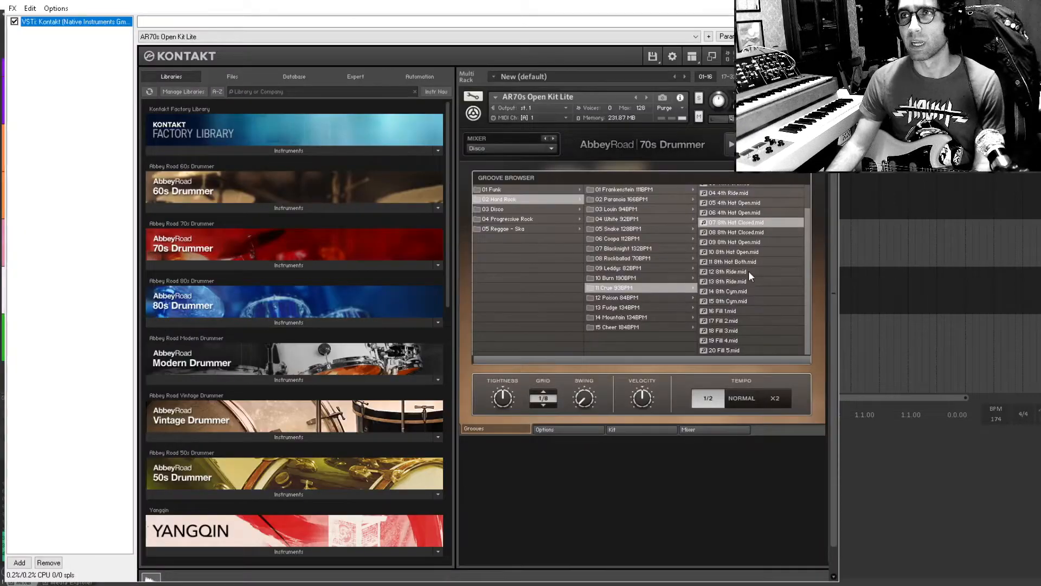
left_click(731, 282)
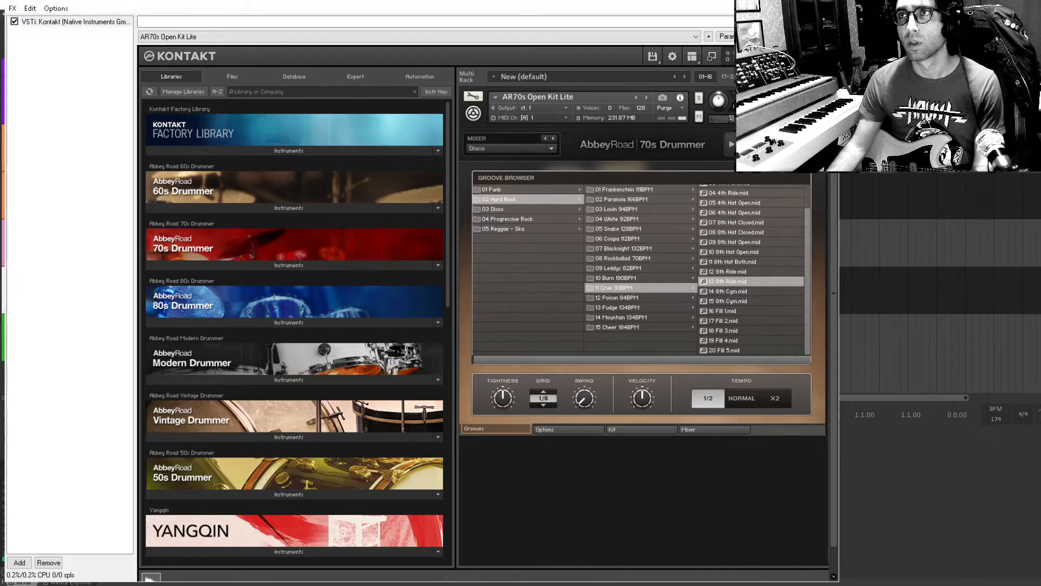
left_click_drag(731, 282, 875, 291)
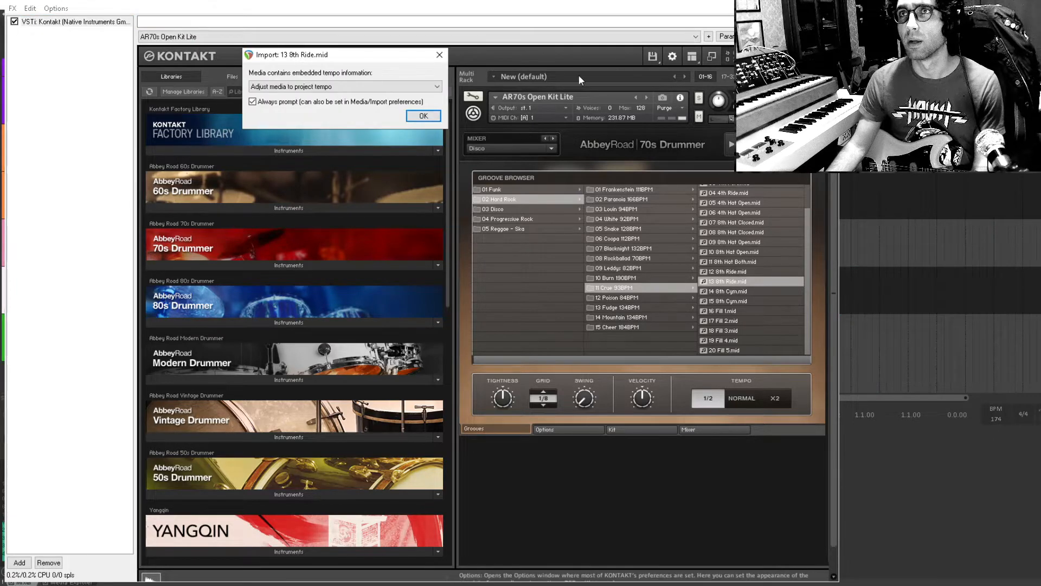
left_click(423, 116)
left_click(662, 3)
key("Escape")
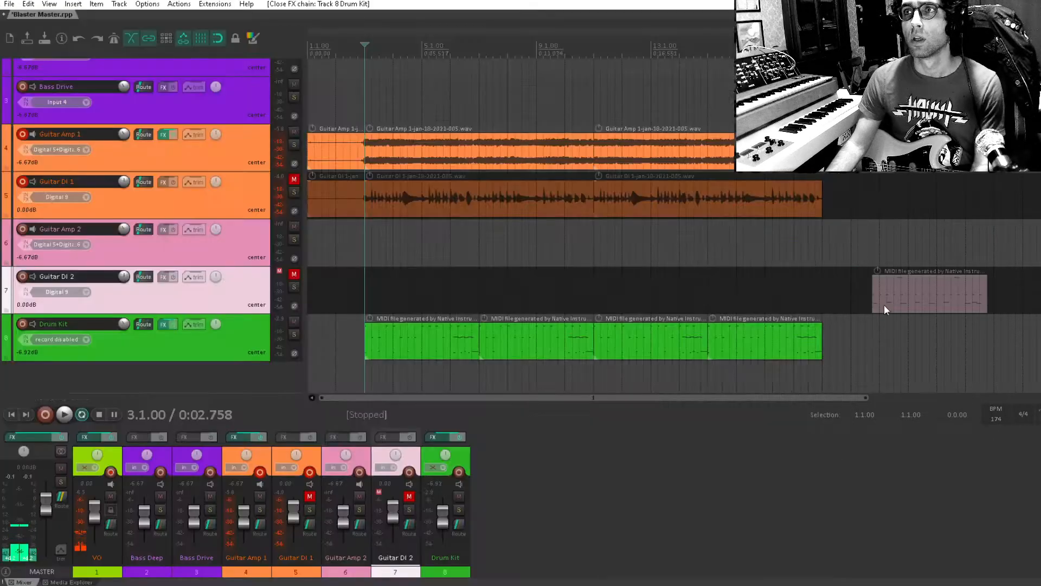
Move the ride groove item to the Drum Kit track at 19.1.00 and duplicate it three times, filling up to 35.1.00.
left_click_drag(916, 295, 861, 332)
scroll(663, 316, "down", 3)
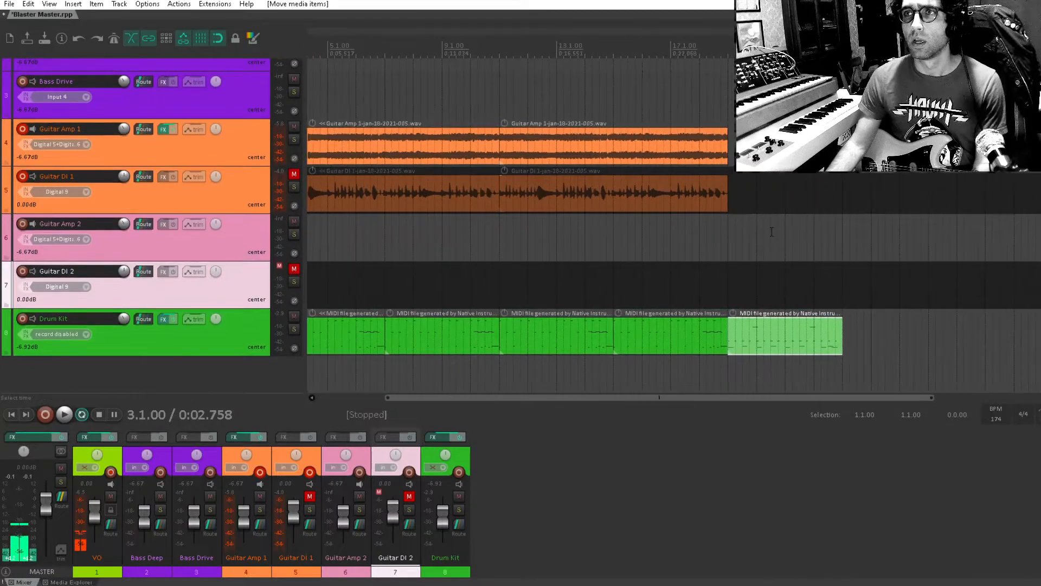
key("ctrl+d")
key("ctrl+d")
key("ctrl+d")
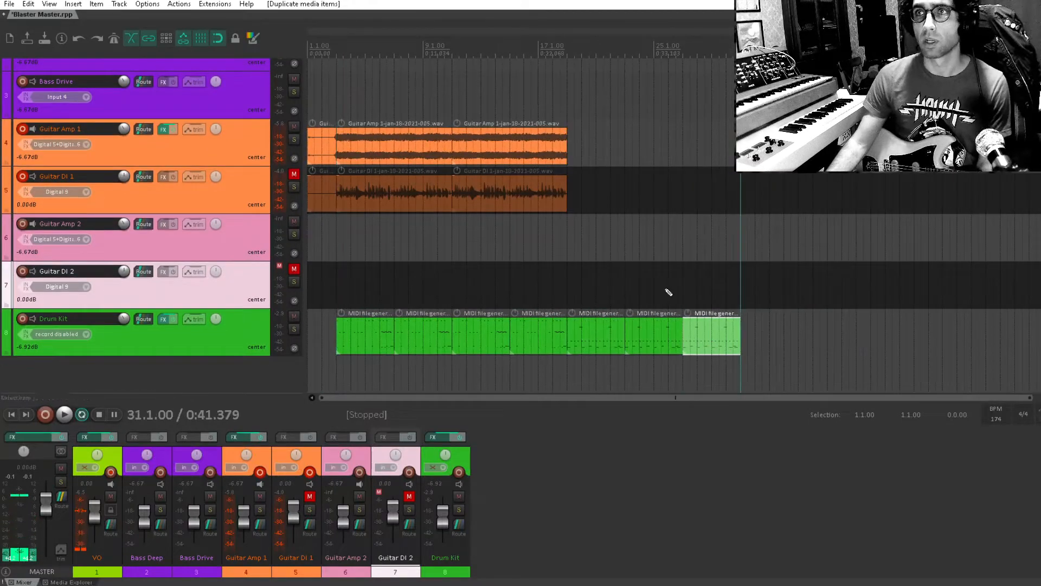
left_click_drag(625, 247, 583, 289)
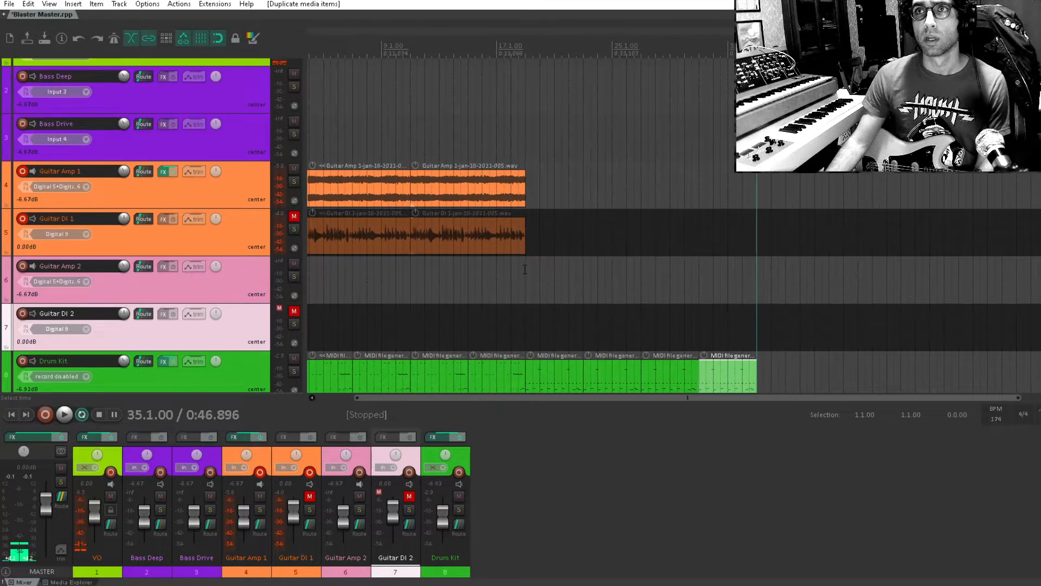
left_click_drag(526, 269, 526, 226)
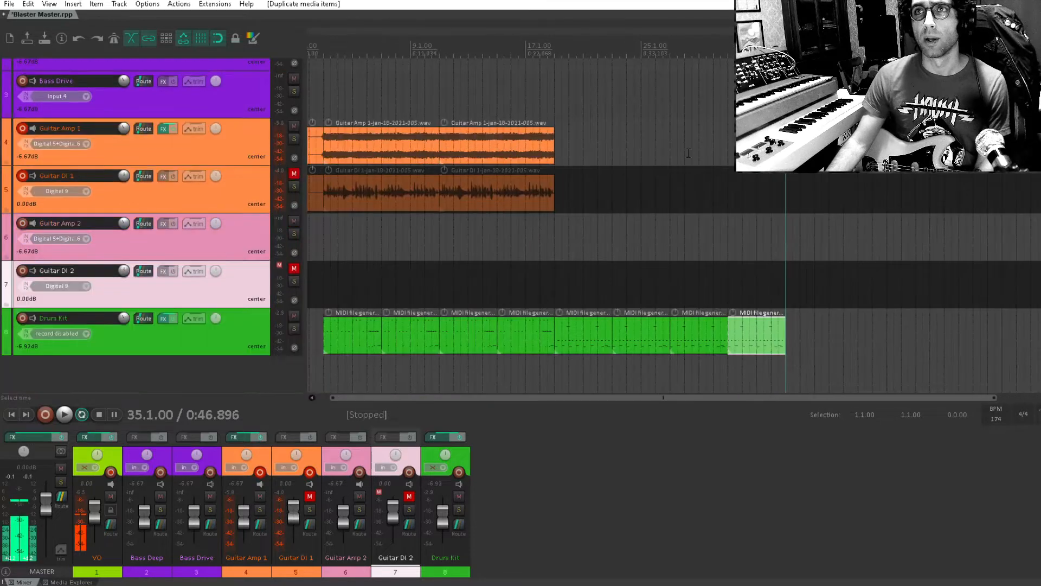
Enable the metronome and place the edit cursor at 19.1.00, the end of the recorded guitar items.
left_click(552, 238)
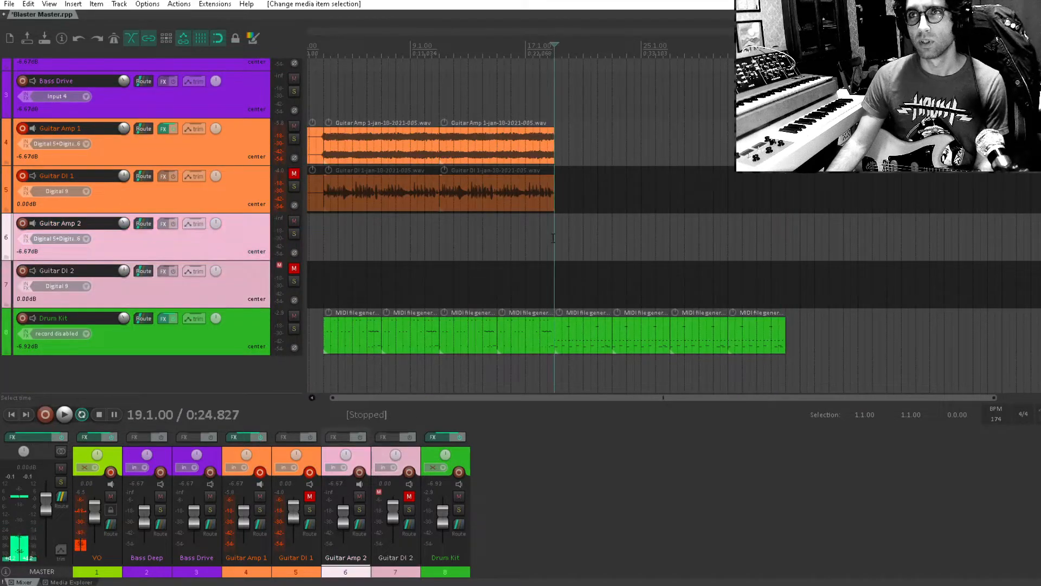
left_click(510, 246)
left_click(491, 247)
left_click(497, 243)
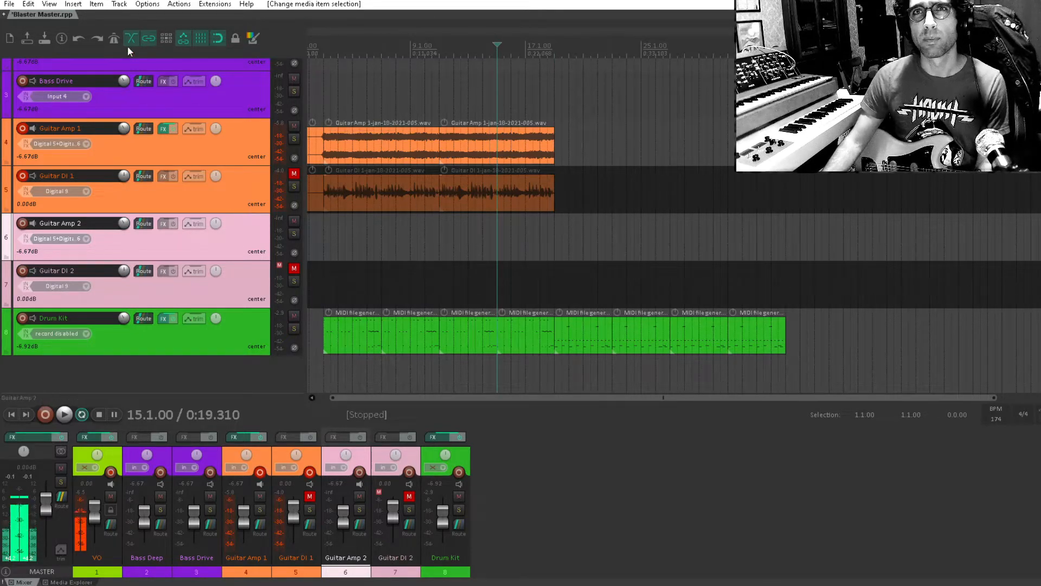
right_click(114, 37)
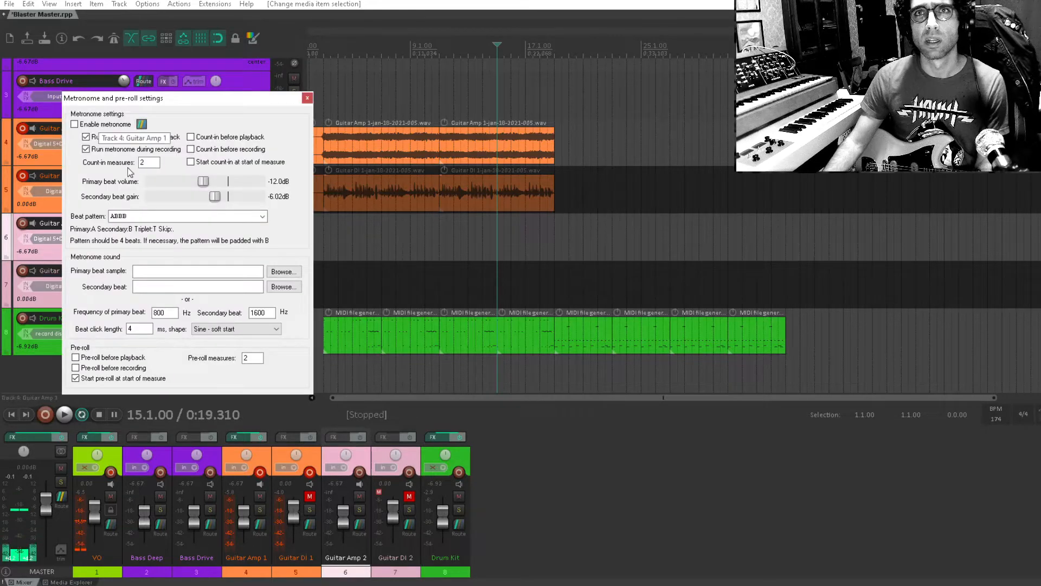
left_click(74, 124)
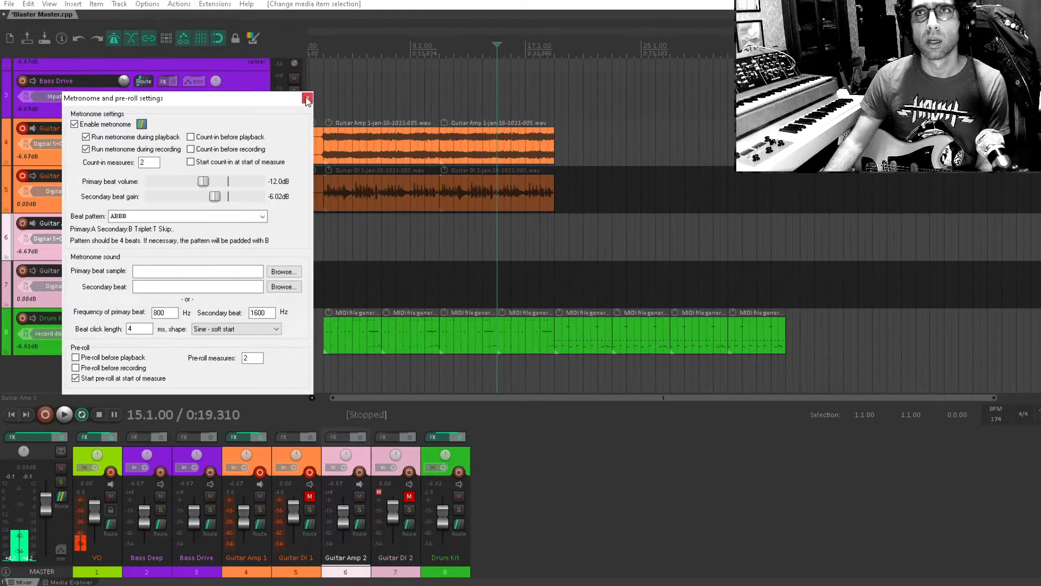
left_click(307, 98)
left_click(555, 239)
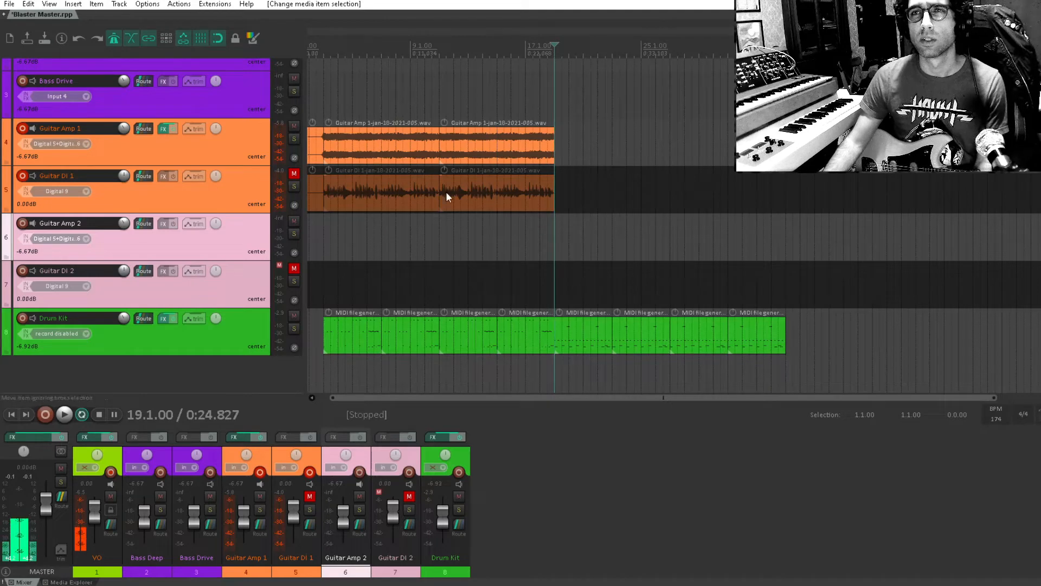
Try recording two guitar takes from 19.1.00, rechecking the metronome settings, and undo both takes.
right_click(114, 38)
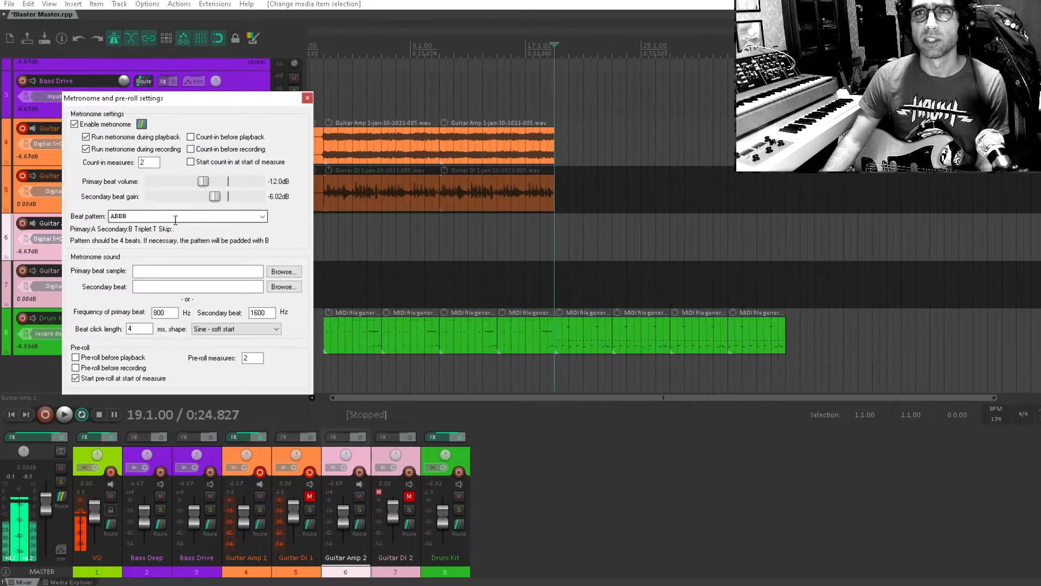
left_click(307, 98)
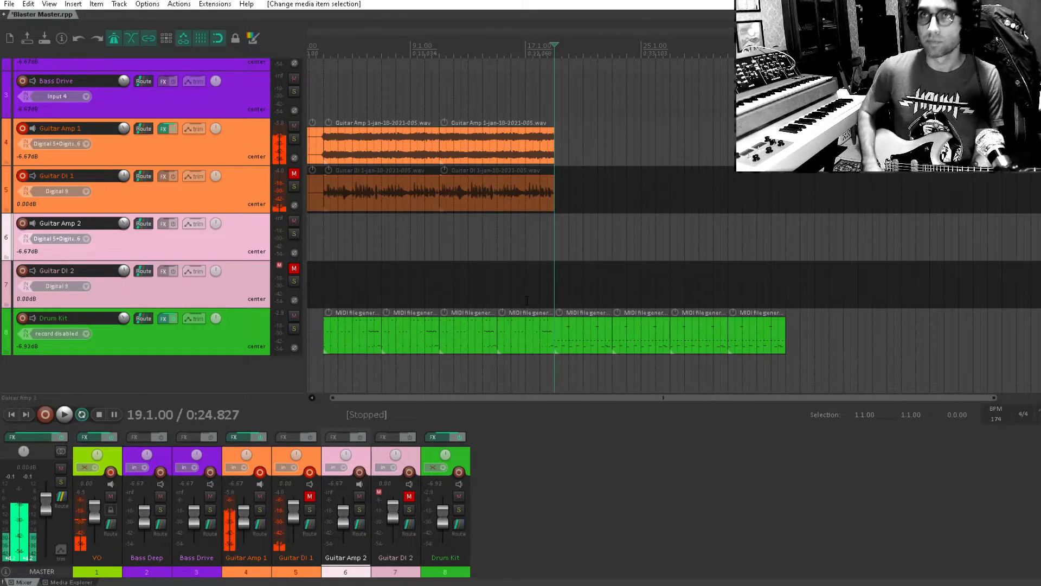
key("ctrl+r")
key("space")
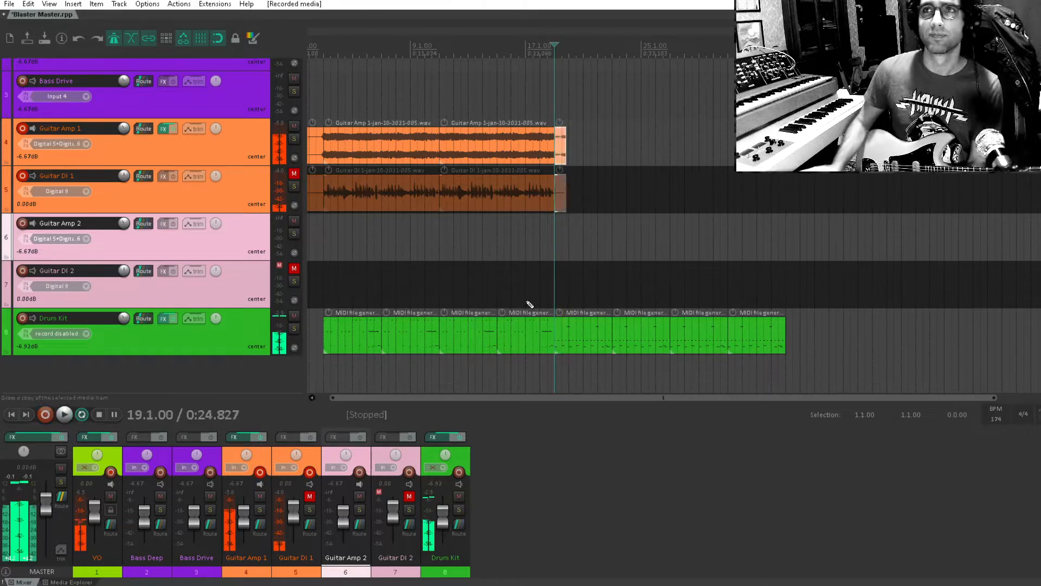
right_click(117, 38)
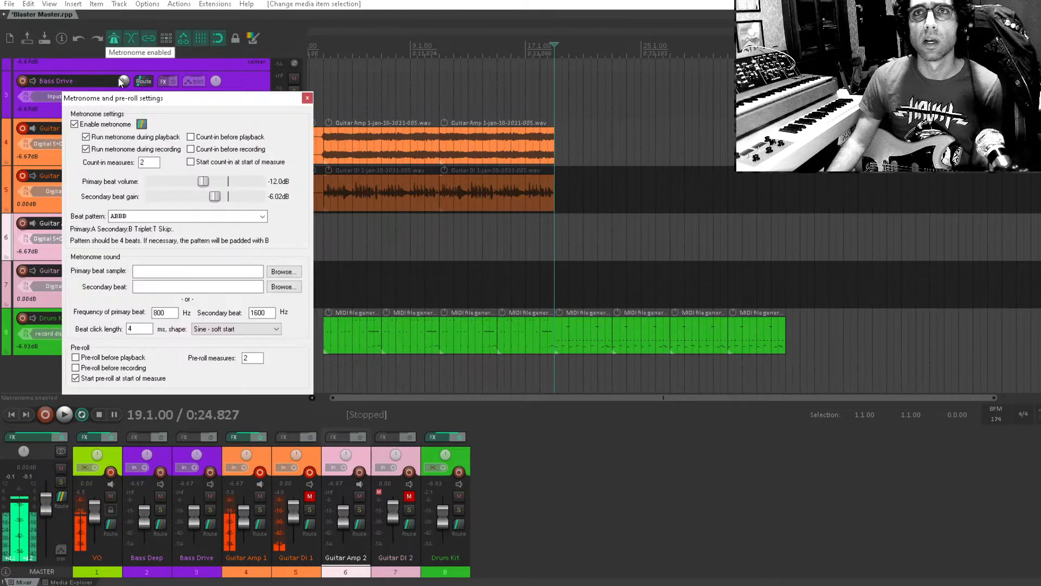
left_click(307, 97)
key("ctrl+r")
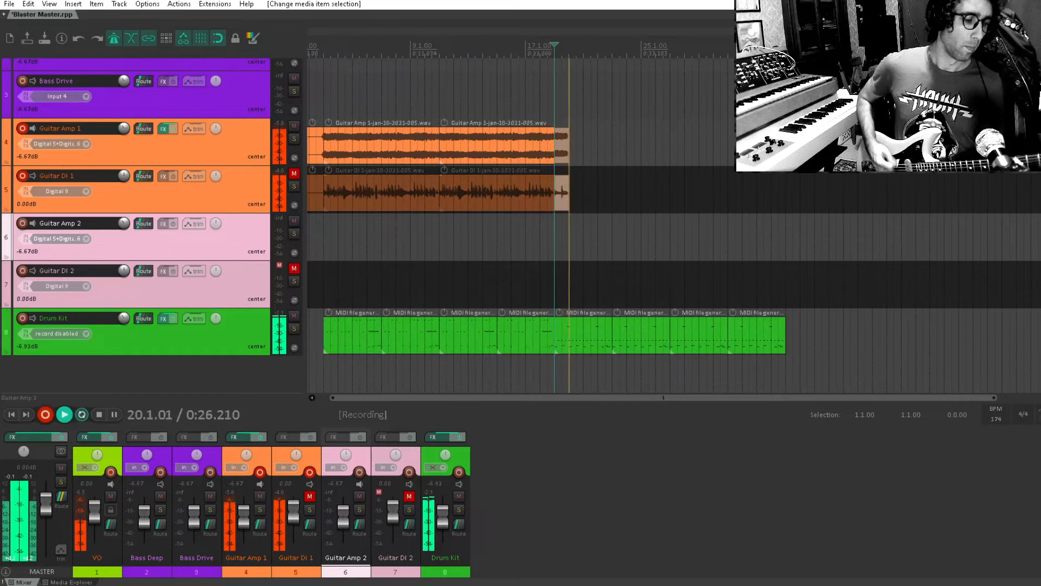
key("space")
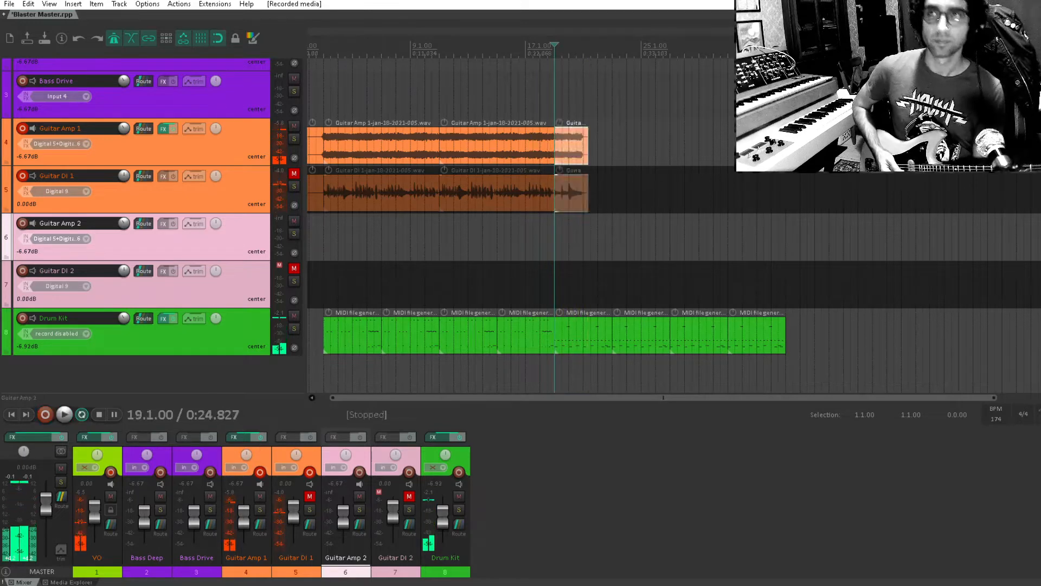
key("ctrl+z")
Record a guitar take from 19.1.00 to about bar 28 on the Guitar Amp 1 and Guitar DI 1 tracks.
key("ctrl+r")
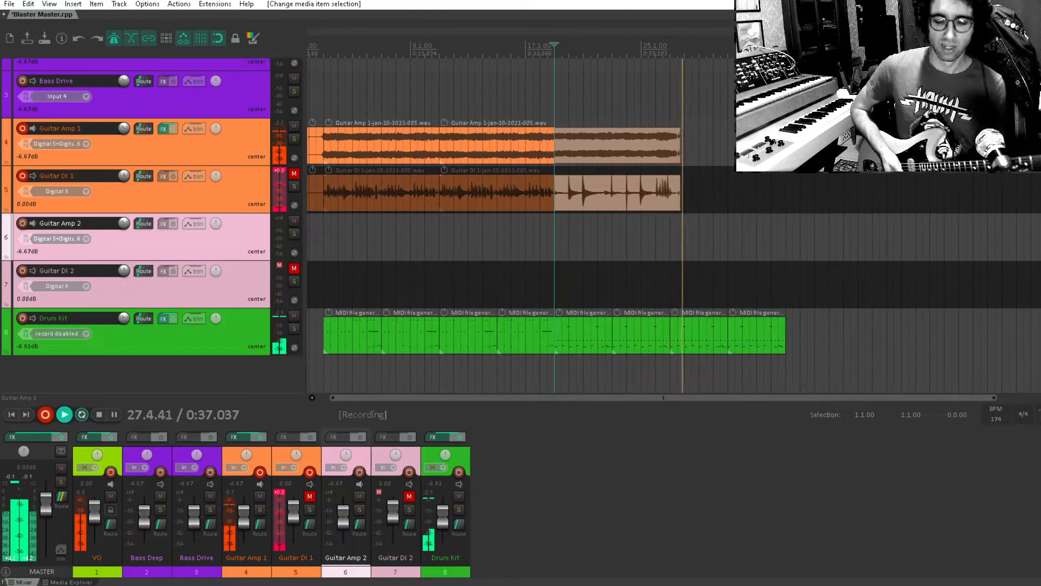
key("space")
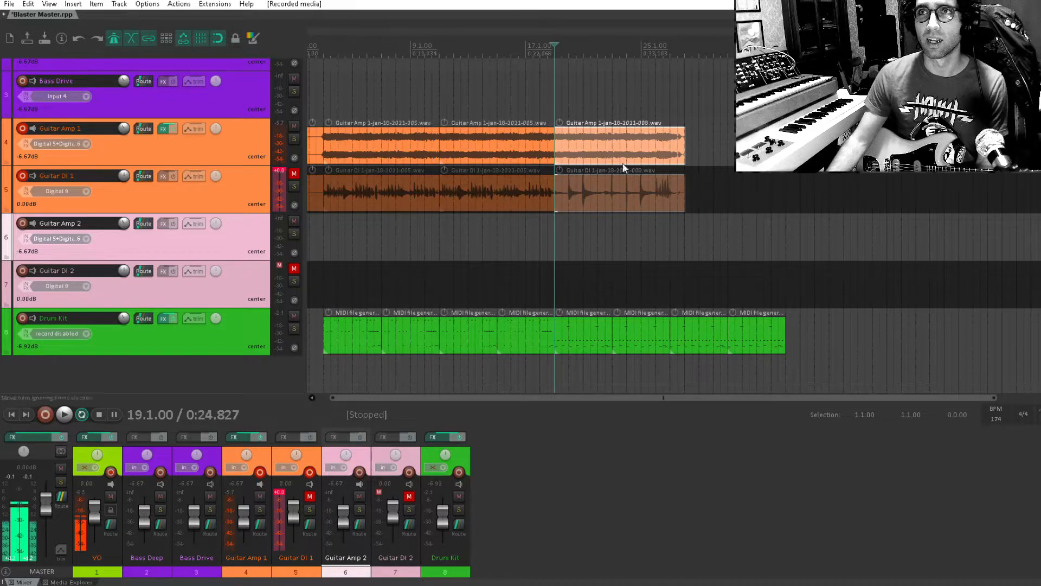
scroll(622, 162, "up", 3)
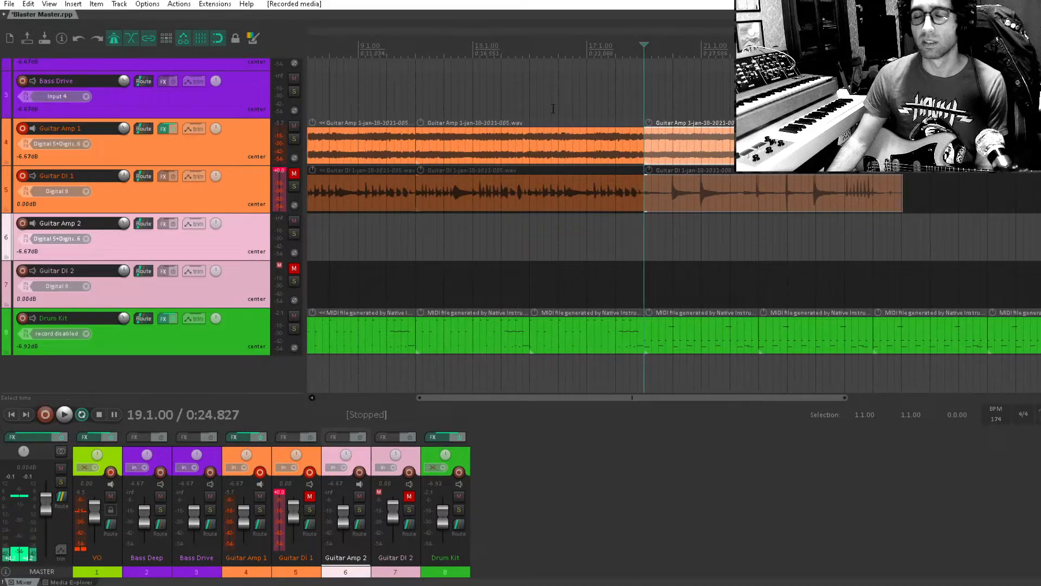
scroll(689, 173, "right", 3)
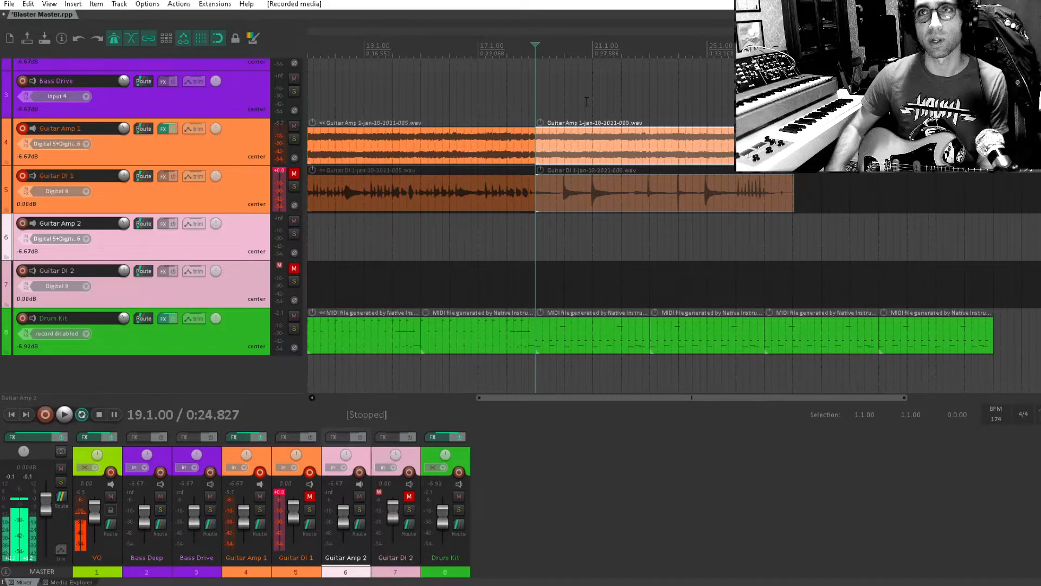
scroll(488, 200, "right", 2)
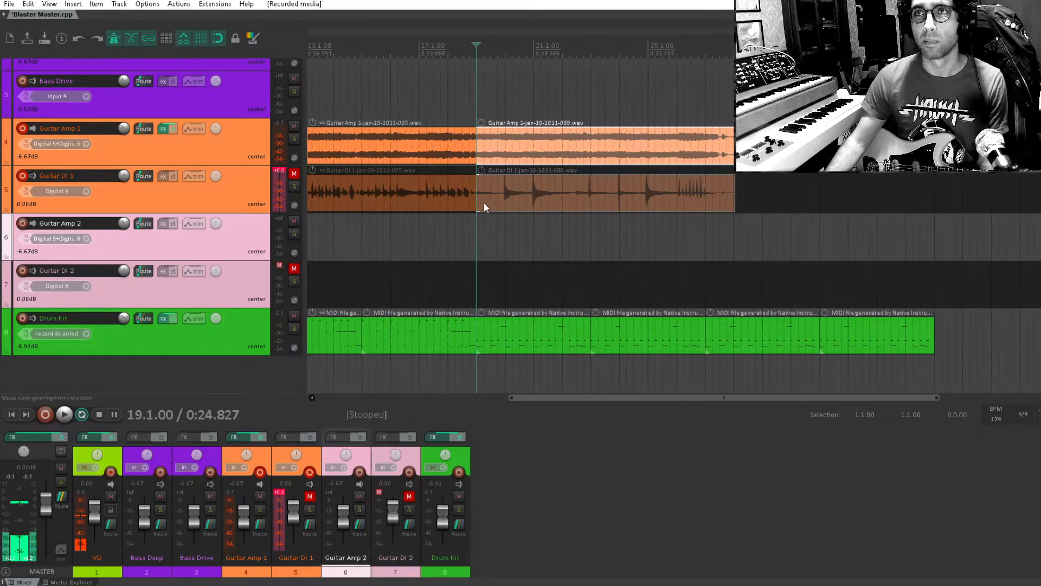
Play back the newly recorded guitar take with the drums from 19.1.00.
left_click(472, 95)
scroll(626, 135, "up", 2)
scroll(625, 135, "left", 4)
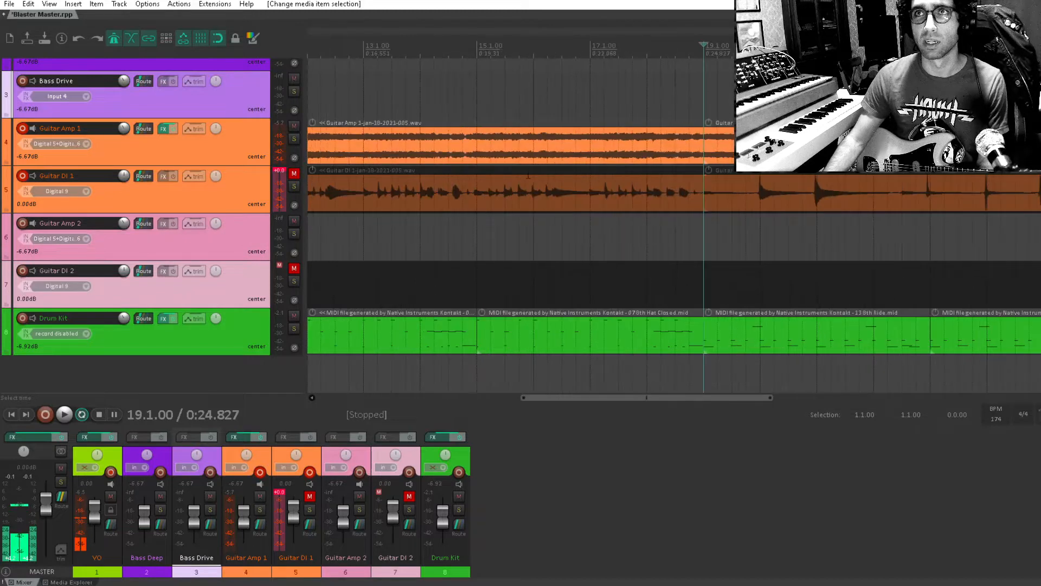
scroll(625, 139, "down", 3)
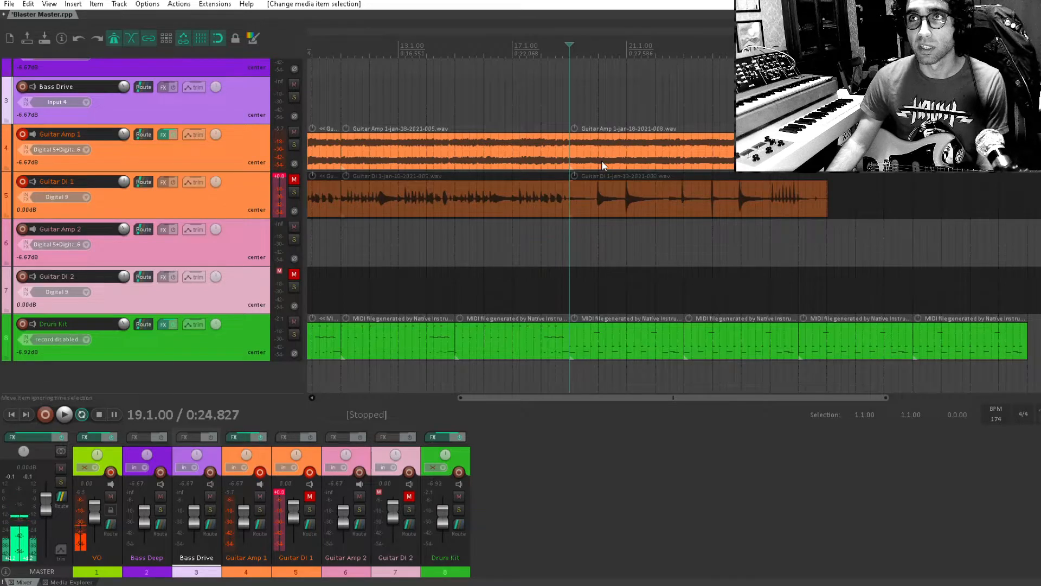
key("space")
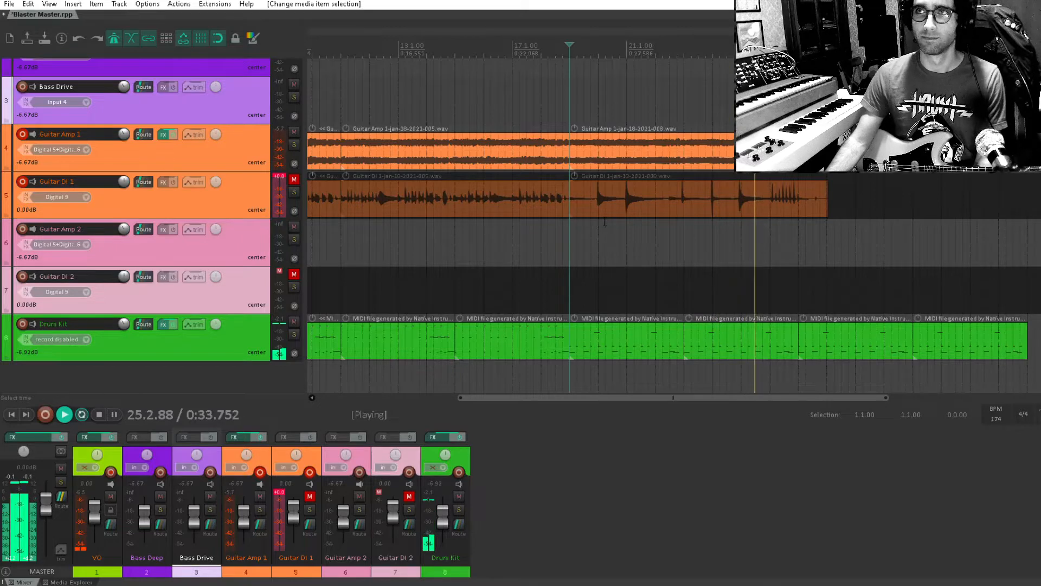
key("space")
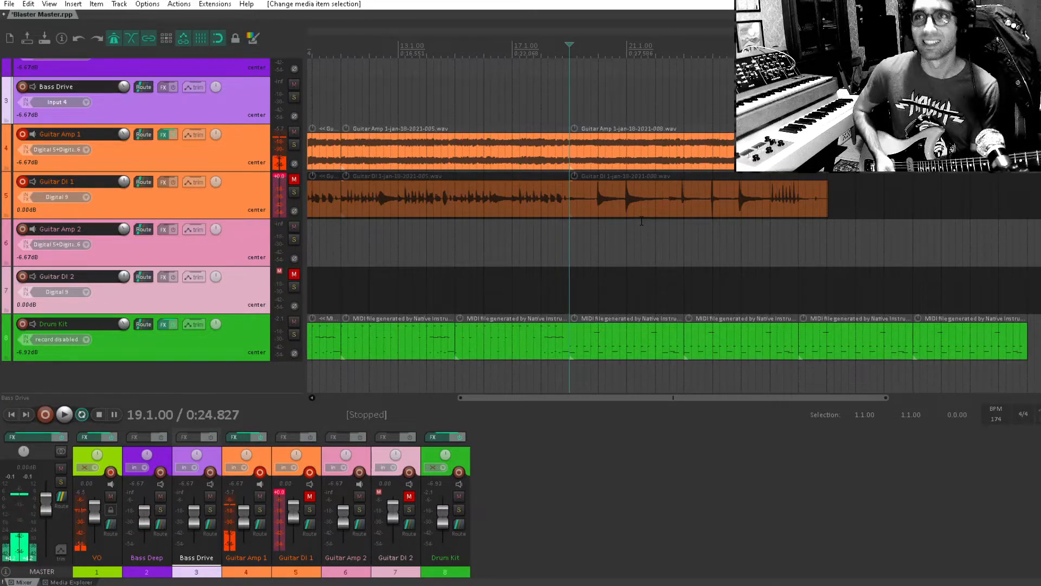
Record a new guitar take from 19.1.00 to about bar 35 on the Guitar Amp 1 and Guitar DI 1 tracks.
key("ctrl+r")
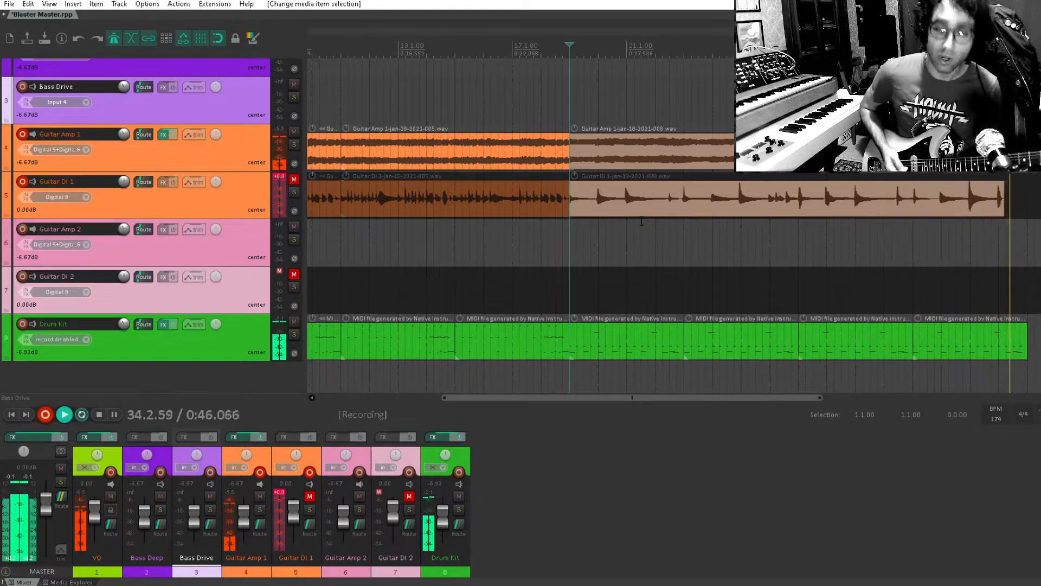
key("space")
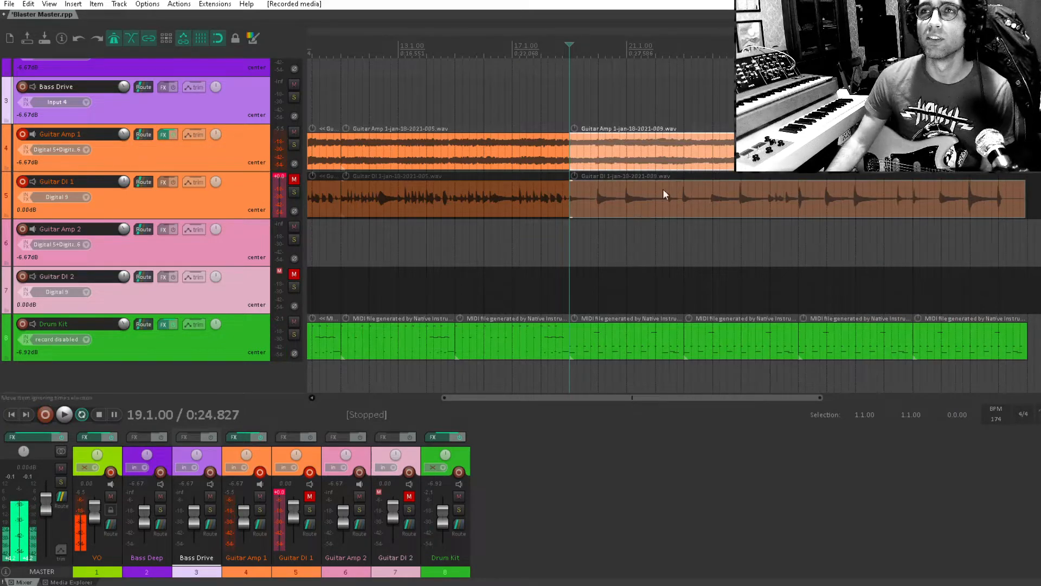
scroll(664, 167, "down", 2)
left_click_drag(670, 164, 675, 116)
Resize the new take's Guitar Amp 1 and Guitar DI 1 items to end with the drum groove at 35.1.00.
left_click_drag(434, 140, 808, 258)
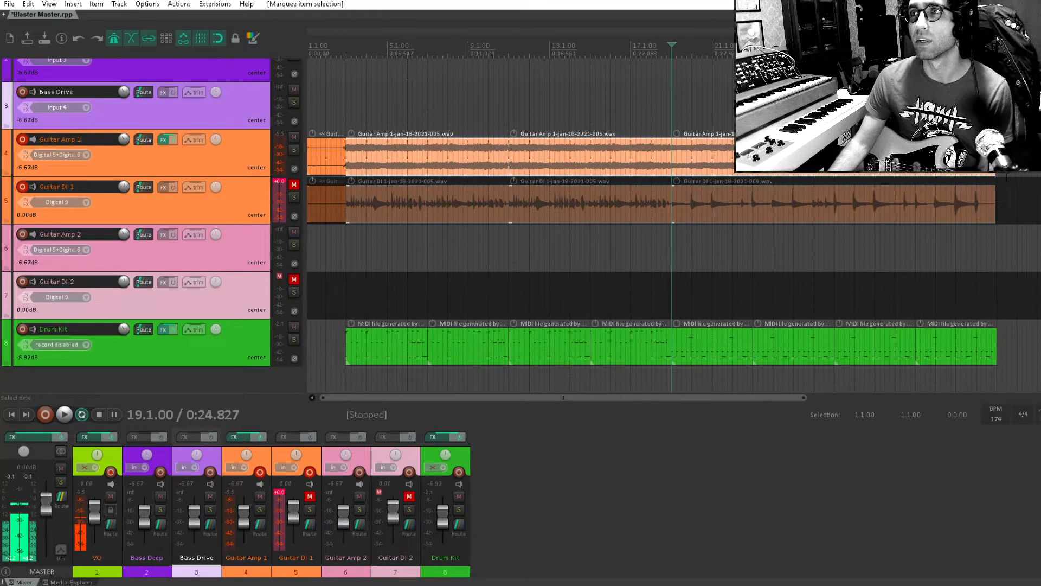
left_click(1007, 185)
scroll(1007, 185, "up", 5)
left_click_drag(613, 158, 641, 207)
scroll(642, 207, "down", 8)
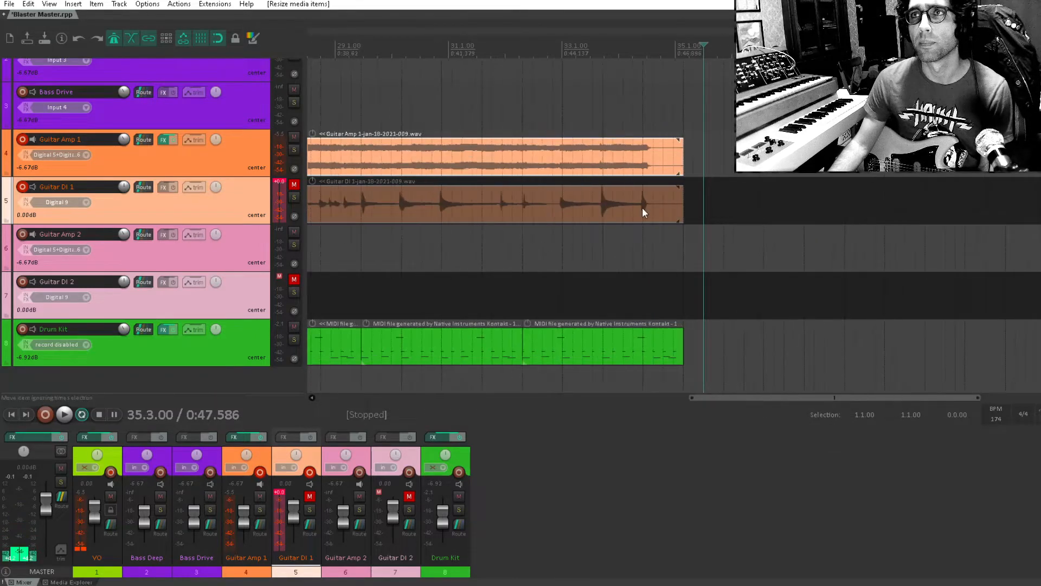
Duplicate all Guitar Amp 1 and Guitar DI 1 items between 3.1.00 and 35.1.00, extending the guitars to 67.1.00.
mouse_move(688, 154)
left_mouse_down()
mouse_move(549, 209)
mouse_move(322, 234)
left_mouse_up()
key("ctrl+d")
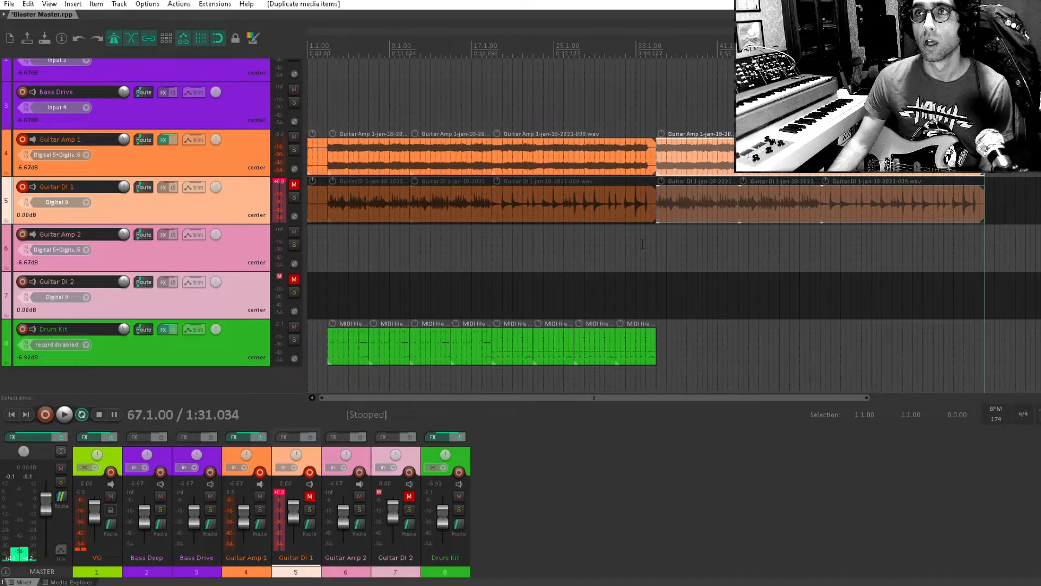
scroll(655, 246, "up", 3)
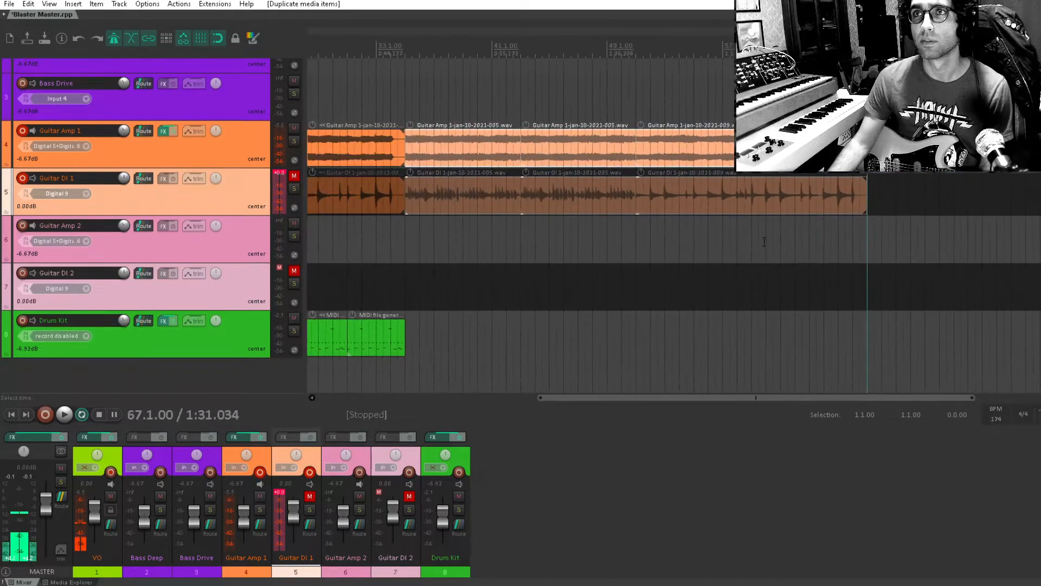
Play back the end of the guitar take with the drums leading up to 35.1.00.
left_click(355, 241)
key("space")
scroll(412, 252, "left", 1)
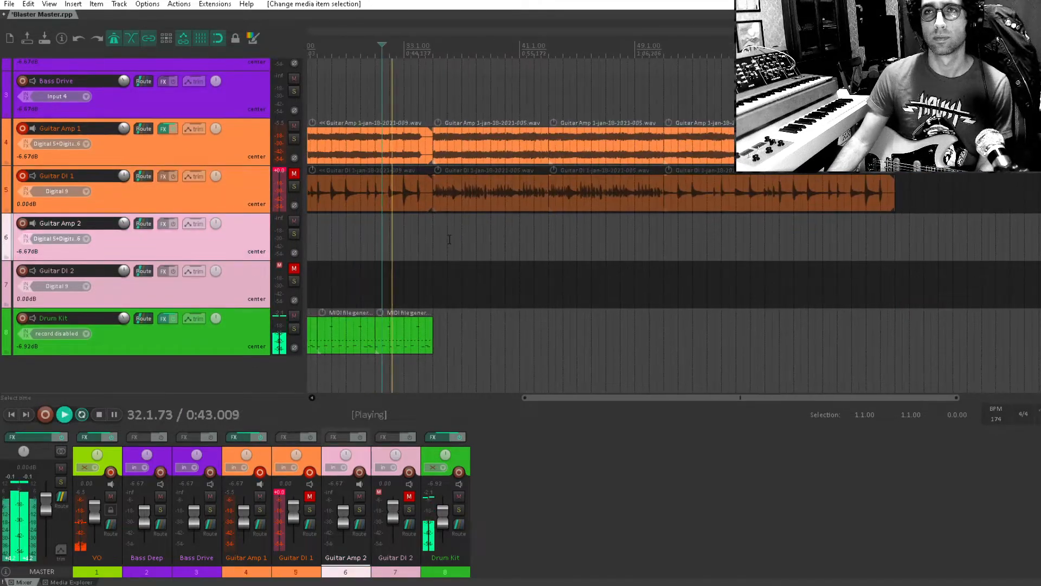
scroll(597, 293, "up", 3)
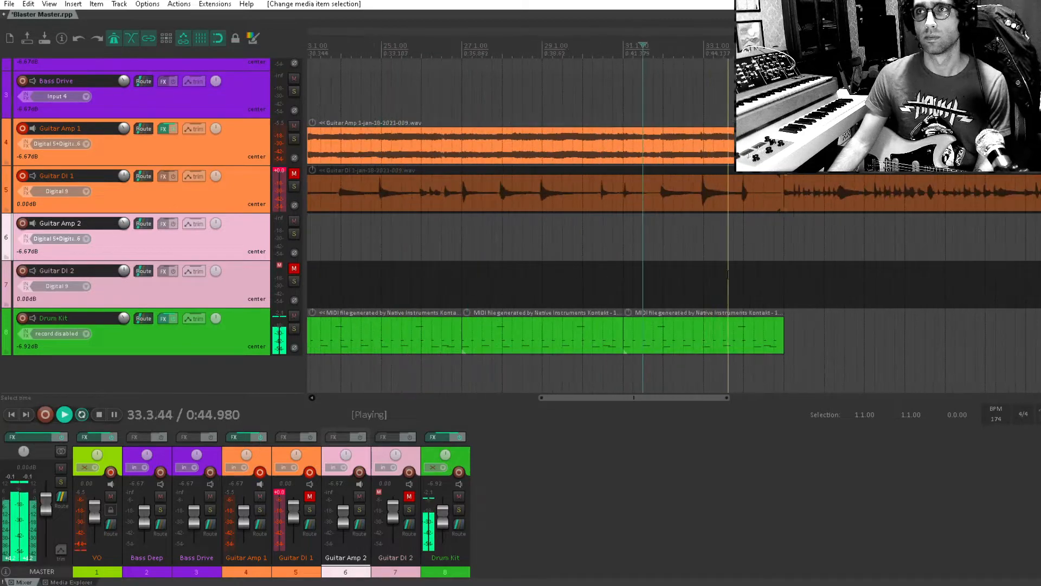
key("space")
Shorten the last Drum Kit groove to end at 34.1.00 and add Kontakt's 17 Fill 2.mid directly after it.
left_click(749, 342)
left_click_drag(782, 342, 744, 342)
left_click(164, 320)
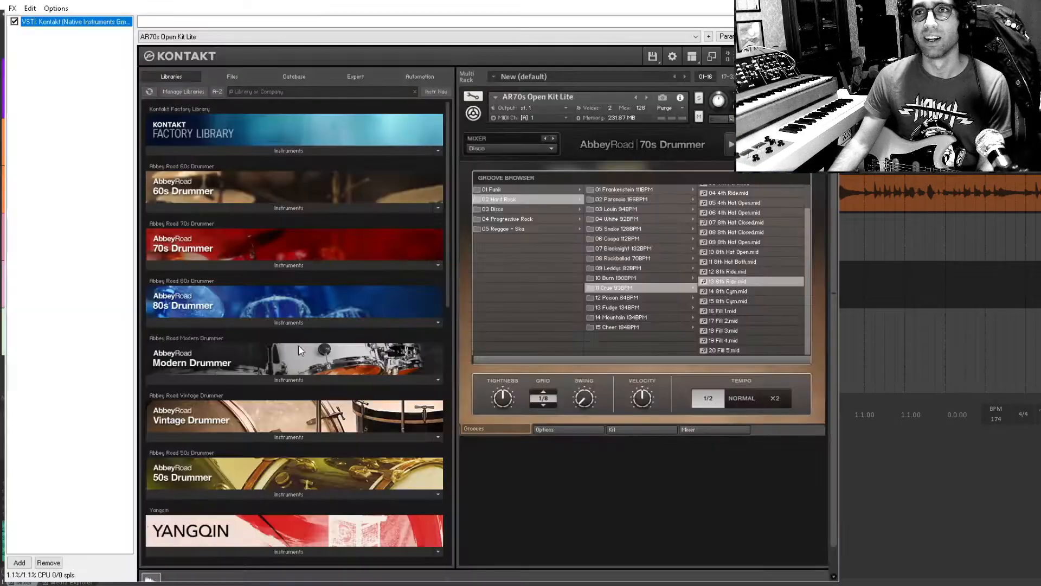
left_click(723, 321)
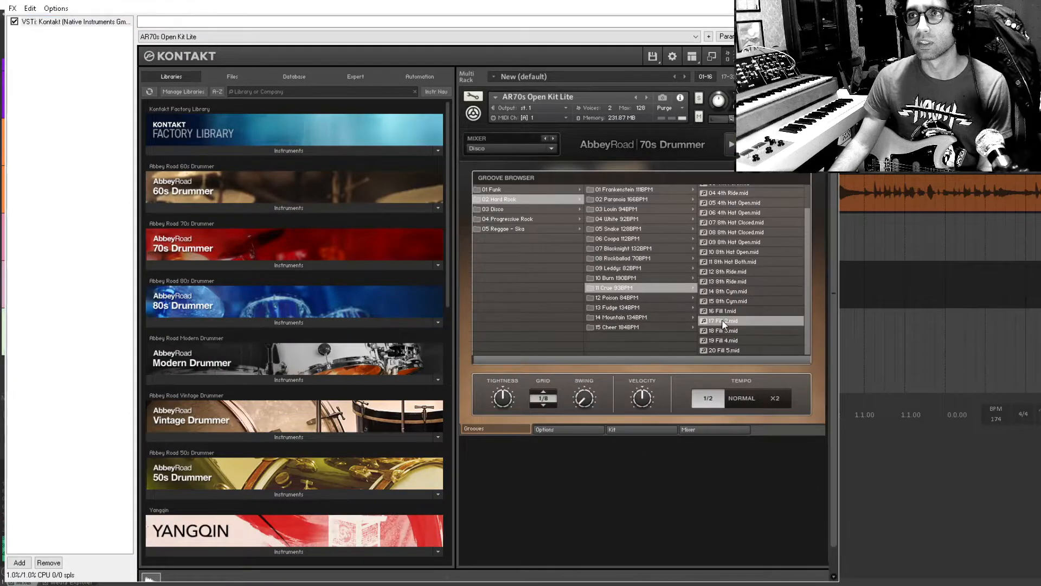
left_click_drag(723, 321, 873, 273)
left_click(423, 116)
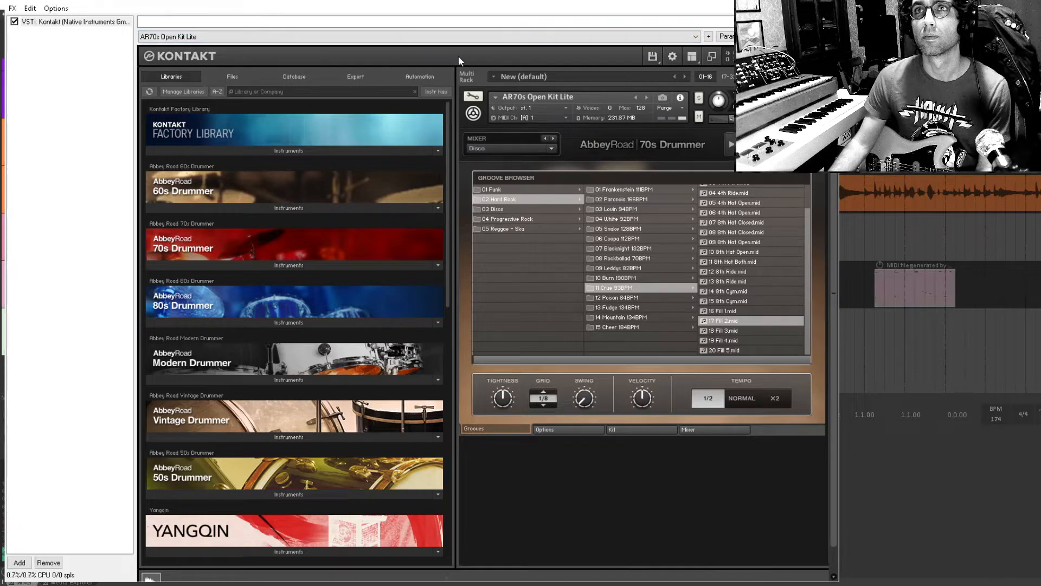
key("Escape")
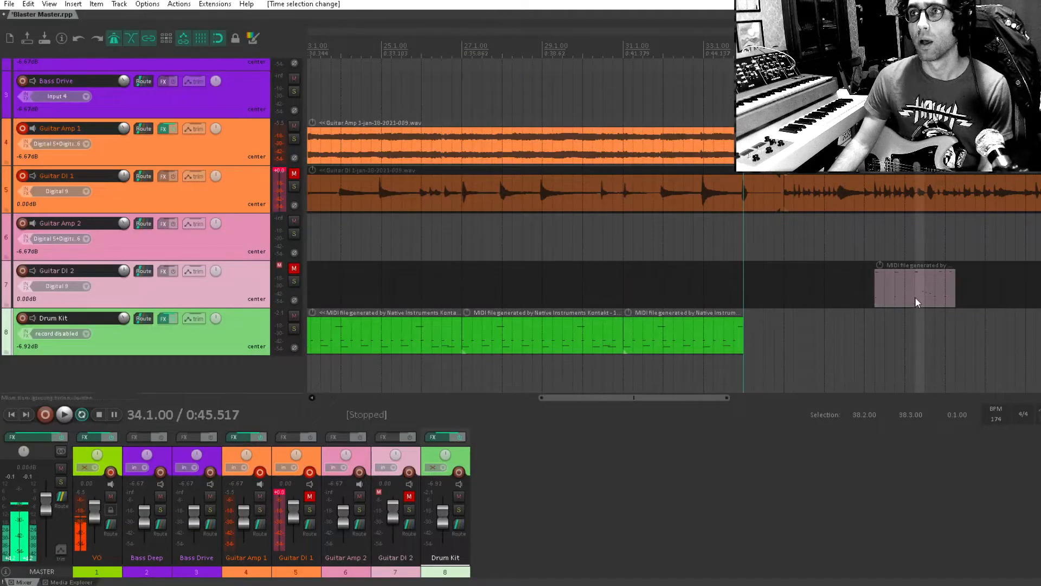
left_click_drag(924, 293, 795, 339)
left_click(730, 229)
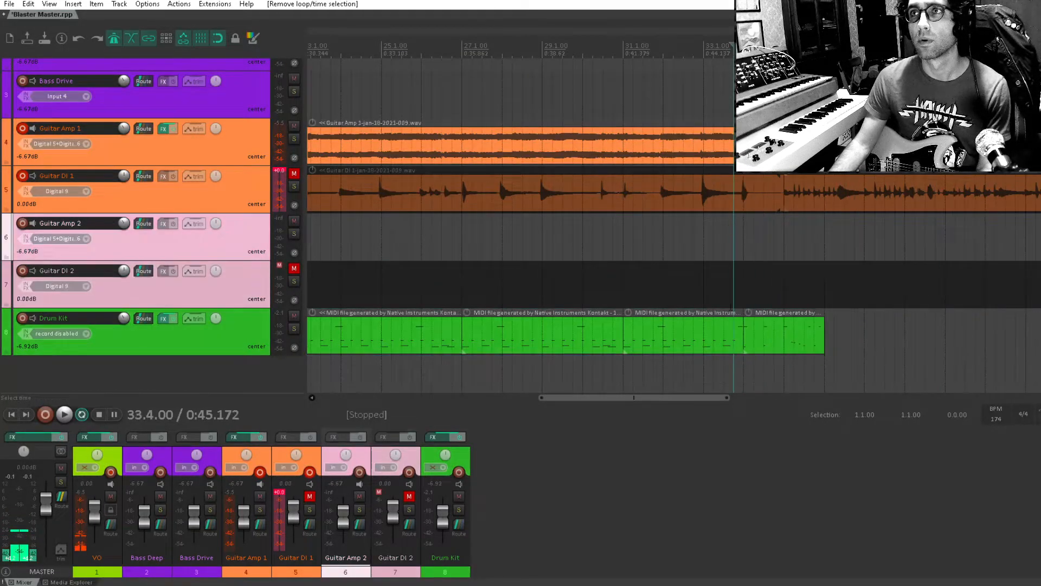
Trim the preceding groove to 33.1.00 and move the drum fill to span 33.1.00 to 35.1.00.
scroll(720, 336, "up", 3)
left_click_drag(720, 336, 668, 335)
left_click_drag(825, 329, 774, 327)
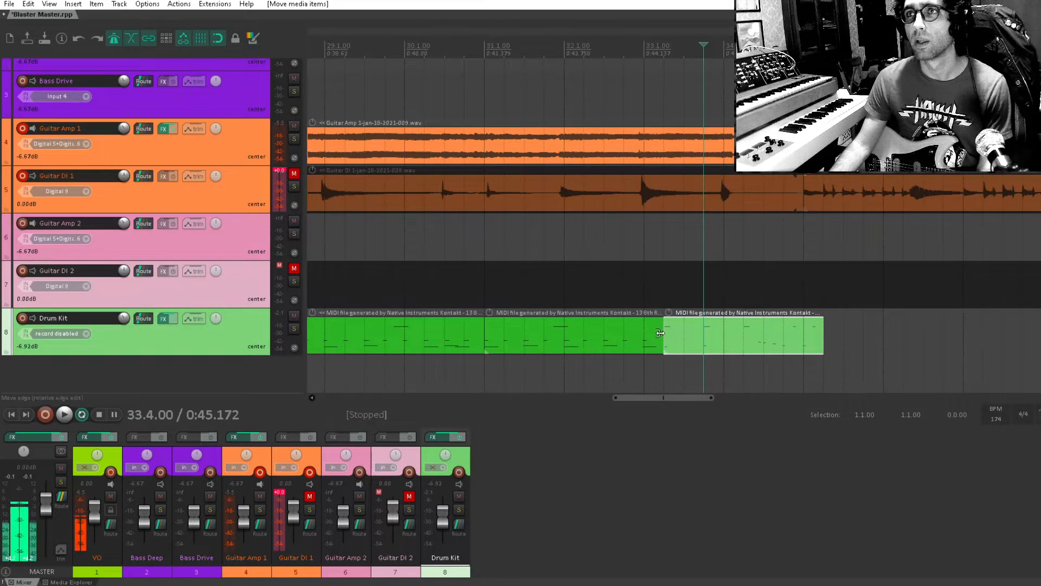
left_click_drag(661, 337, 644, 340)
left_click_drag(703, 336, 697, 336)
Play back the drum fill with the guitars from 32.1.00.
left_click(567, 247)
key("space")
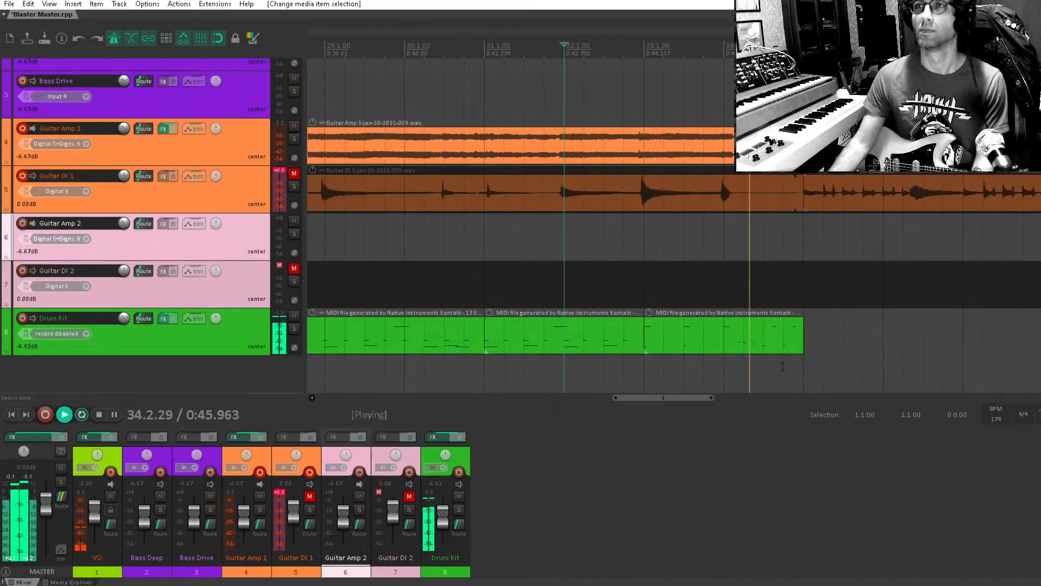
key("space")
Move the boundary between the groove and the drum fill to 34.1.00 and play it back from 33.1.00.
left_click_drag(643, 342, 724, 342)
left_click(647, 267)
key("space")
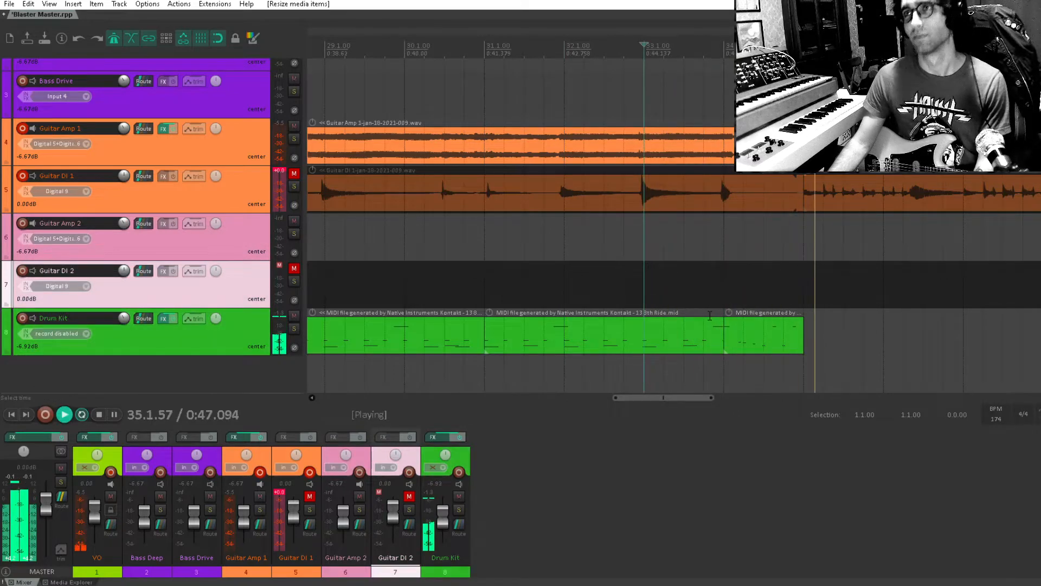
key("space")
Duplicate all Drum Kit items between 3.1.00 and 35.1.00, extending the drums to 67.1.00.
scroll(711, 316, "down", 5)
left_click(611, 241)
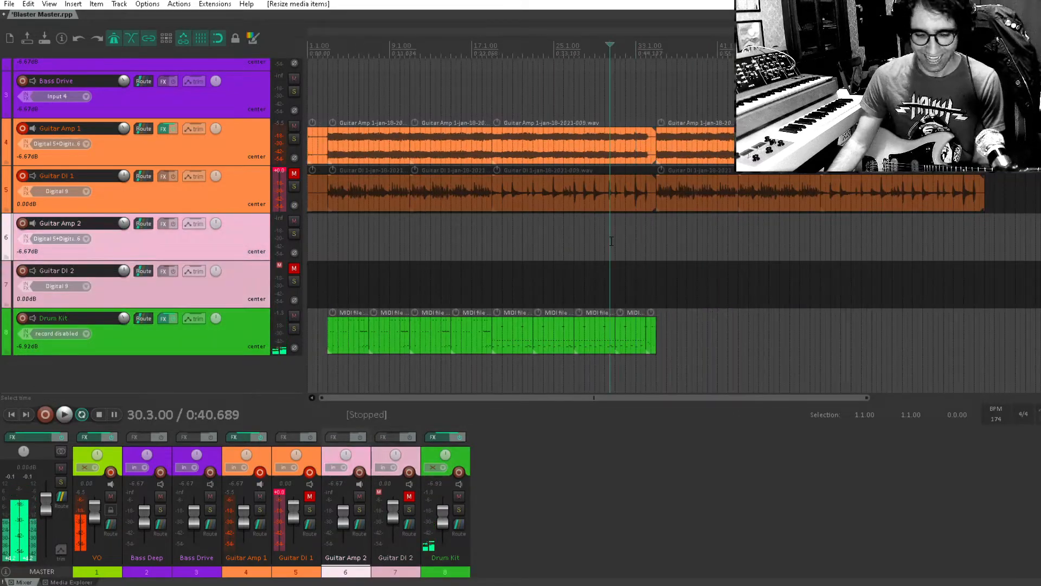
left_click_drag(649, 267, 374, 359)
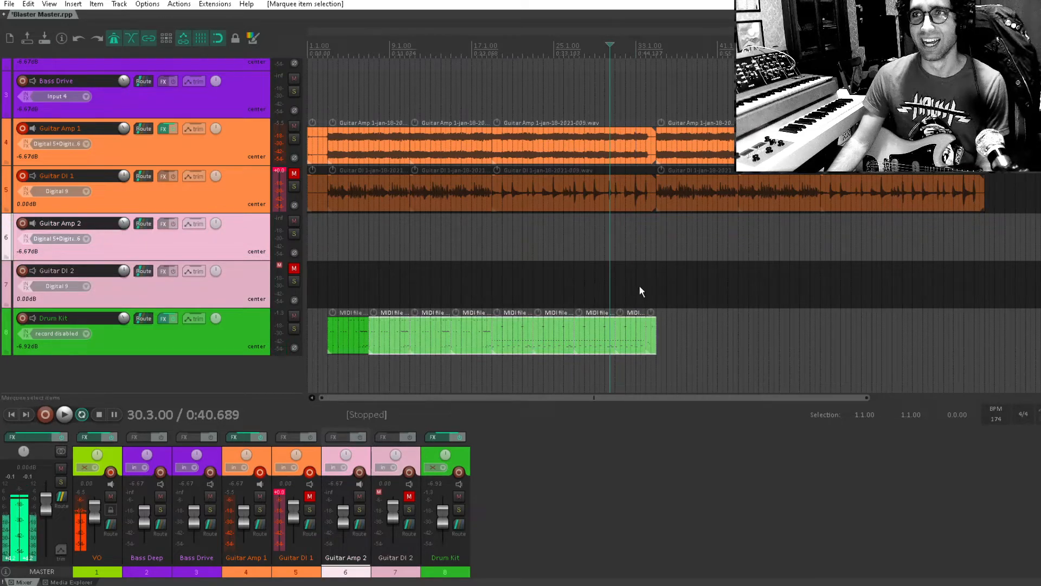
left_click_drag(670, 291, 346, 363)
key("ctrl+d")
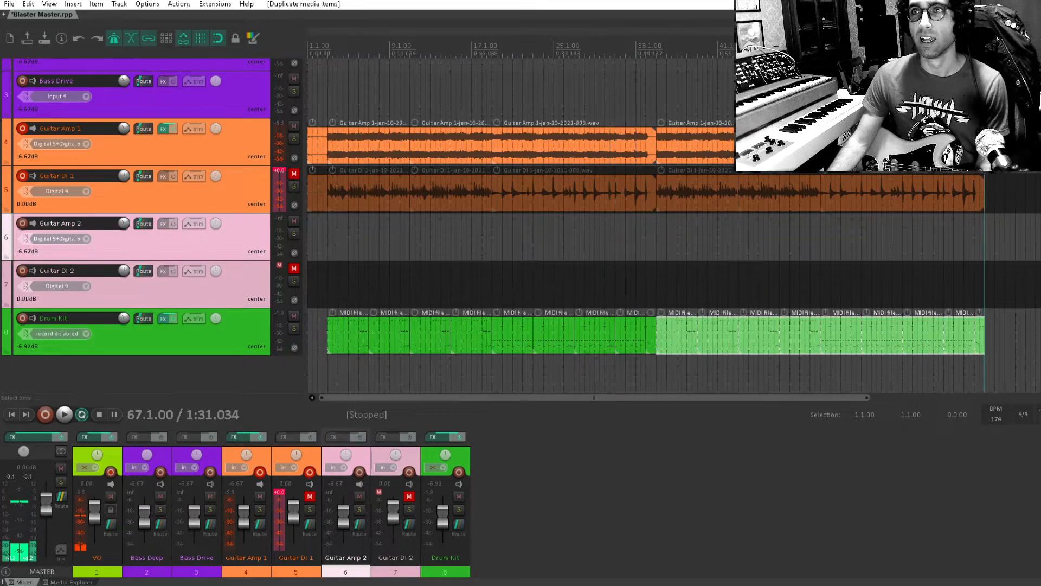
Play back the transition into the duplicated section from about bar 34, and the ending from 63.3.00.
left_click(442, 240)
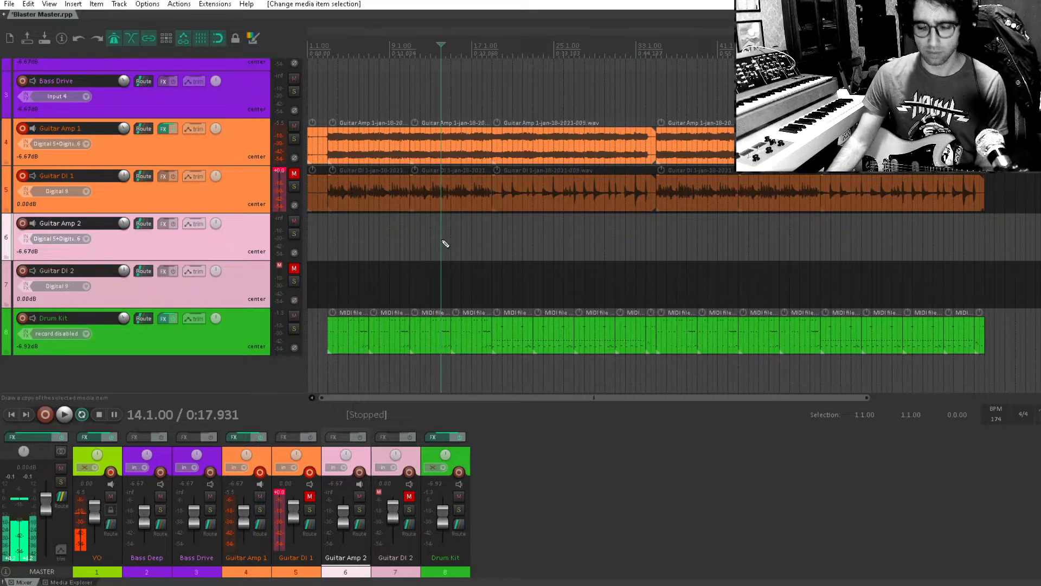
scroll(631, 244, "up", 5)
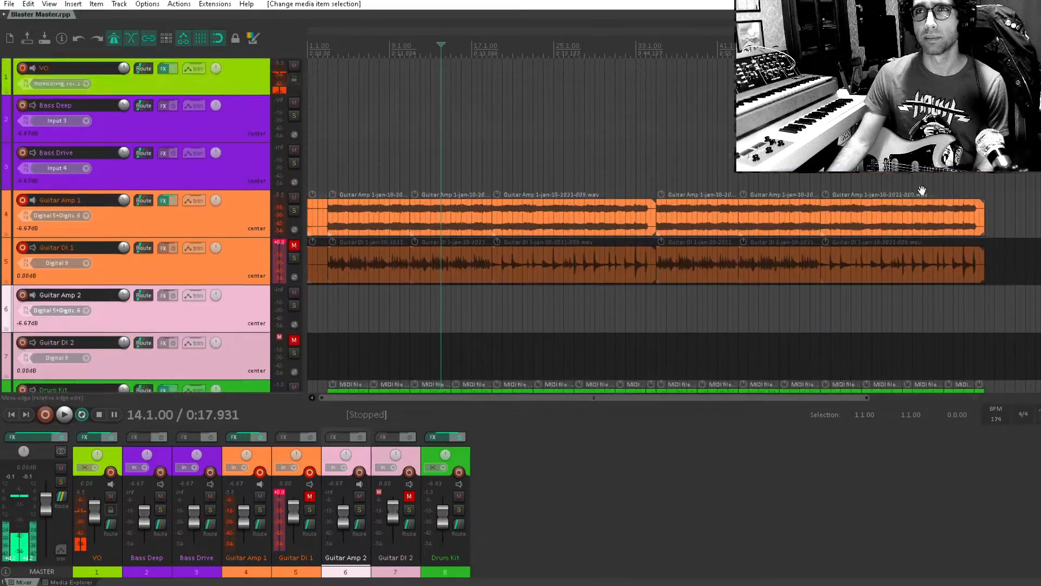
scroll(633, 214, "down", 5)
left_click(646, 226)
key("space")
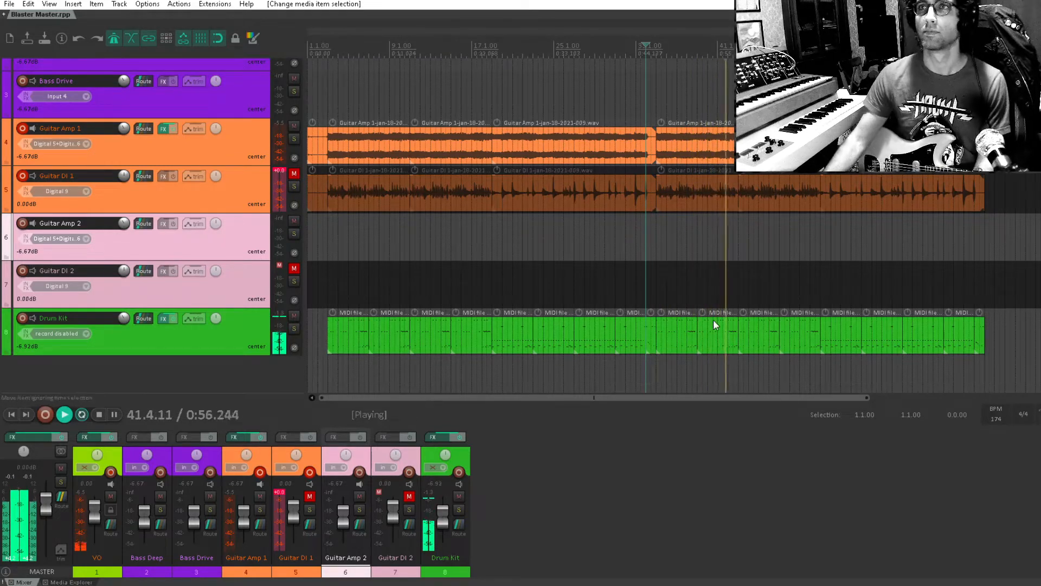
left_click(950, 229)
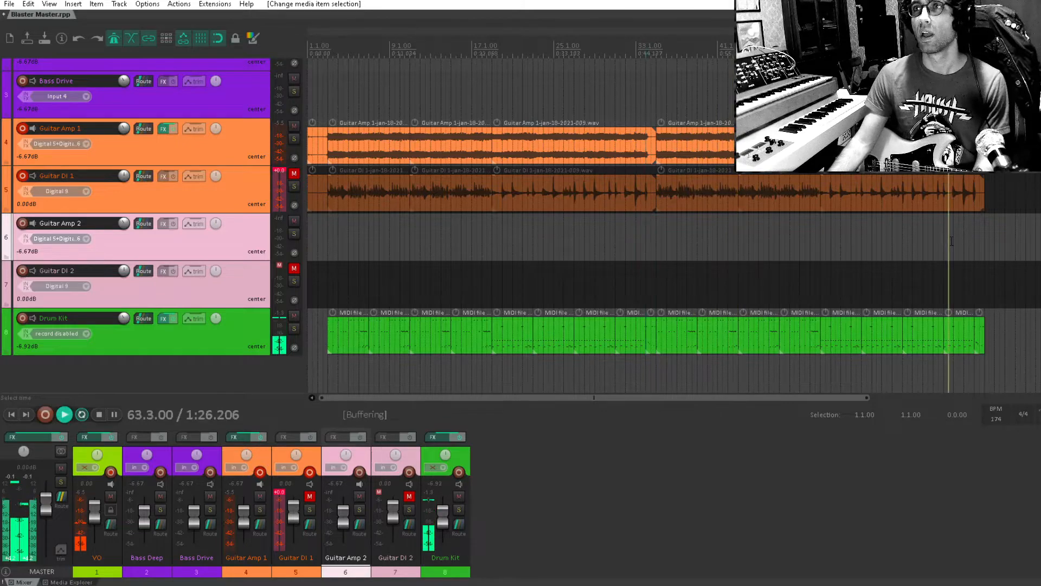
Try recording guitar takes from 67.1.00 on the Guitar Amp 1 and Guitar DI 1 tracks, undoing each one.
left_click_drag(1005, 198, 867, 263)
left_click_drag(738, 247, 671, 185)
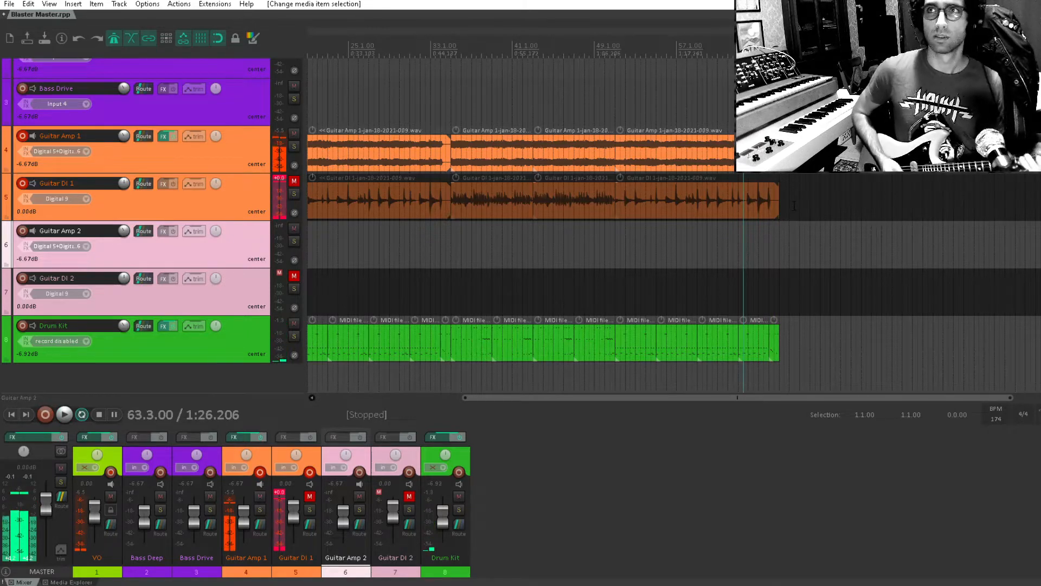
scroll(793, 211, "up", 3)
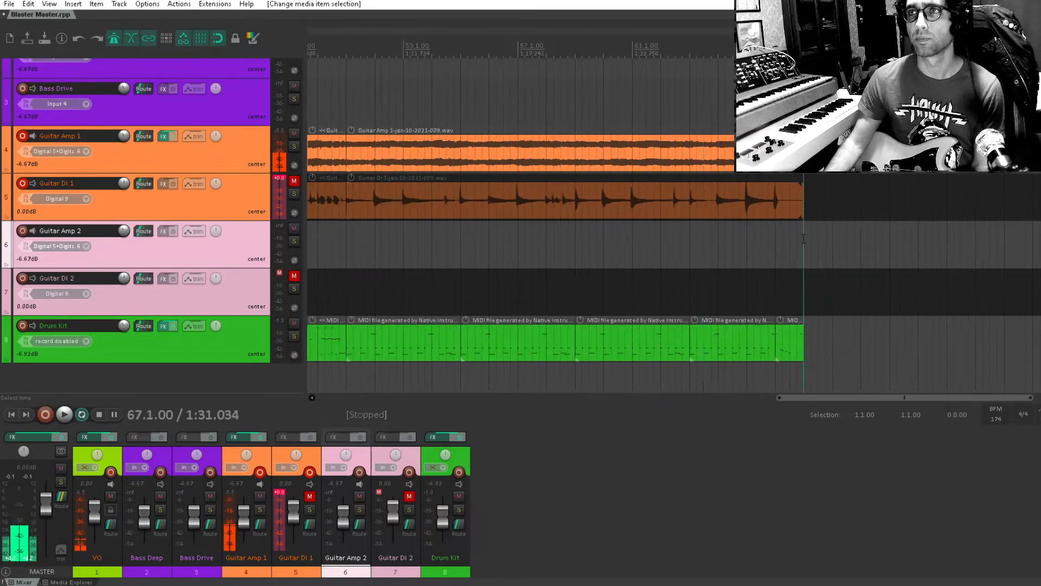
key("ctrl+r")
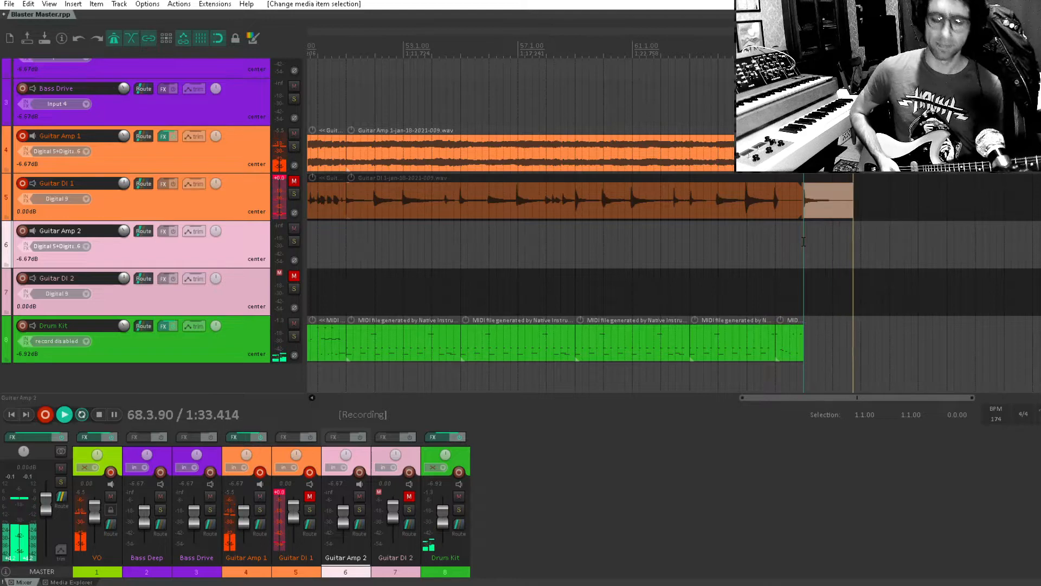
key("space")
key("ctrl+z")
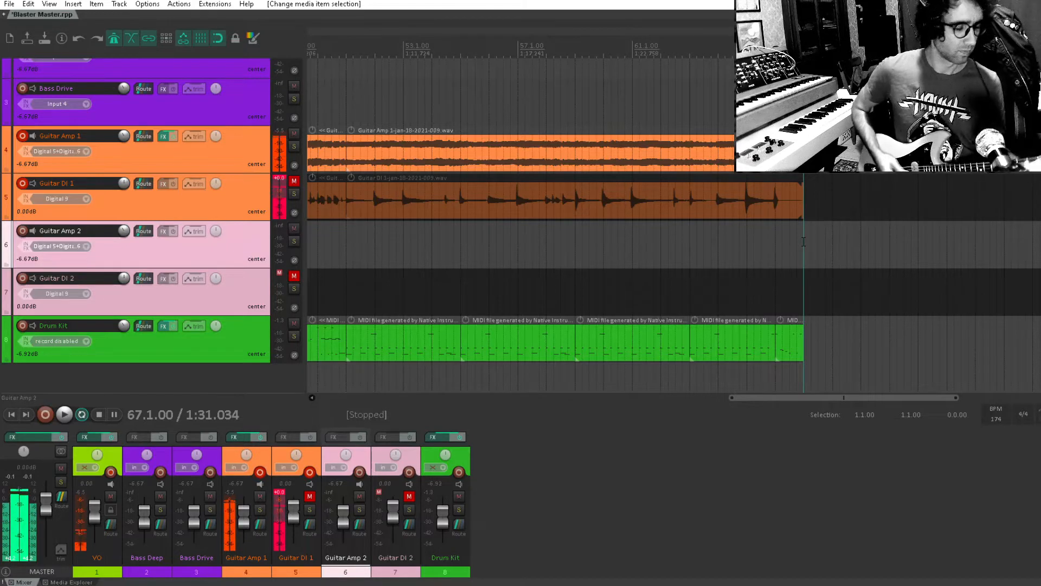
key("ctrl+r")
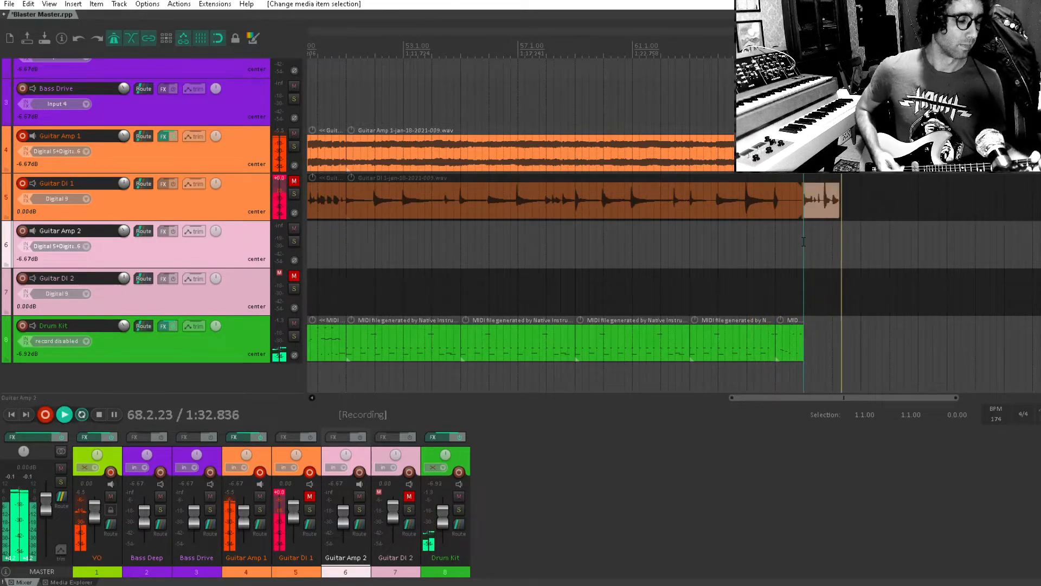
key("space")
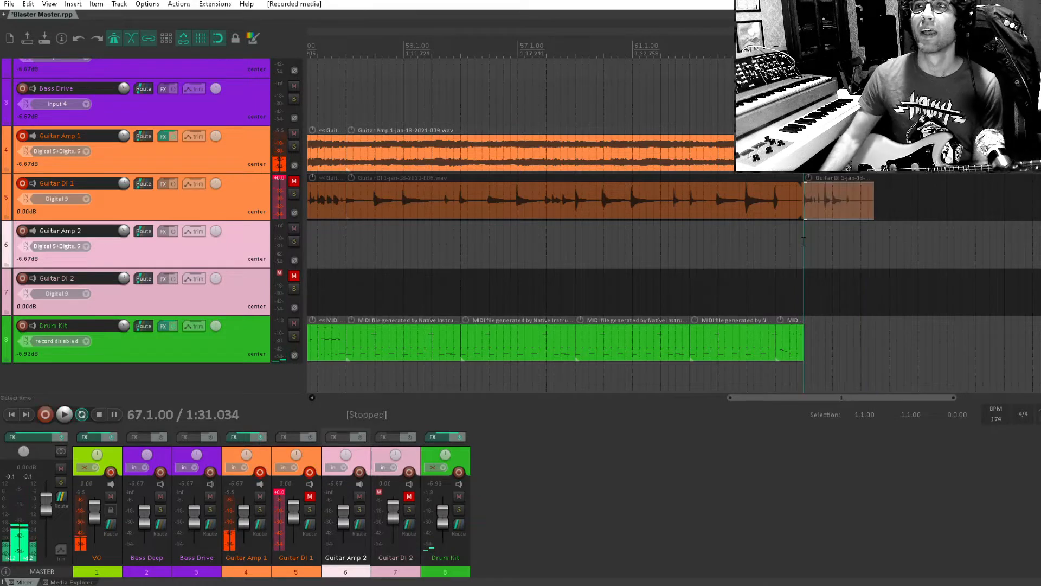
key("ctrl+z")
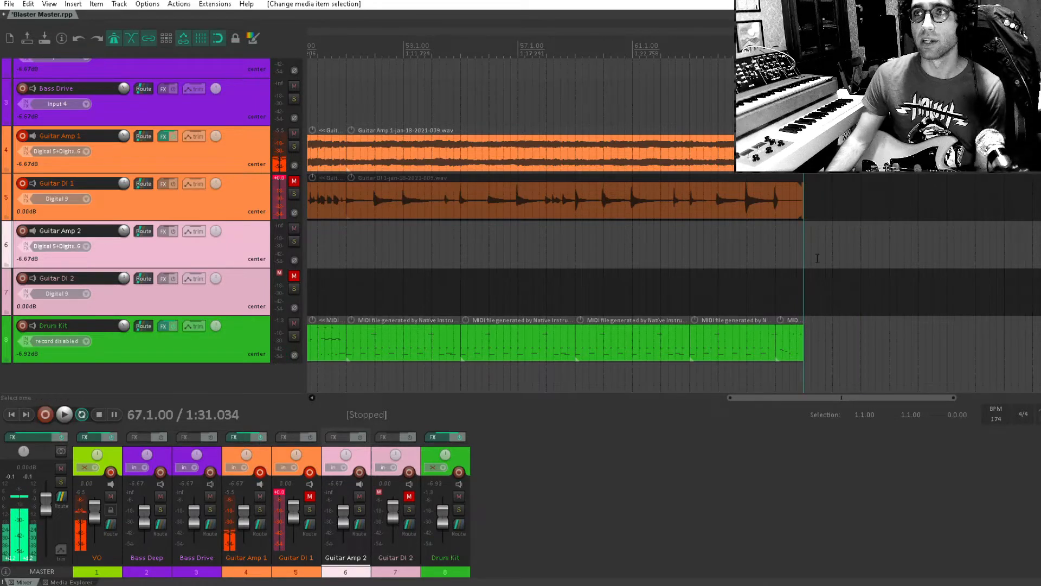
Add Kontakt's 11 8th Hat Both.mid groove to the Drum Kit track at 67.1.00 and duplicate it end to end.
scroll(849, 259, "down", 1)
left_click(167, 345)
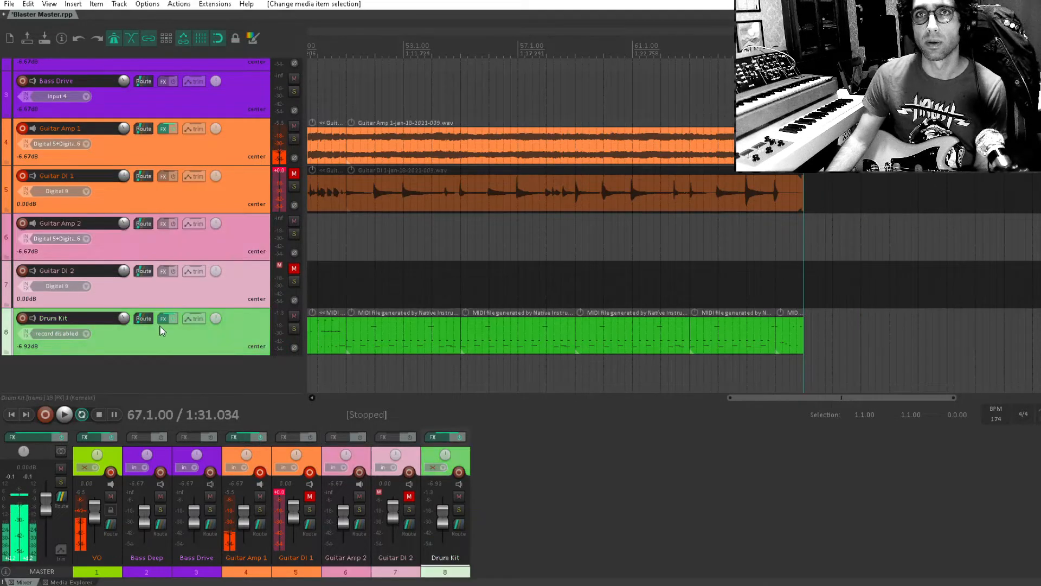
left_click(163, 318)
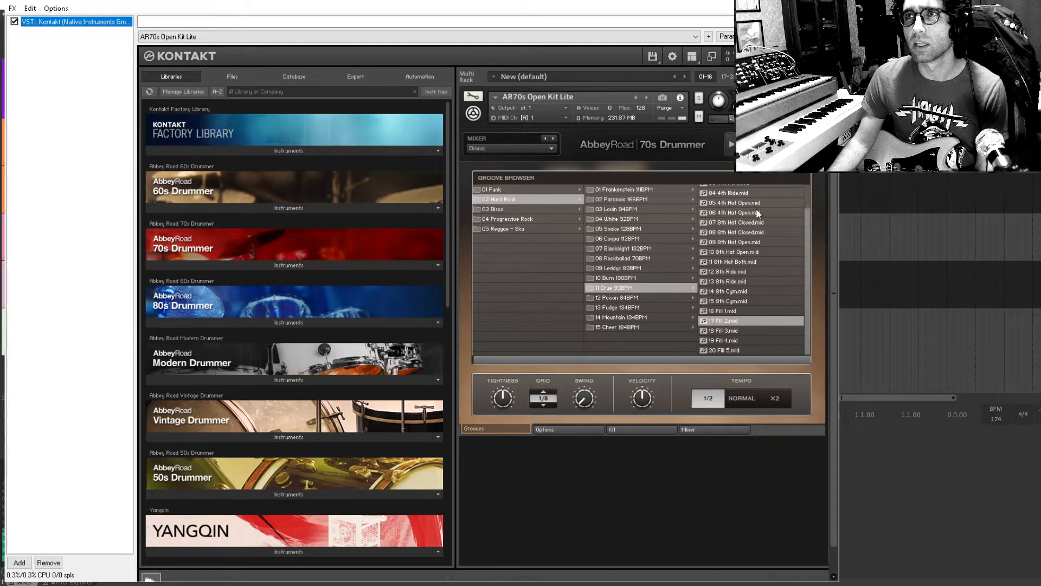
mouse_move(807, 214)
left_mouse_down()
mouse_move(815, 174)
mouse_move(807, 210)
left_mouse_up()
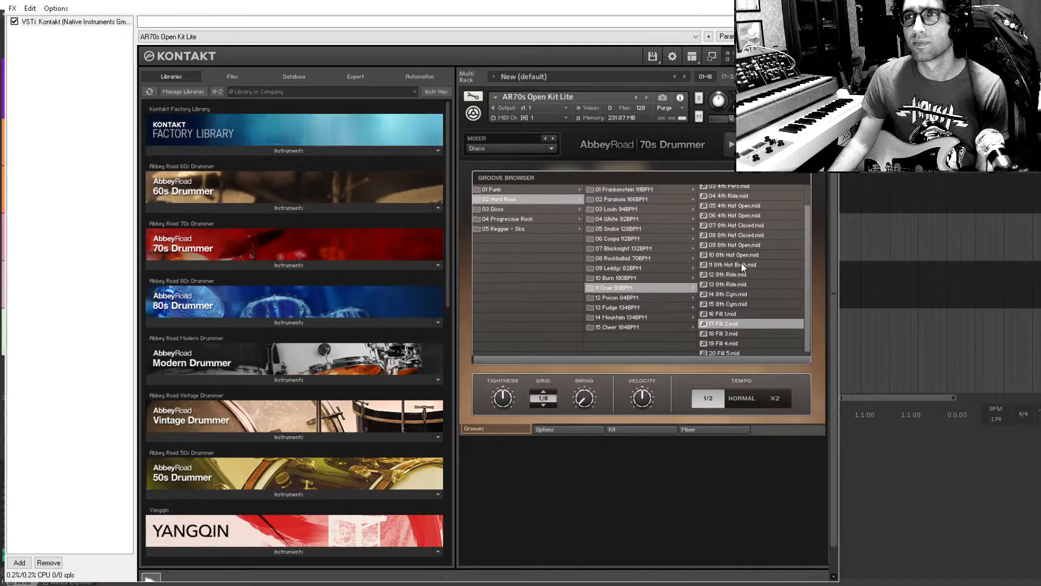
left_click_drag(741, 262, 825, 330)
left_click(433, 116)
key("ctrl+d")
key("ctrl+d")
key("ctrl+d")
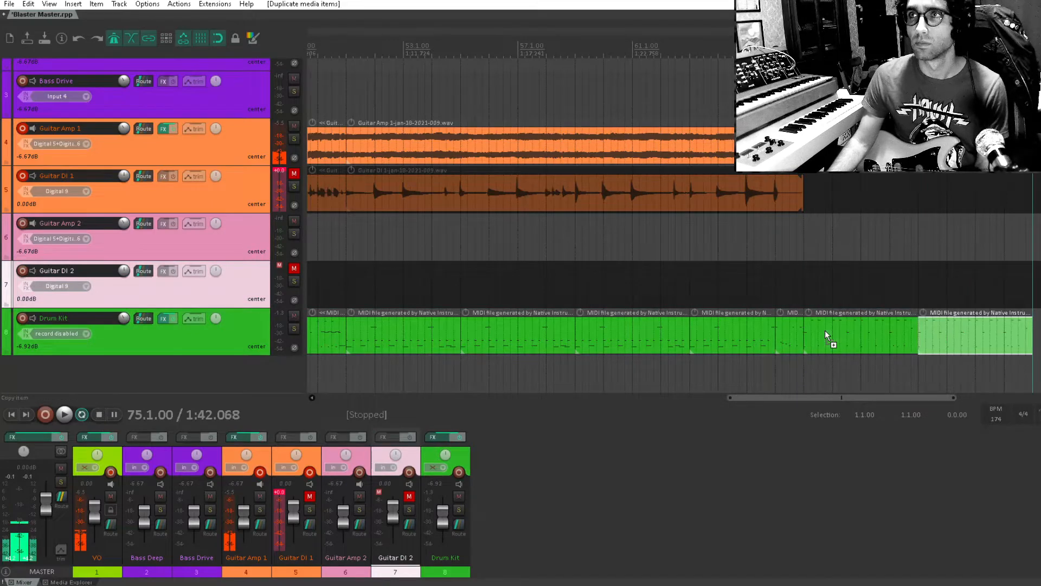
Delete the surplus hi-hat groove copy after 75.1.00 on the Drum Kit track.
scroll(807, 322, "down", 3)
left_click_drag(650, 263, 578, 276)
left_click(627, 266)
scroll(628, 266, "up", 4)
left_click_drag(944, 276, 988, 335)
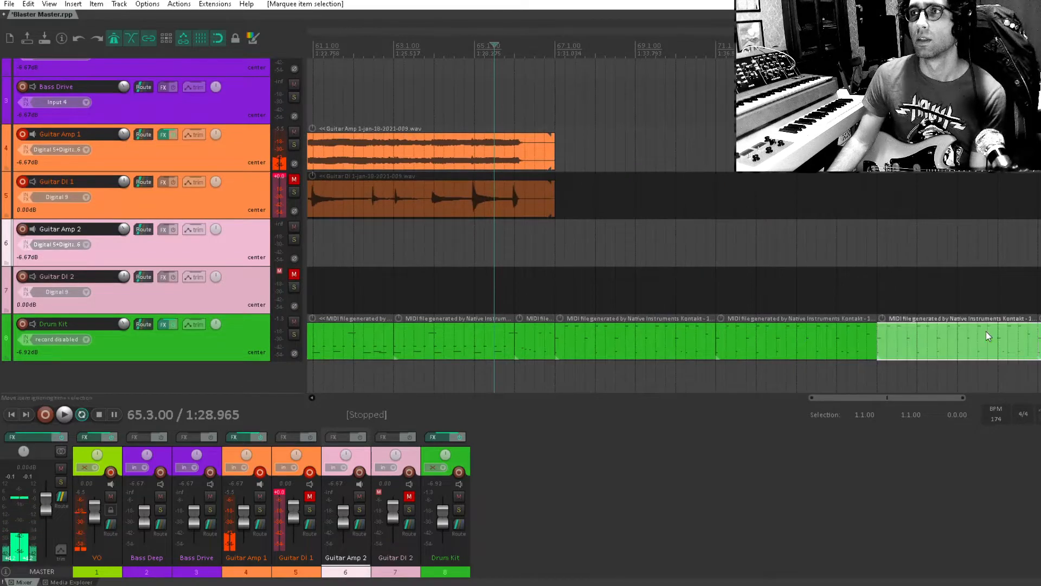
key("Delete")
Copy the opening riff's Drum Kit grooves to start at 75.1.00, right after the new hi-hat grooves.
scroll(1003, 332, "up", 3)
scroll(774, 319, "down", 4)
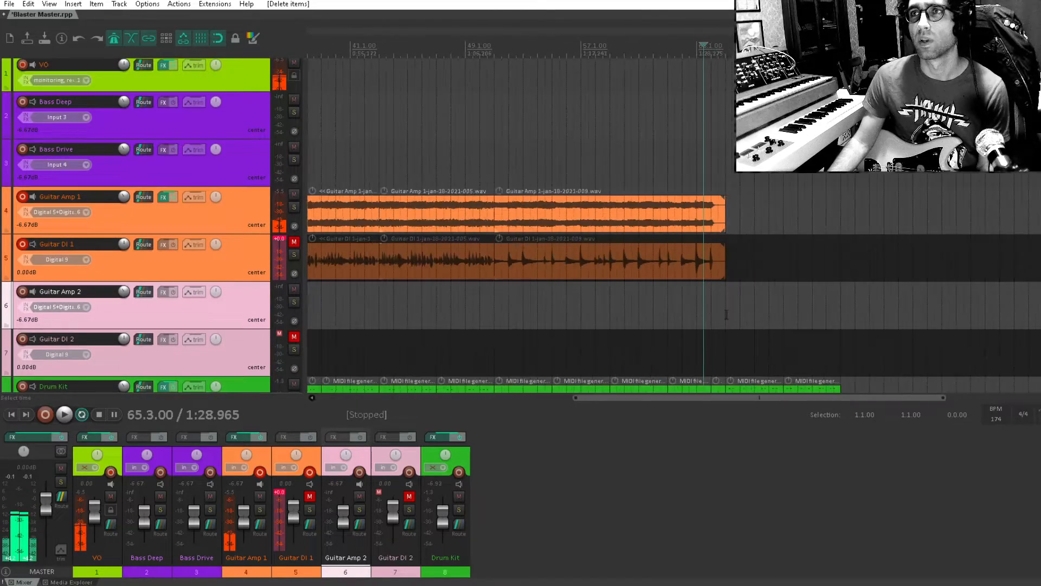
left_click_drag(725, 314, 853, 246)
left_click_drag(337, 331, 722, 339)
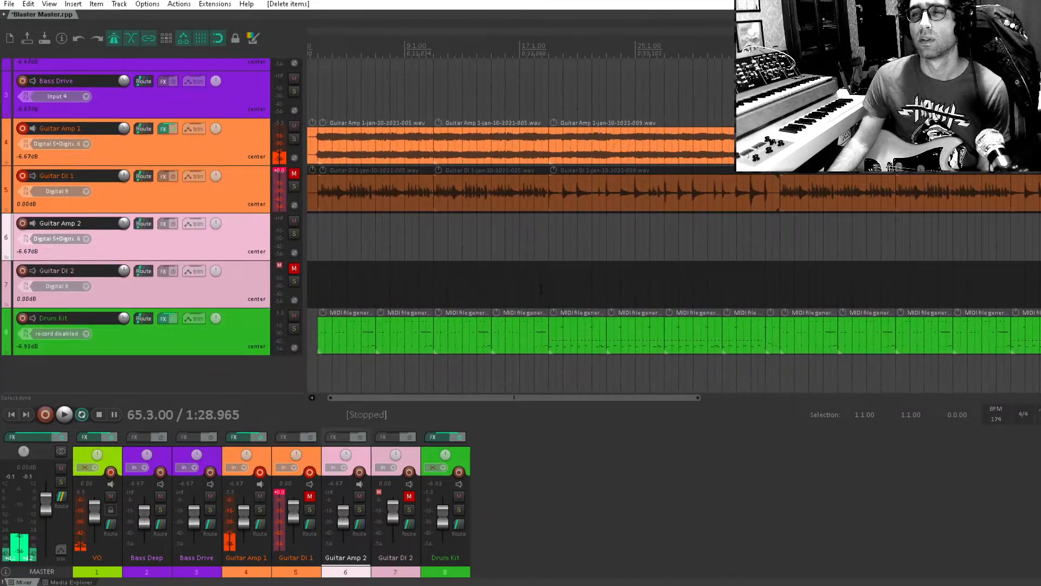
left_click_drag(540, 289, 900, 344)
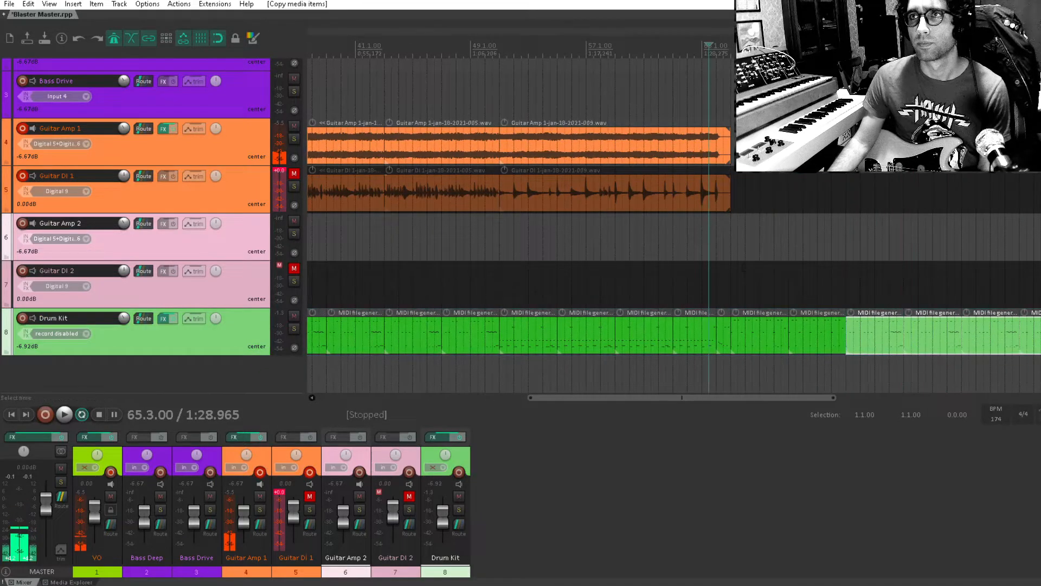
Record a new guitar take from 67.1.00 to about bar 84 on the Guitar Amp 1 and Guitar DI 1 tracks.
left_click(731, 262)
key("ctrl+r")
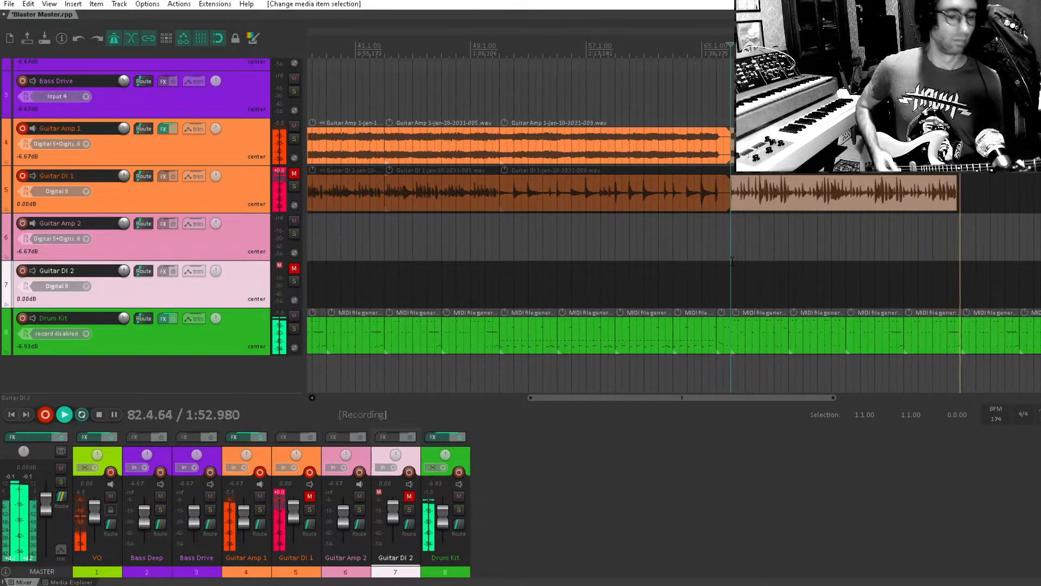
key("space")
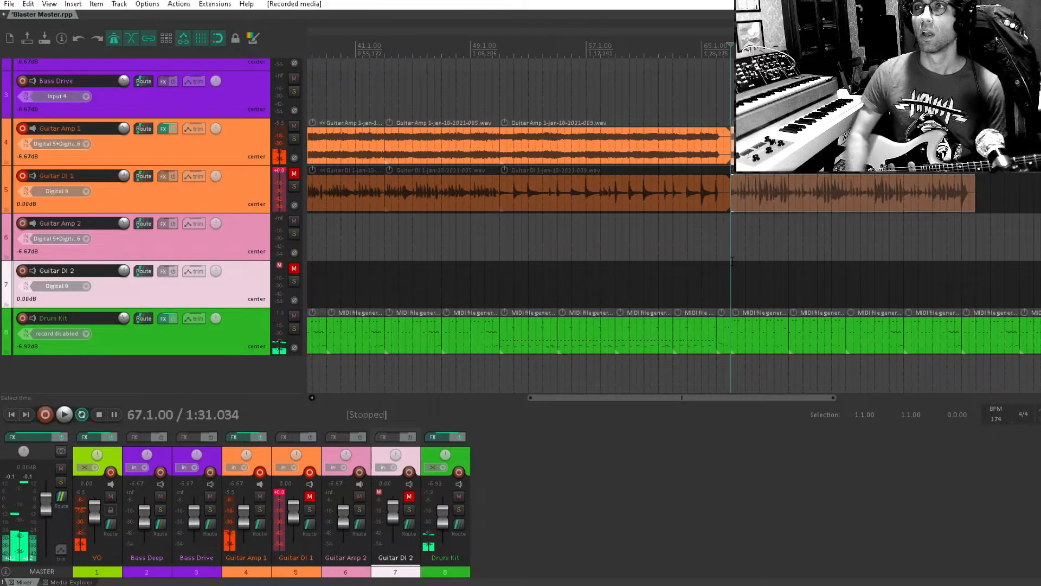
Delete the copied Drum Kit grooves after 75.1.00.
key("Delete")
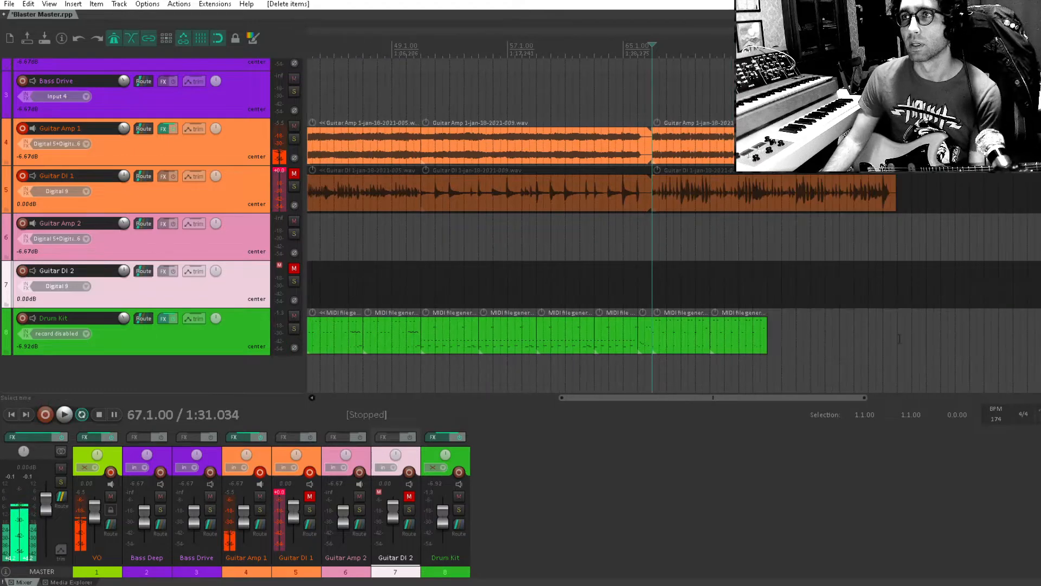
Restore the deleted riff grooves on the Drum Kit track and duplicate the hi-hat grooves to fill 75.1.00 to 83.1.00.
left_click_drag(732, 355, 733, 358)
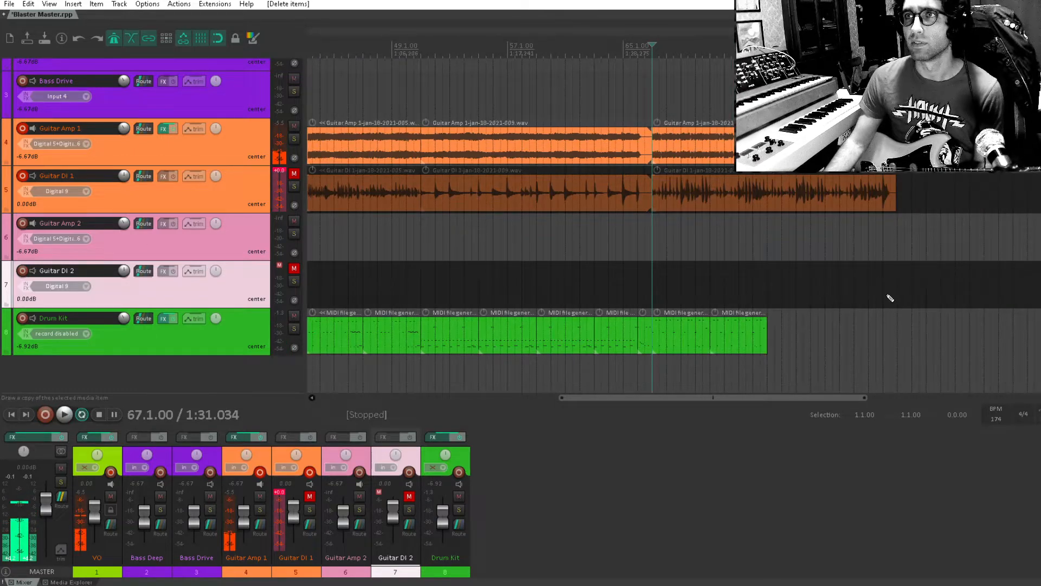
key("ctrl+z")
left_click_drag(631, 338, 795, 329)
left_click_drag(693, 251, 545, 352)
key("ctrl+d")
Move the copied riff drum grooves to start at 83.1.00 and trim the latest Guitar Amp 1 and Guitar DI 1 takes to end there.
left_click_drag(1020, 286, 802, 386)
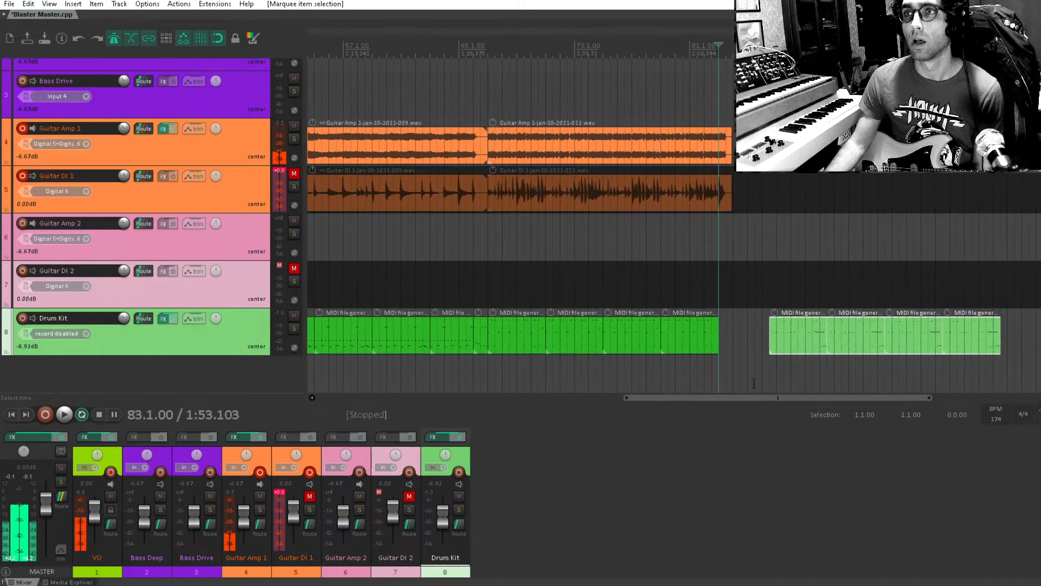
left_click_drag(788, 345, 740, 341)
left_click(729, 164)
left_click(729, 185, "ctrl")
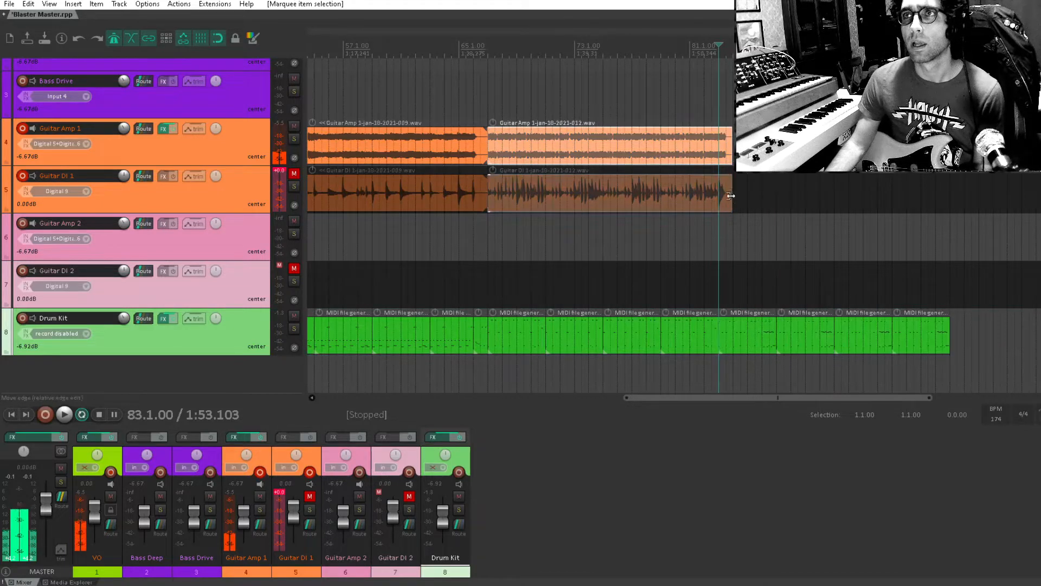
left_click_drag(730, 196, 714, 205)
Copy the opening riff's Guitar Amp 1 and Guitar DI 1 items to start at 83.1.00, above the copied drum grooves.
scroll(712, 204, "down", 5)
scroll(762, 226, "up", 1)
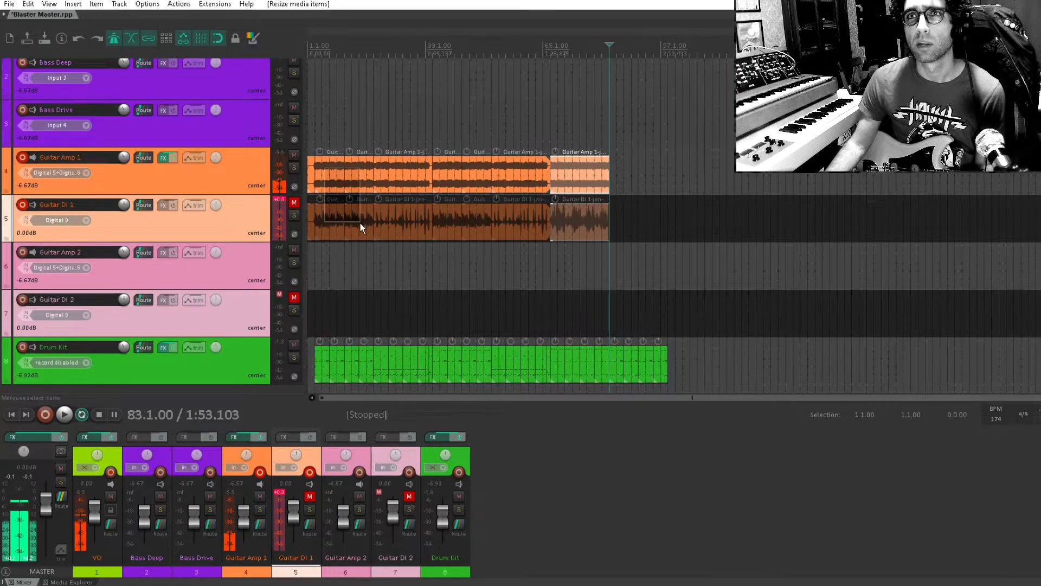
left_click_drag(360, 222, 360, 222)
left_click_drag(332, 181, 636, 159)
left_click(613, 135)
Play the arrangement around 83.1.00 to check the transition into the repeated opening riff.
key("space")
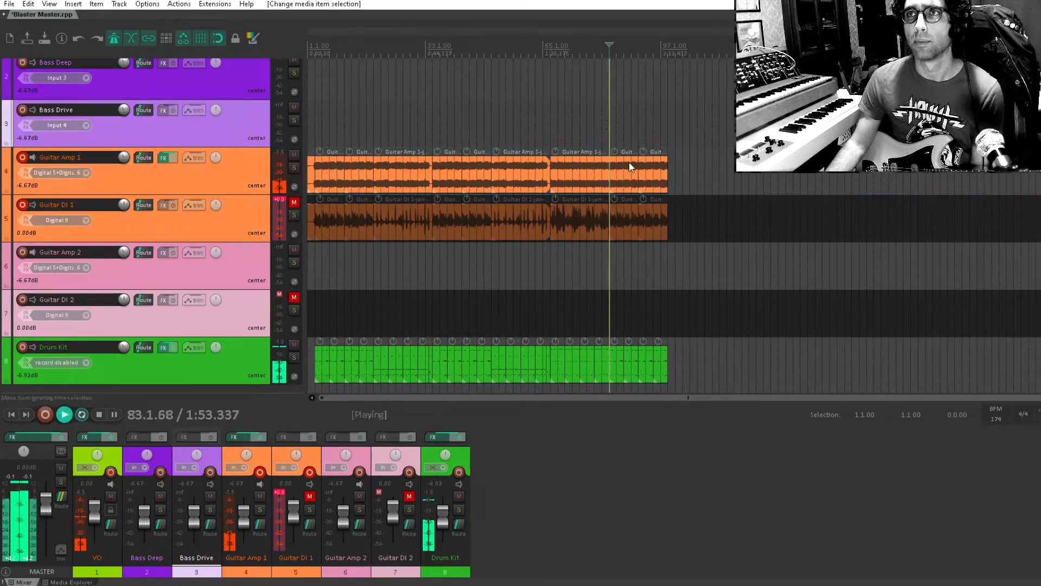
scroll(630, 165, "up", 5)
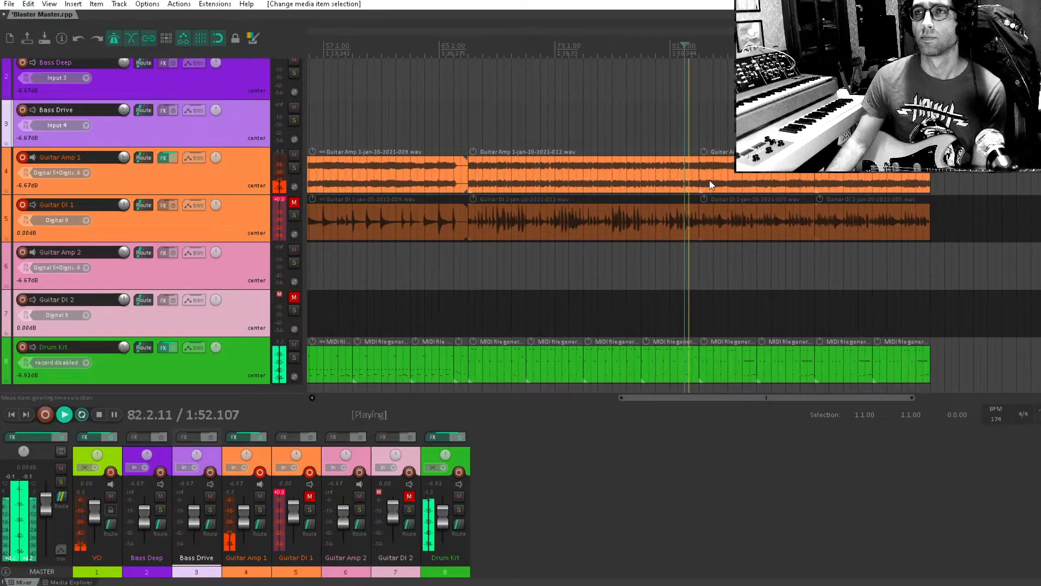
scroll(711, 183, "up", 3)
key("space")
Delete the Drum Kit groove at 83.1.00 and play the transition without it.
left_click(732, 372)
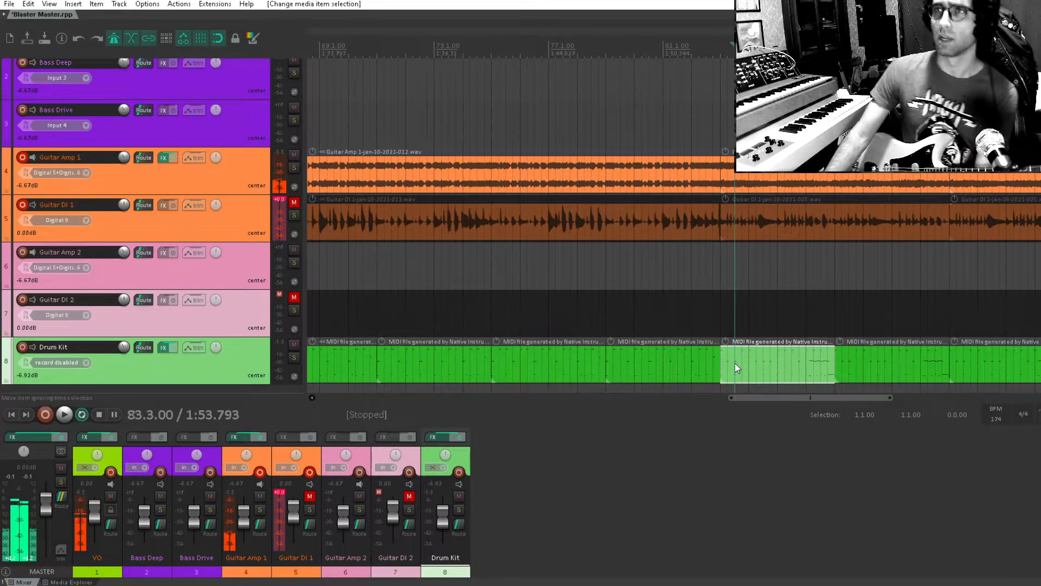
key("Delete")
left_click(714, 324)
key("space")
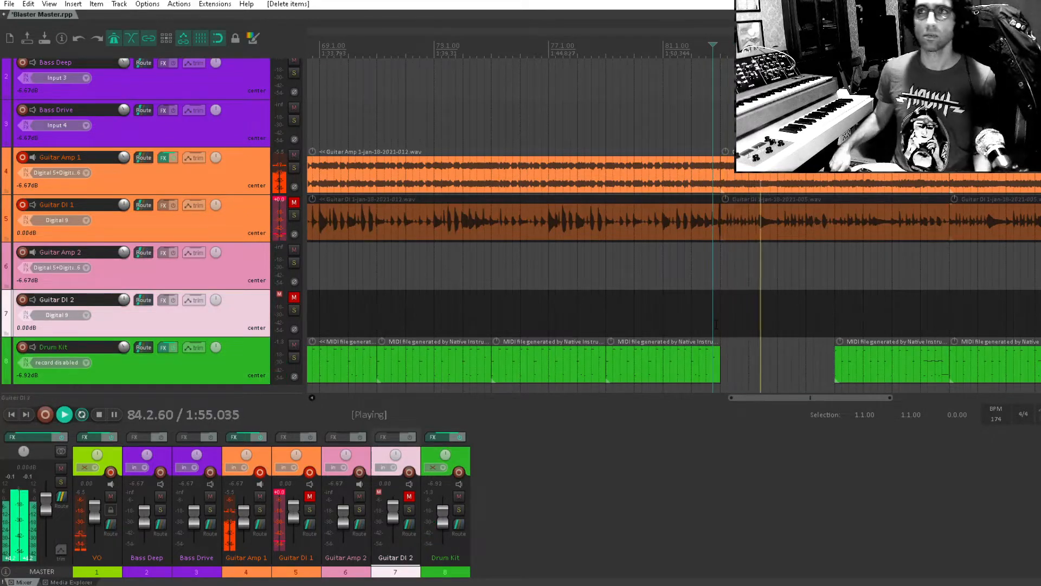
scroll(750, 307, "down", 2)
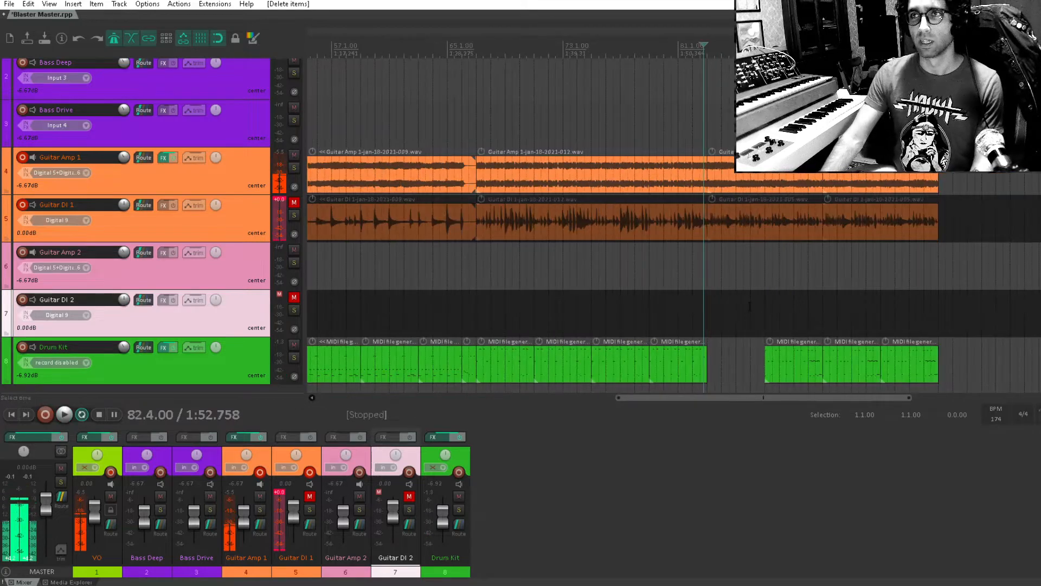
scroll(737, 312, "up", 3)
left_click_drag(737, 312, 757, 254)
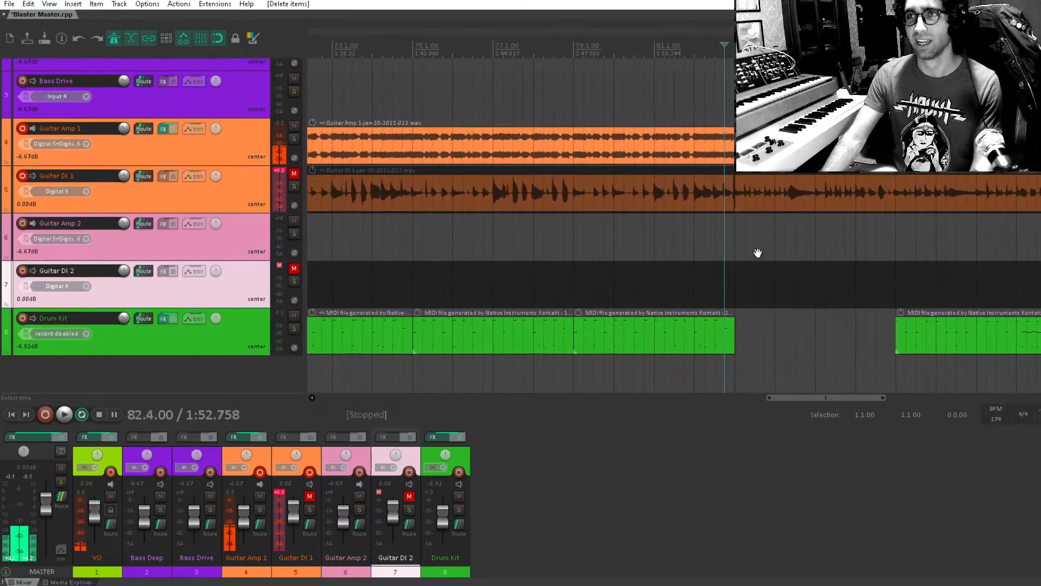
Restore the Drum Kit groove at 83.1.00, open it for MIDI editing and delete its notes on beats 83.2 and 83.3.
left_click(778, 331, "ctrl")
double_click(775, 332)
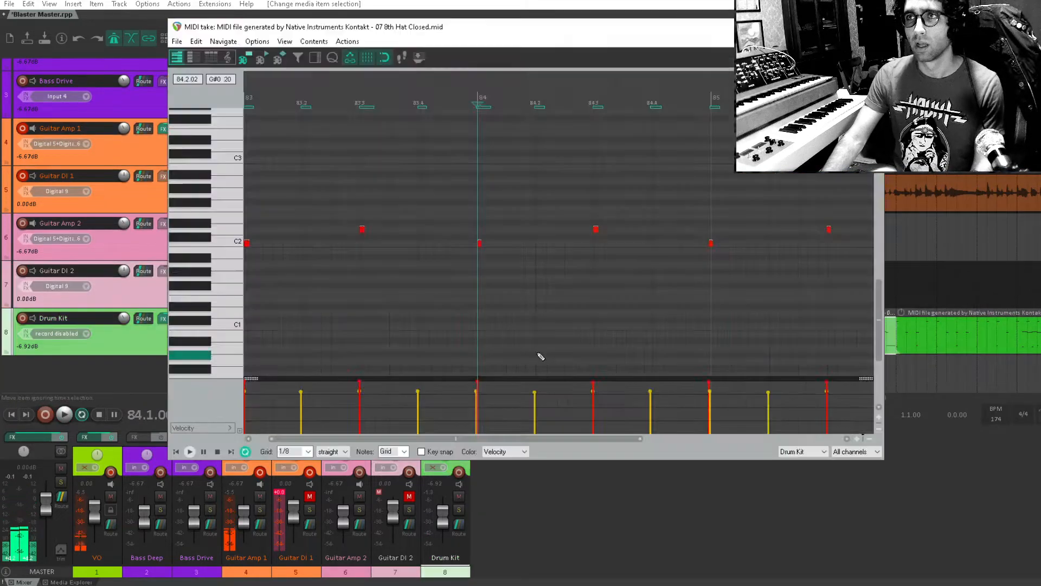
scroll(569, 242, "down", 3)
scroll(356, 272, "up", 2)
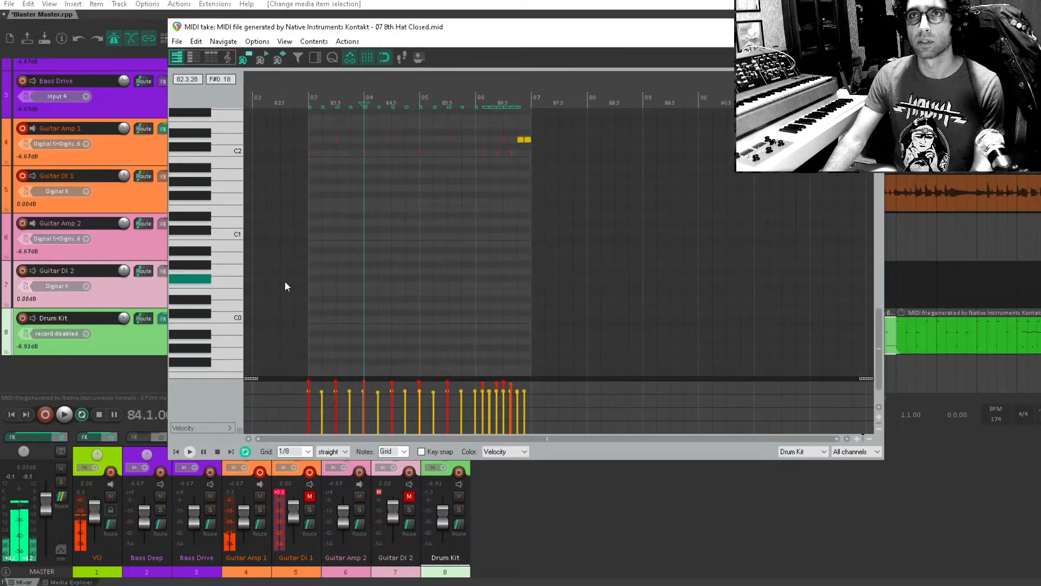
scroll(314, 294, "down", 4)
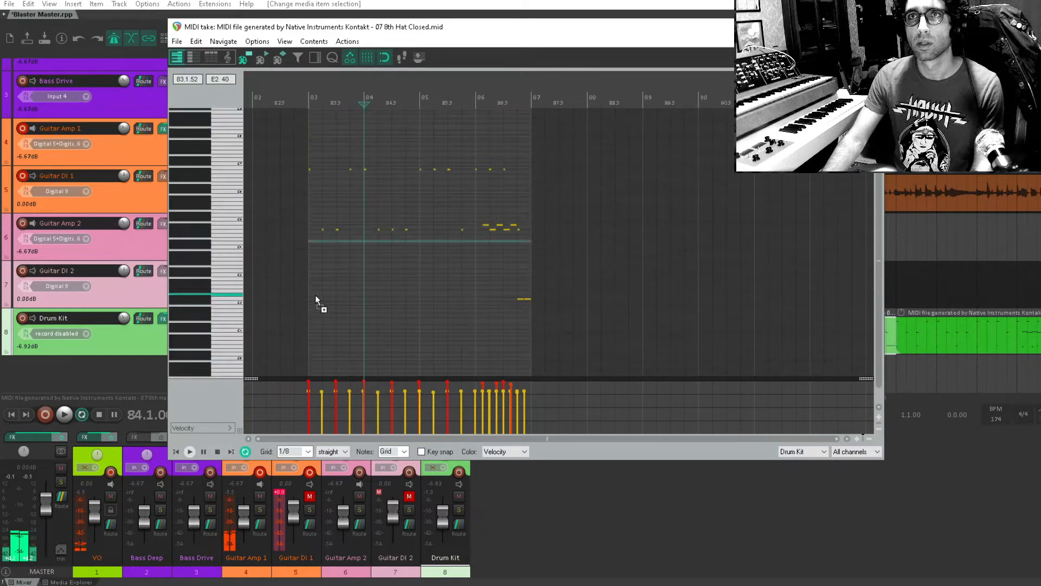
scroll(374, 265, "up", 3)
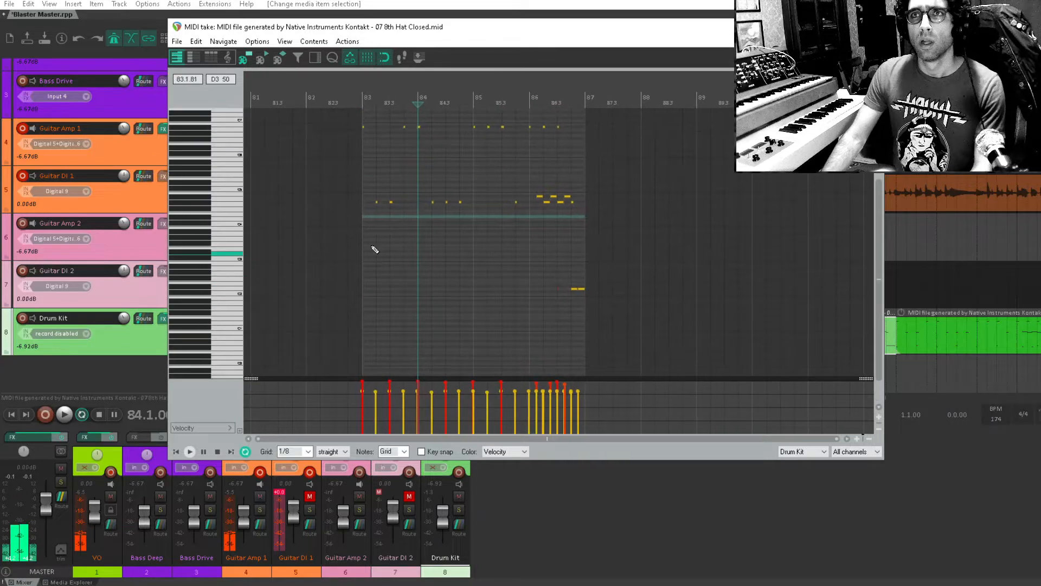
left_click_drag(392, 161, 401, 310)
key("Delete")
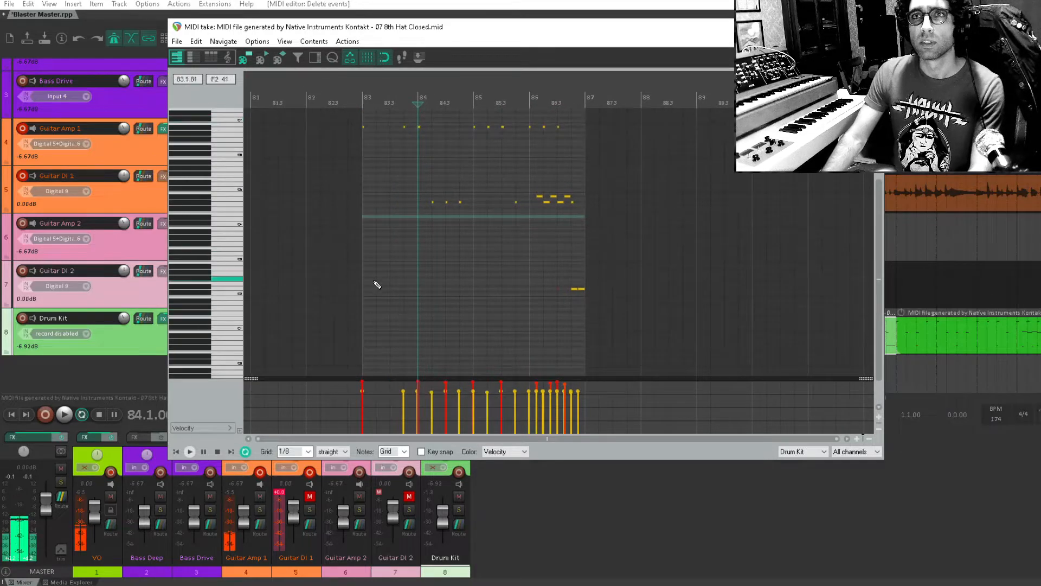
Move the highest note at the start of bar 83 down to a lower pitch and play back the result.
scroll(352, 266, "up", 3)
scroll(352, 266, "up", 1)
key("space")
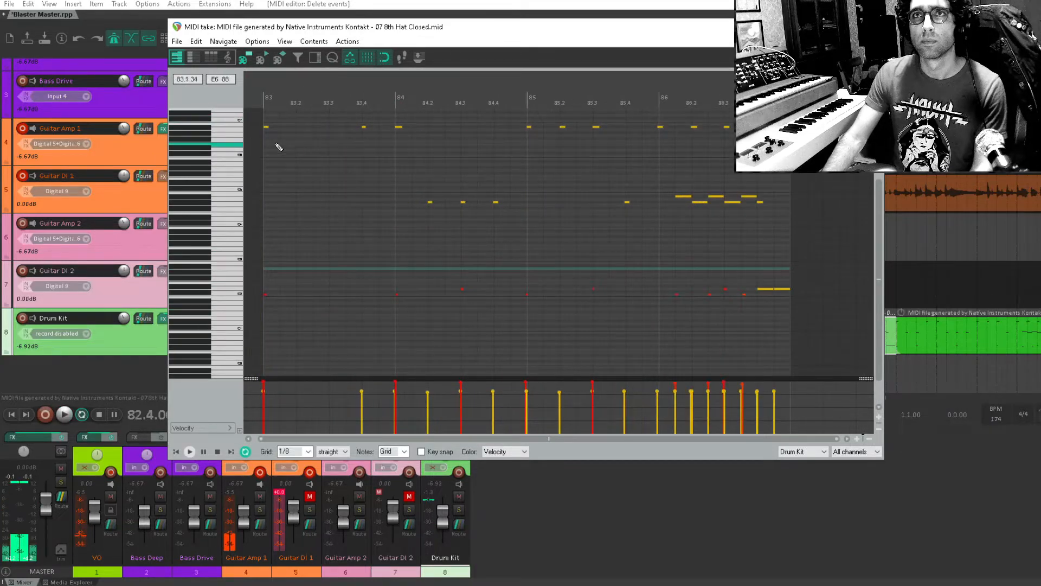
scroll(279, 144, "up", 2)
left_click_drag(283, 143, 663, 204)
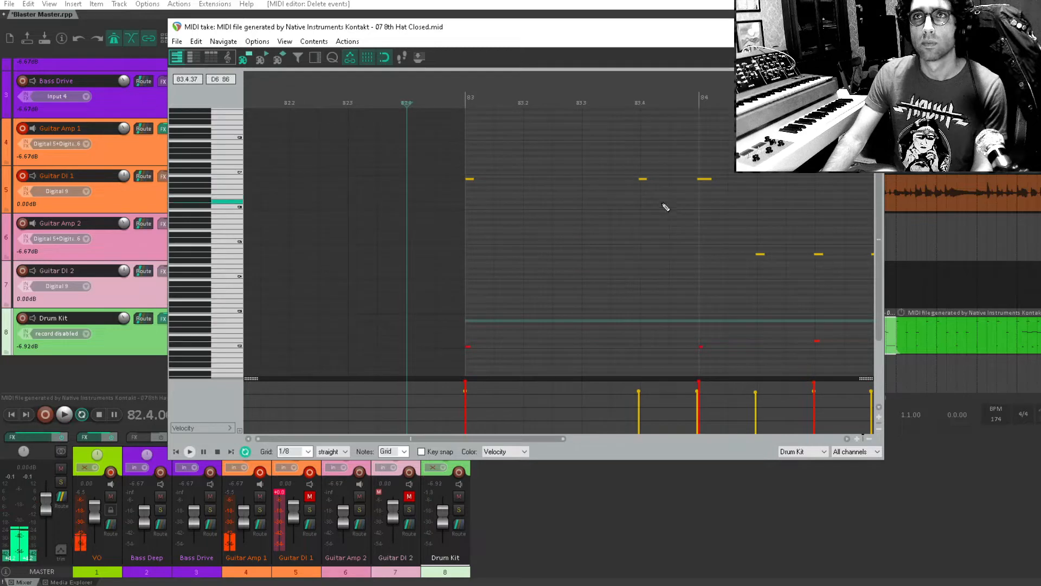
left_click(471, 177)
left_click_drag(471, 177, 472, 222)
left_click(454, 243)
key("space")
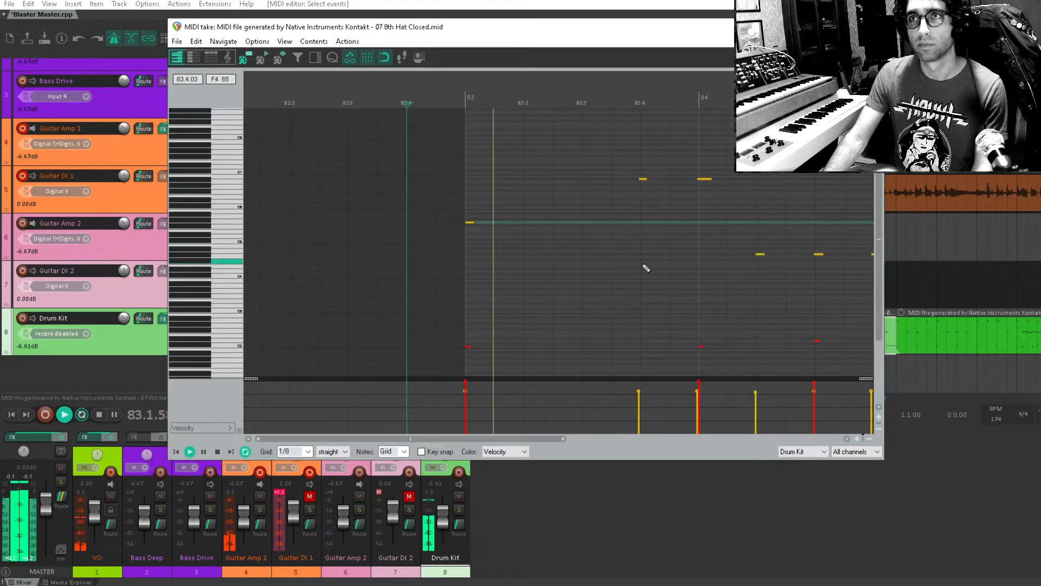
scroll(662, 265, "down", 1)
key("space")
Delete the groove's notes on beats 83.4, 84.1 and 84.2, checking the gap by playback.
left_click_drag(386, 156, 461, 355)
key("Delete")
left_click(418, 328)
key("space")
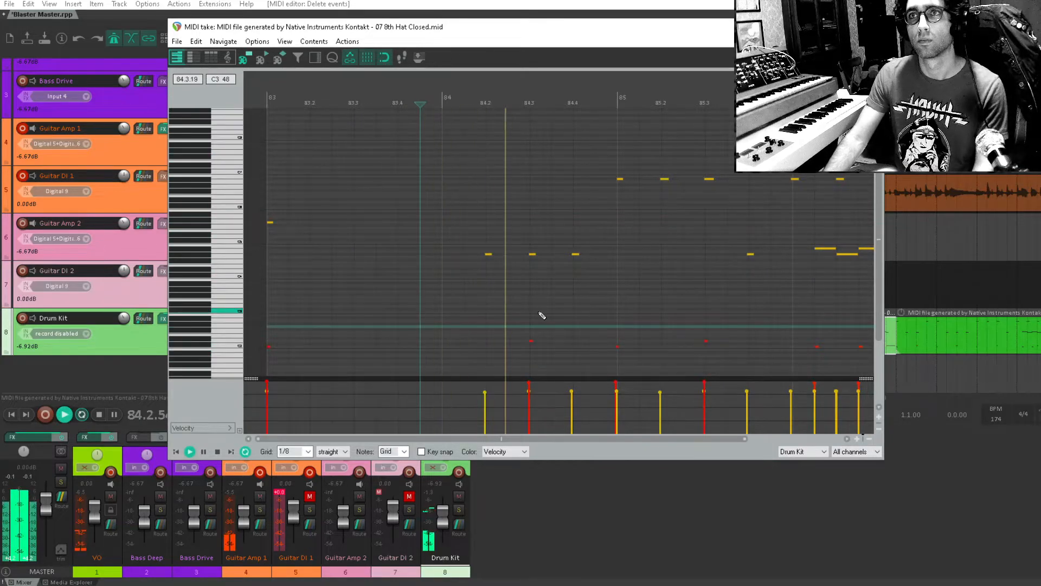
key("space")
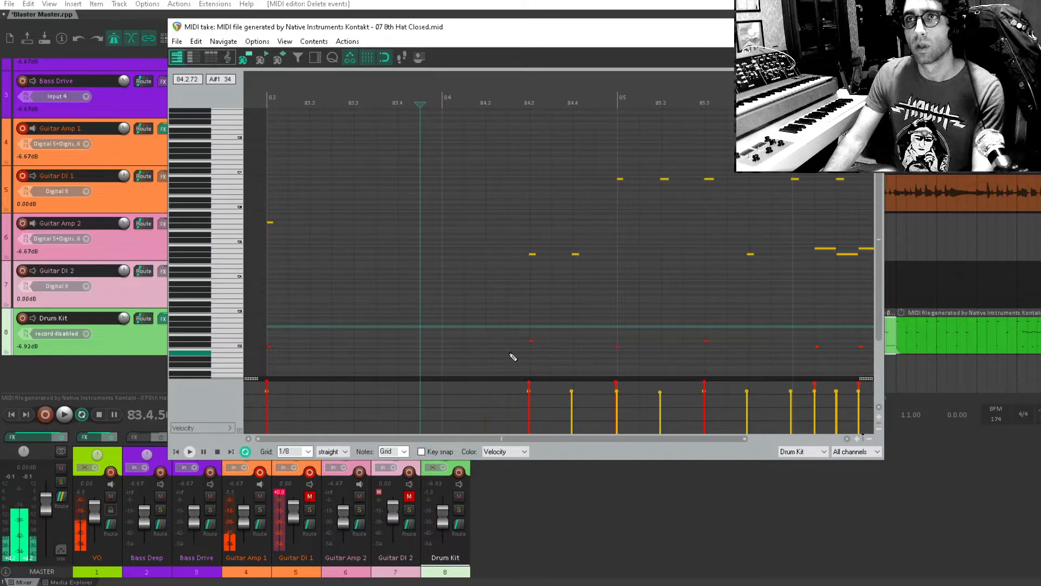
Move the two notes on beat 84.3 an eighth note earlier to 84.2.50 and play back the new timing.
left_click_drag(513, 357, 540, 228)
scroll(527, 314, "up", 2)
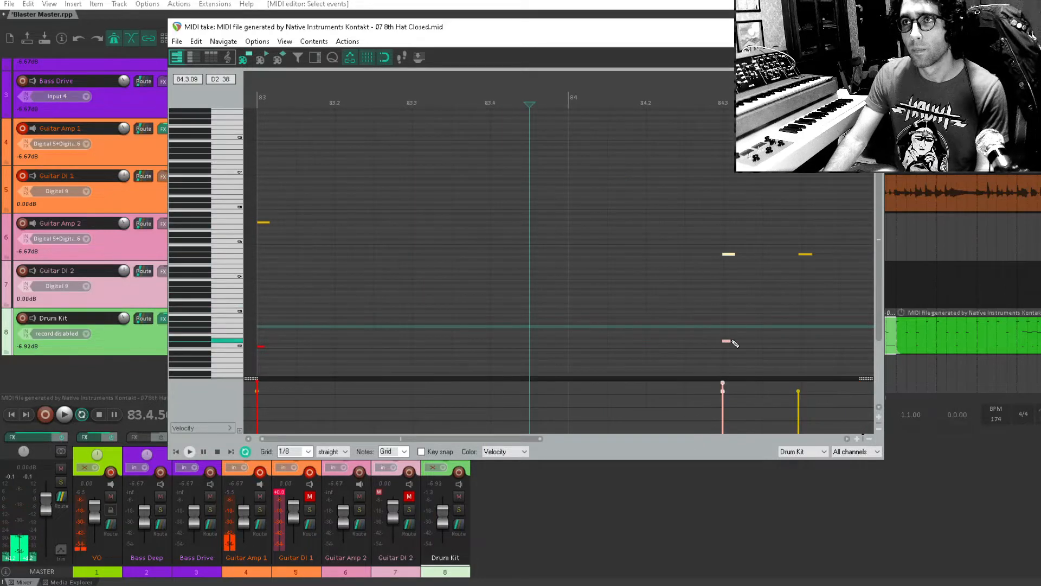
left_click(558, 319)
key("space")
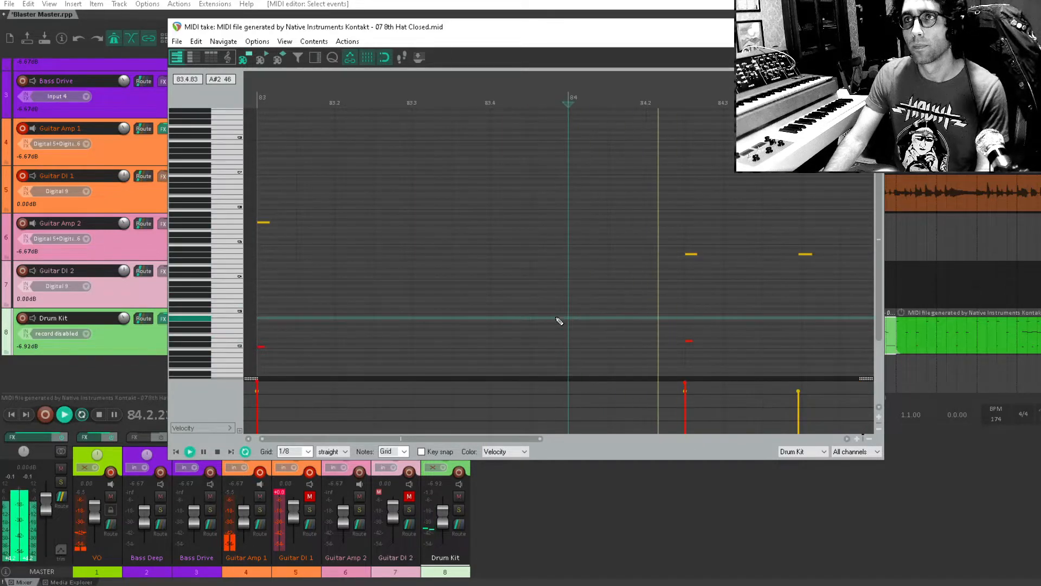
scroll(723, 308, "down", 2)
scroll(699, 293, "down", 3)
key("space")
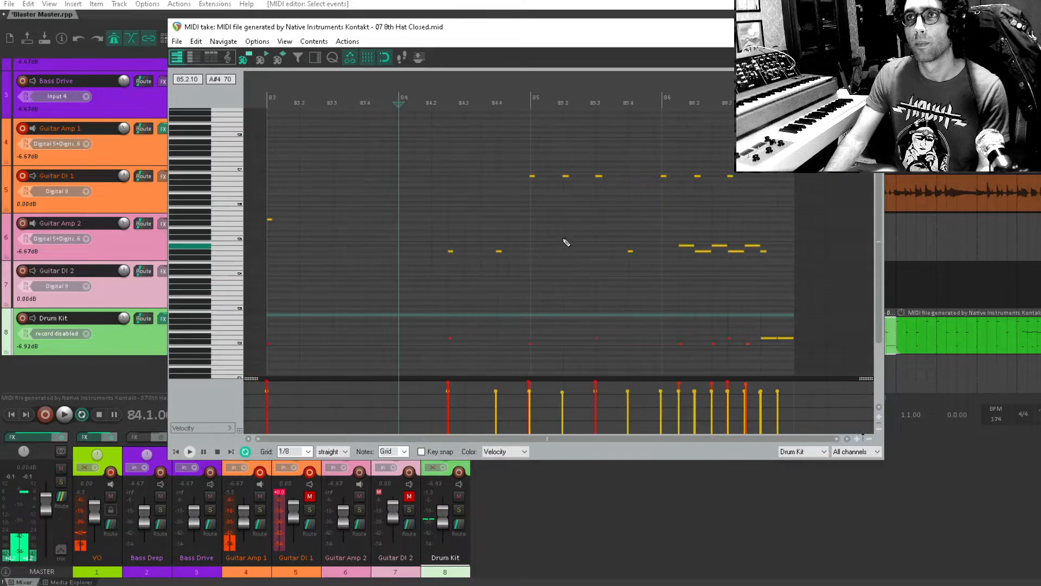
Delete the notes on beats 84.4 and 85.2 to 85.4, and lower the highest note at the start of bar 85.
left_click_drag(490, 168, 509, 295)
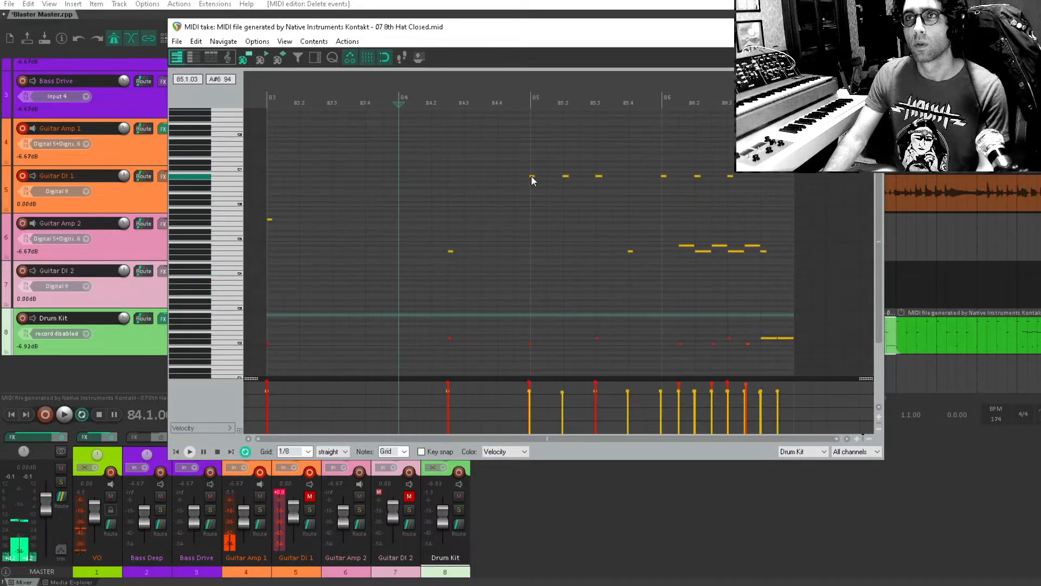
left_click_drag(532, 174, 533, 223)
left_click_drag(558, 148, 643, 335)
left_click(622, 322)
key("space")
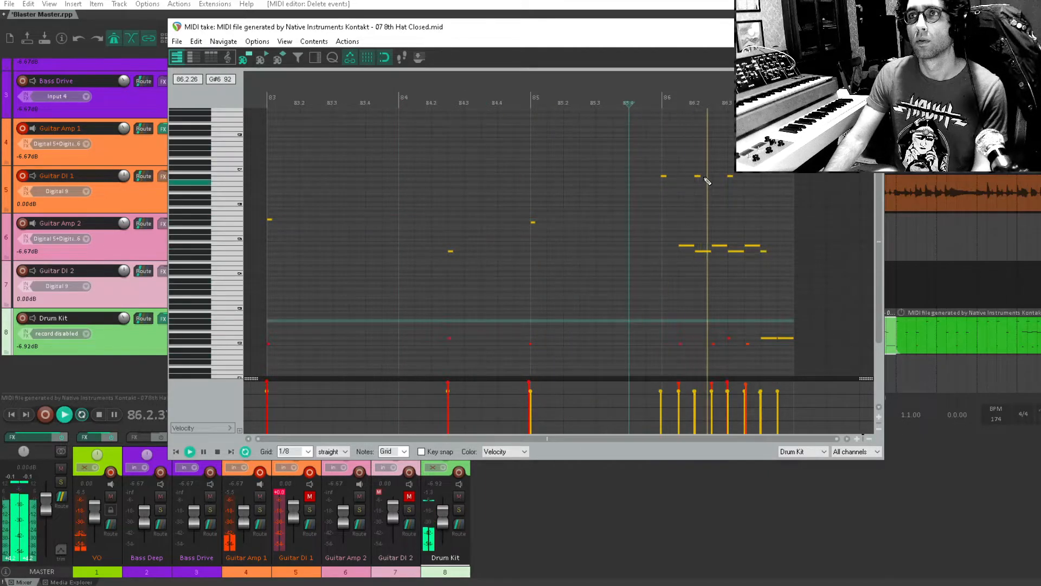
key("space")
Delete the high note at the start of bar 86 and play the groove from 84.4 into the closing fill.
left_click_drag(653, 156, 679, 222)
key("Delete")
left_click(492, 226)
key("space")
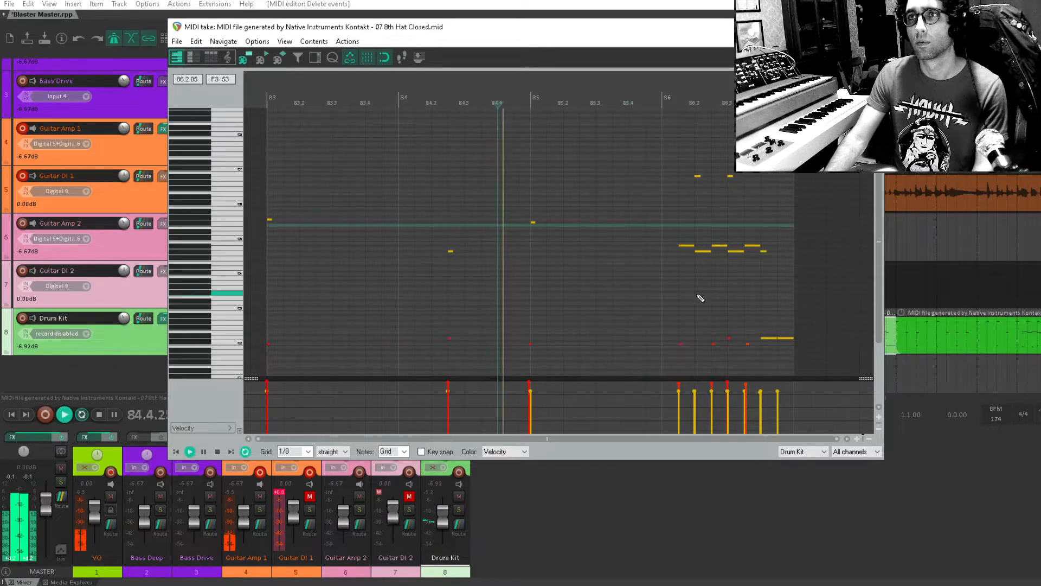
scroll(709, 301, "up", 2)
left_click_drag(732, 292, 505, 251)
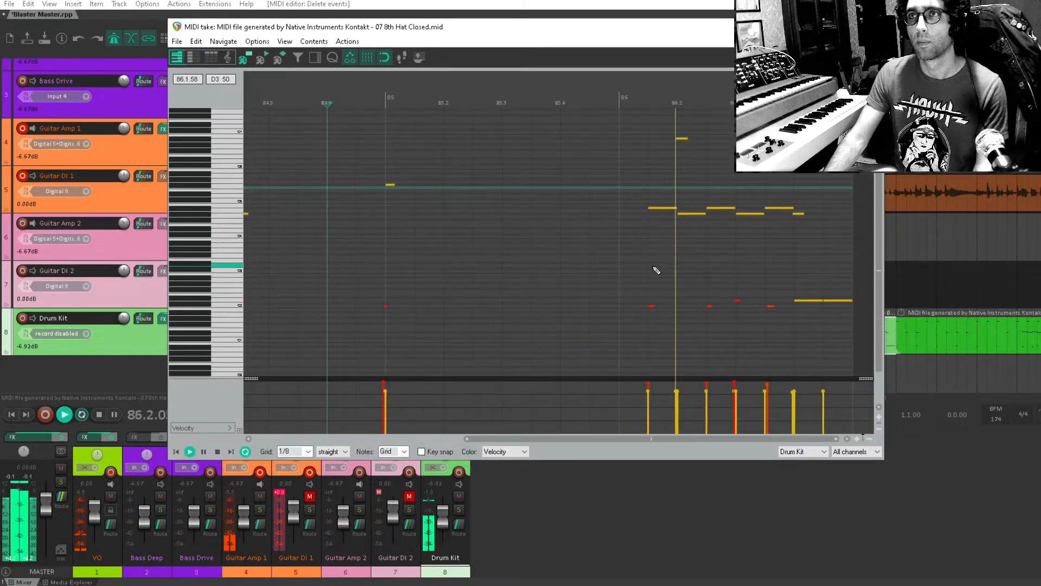
key("space")
Insert an eighth-note C#2 at the start of bar 86, just before the closing fill.
scroll(650, 274, "up", 1)
scroll(499, 298, "down", 3)
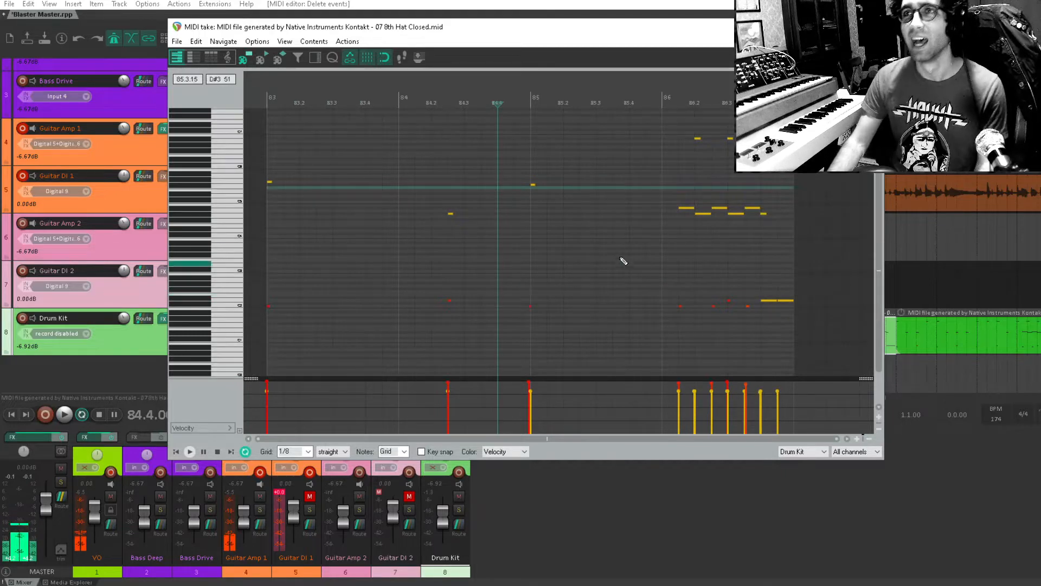
left_click(662, 249)
scroll(661, 249, "up", 3)
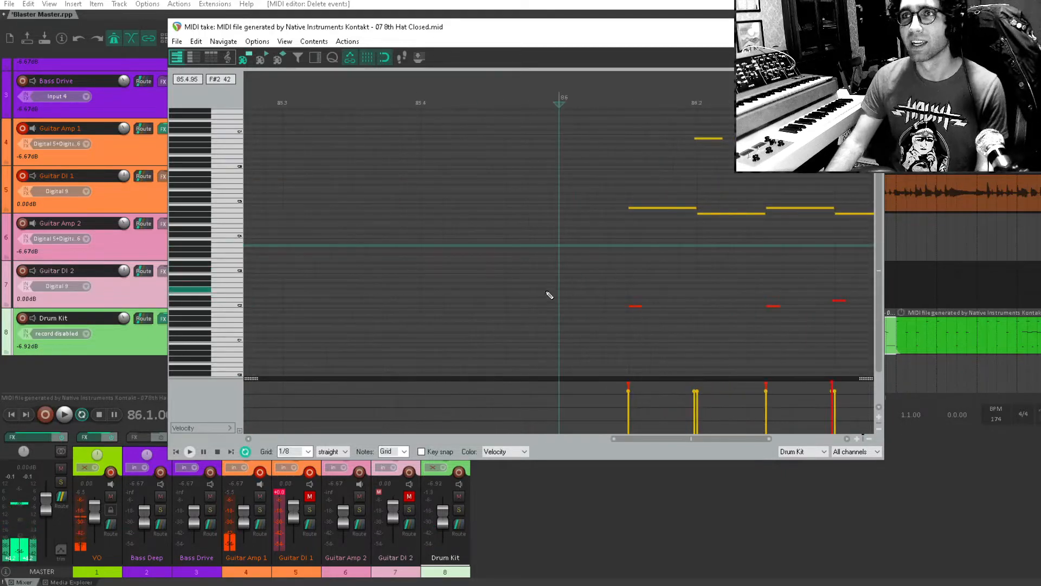
scroll(549, 295, "down", 1)
left_click(375, 282)
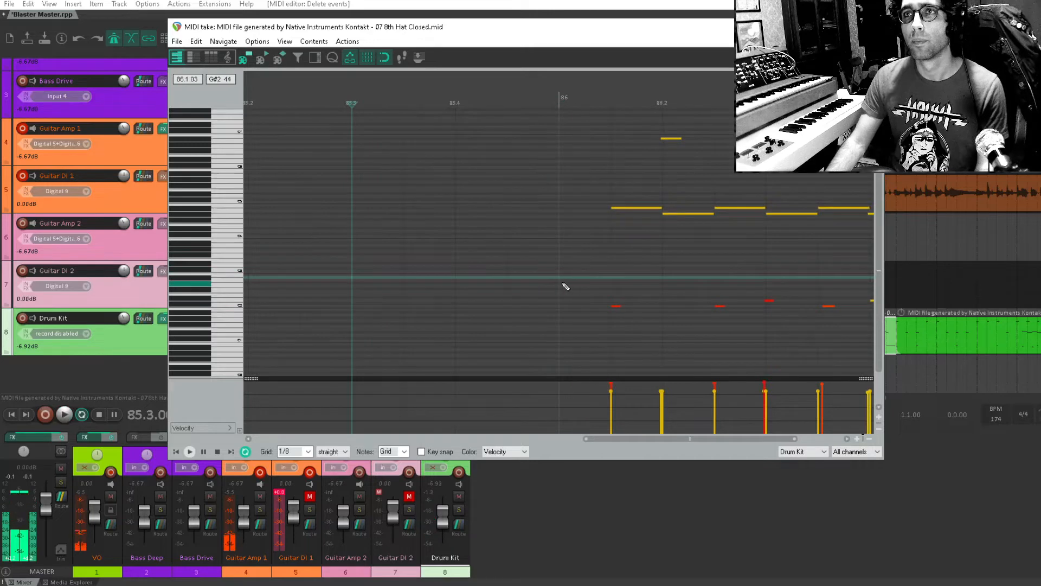
mouse_move(571, 295)
left_mouse_down()
mouse_move(582, 289)
mouse_move(585, 304)
left_mouse_up()
Turn the inserted note into a flam: shift it to D2 and add a D#2 copy starting slightly before bar 86.
scroll(565, 304, "up", 3)
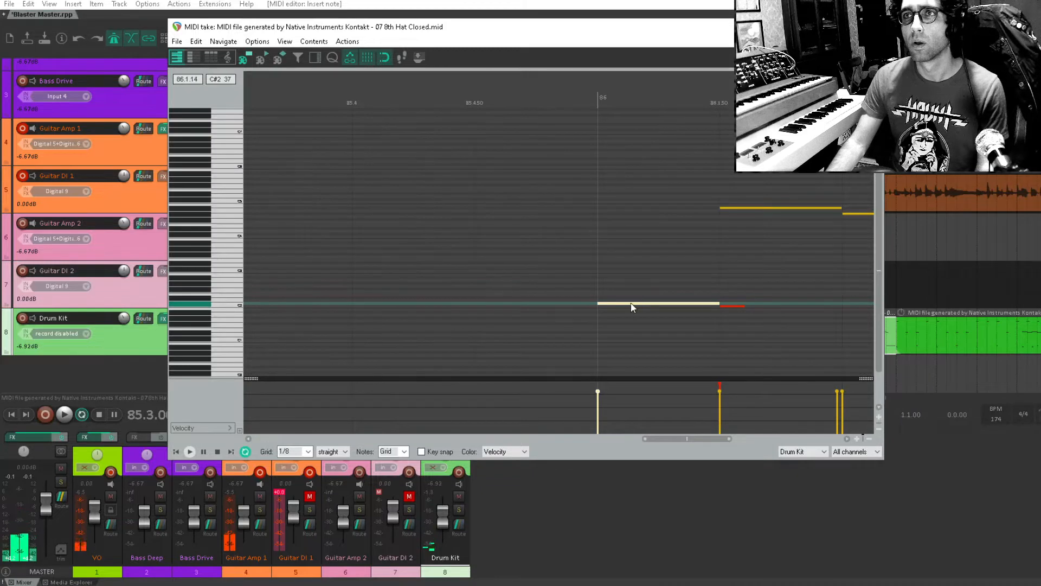
scroll(632, 306, "up", 6)
left_click_drag(627, 381, 624, 391)
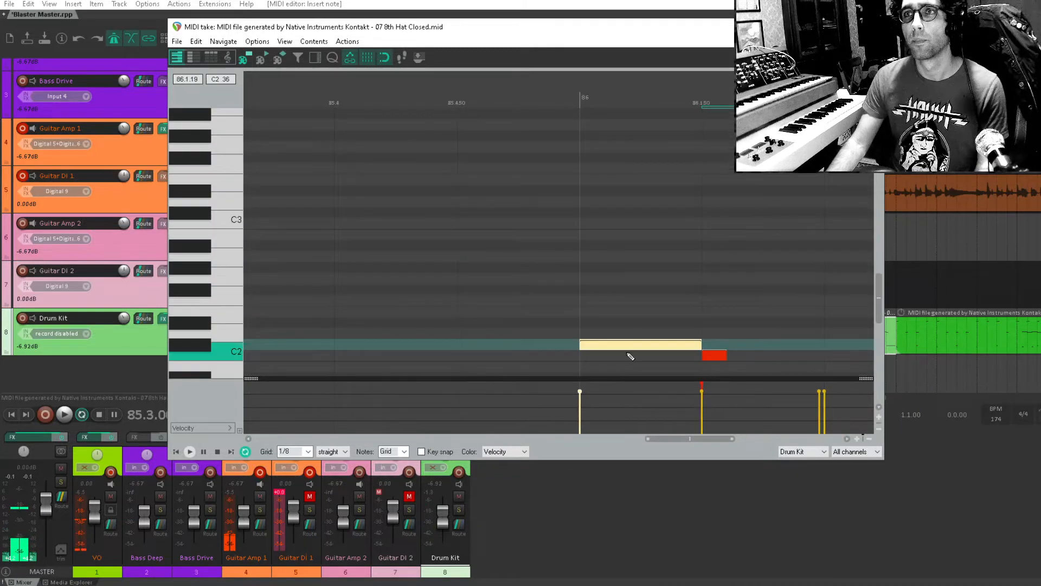
left_click_drag(627, 348, 649, 339)
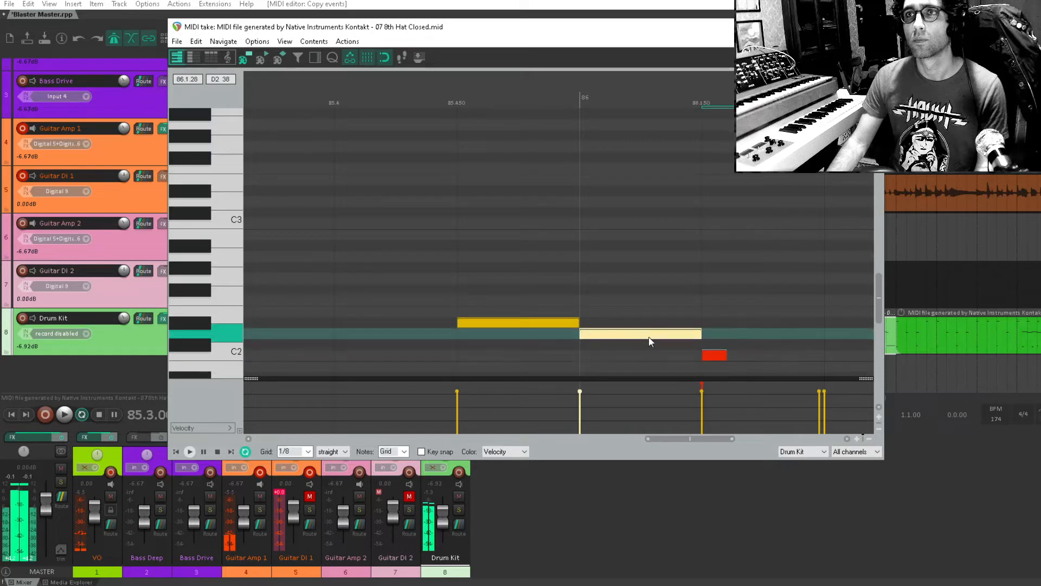
left_click_drag(516, 327, 611, 327)
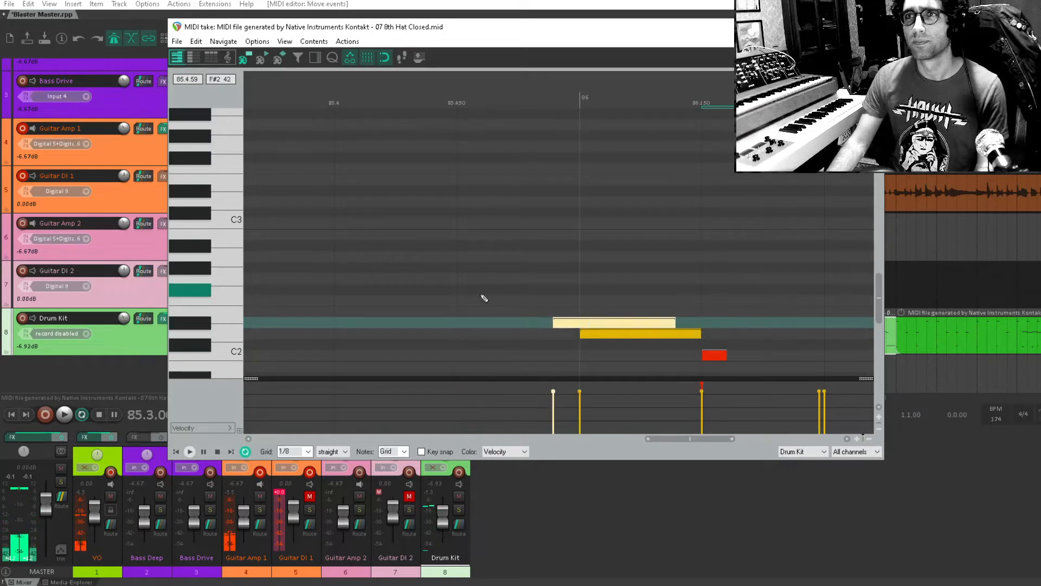
Play the flam from 85.4.50 and close the MIDI editor.
left_click(485, 298)
key("space")
key("space")
scroll(484, 298, "down", 3)
key("Escape")
scroll(484, 298, "down", 8)
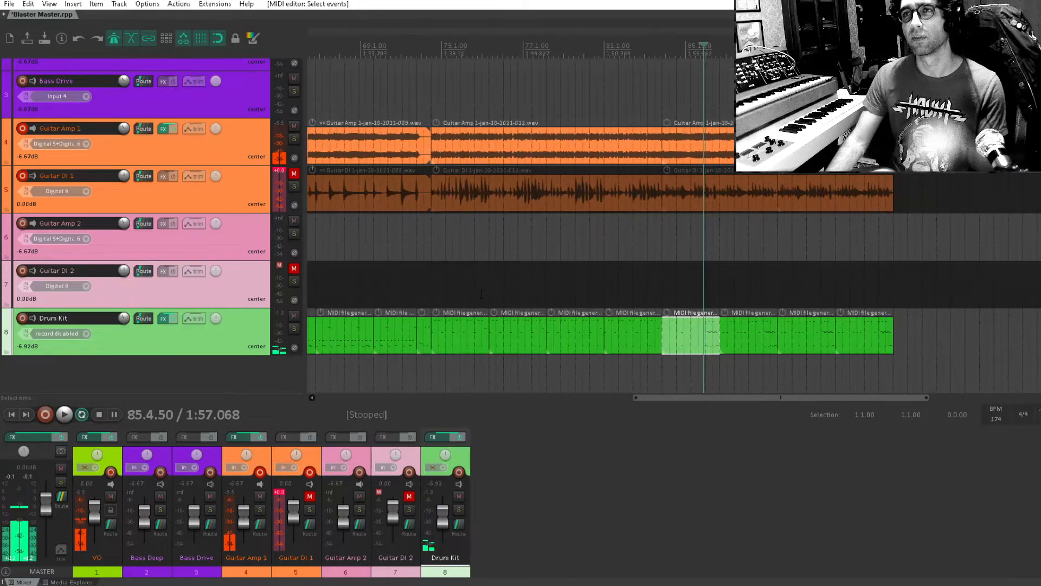
Reset the peak level meter of Guitar DI 1 and play the end of the arrangement from bar 95.
scroll(757, 324, "down", 2)
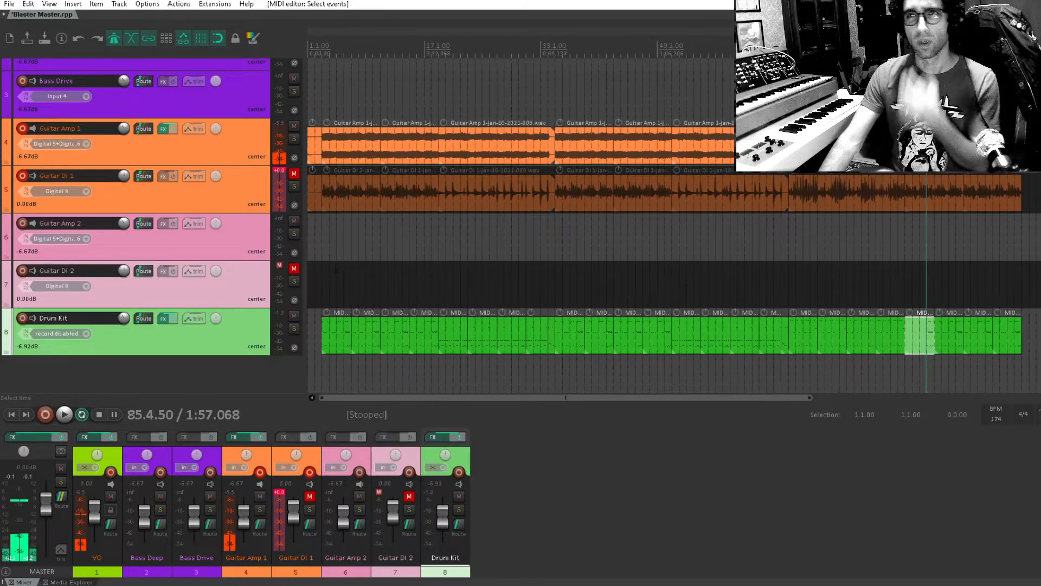
scroll(758, 324, "down", 2)
left_click(274, 186)
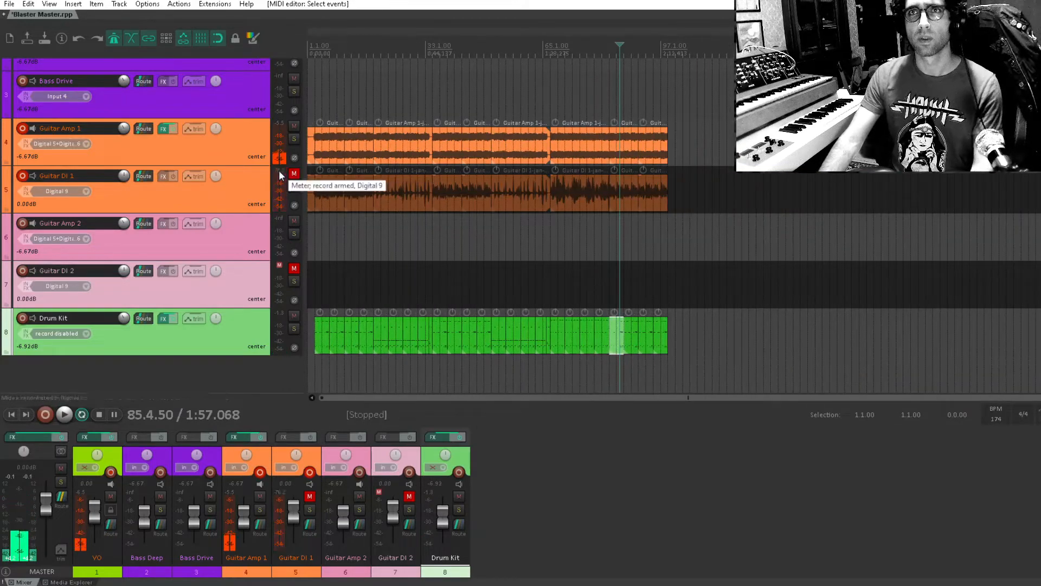
left_click_drag(466, 201, 522, 256)
left_click(522, 304)
key("space")
left_click_drag(541, 306, 615, 248)
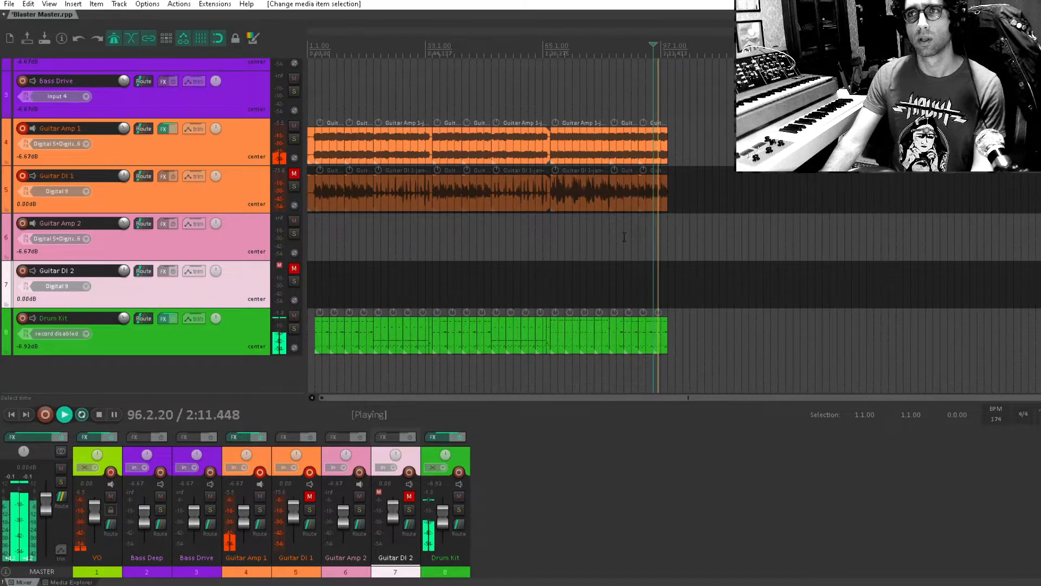
scroll(623, 241, "up", 3)
scroll(653, 237, "down", 3)
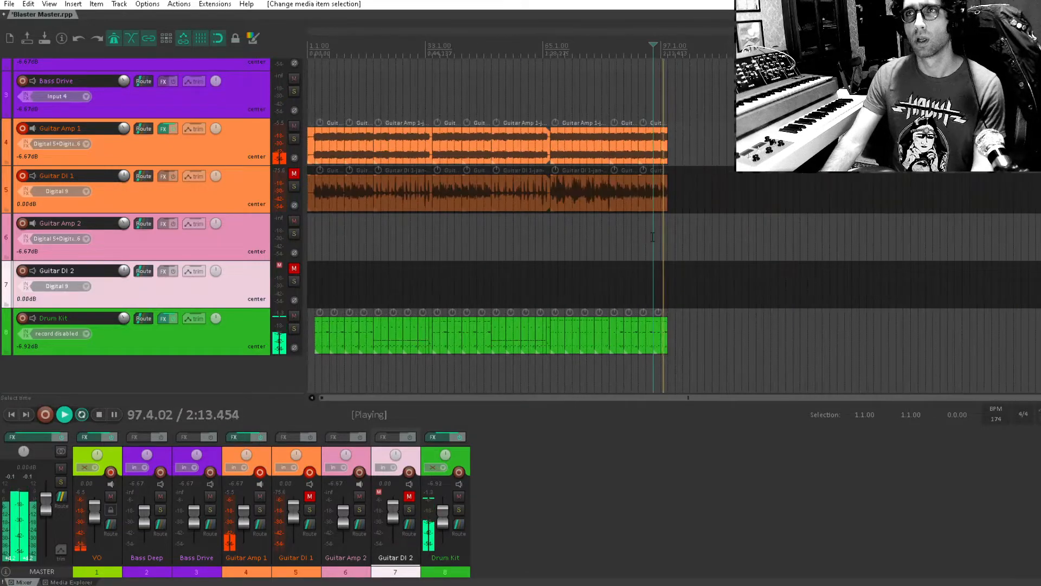
key("space")
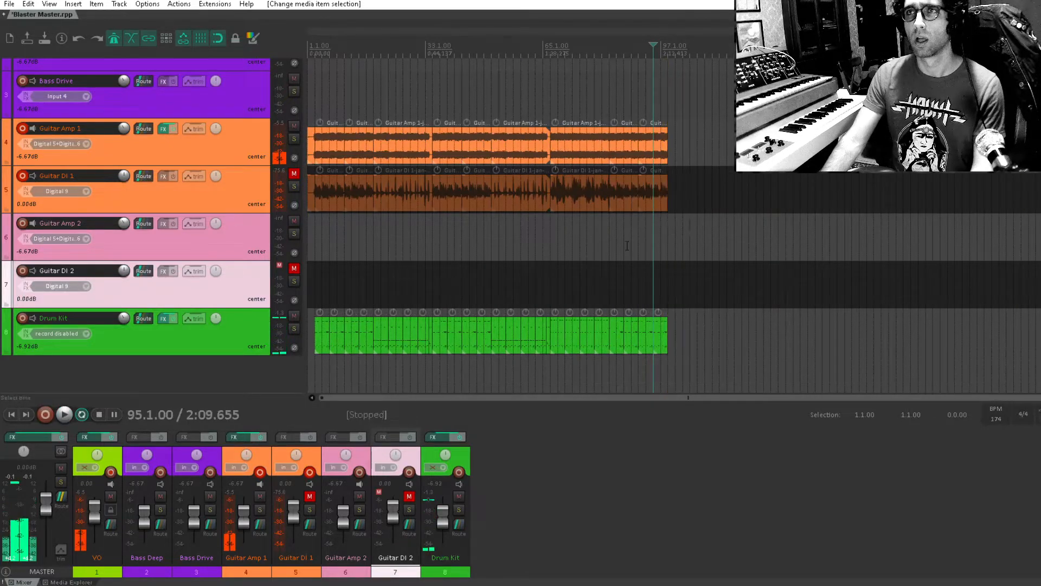
Copy the guitar and drum items of the riff starting at bar 19 to the end of the arrangement at bar 99.
left_click_drag(587, 252, 588, 261)
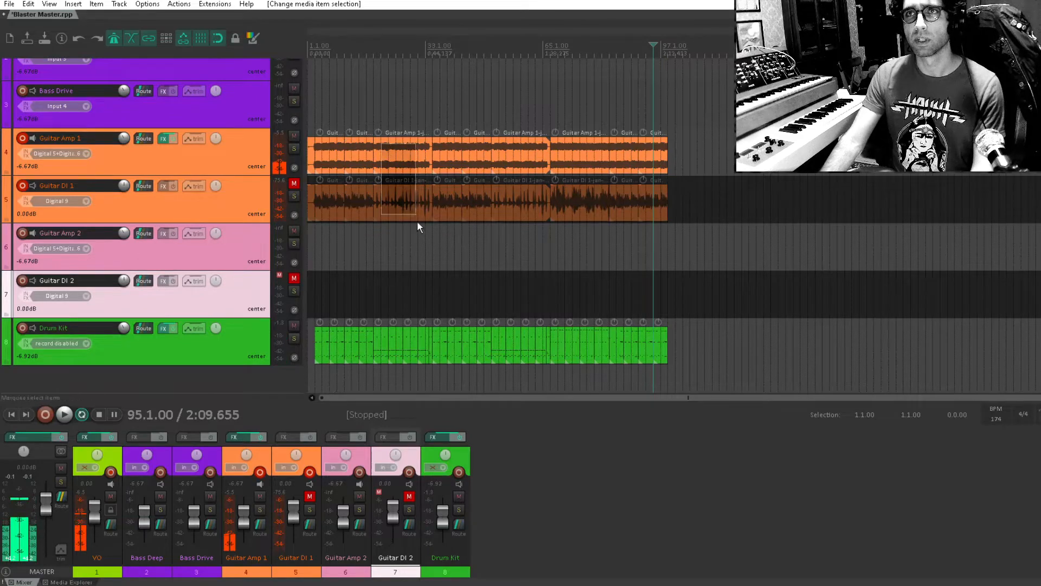
left_click_drag(418, 222, 425, 347)
left_click_drag(389, 181, 678, 157)
Play the transition from bar 97 into the copied riff at bar 99.
left_click(662, 120)
key("space")
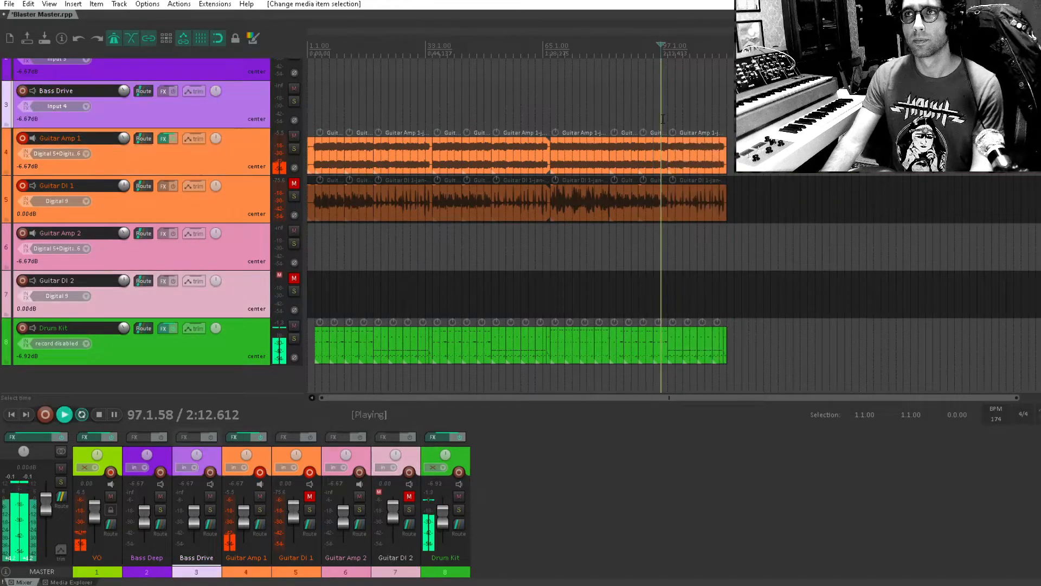
scroll(662, 120, "up", 4)
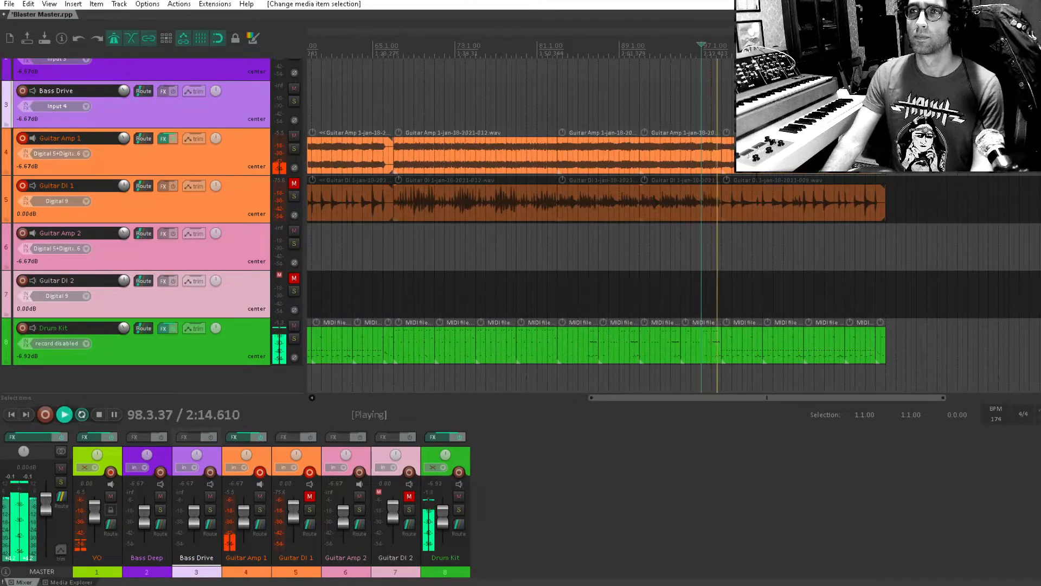
scroll(690, 185, "up", 5)
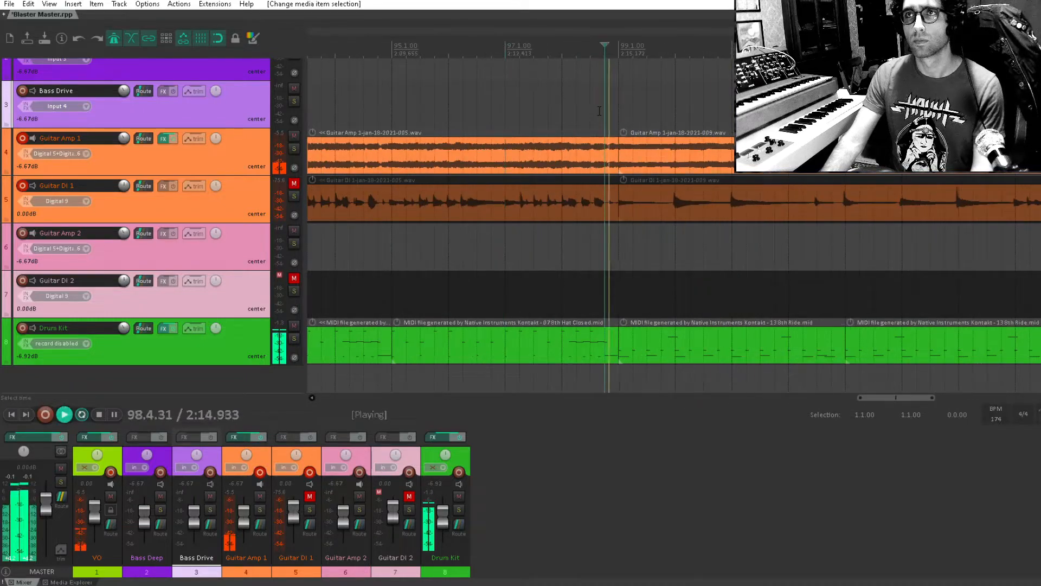
scroll(600, 110, "down", 5)
key("space")
scroll(562, 137, "down", 3)
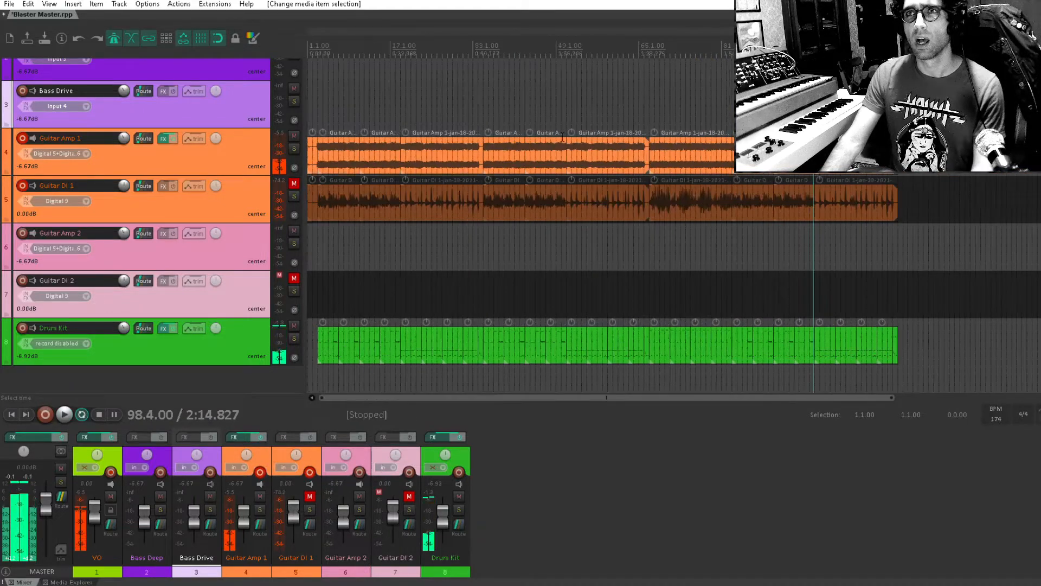
Spot-check the arrangement by playing excerpts around bars 38, 54, 67 and 100 to compare the riff sections.
left_click(507, 118)
key("space")
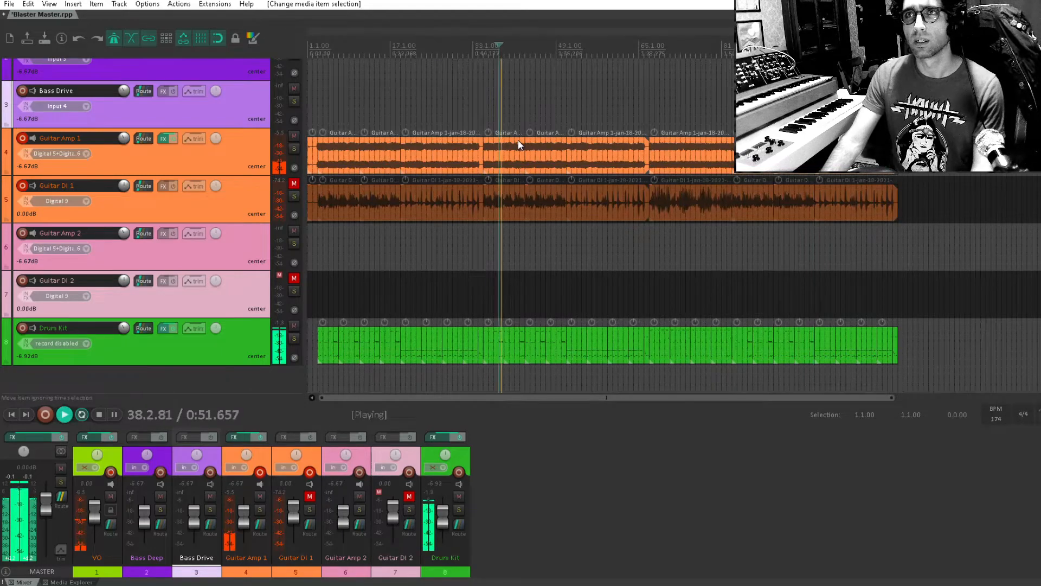
left_click(578, 111)
left_click_drag(605, 101, 554, 91)
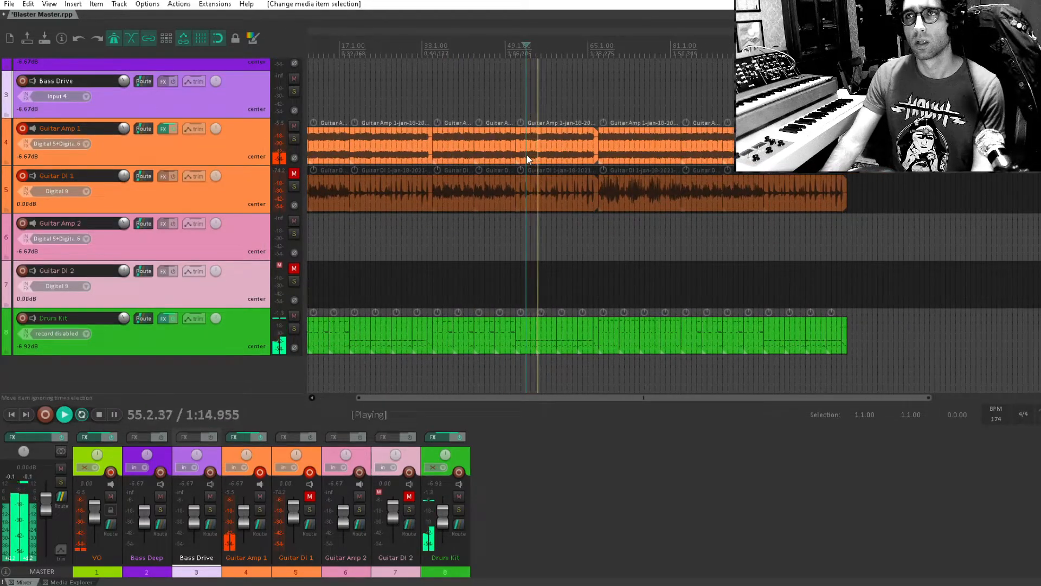
key("space")
left_click(600, 109)
key("space")
key("space")
left_click(769, 108)
key("space")
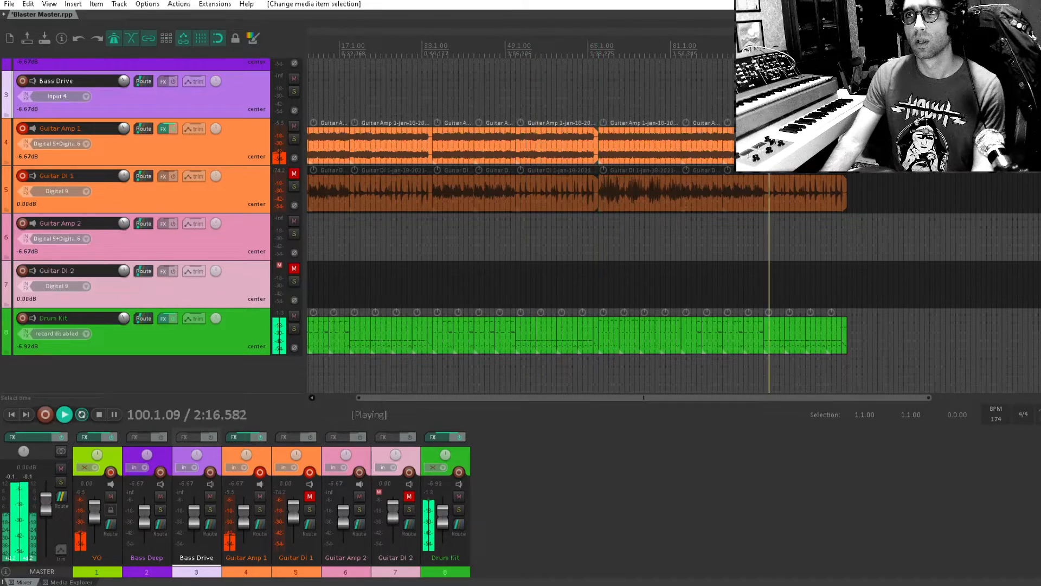
left_click(625, 106)
key("space")
Copy the guitar and drum items of bars 67 to 83 to the end, starting directly at bar 115.
left_click_drag(611, 109, 669, 346)
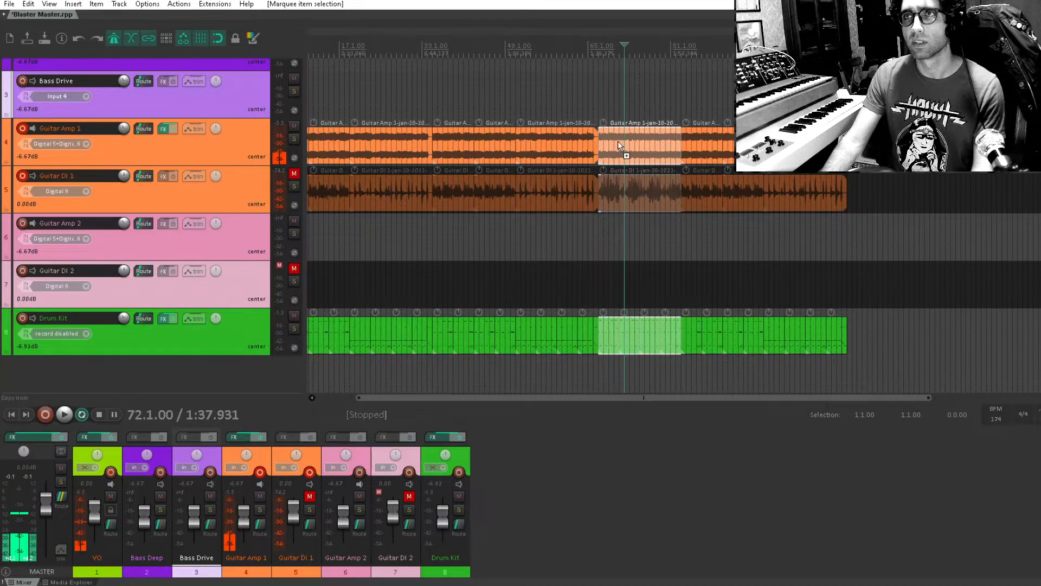
left_click_drag(618, 144, 872, 143)
left_click(860, 144)
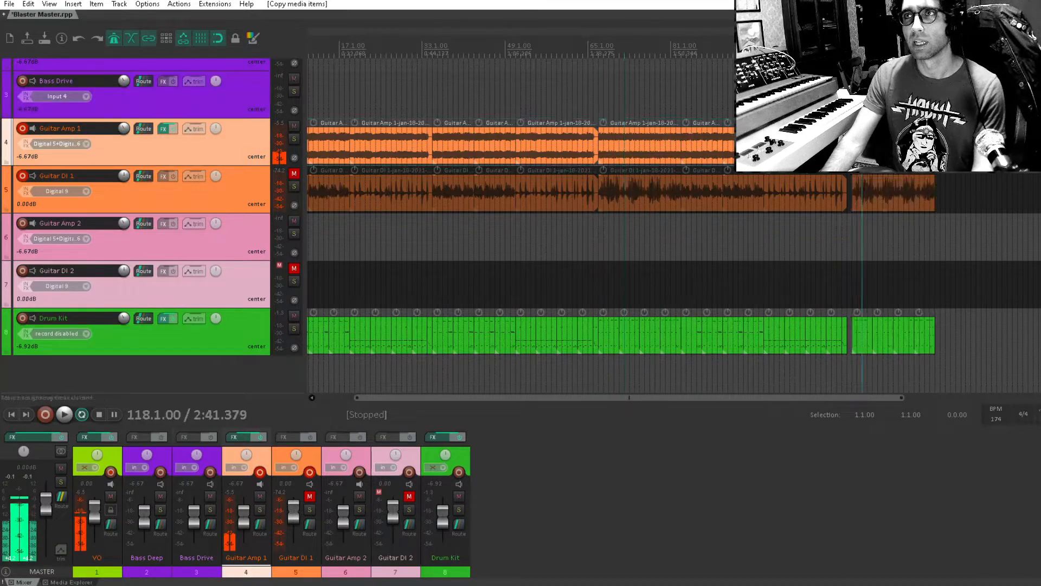
scroll(860, 144, "up", 5)
left_click_drag(661, 86, 996, 329)
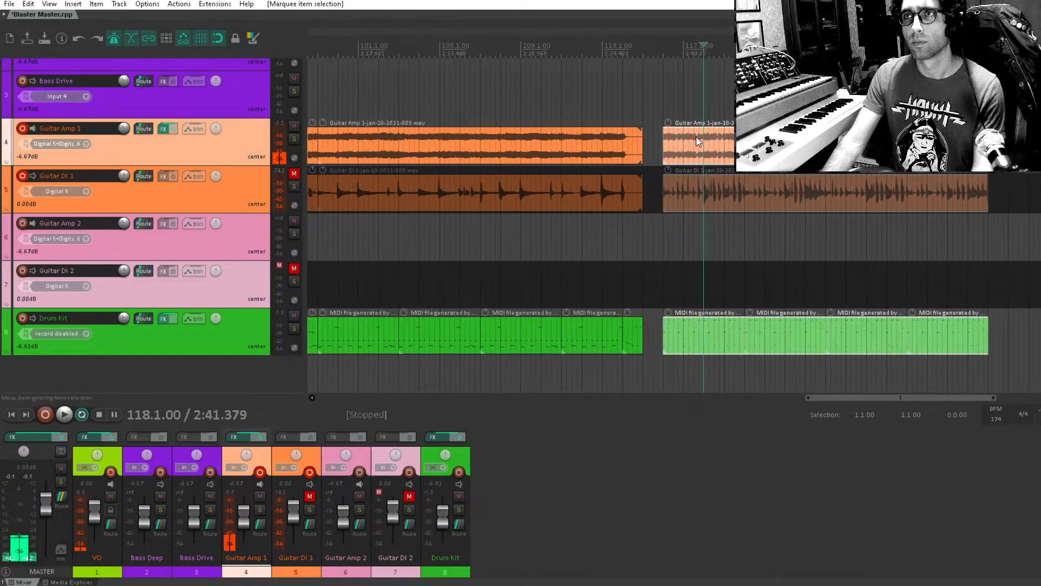
left_click_drag(697, 141, 676, 142)
Play the copied section at bar 115 through to its end just before bar 131.
left_click(958, 95)
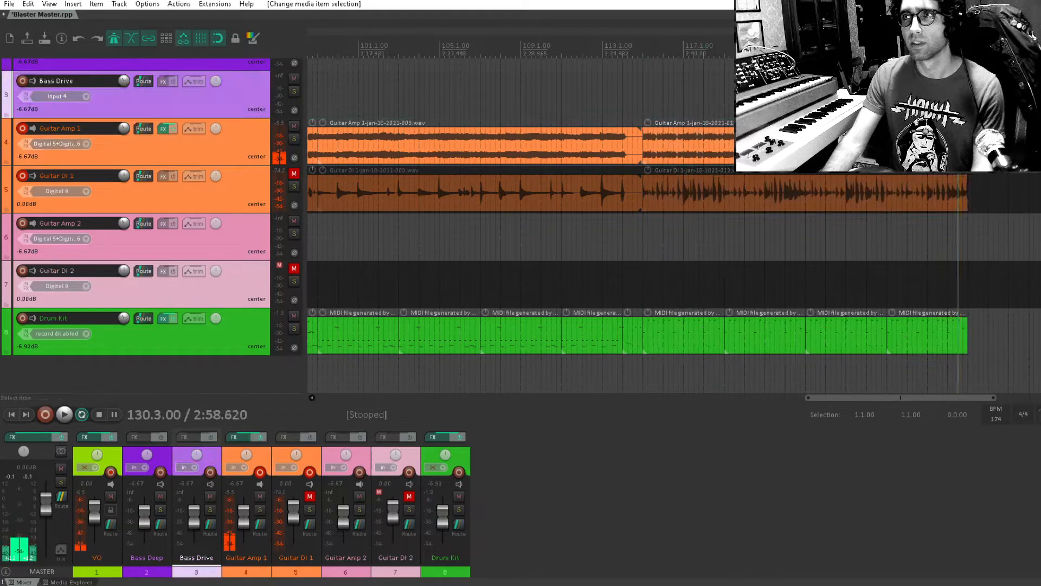
key("space")
scroll(592, 106, "down", 5)
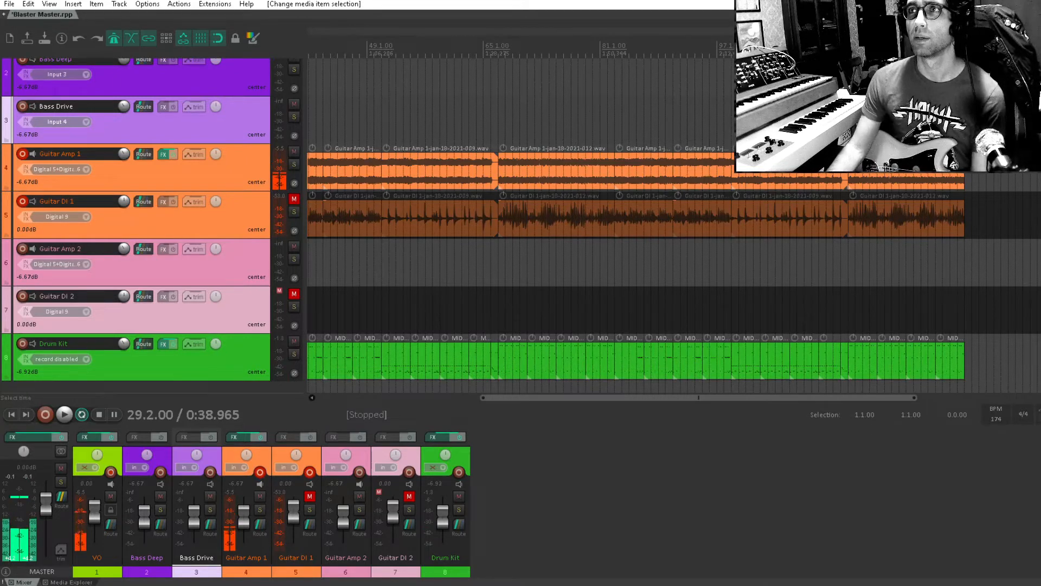
left_click(892, 78)
key("space")
left_click(928, 120)
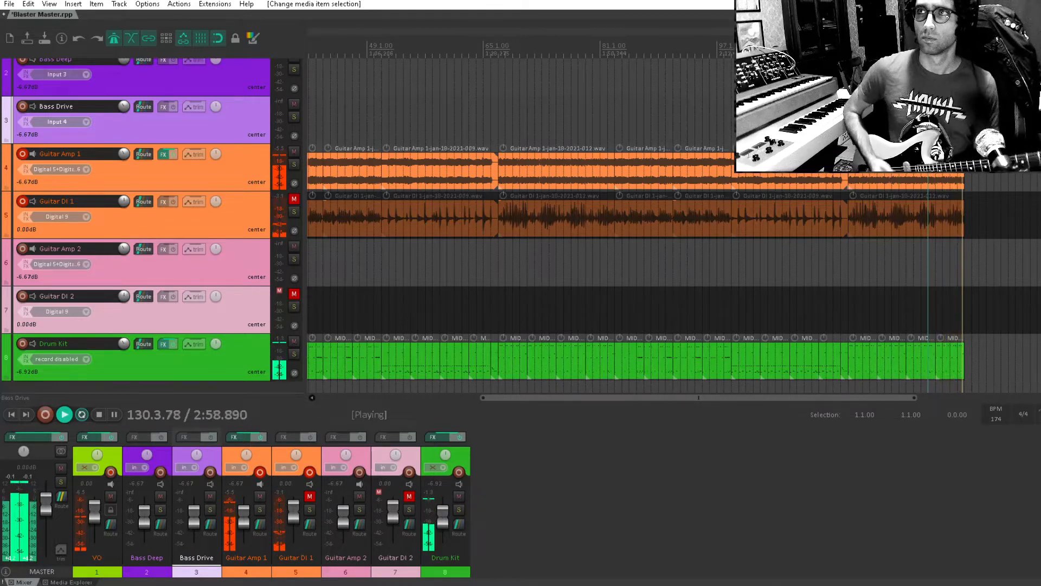
key("space")
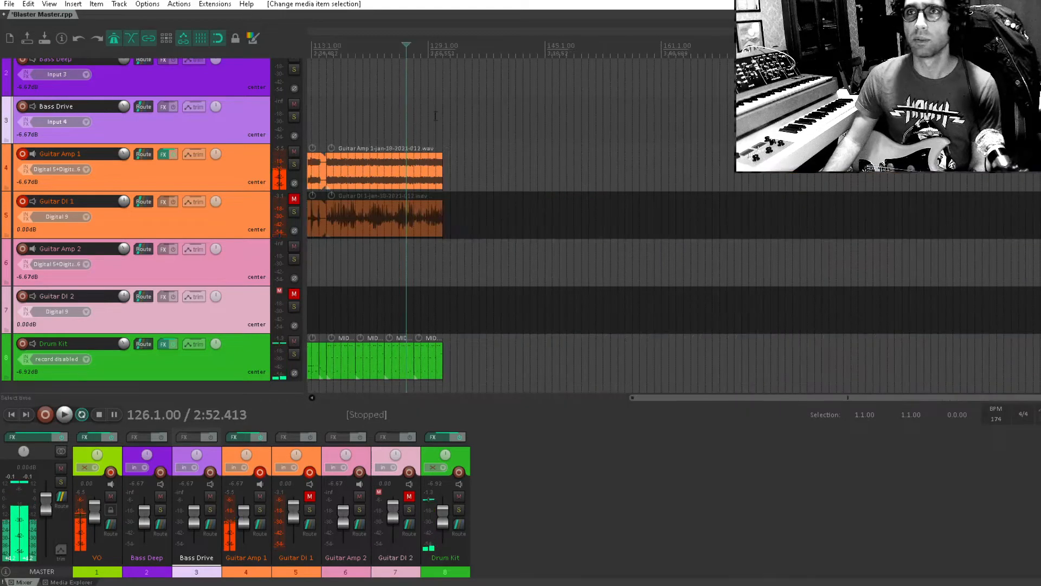
Try recording a new guitar take on Guitar Amp 1 and Guitar DI 1 from bar 131.
left_click(441, 116)
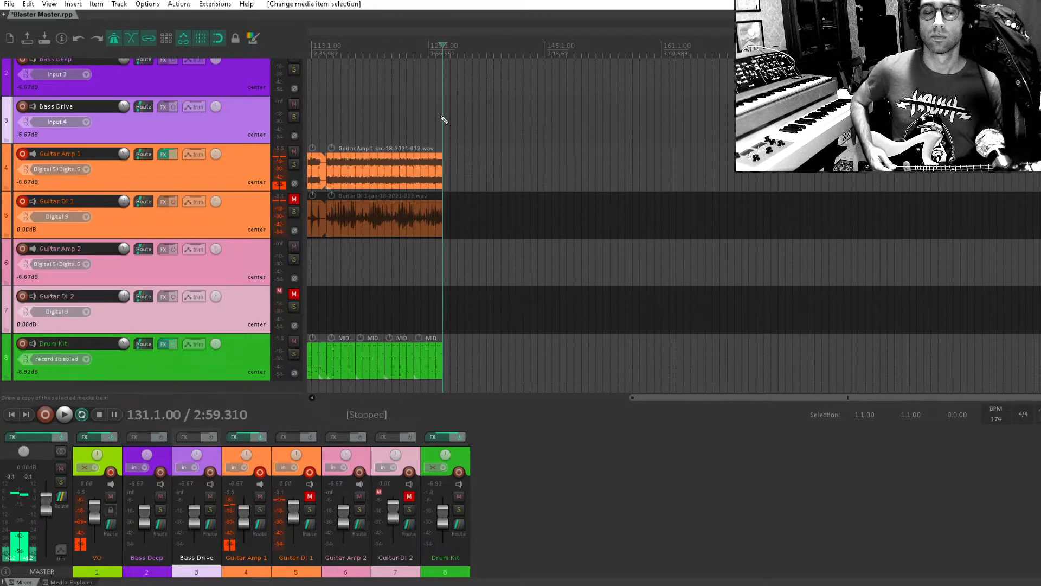
key("ctrl+r")
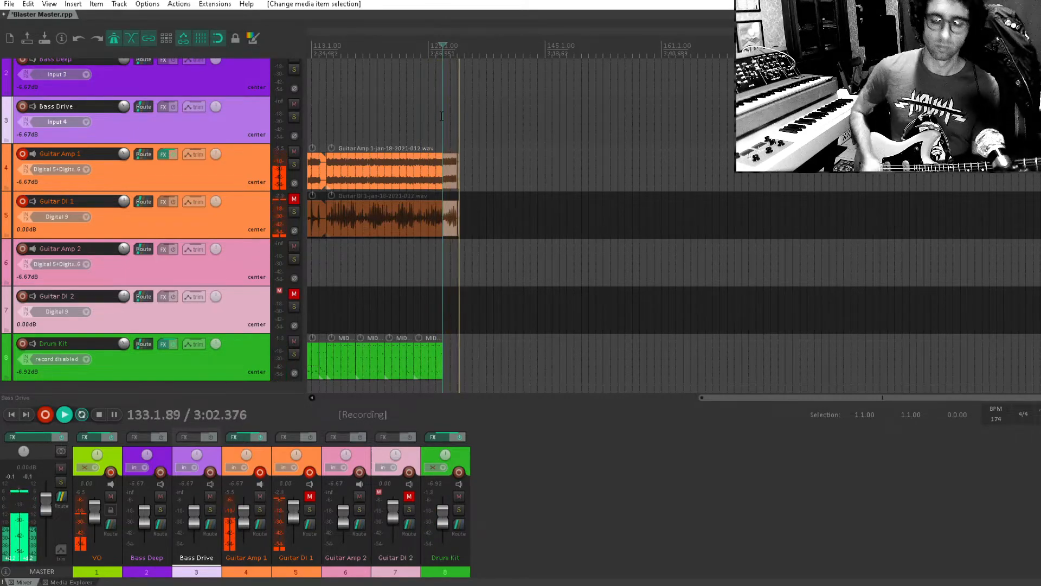
key("space")
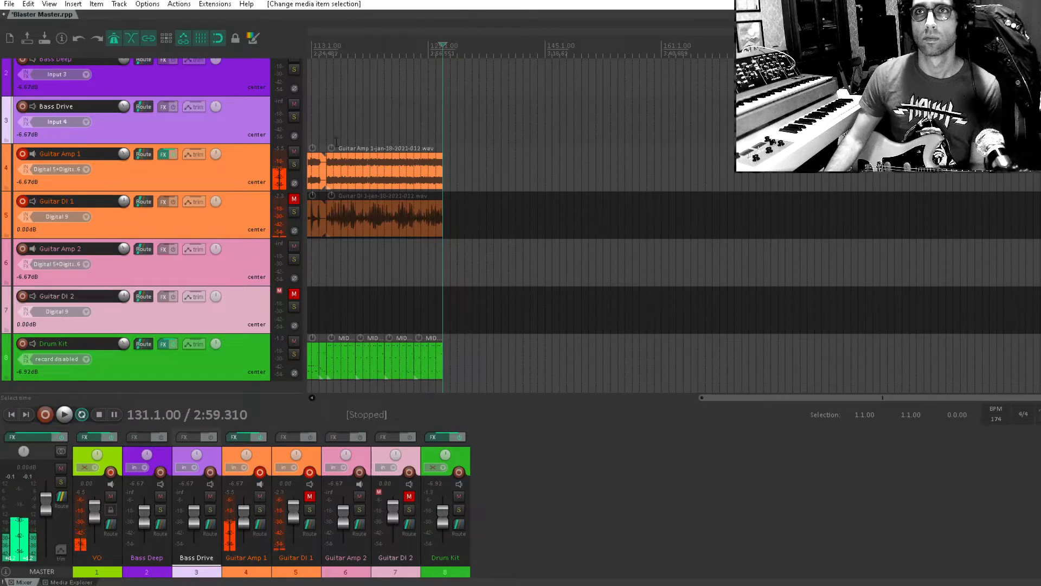
Listen to the start of the copied riff from bar 116 and again from bar 118.
left_click(336, 143)
key("space")
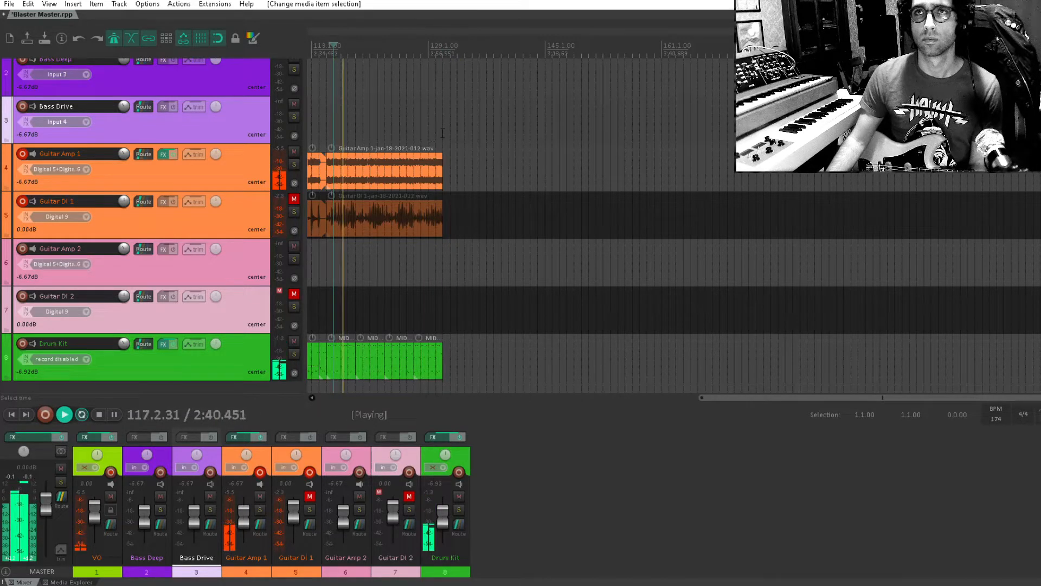
key("space")
left_click(442, 133)
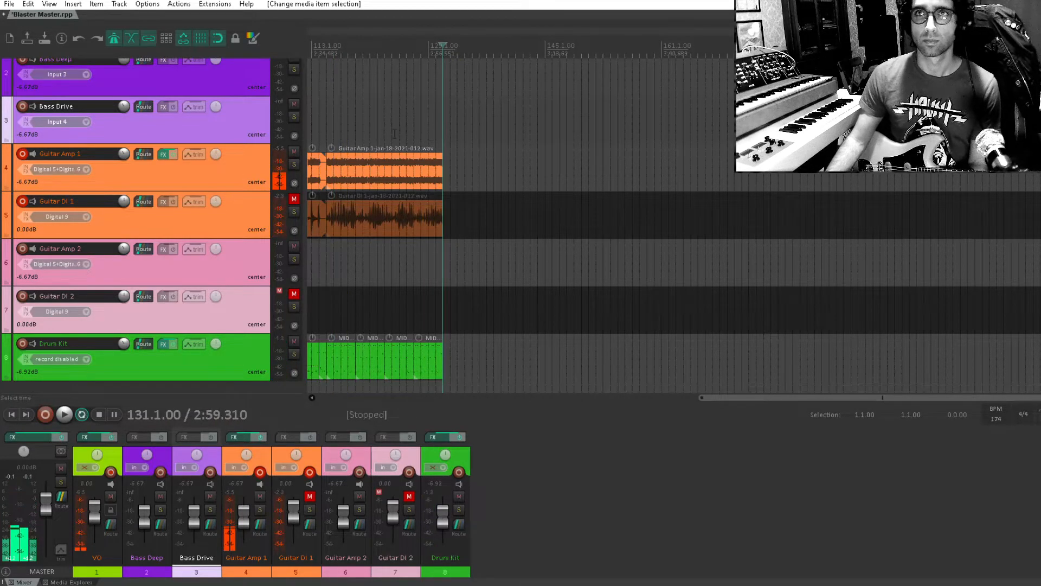
left_click(348, 134)
key("space")
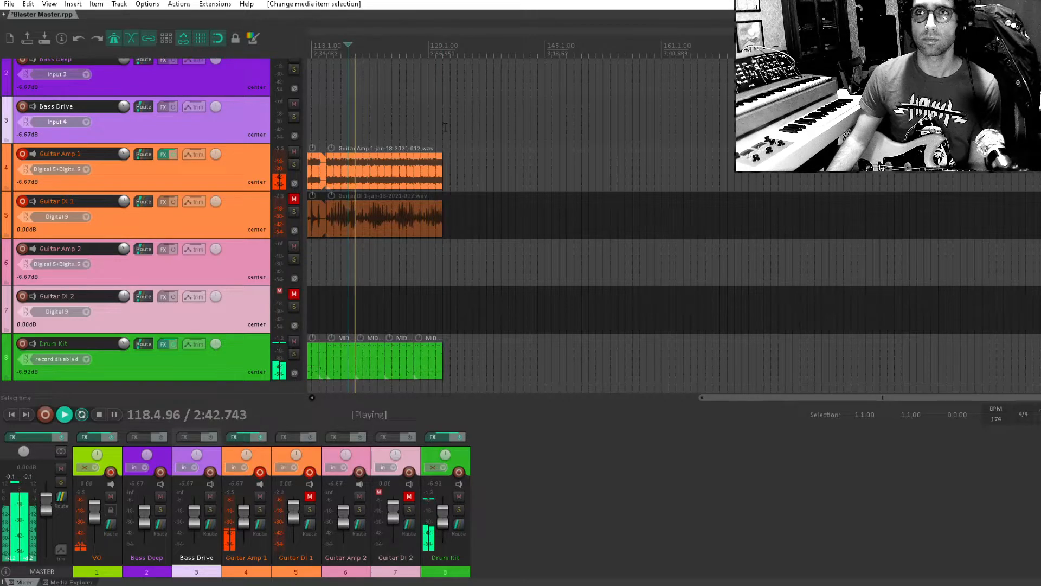
key("space")
Try another guitar recording from bar 131 without drums and undo the take.
left_click(442, 127)
key("ctrl+r")
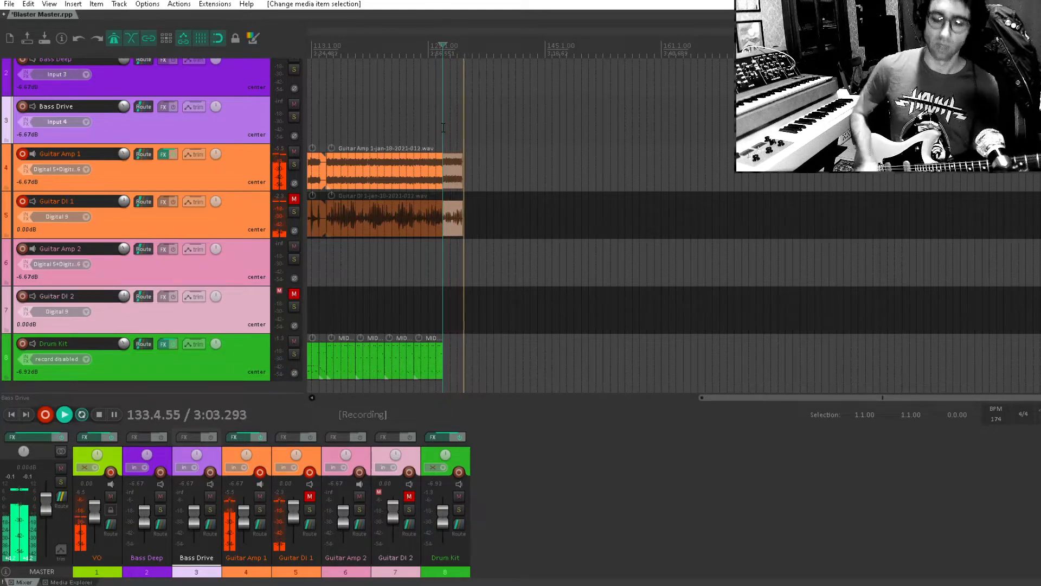
key("space")
key("ctrl+z")
Duplicate the Drum Kit items of bars 115 to 131 so the groove continues to bar 147.
left_click_drag(421, 275, 466, 252)
left_click_drag(557, 279, 389, 351)
key("ctrl+d")
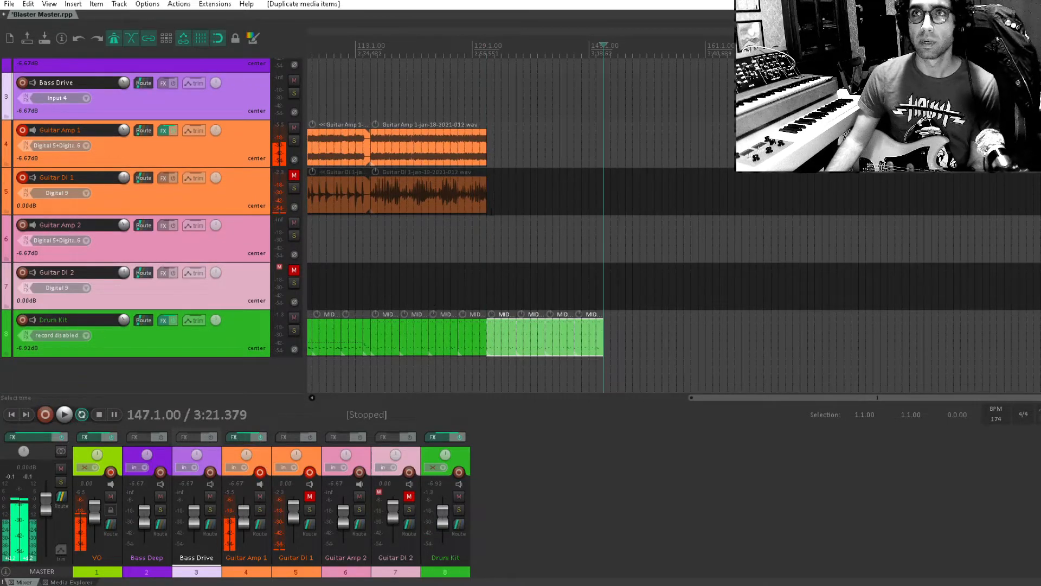
Record a guitar take on Guitar Amp 1 and Guitar DI 1 from bar 131 past bar 147.
left_click(497, 230)
key("ctrl+r")
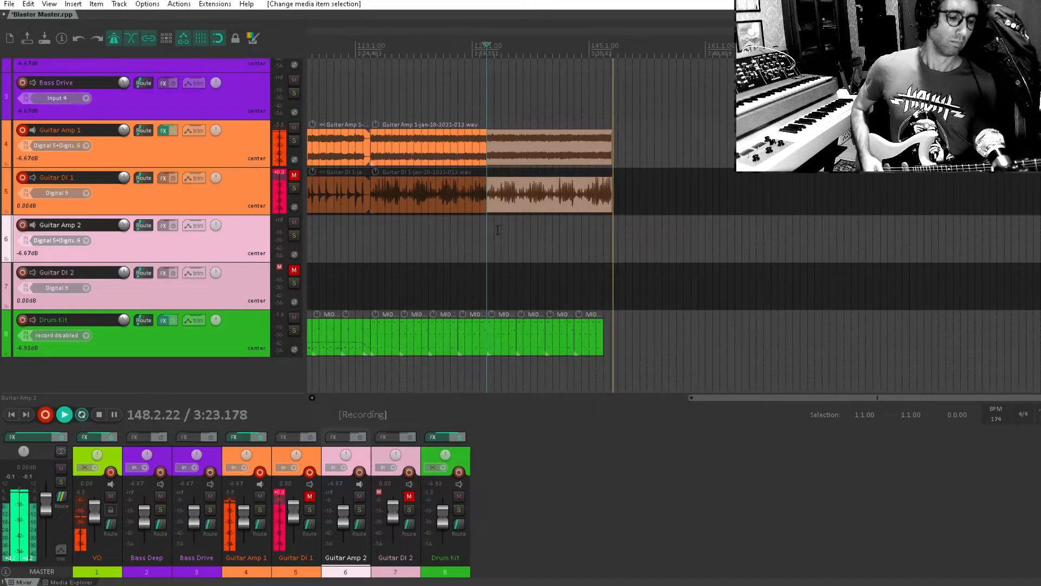
key("space")
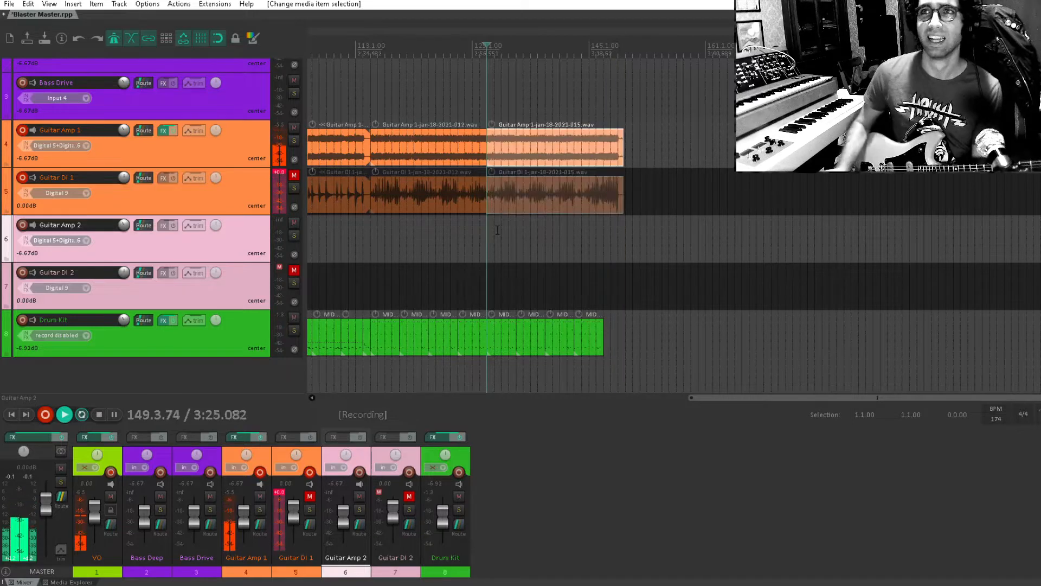
Duplicate the last Drum Kit item to fill bars 147 to 151 and re-record the guitar ending from bar 147.
left_click(583, 333)
key("ctrl+d")
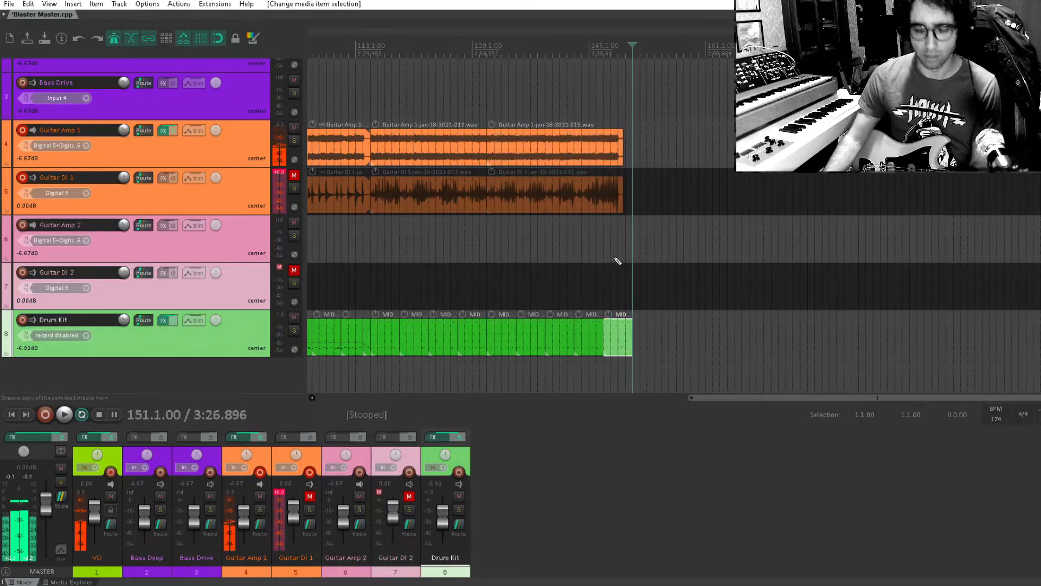
left_click(603, 237)
key("ctrl+r")
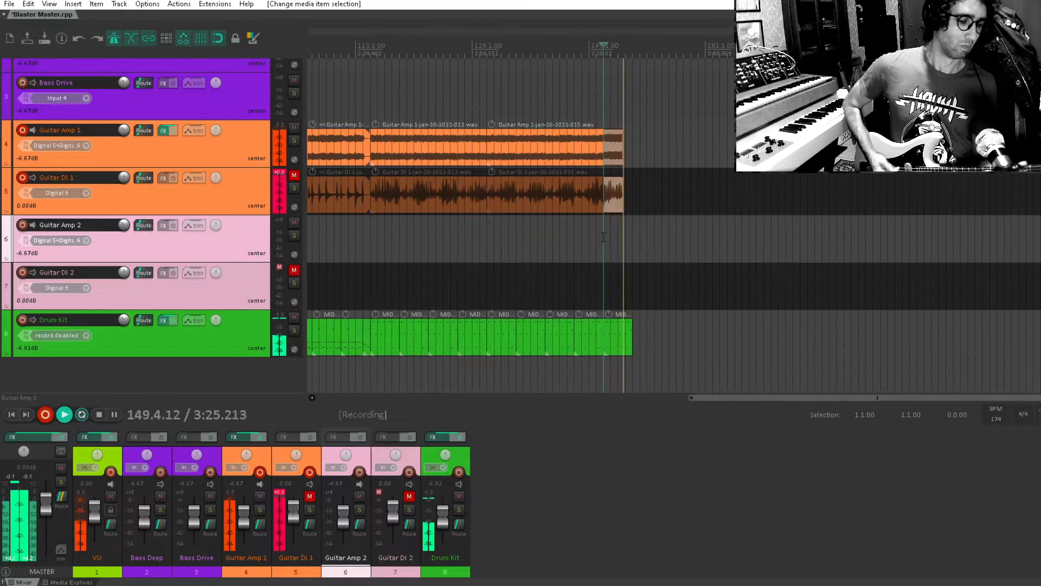
key("space")
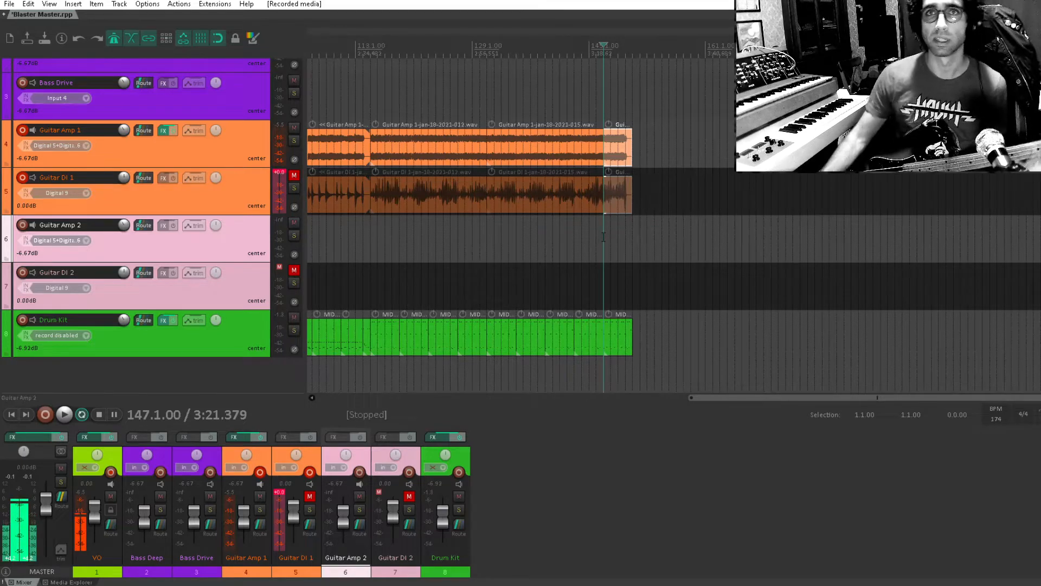
Disarm recording on Guitar Amp 1 and Guitar DI 1 and save the project.
left_click(22, 177)
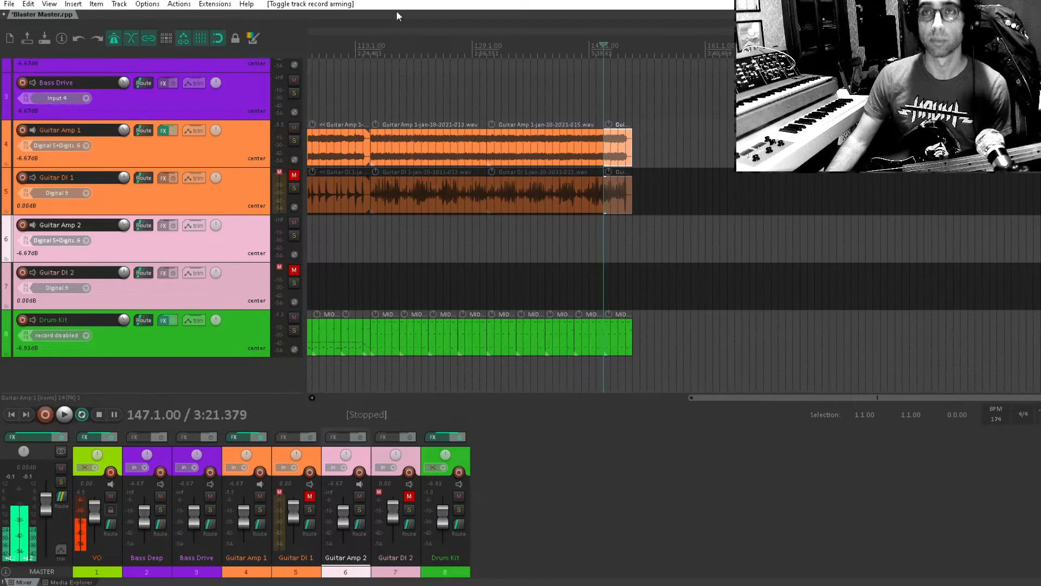
key("ctrl+s")
scroll(213, 231, "up", 1)
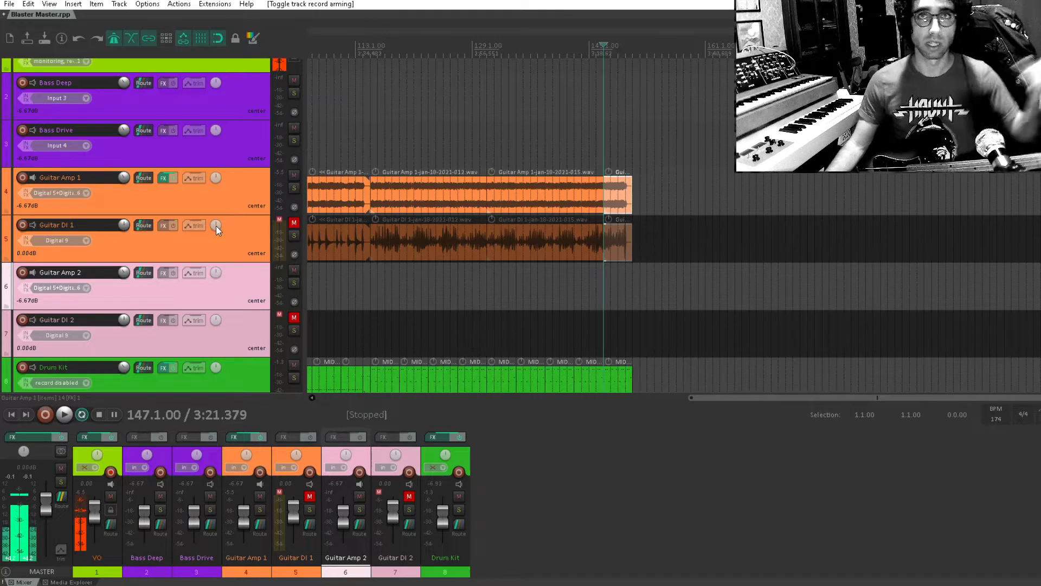
Arm the Bass Deep and Bass Drive tracks for recording.
scroll(209, 218, "up", 1)
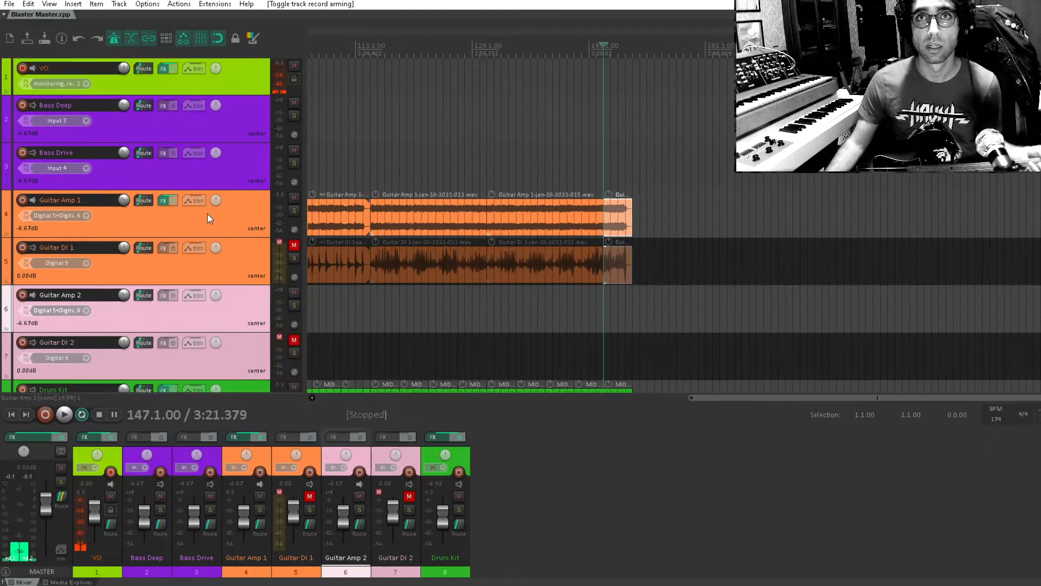
left_click(22, 105)
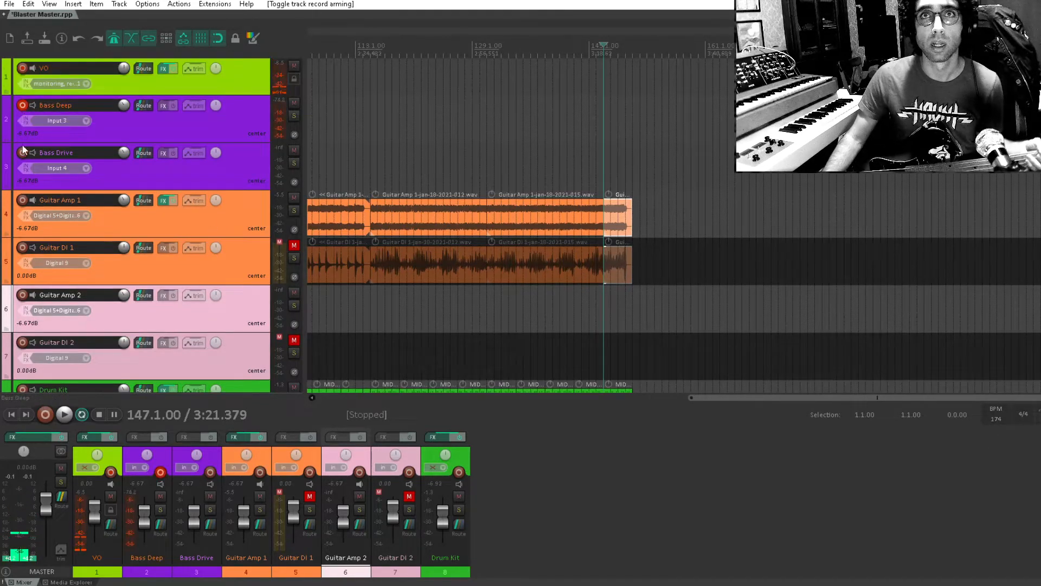
left_click(23, 152)
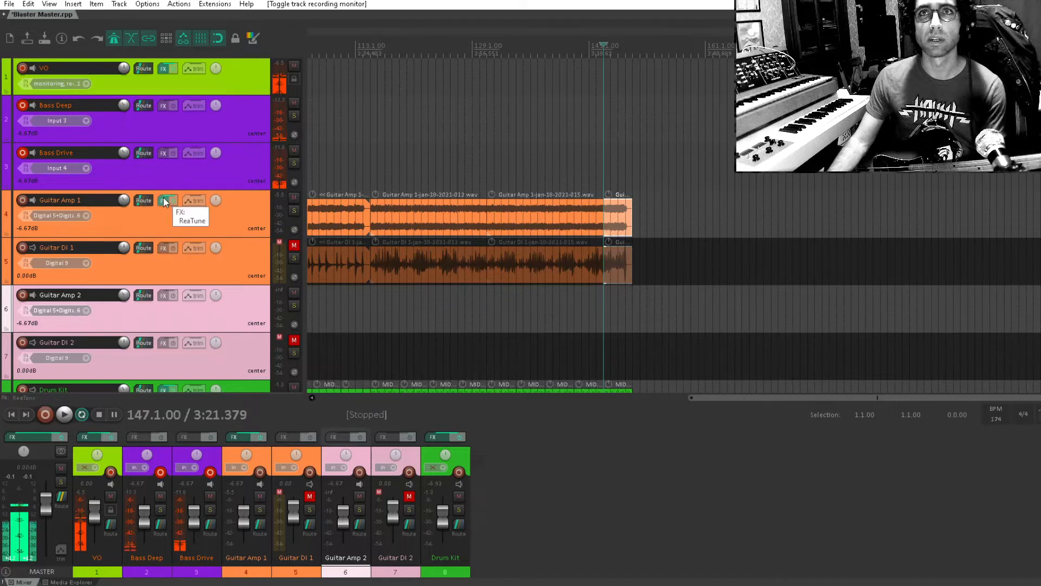
Copy the ReaTune effect from Guitar Amp 1 to Bass Drive for tuning the bass, close its window and save the project.
left_click_drag(163, 161, 163, 154)
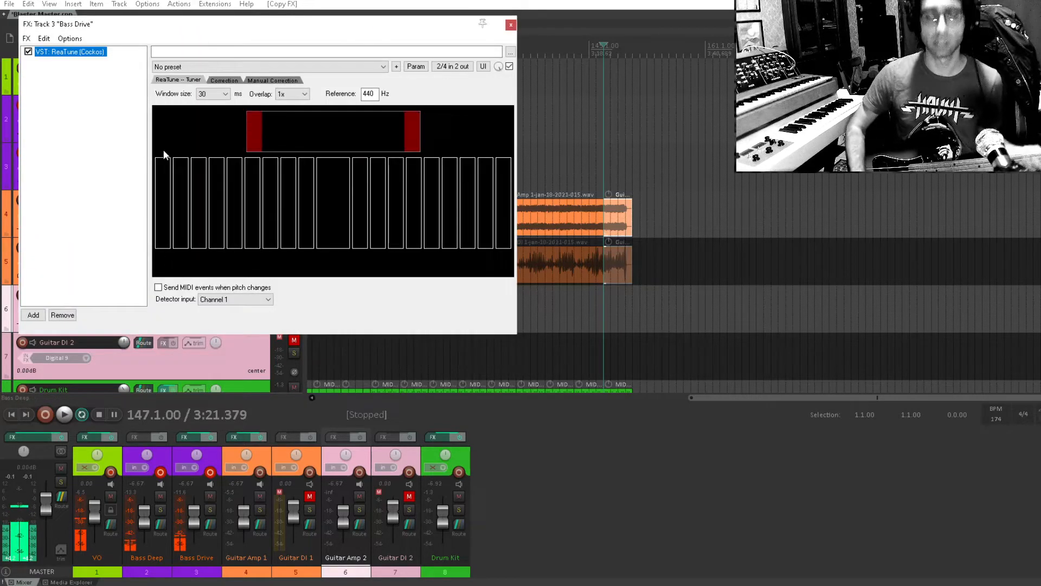
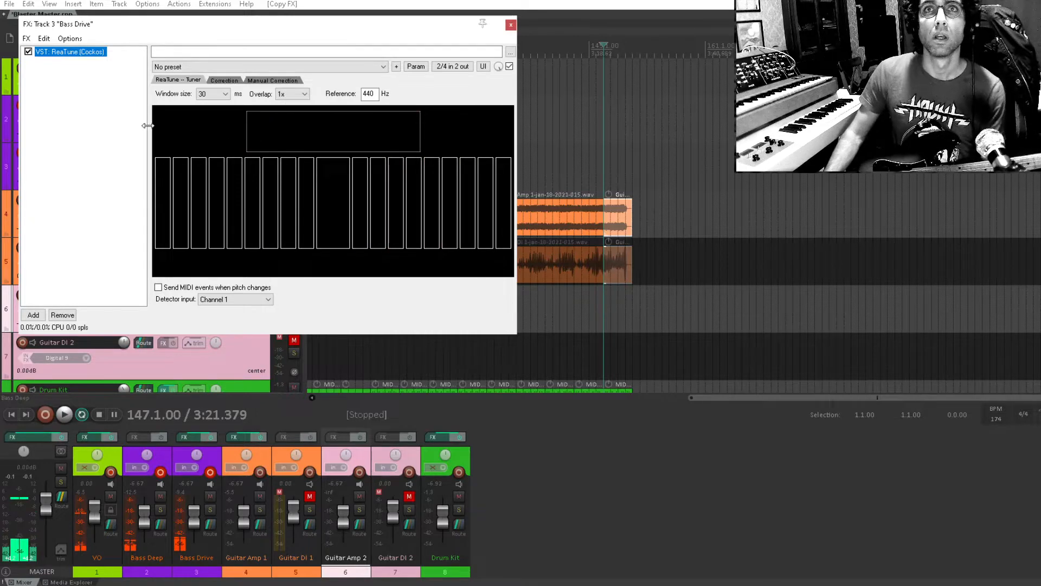
left_click(127, 131)
left_click(80, 231)
key("Escape")
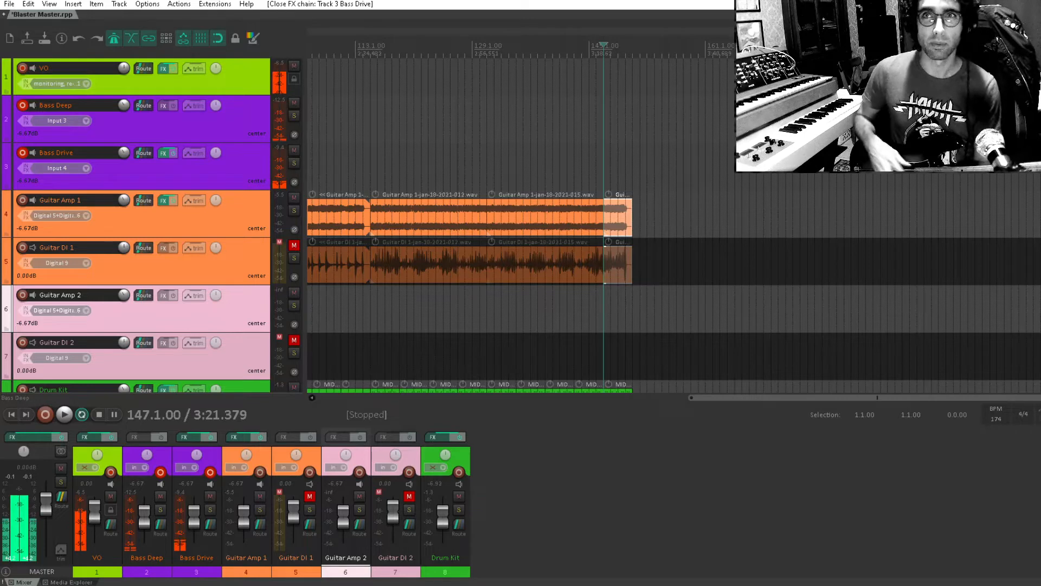
key("ctrl+s")
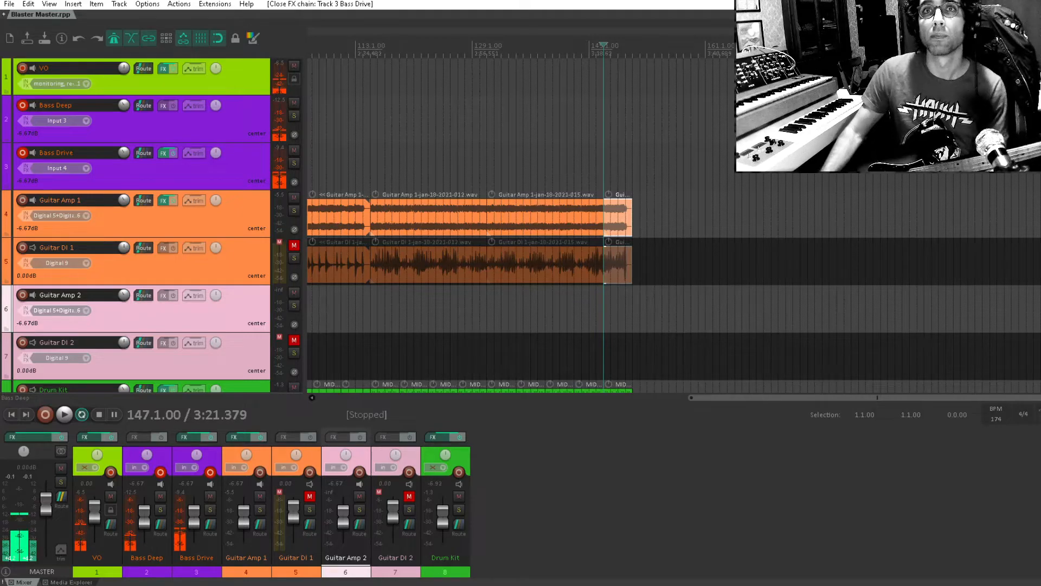
Return to the song's opening and place the edit cursor at bar 3 on the Bass Drive track.
left_click_drag(347, 198, 902, 174)
scroll(554, 174, "down", 3)
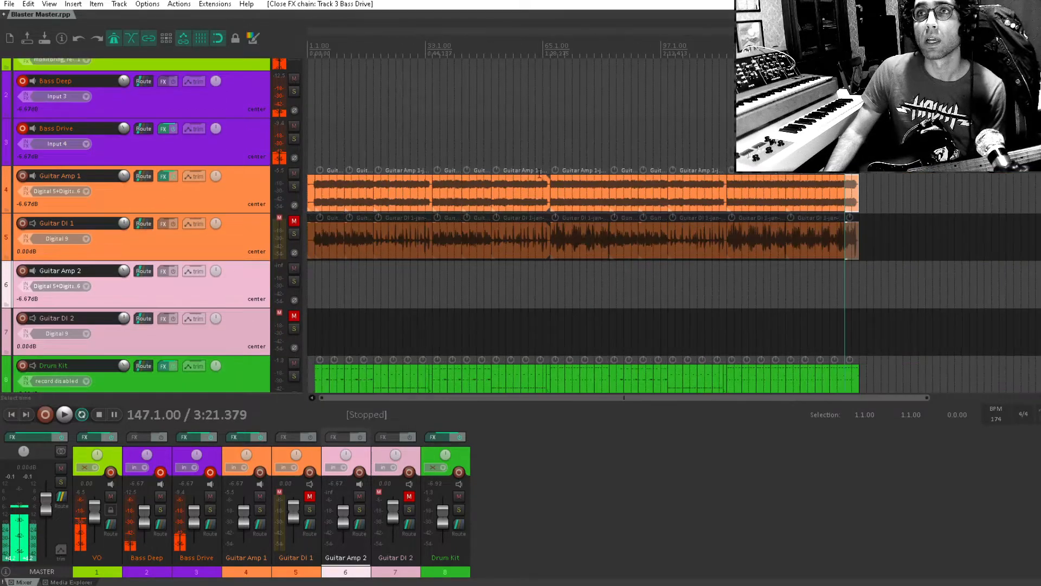
left_click_drag(555, 175, 708, 171)
scroll(707, 171, "down", 2)
left_click(324, 119)
scroll(324, 119, "up", 2)
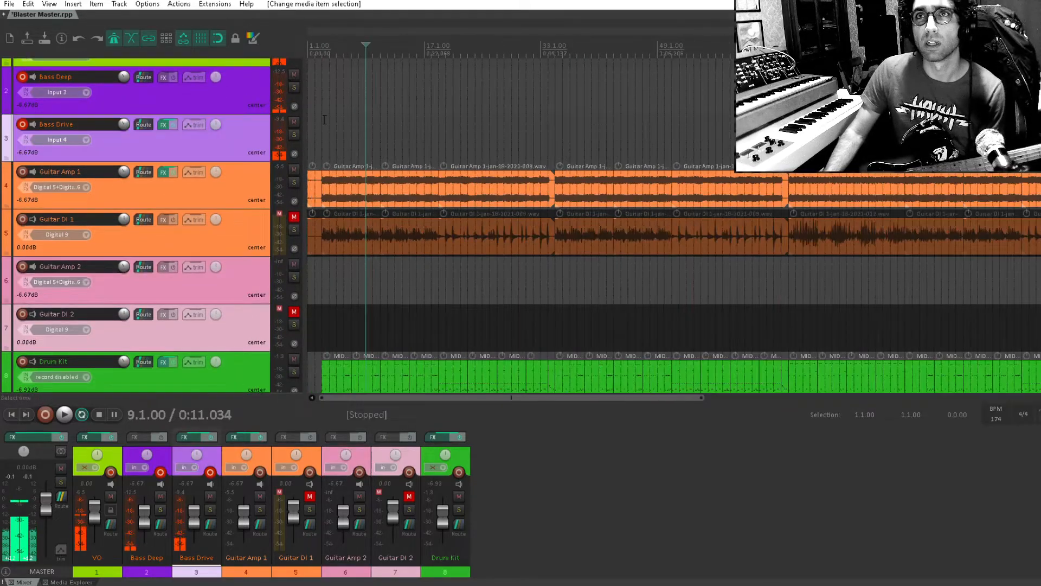
left_click(324, 123)
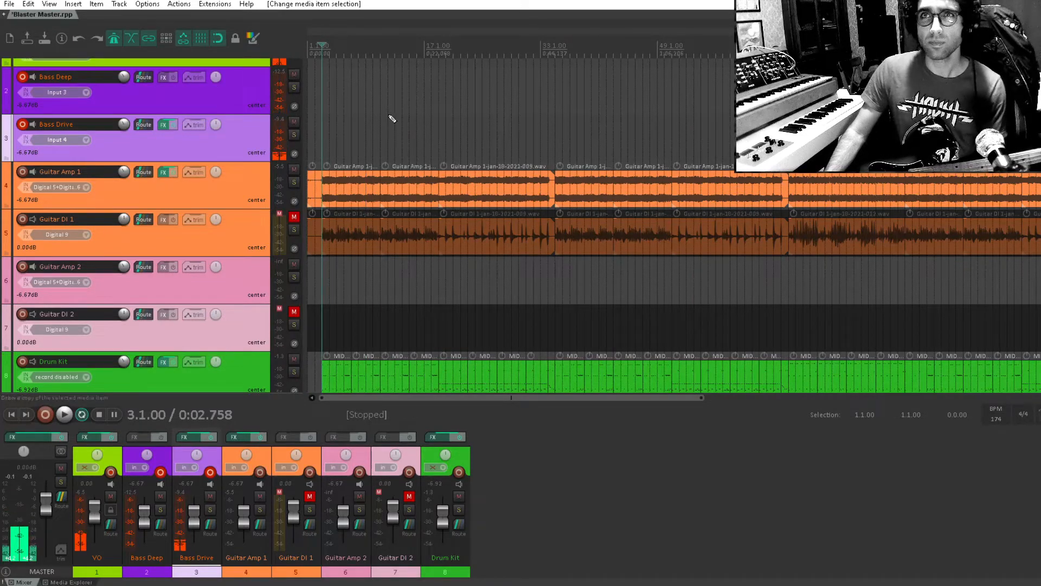
Save the project and move the edit cursor to the project start at bar 1.
key("ctrl+s")
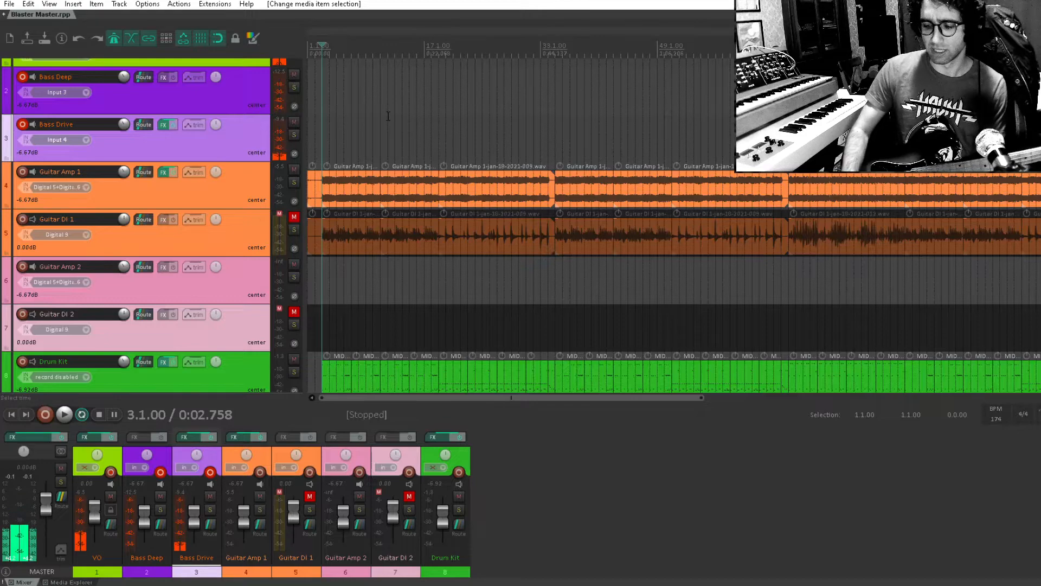
key("Home")
scroll(389, 115, "up", 5)
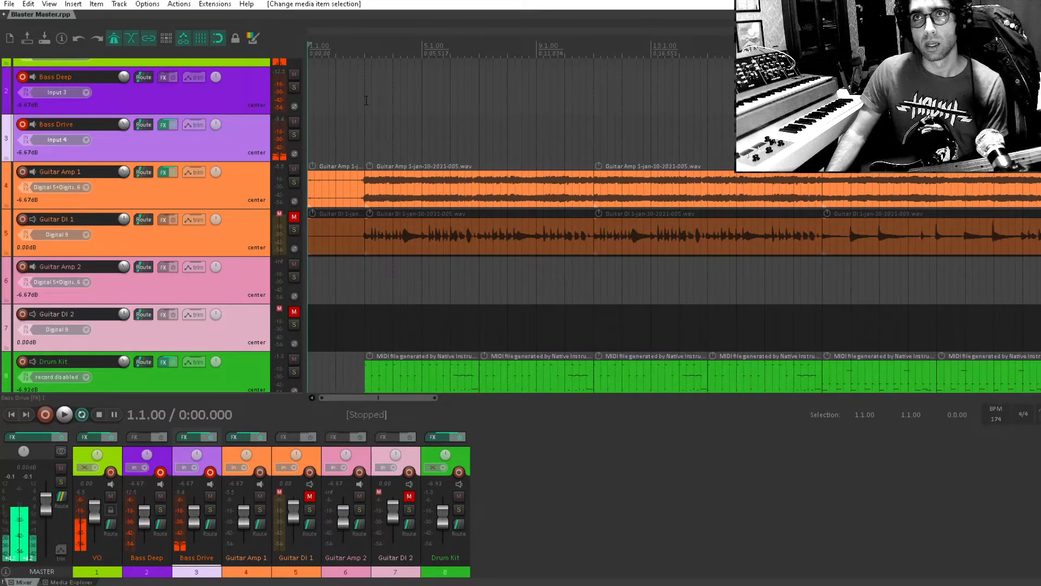
Play back the project from 3.1.00 to hear the guitar and drum parts before recording the bass.
scroll(358, 161, "down", 2)
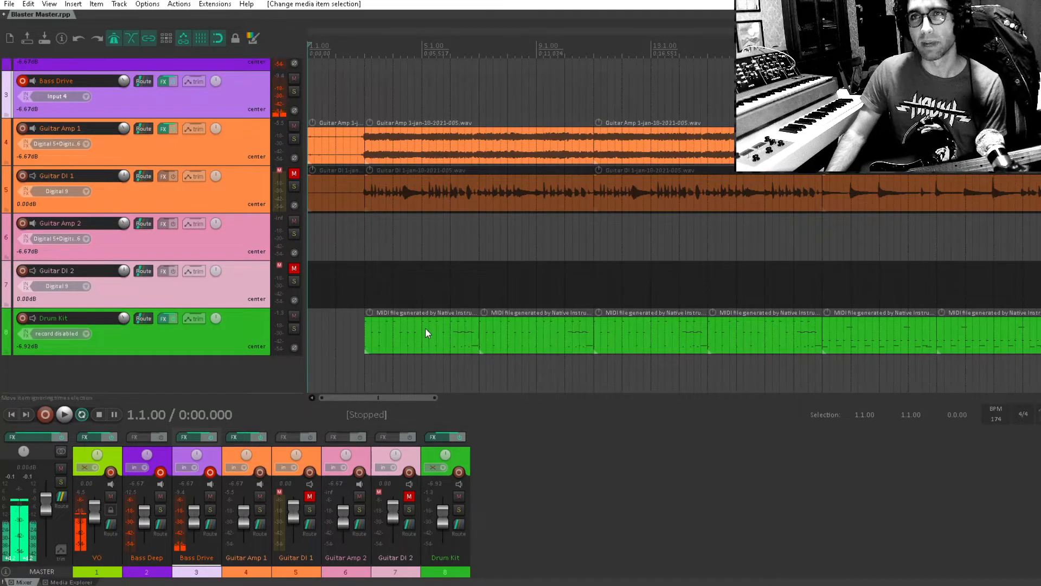
scroll(419, 267, "up", 2)
scroll(433, 235, "down", 1)
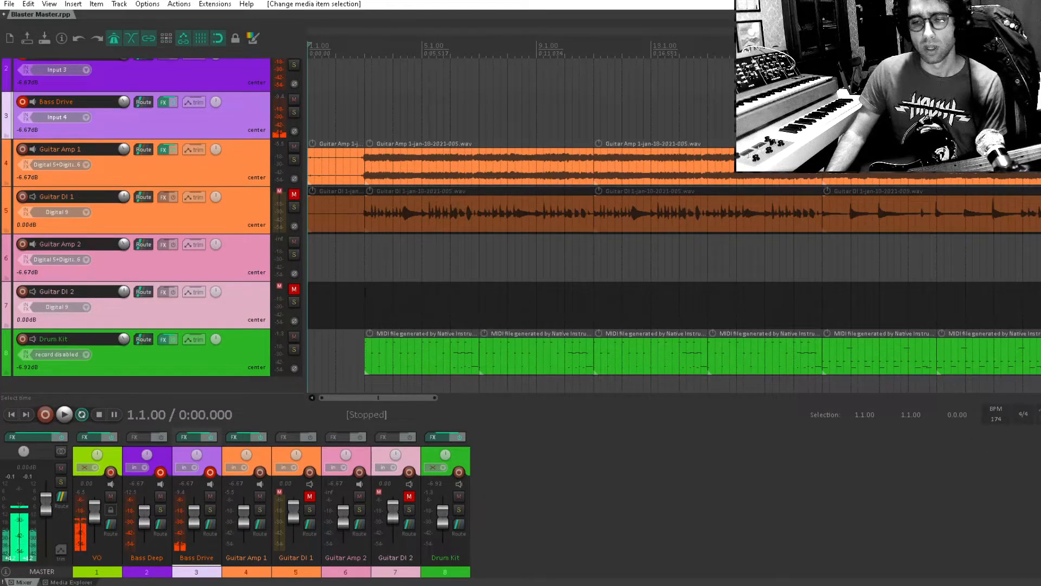
left_click(363, 111)
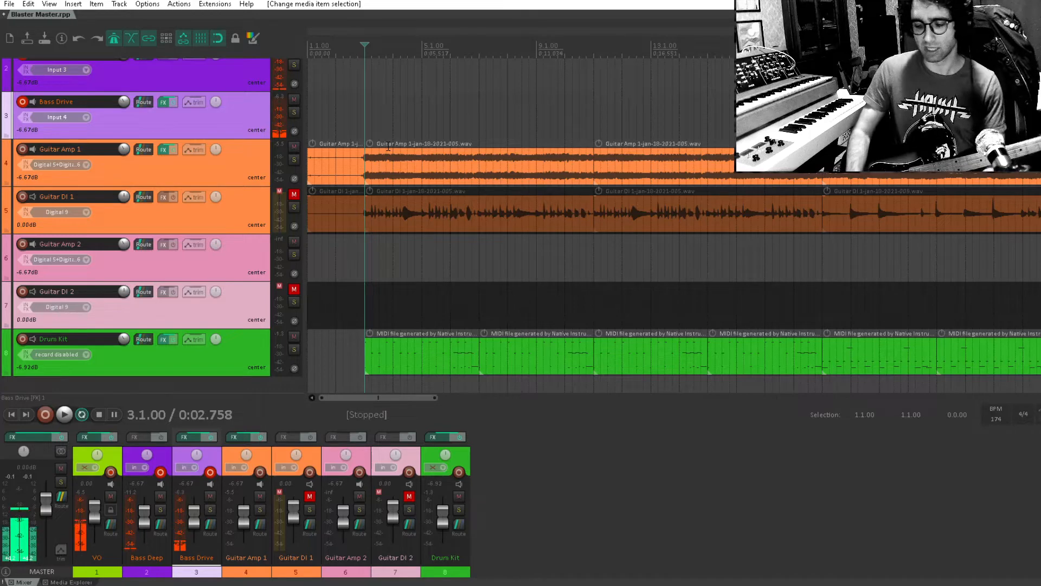
key("Home")
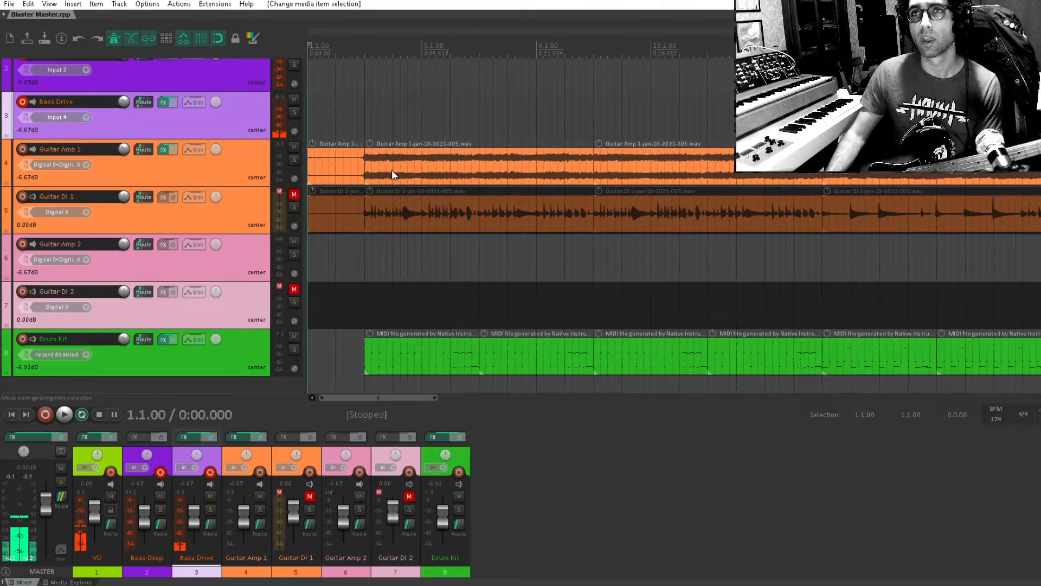
left_click(364, 111)
key("space")
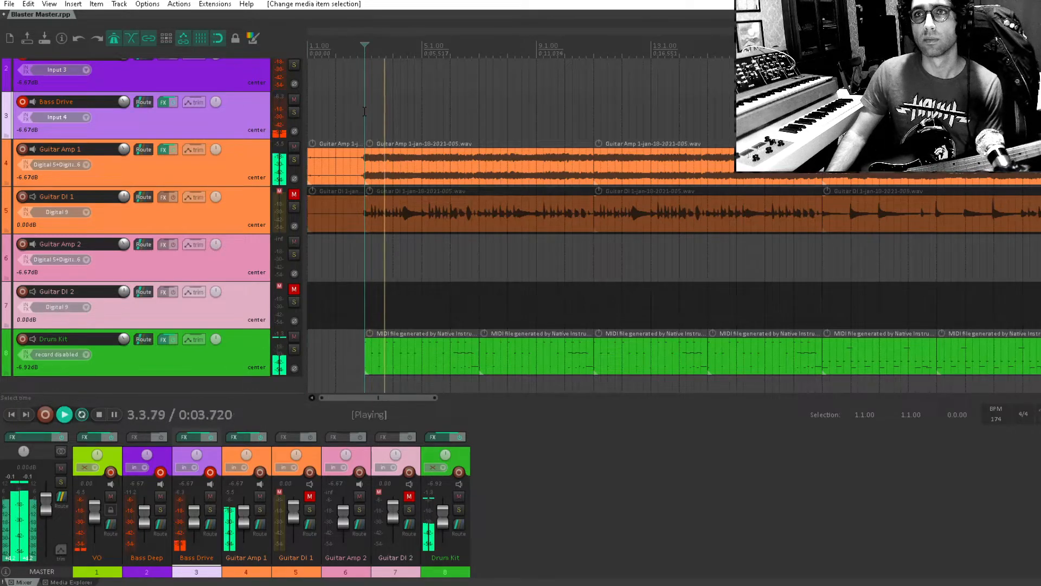
key("space")
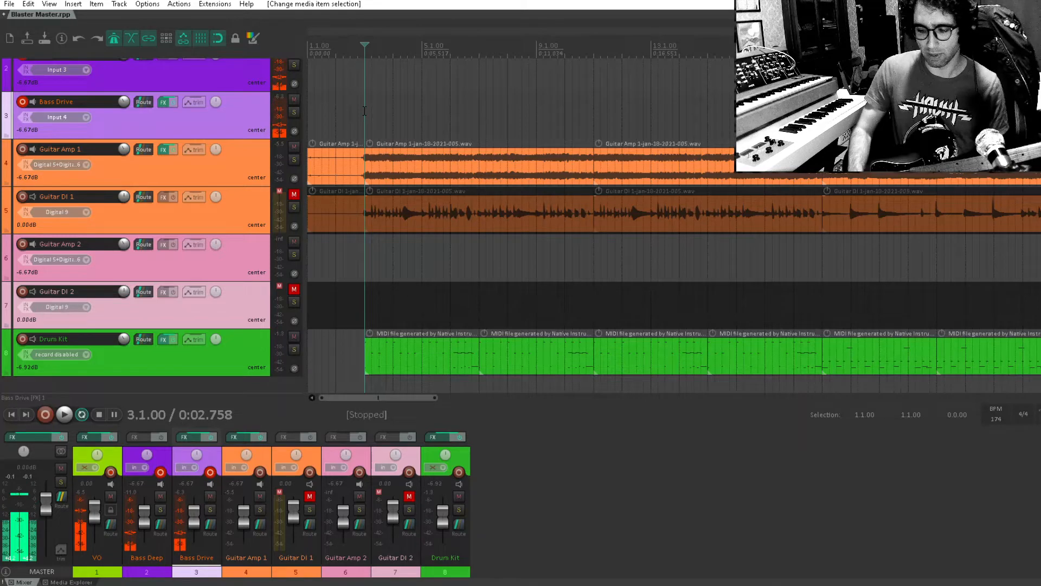
Try recording a bass take on the Bass Deep and Bass Drive tracks from the project start.
key("Home")
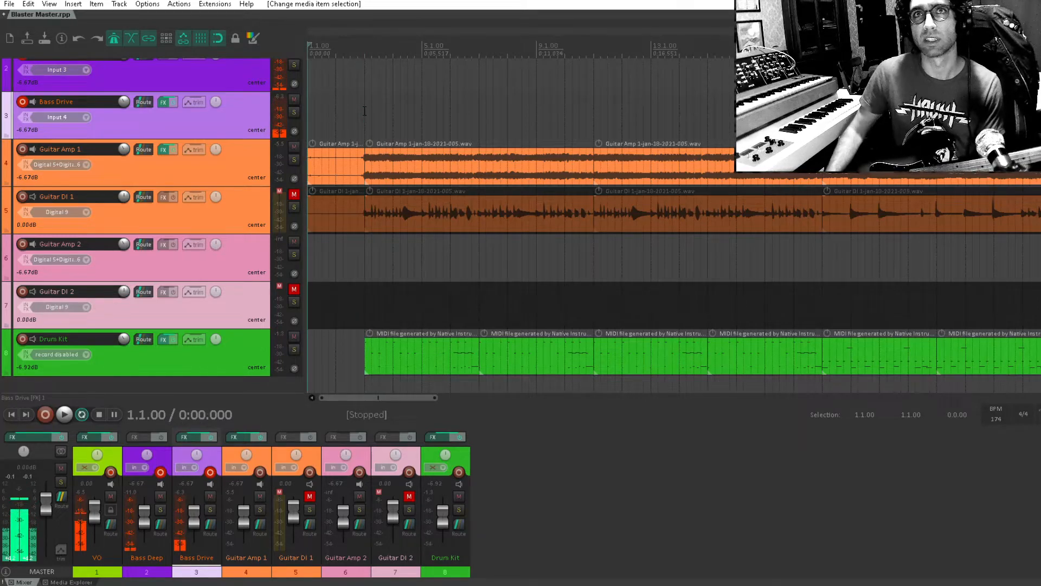
key("ctrl+r")
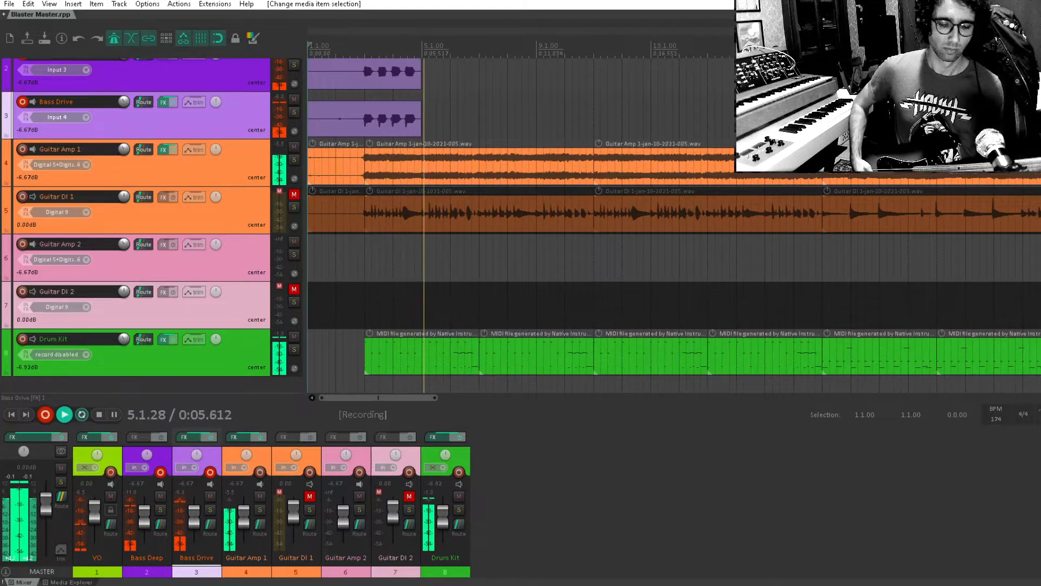
key("space")
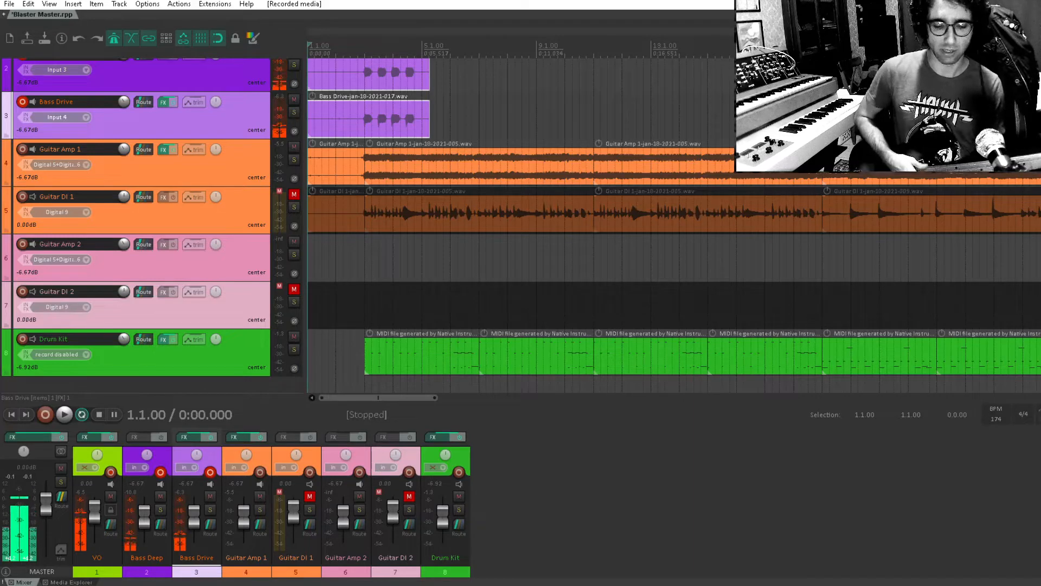
key("ctrl+z")
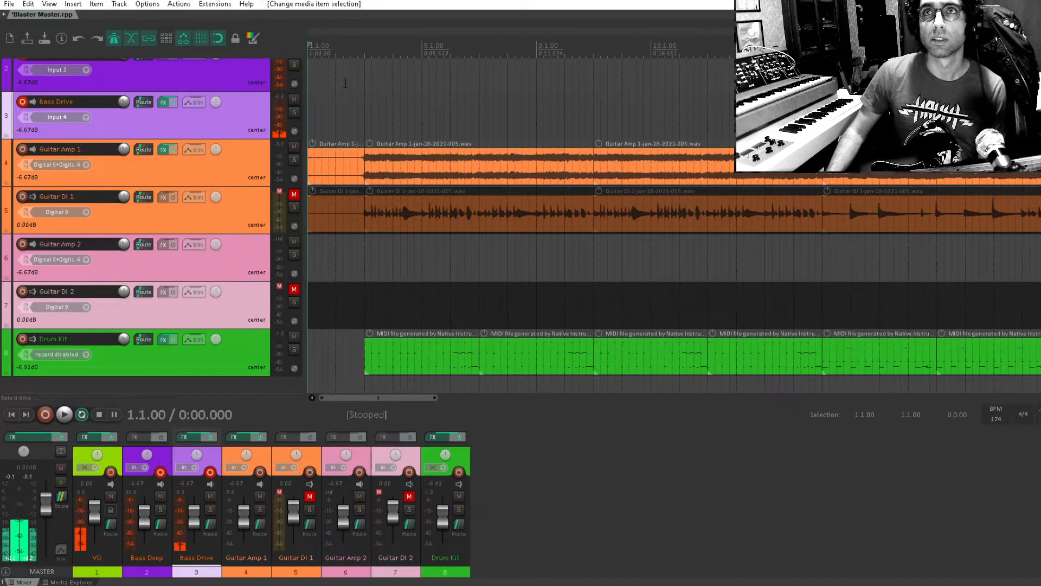
Try recording a short bass take on the Bass Deep and Bass Drive tracks from 3.1.00.
left_click(365, 73)
key("ctrl+r")
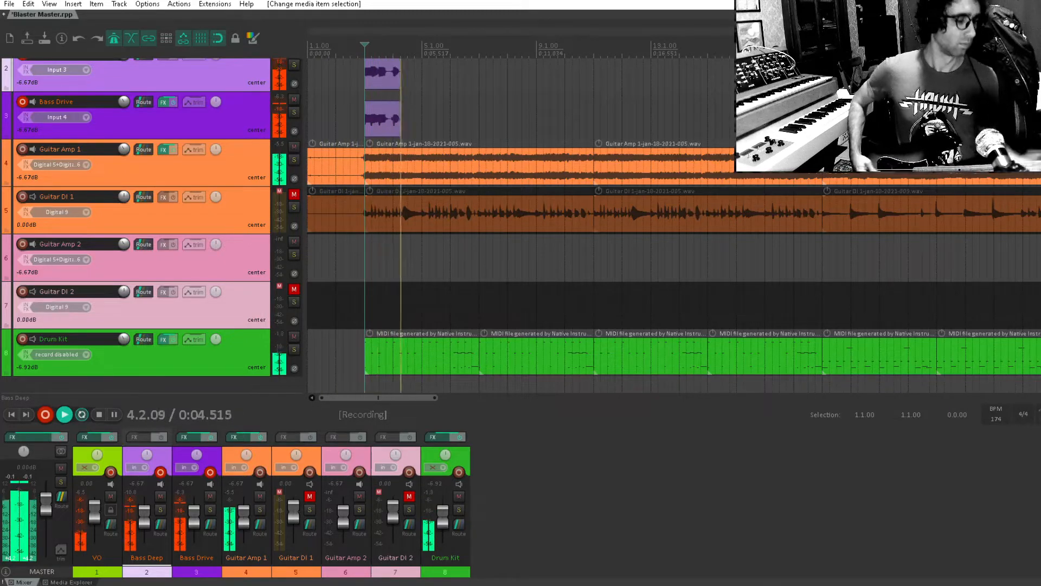
key("space")
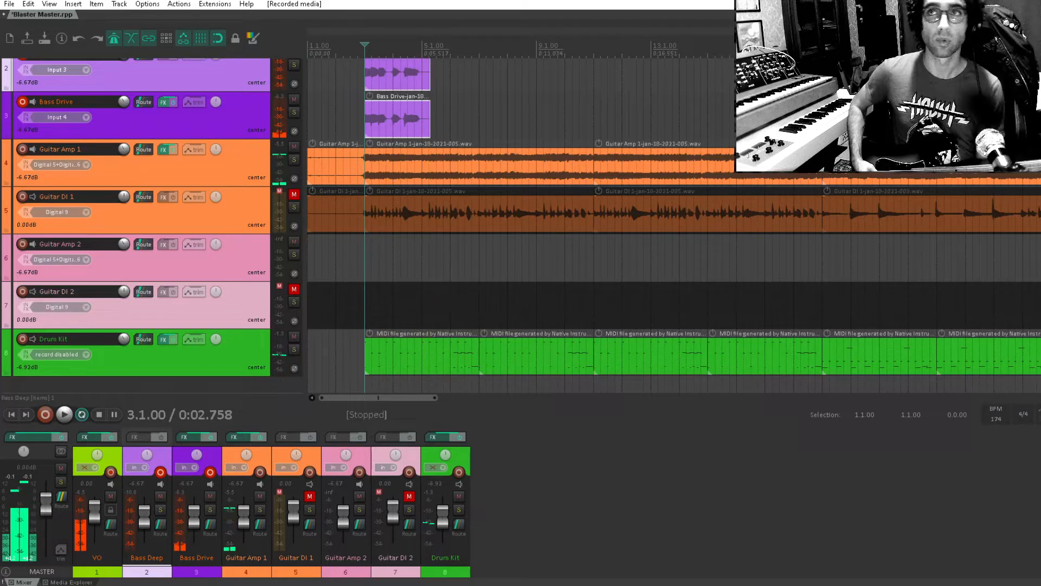
key("ctrl+z")
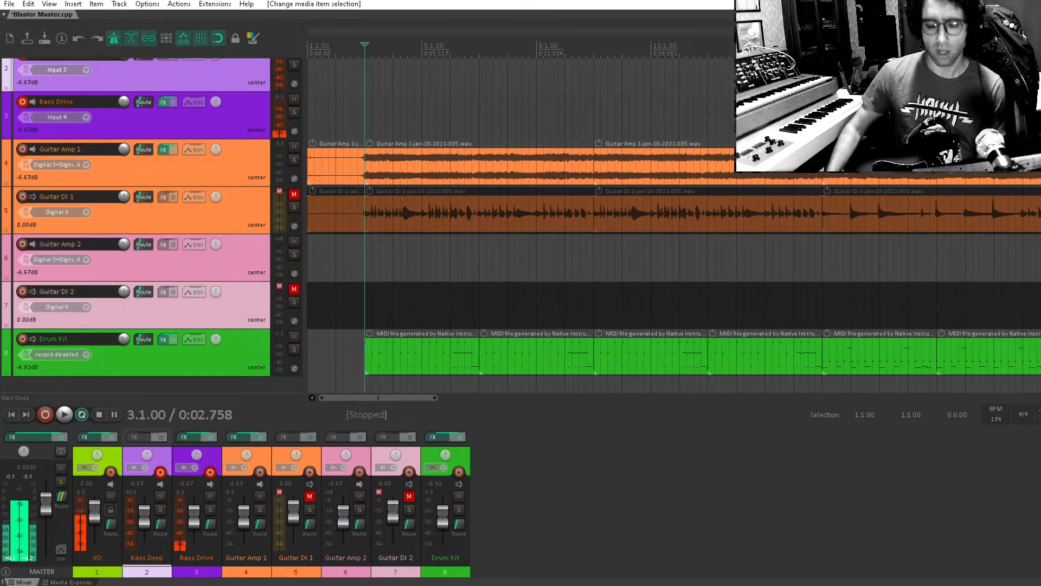
Restore the undone bass take and try extending its start earlier than 3.1.00.
key("ctrl+shift+z")
scroll(396, 109, "up", 3)
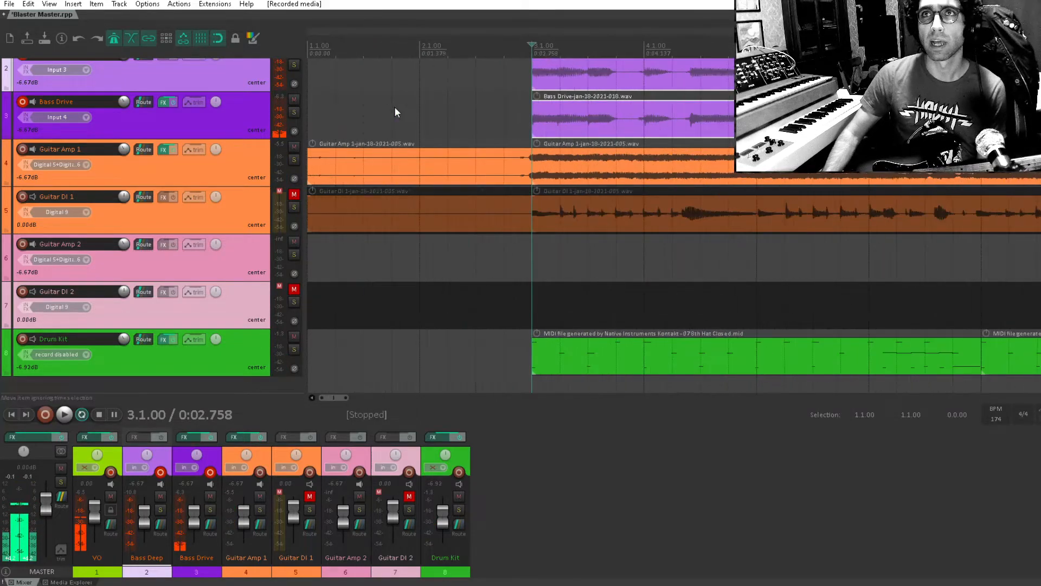
left_click_drag(540, 123, 510, 124)
key("ctrl+z")
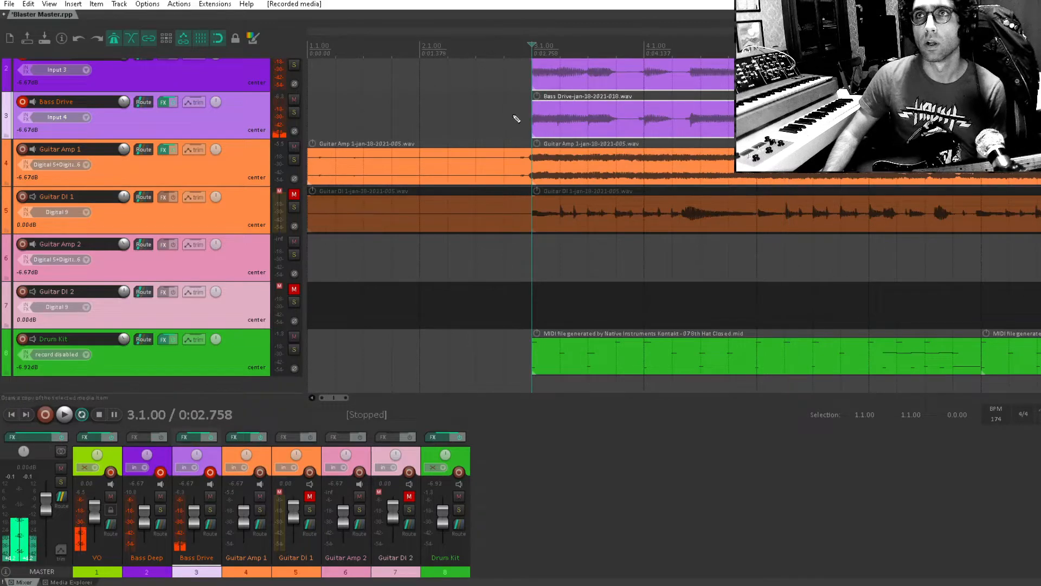
key("ctrl+z")
scroll(516, 111, "down", 1)
scroll(516, 111, "down", 1)
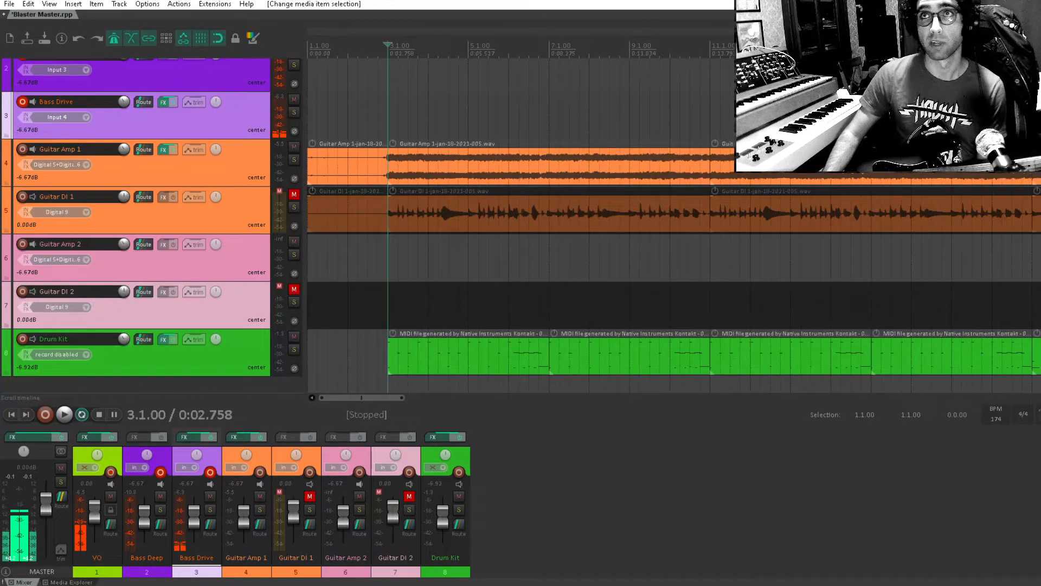
Save the project.
key("ctrl+s")
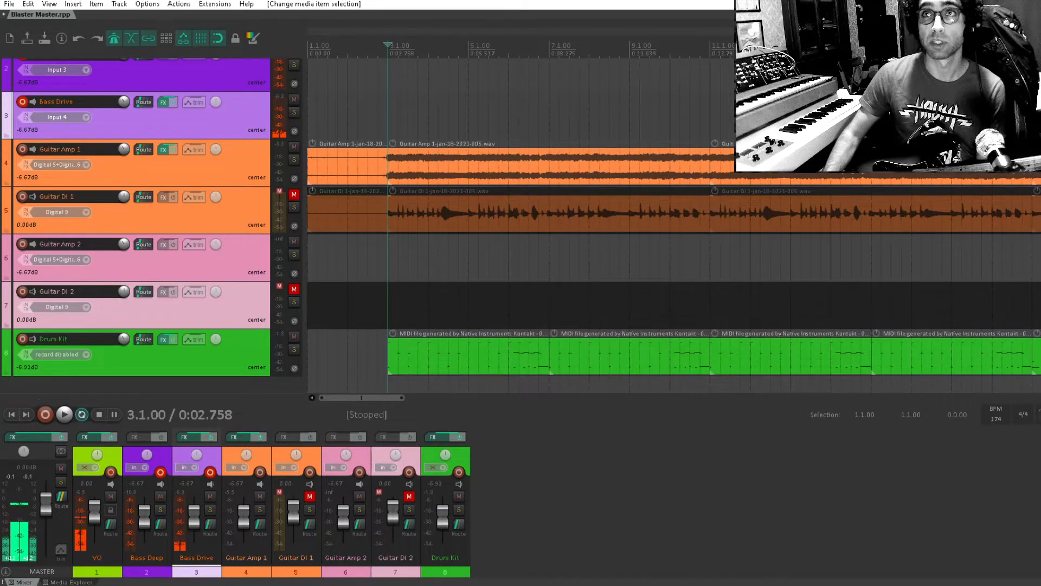
Try another bass take on both bass tracks from 3.1.00, recording past bar 11, and play it back.
key("ctrl+r")
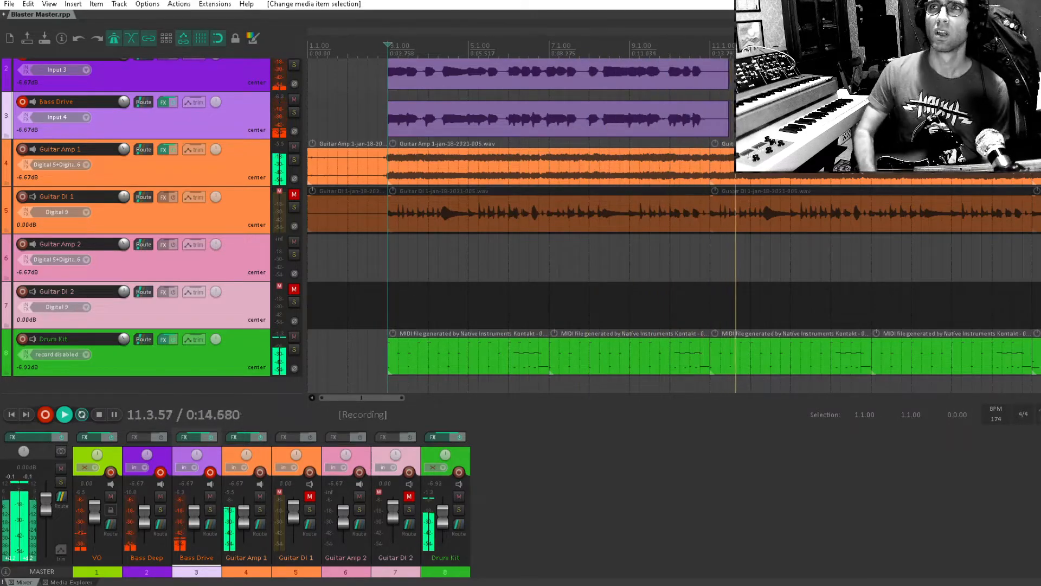
key("space")
scroll(449, 188, "down", 2)
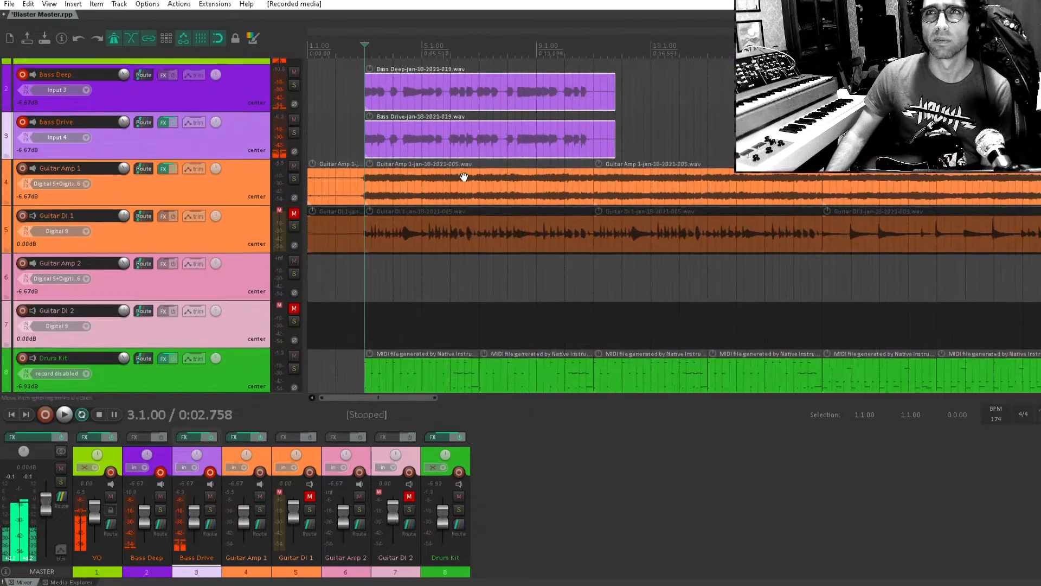
scroll(448, 188, "up", 1)
key("space")
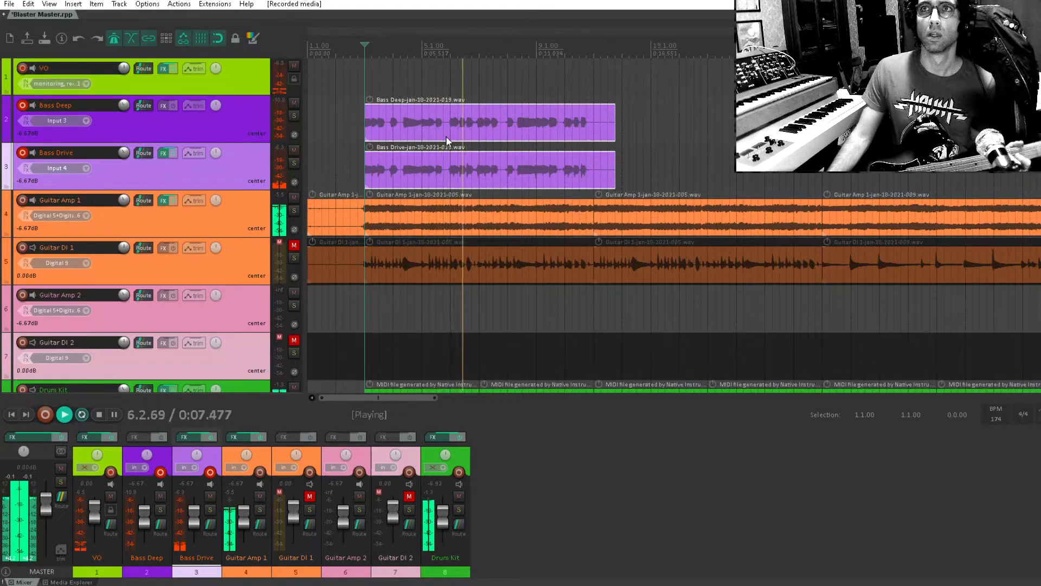
key("space")
key("ctrl+z")
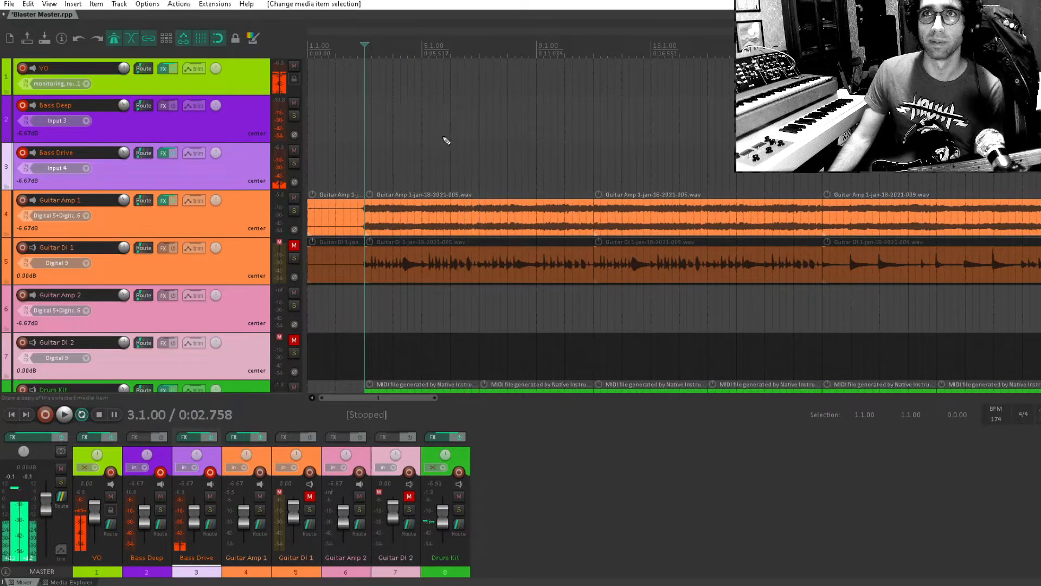
Record a bass take on Bass Deep and Bass Drive from 3.1.00 past bar 11 and play back its opening.
key("ctrl+r")
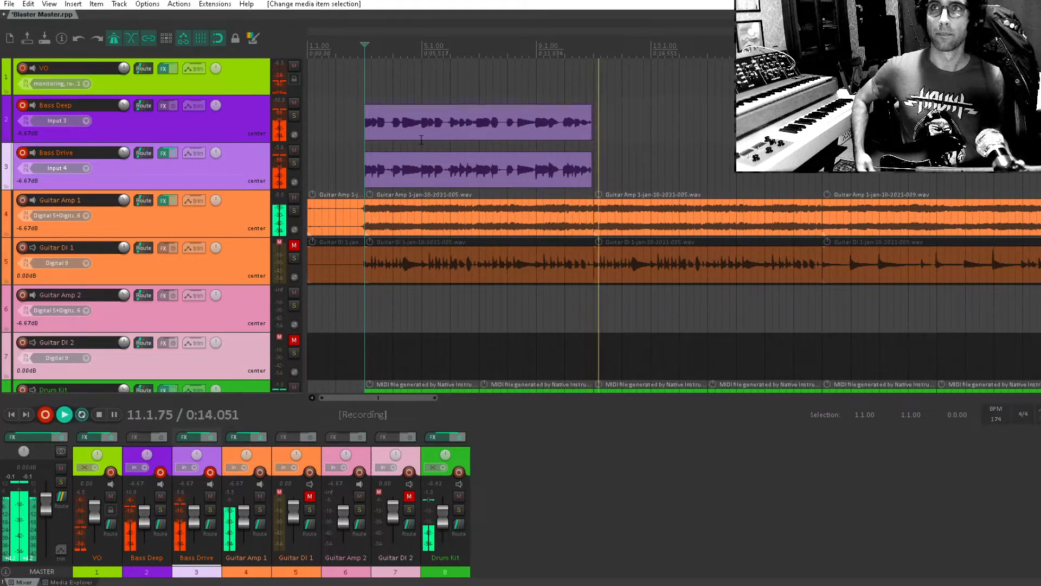
key("space")
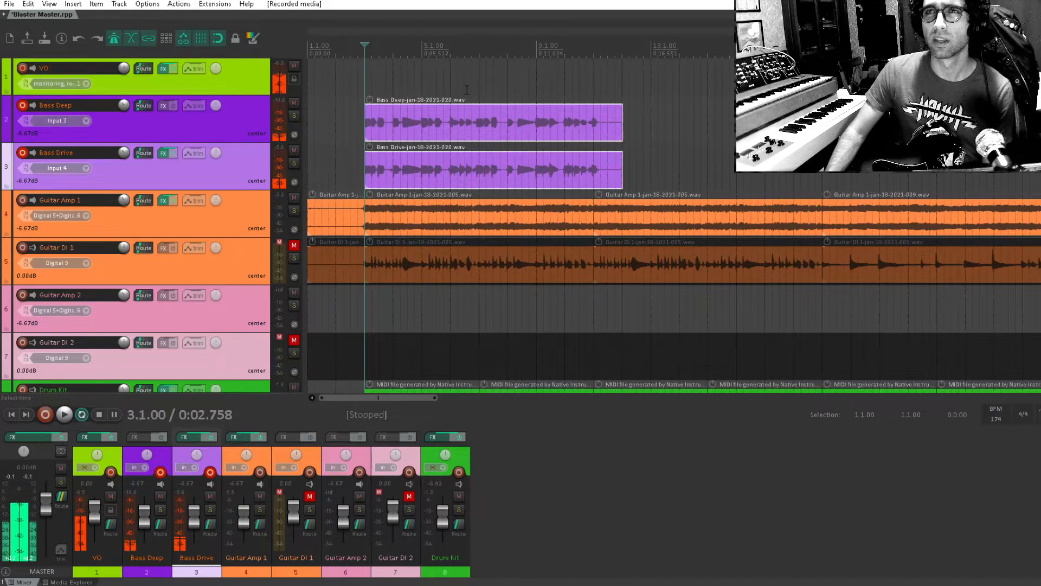
left_click(465, 127)
scroll(462, 145, "up", 2)
left_click(431, 89)
key("space")
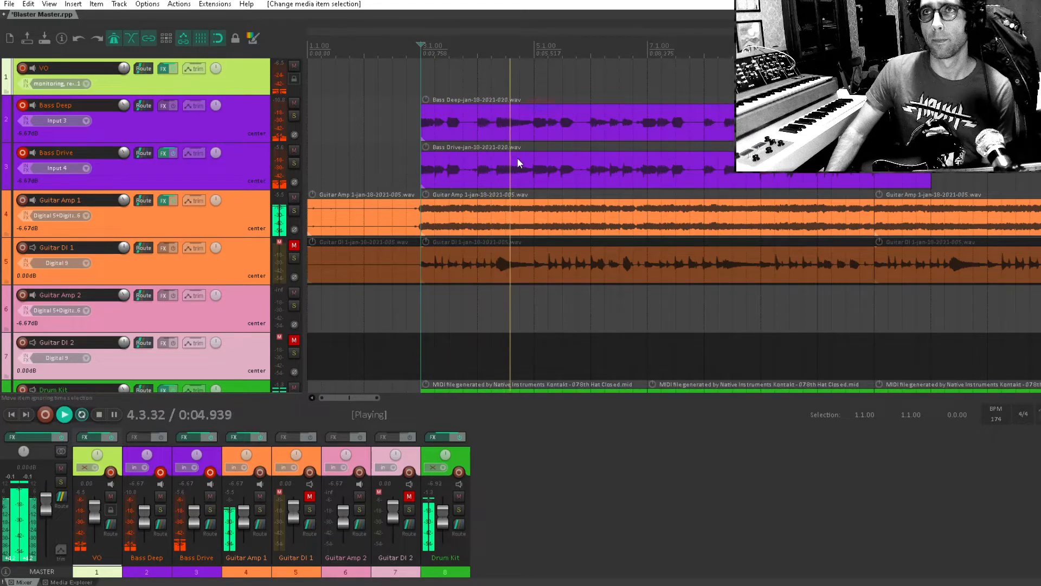
key("space")
Open the first Drum Kit MIDI item for note editing and audition the pattern from 3.3.50.
left_click(492, 288)
scroll(544, 90, "down", 3)
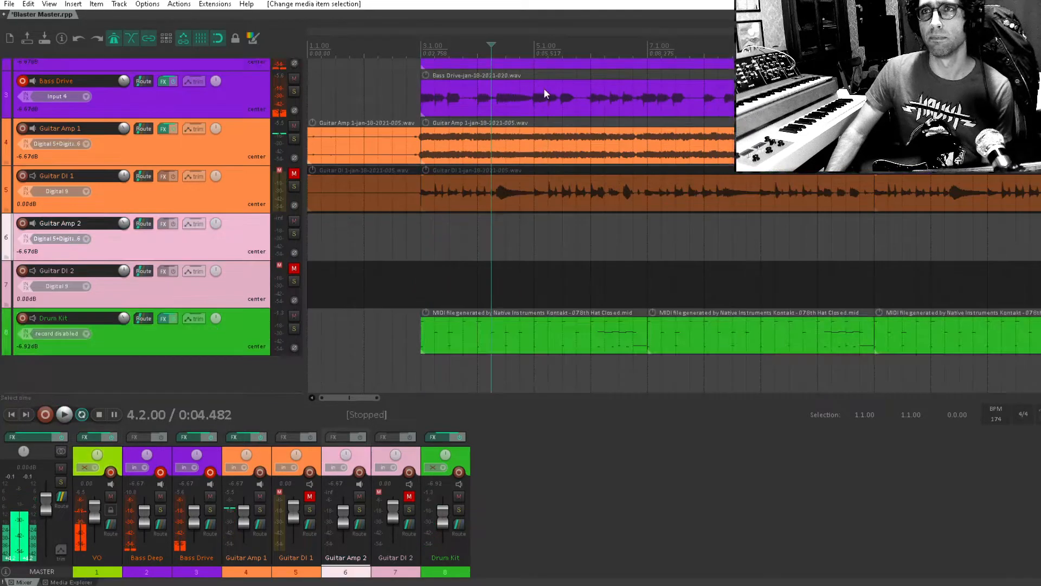
double_click(499, 331)
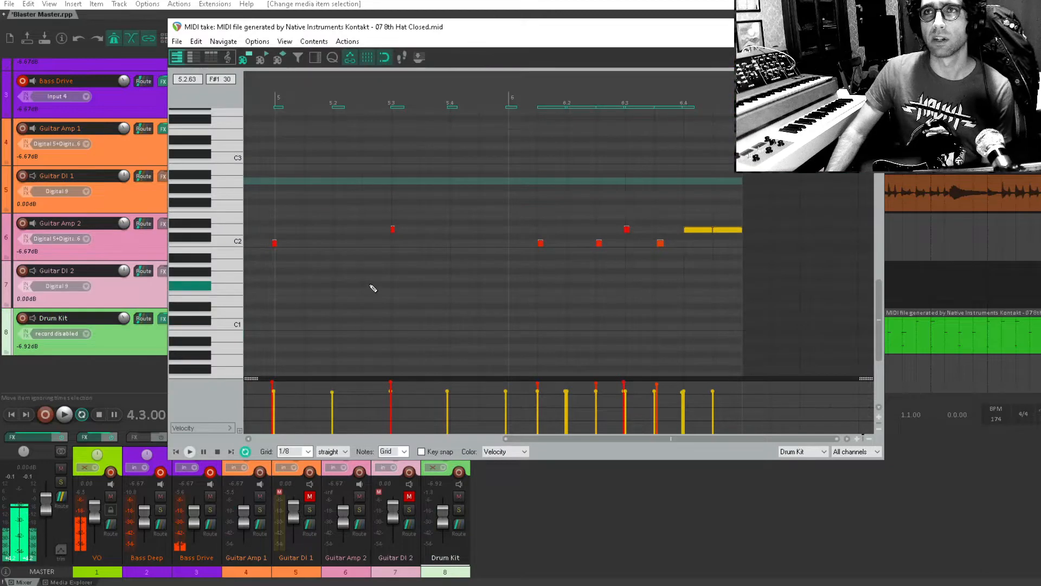
scroll(574, 294, "down", 4)
left_click_drag(464, 316, 515, 311)
left_click(316, 284)
scroll(353, 286, "up", 5)
key("space")
key("space")
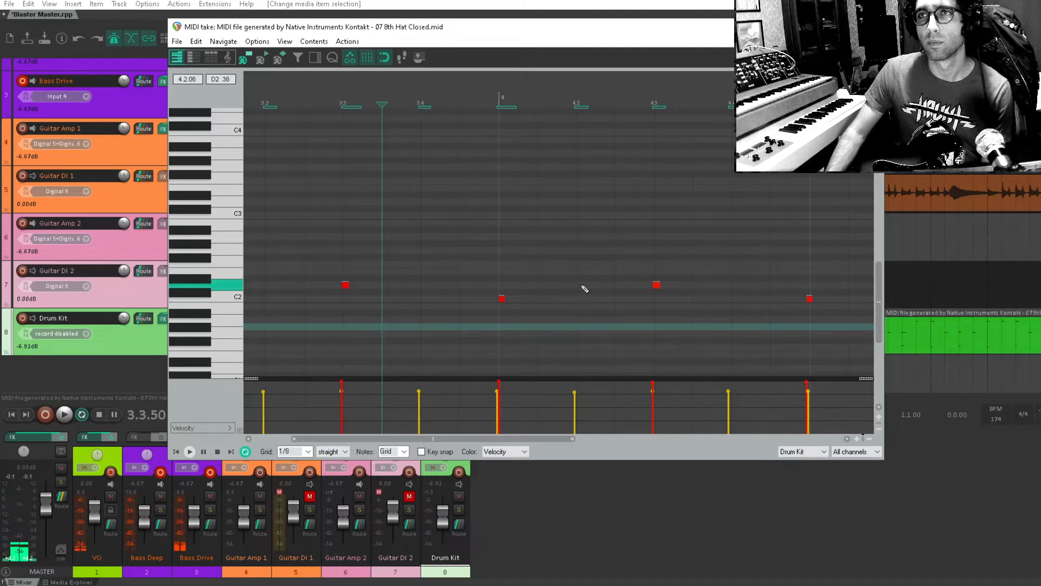
Try a C2 note at 4.2.00 and moving the D2 note at 4.3.00 to 4.2.50, auditioning from 3.4.00.
left_click(585, 299)
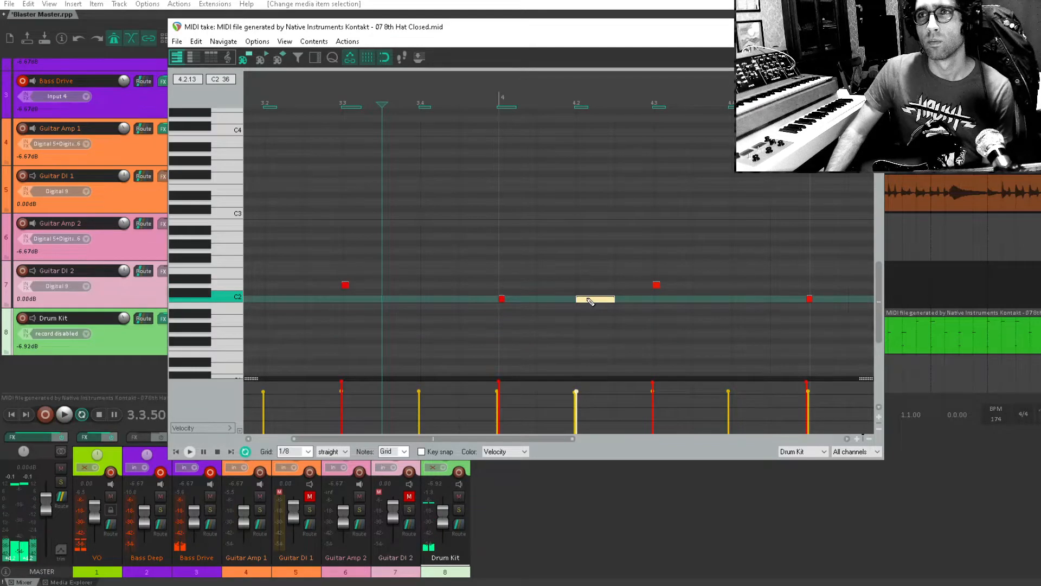
double_click(605, 297)
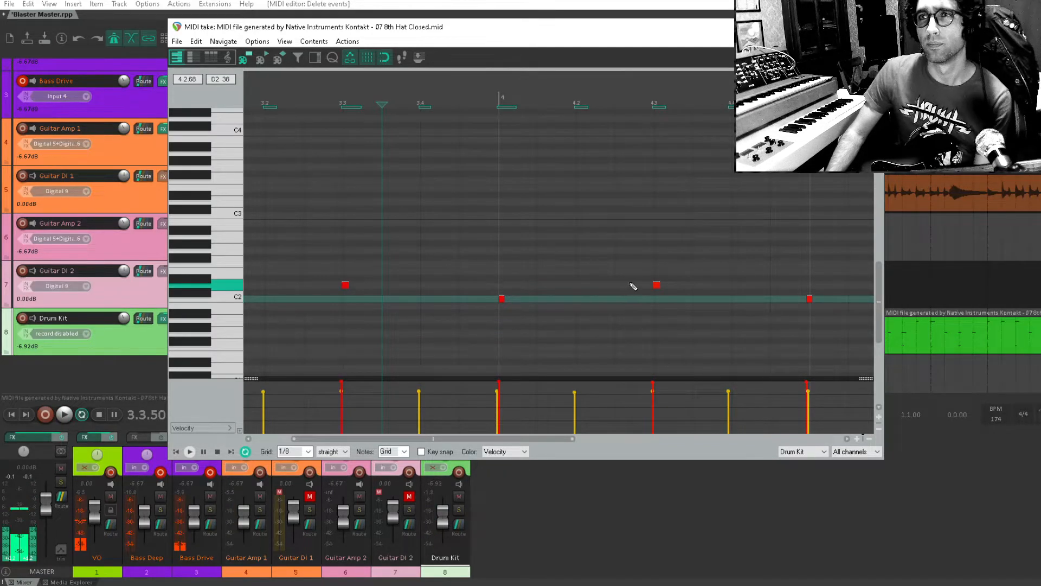
left_click_drag(656, 284, 633, 284)
left_click(436, 271)
key("space")
key("space")
key("space")
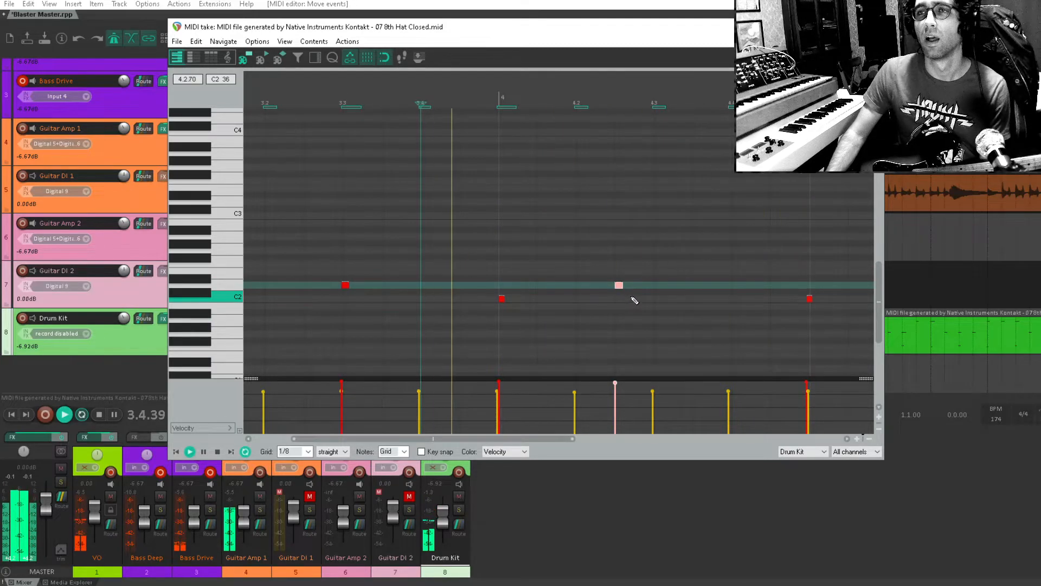
key("space")
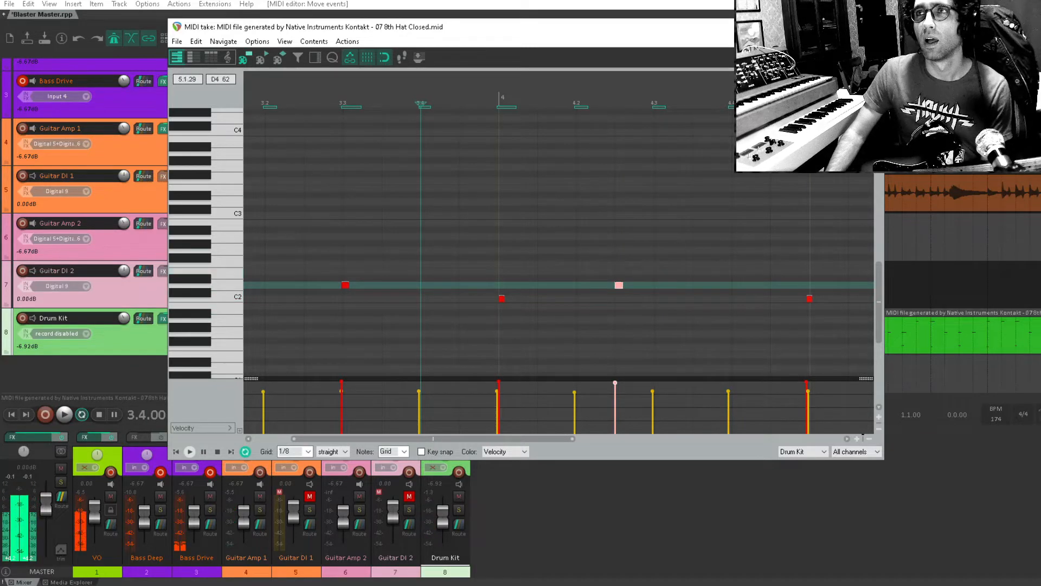
key("ctrl+z")
Add a short C2 note at 4.2.50 in the drum pattern and close the MIDI editor.
double_click(635, 298)
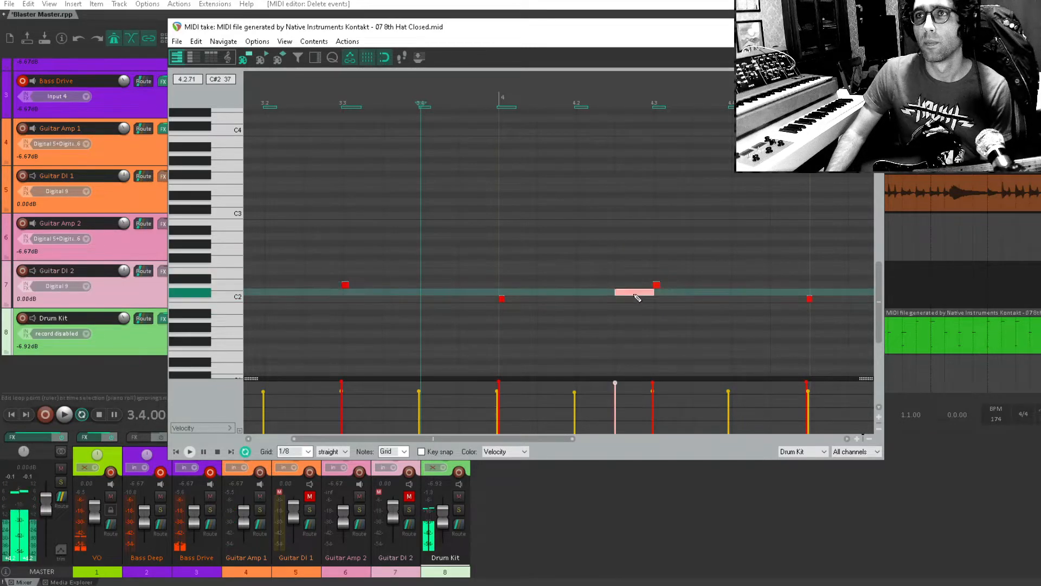
key("space")
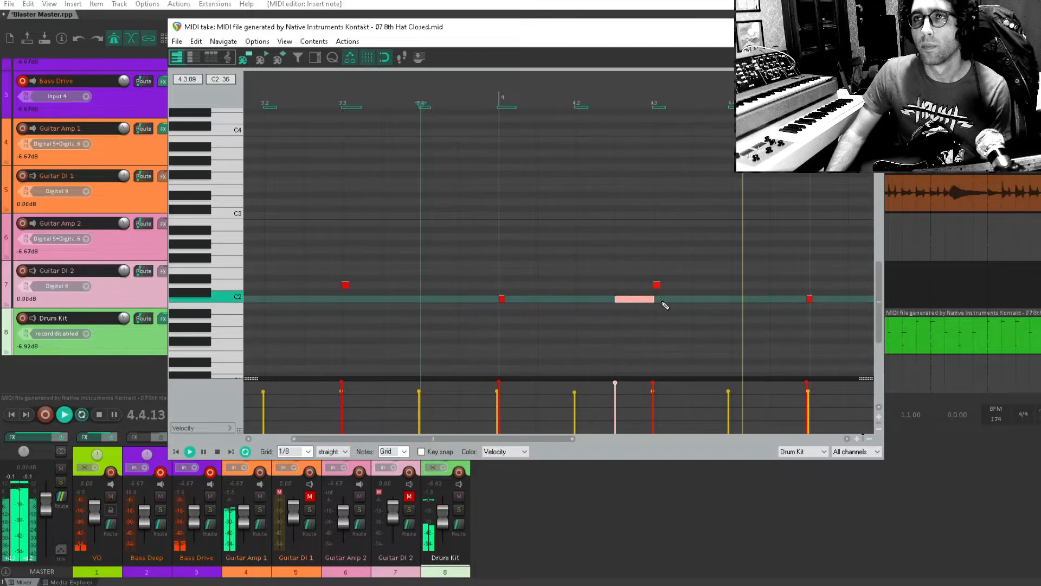
key("space")
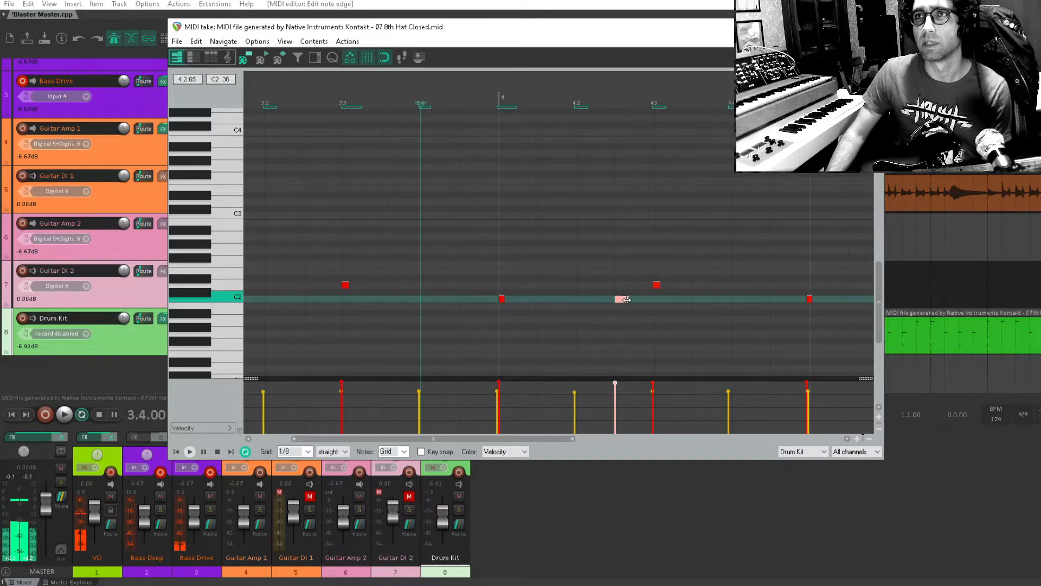
key("Escape")
scroll(632, 334, "down", 5)
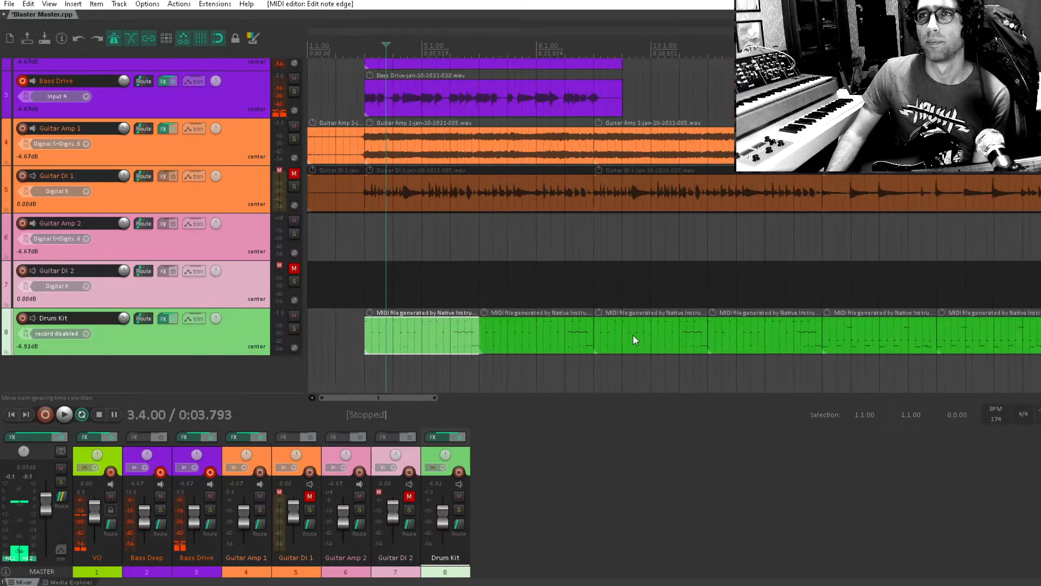
Replace the second, third and fourth Drum Kit items with three duplicates of the edited first item, filling up to 19.1.00.
left_click_drag(496, 332, 643, 366)
key("Delete")
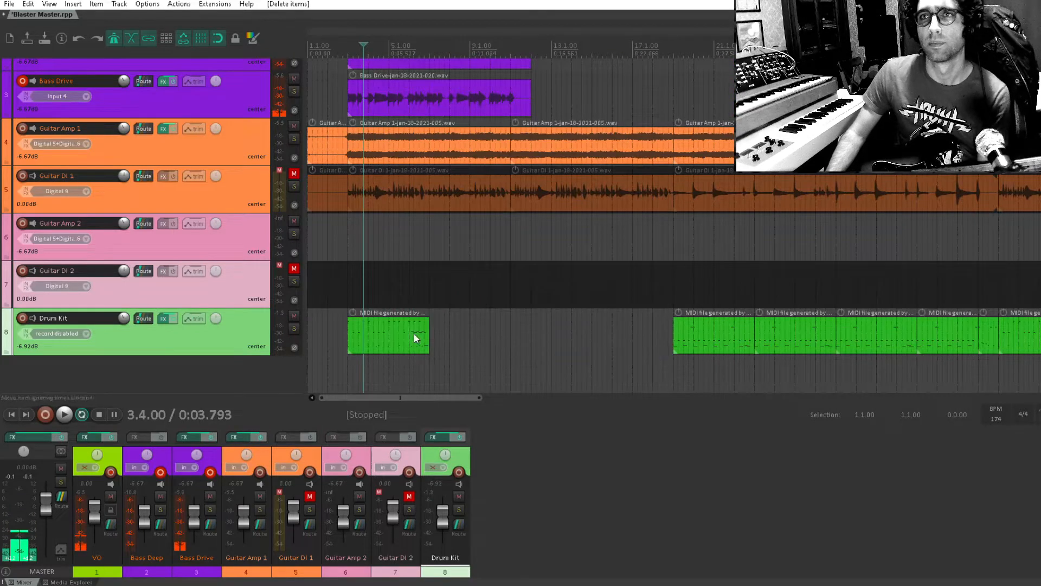
left_click(415, 333)
key("ctrl+d")
key("ctrl+d")
key("ctrl+d")
scroll(414, 333, "down", 3)
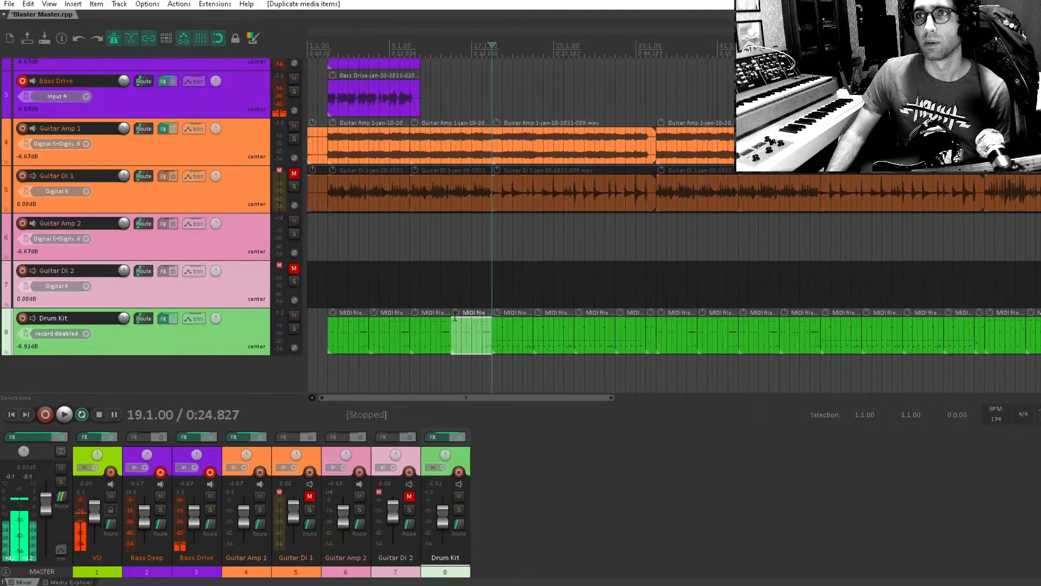
Add section markers at 19.1.00, 35.1.00 and 51.1.00.
key("m")
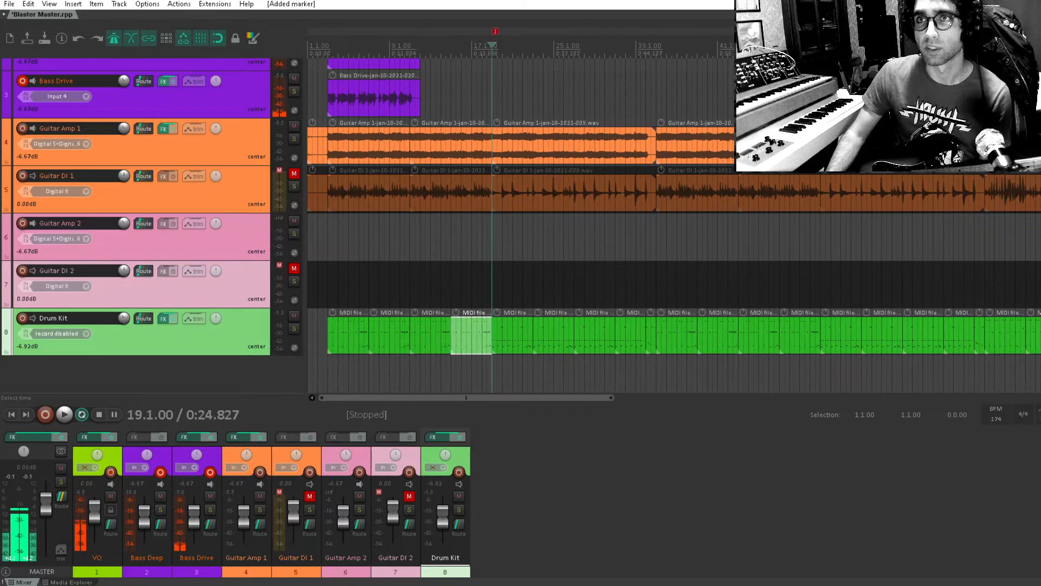
left_click(661, 283)
left_click(657, 283)
key("m")
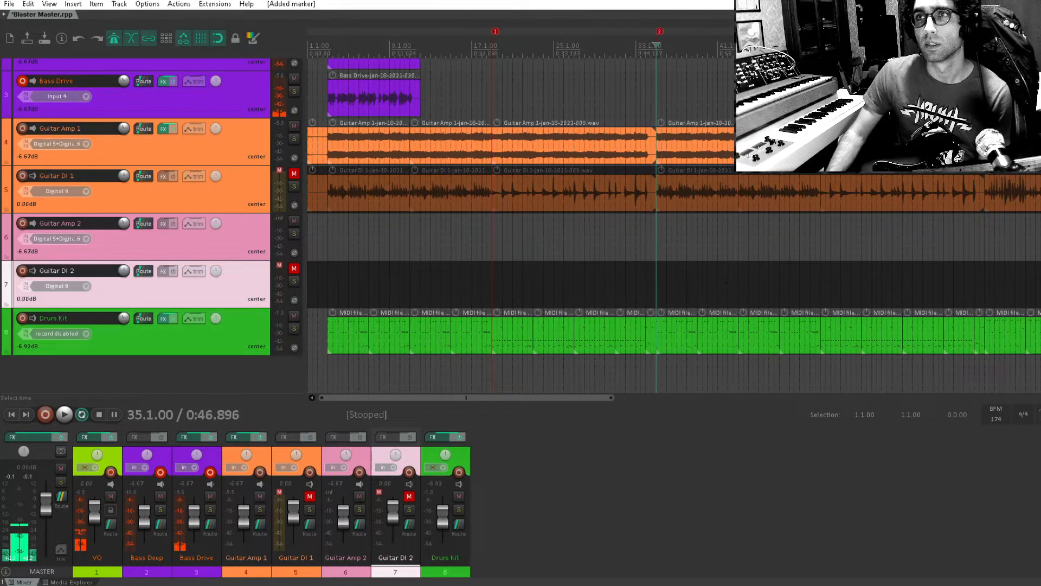
left_click(825, 274)
left_click(816, 275)
left_click(820, 274)
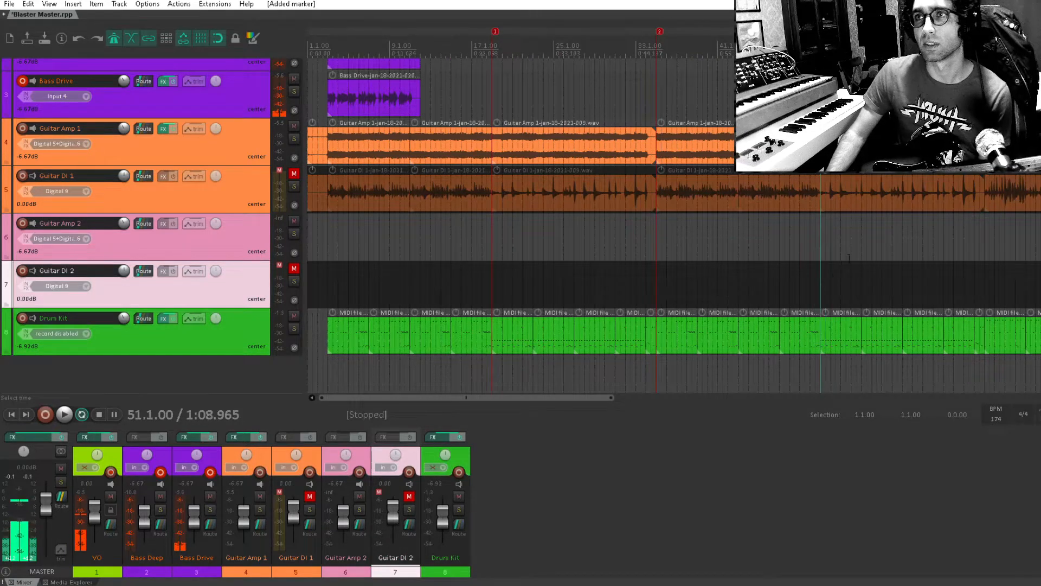
Add section markers at 67.1.00, 83.1.00 and 99.1.00.
left_click(975, 283)
left_click(985, 283)
scroll(955, 281, "right", 5)
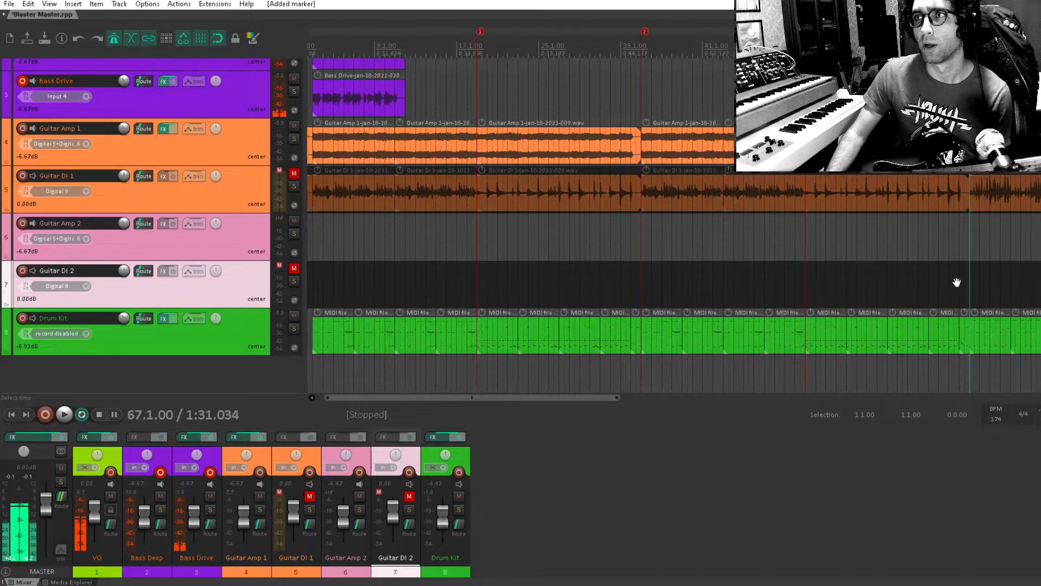
left_click(712, 298)
key("m")
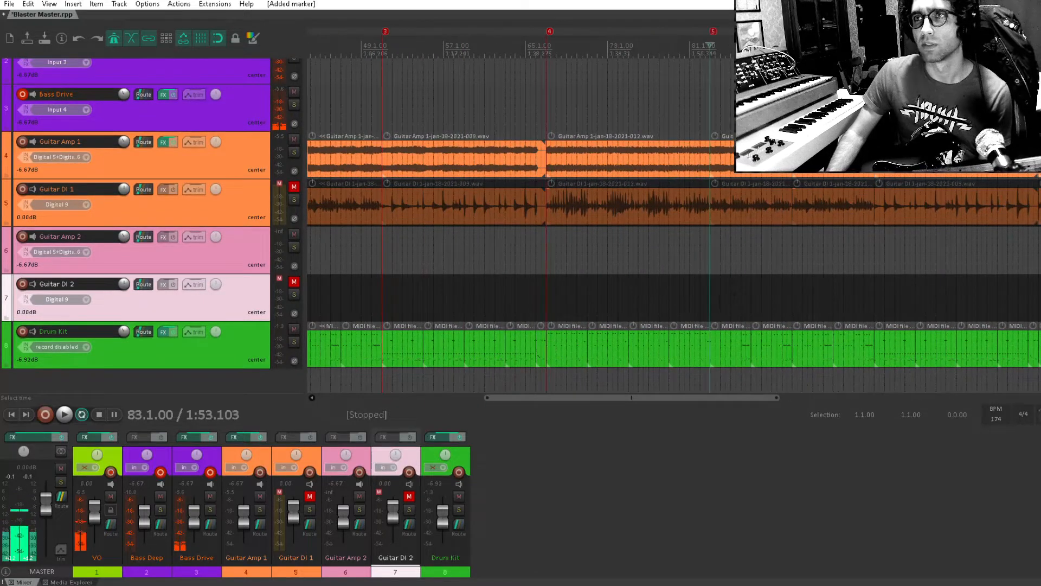
left_click(875, 290)
left_click_drag(733, 291, 643, 290)
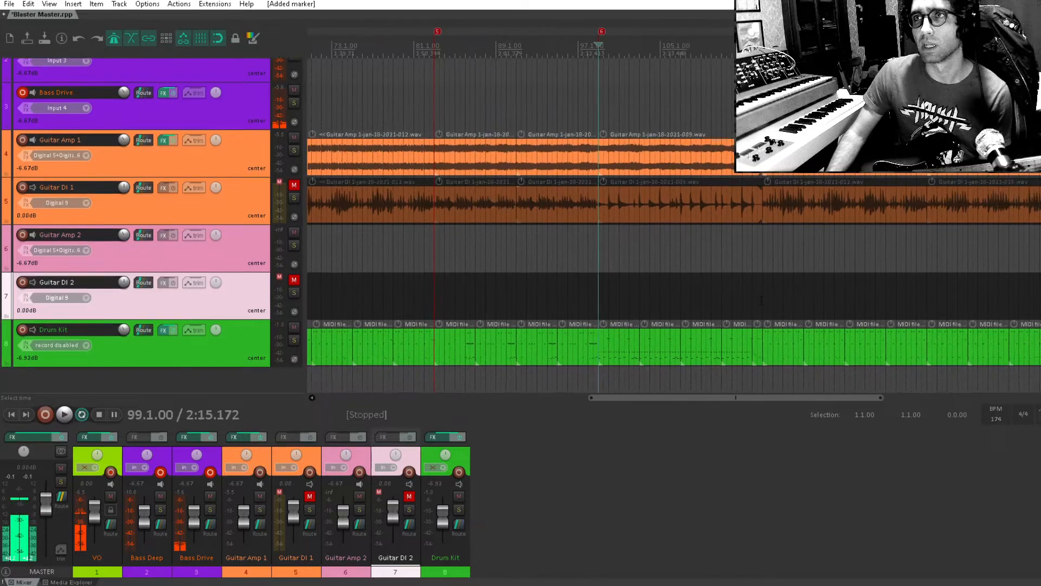
Add section markers at 115.1.00, 131.1.00, 147.1.00 and at the song's start at 3.1.00.
left_click(762, 301)
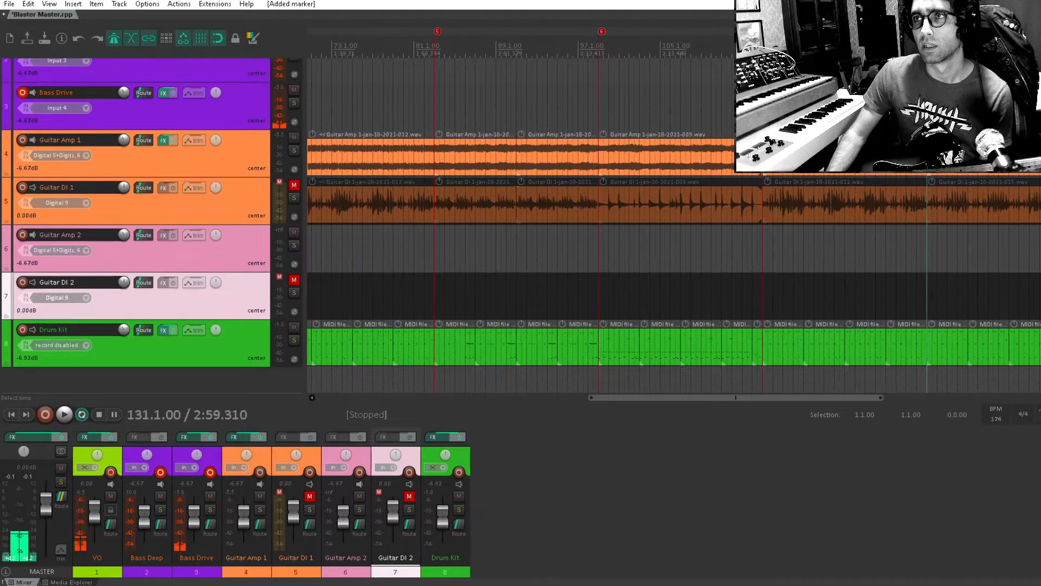
left_click_drag(943, 291, 583, 286)
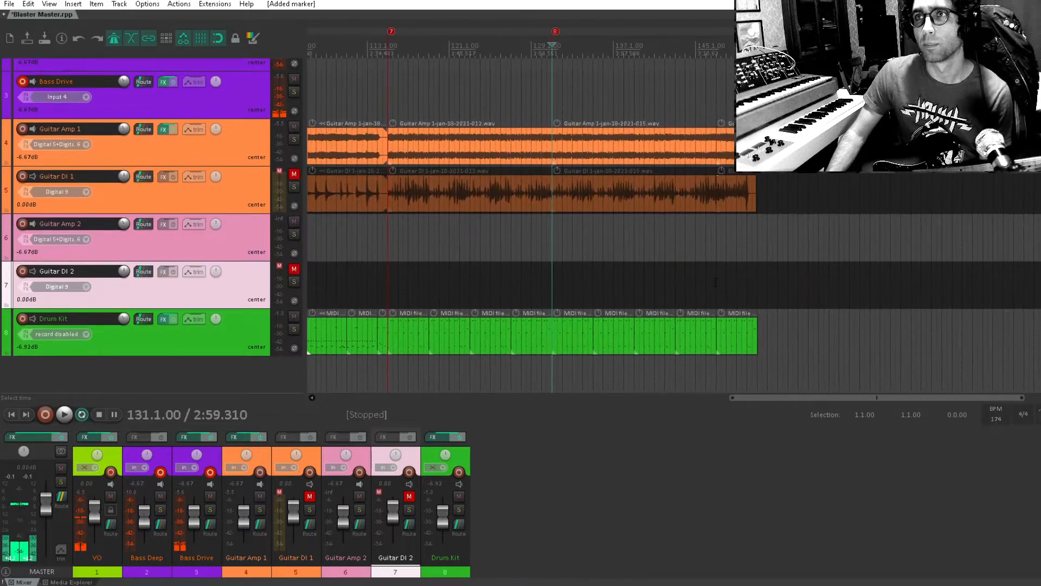
left_click_drag(533, 232, 1015, 236)
left_click_drag(677, 223, 1004, 233)
mouse_move(753, 205)
left_mouse_down()
mouse_move(911, 176)
mouse_move(1017, 81)
left_mouse_up()
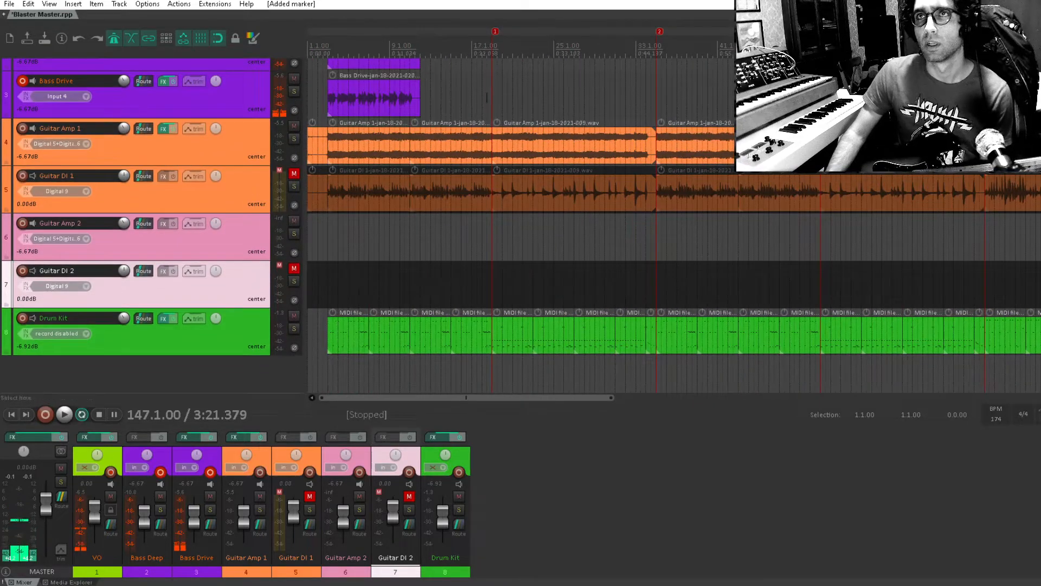
left_click(332, 276)
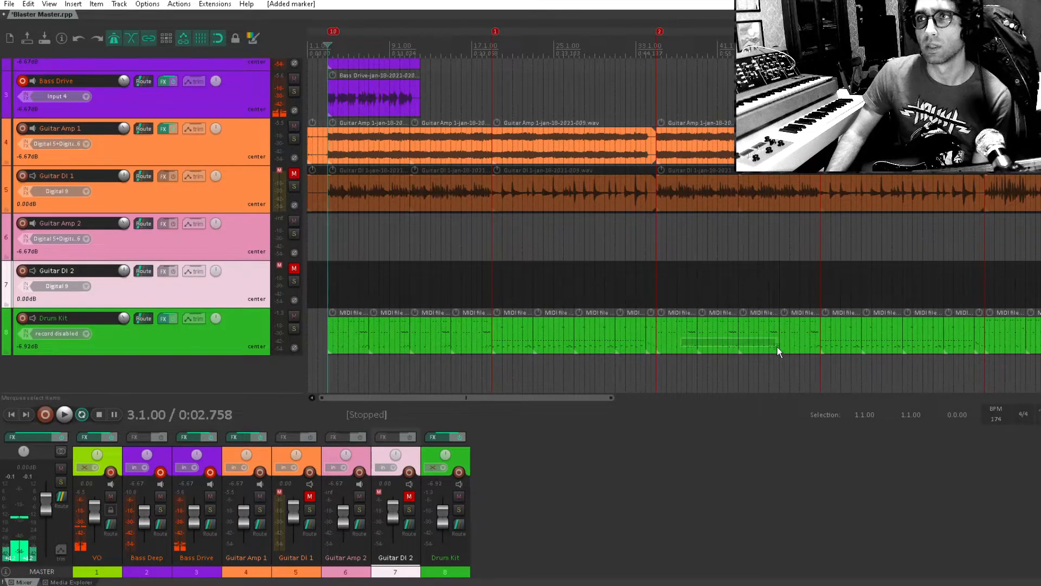
Replace the Drum Kit items in the sections starting at 35.1.00 and 83.1.00 with copies of the four edited opening items.
left_click_drag(778, 352, 802, 364)
key("Delete")
scroll(672, 228, "right", 5)
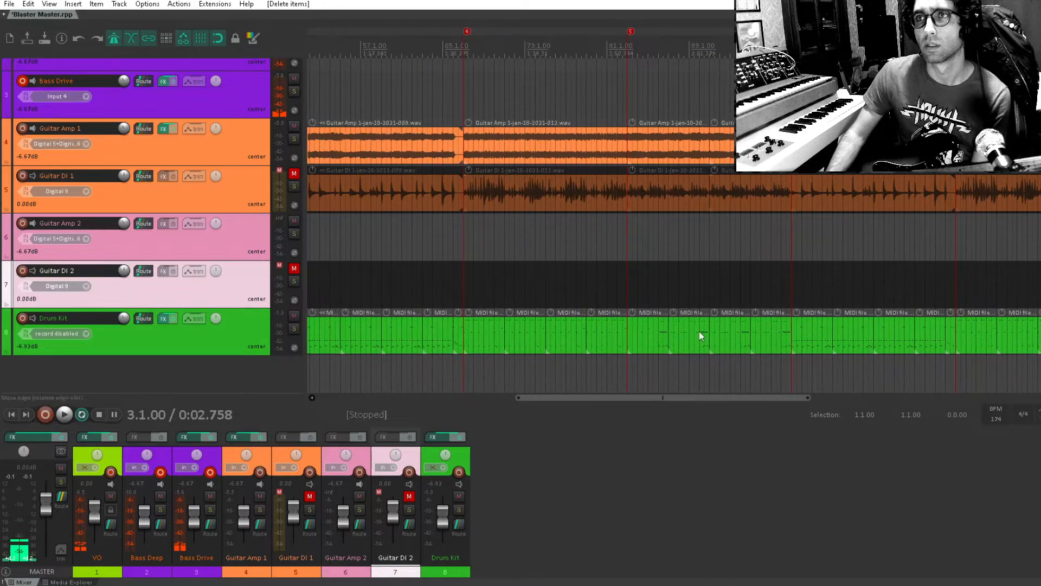
left_click_drag(765, 348, 772, 353)
key("Delete")
left_click_drag(803, 326, 460, 290)
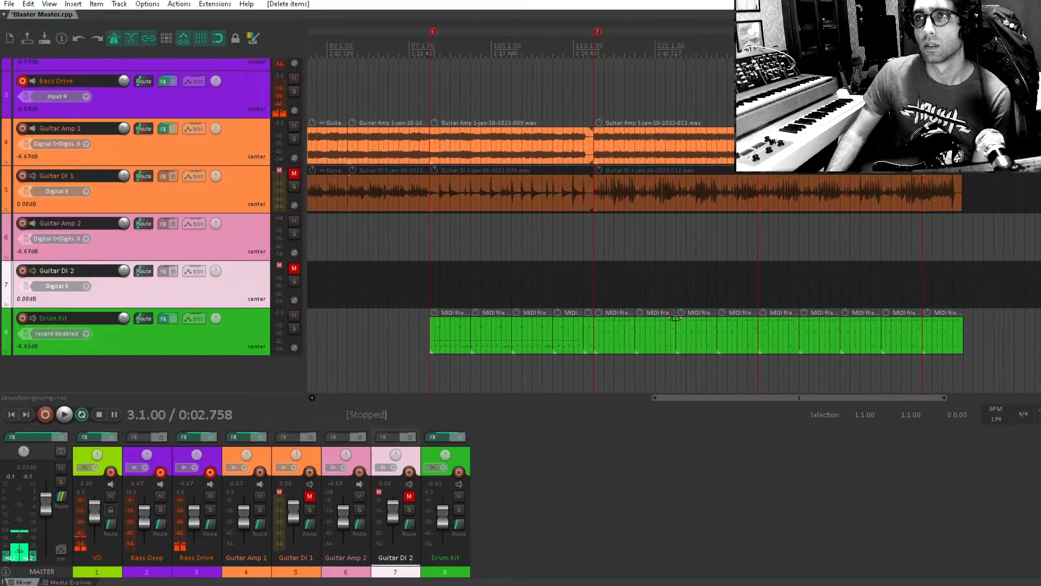
scroll(675, 317, "down", 3)
left_click_drag(575, 277, 599, 281)
left_click_drag(384, 302, 744, 349)
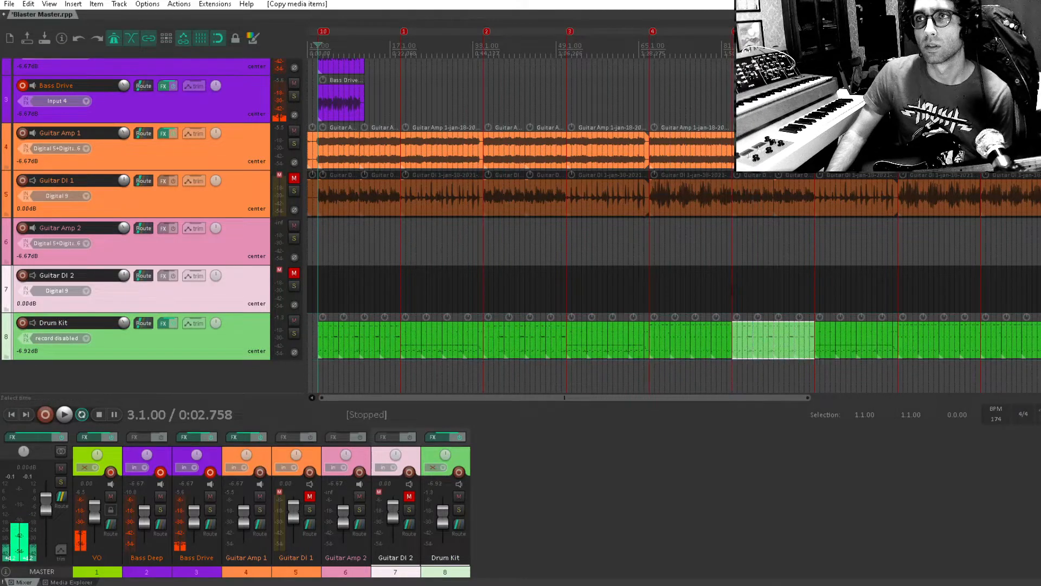
Clear the drum item selection and place the edit cursor at the 3.1.00 marker.
left_click(600, 275)
scroll(600, 274, "up", 1)
scroll(371, 124, "up", 1)
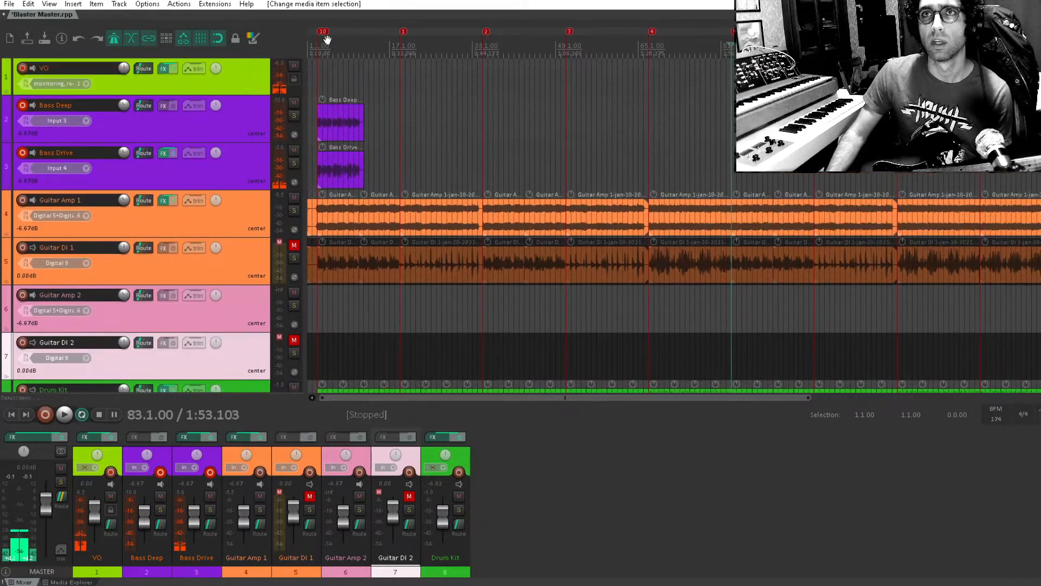
left_click(320, 66)
scroll(320, 68, "up", 5)
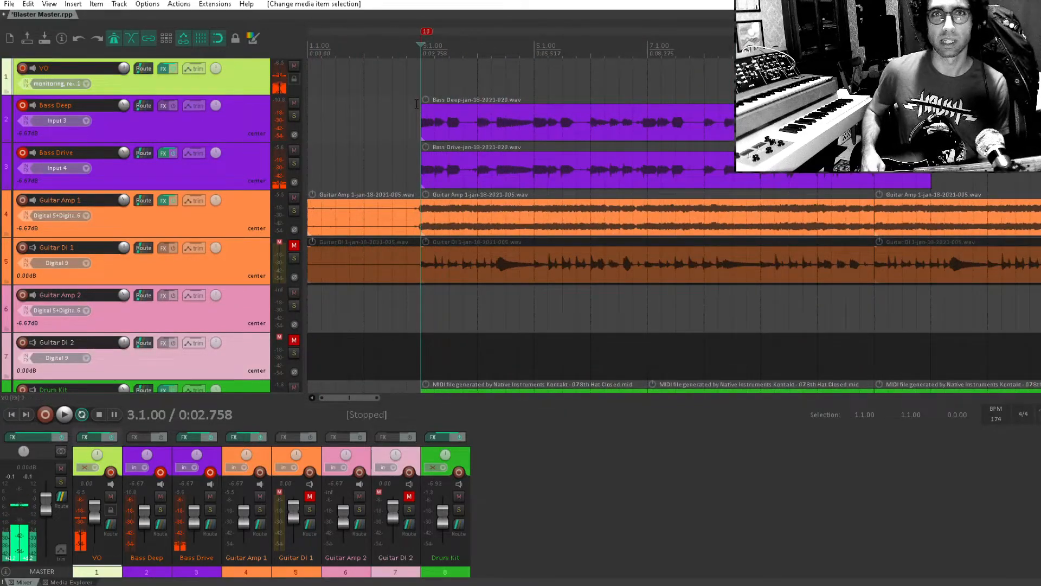
Try two short bass takes on Bass Deep and Bass Drive from 3.1.00, discarding each recording.
key("ctrl+r")
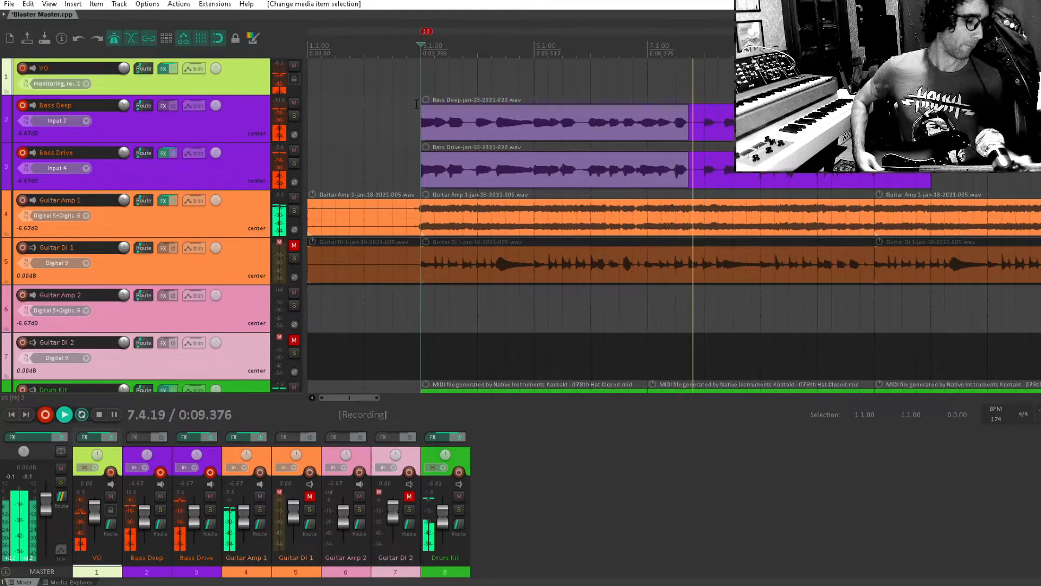
key("space")
key("ctrl+r")
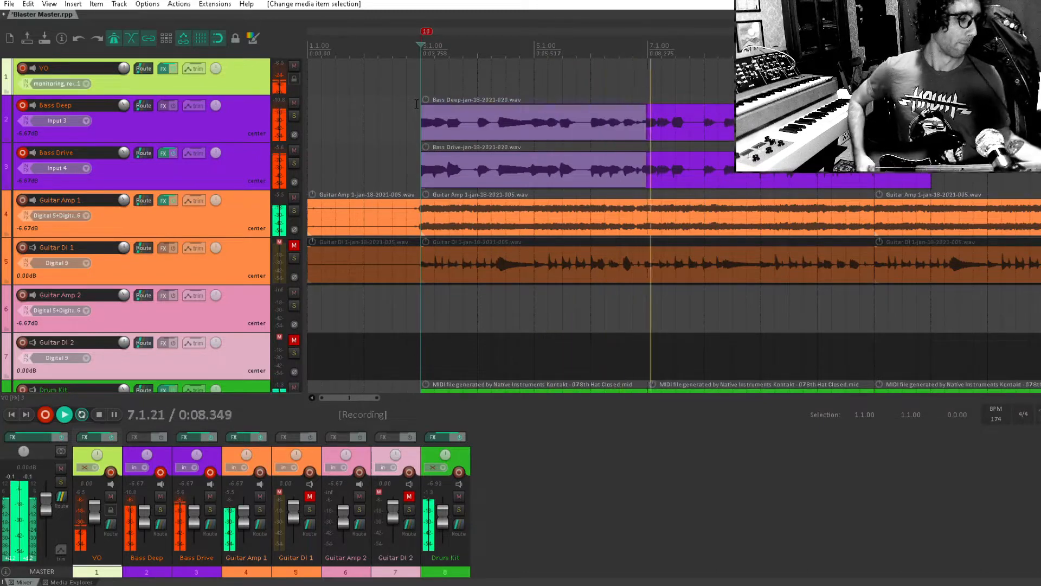
key("space")
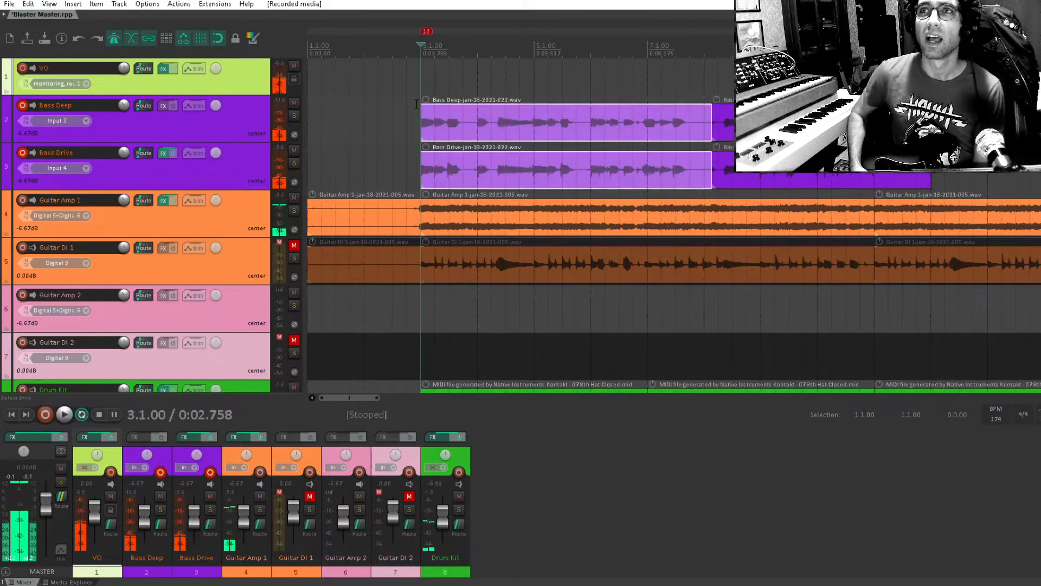
key("ctrl+z")
Record bass on Bass Deep and Bass Drive from 3.1.00 past bar 7 and again from 7.1.00, trimming the end to 11.1.00.
key("ctrl+r")
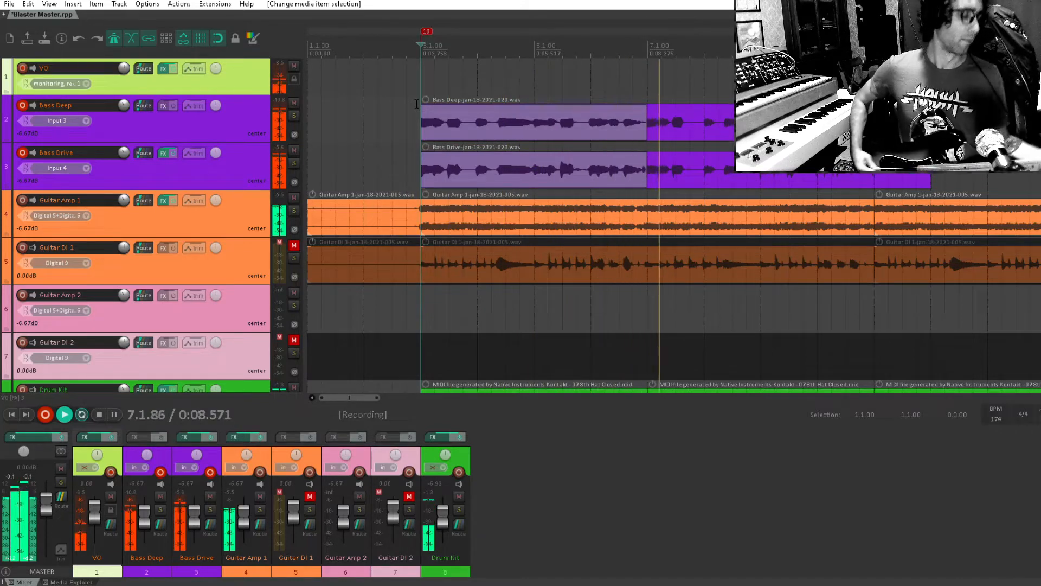
key("space")
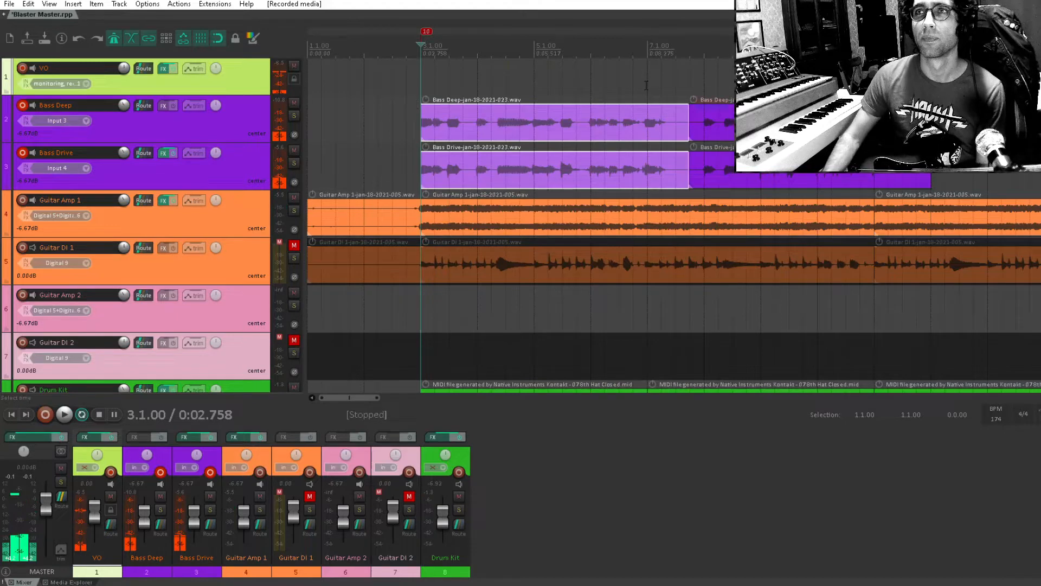
left_click(651, 72)
key("ctrl+r")
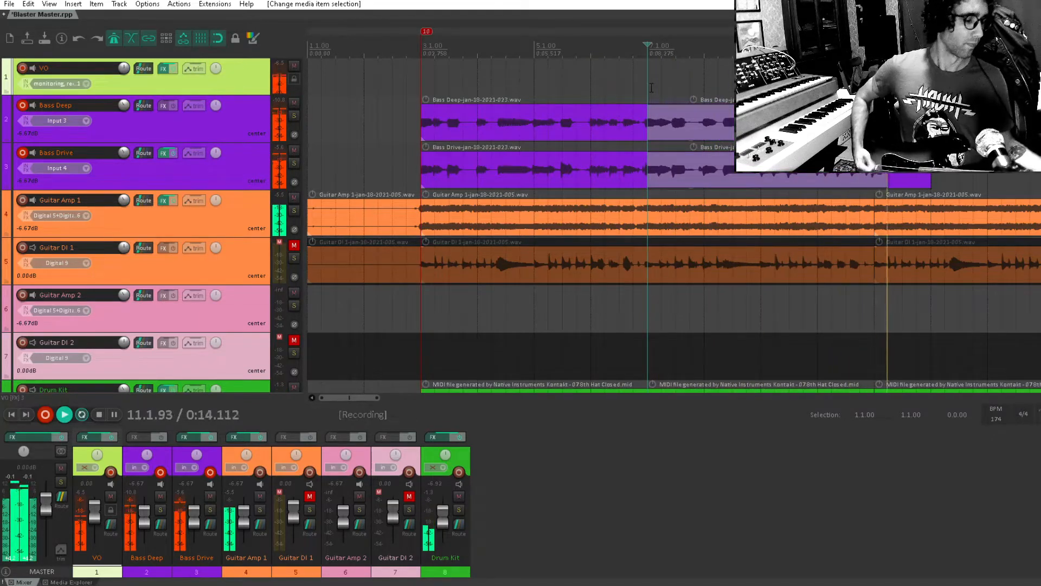
key("space")
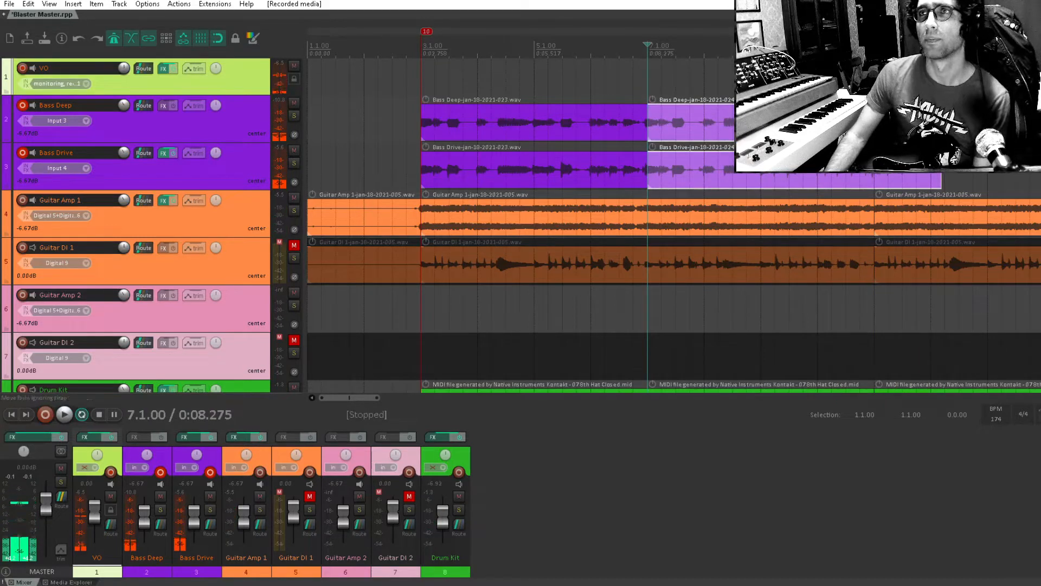
left_click_drag(941, 180, 875, 181)
Duplicate the bass items spanning 3.1.00 to 11.1.00 on both bass tracks and move the edit cursor to 19.1.00.
scroll(875, 184, "down", 4)
left_click_drag(471, 108, 297, 164)
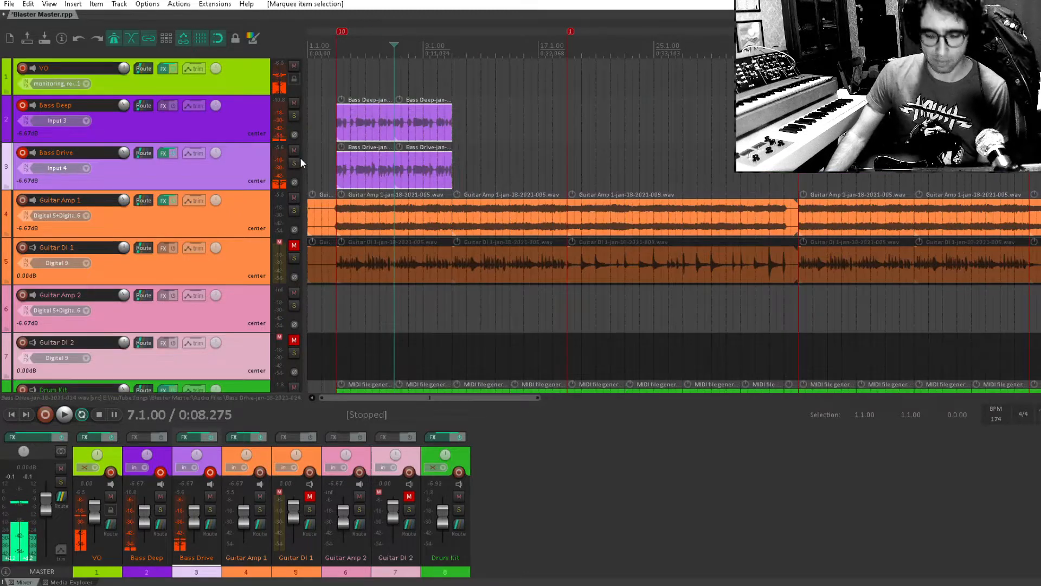
key("ctrl+d")
left_click(568, 82)
Try a short bass take from 19.1.00, saving the project and auditioning the take before deleting it.
key("space")
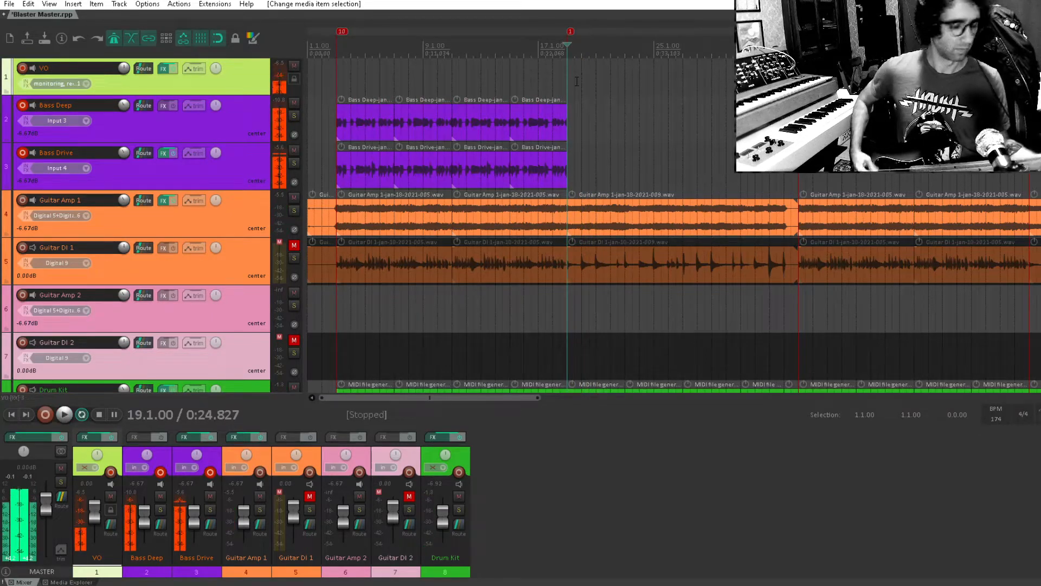
key("ctrl+r")
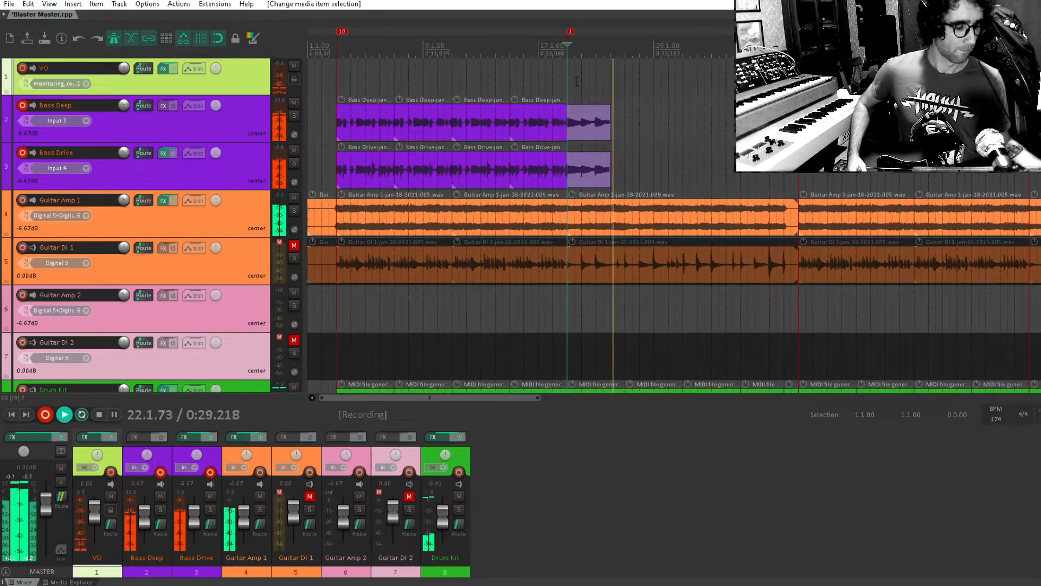
key("space")
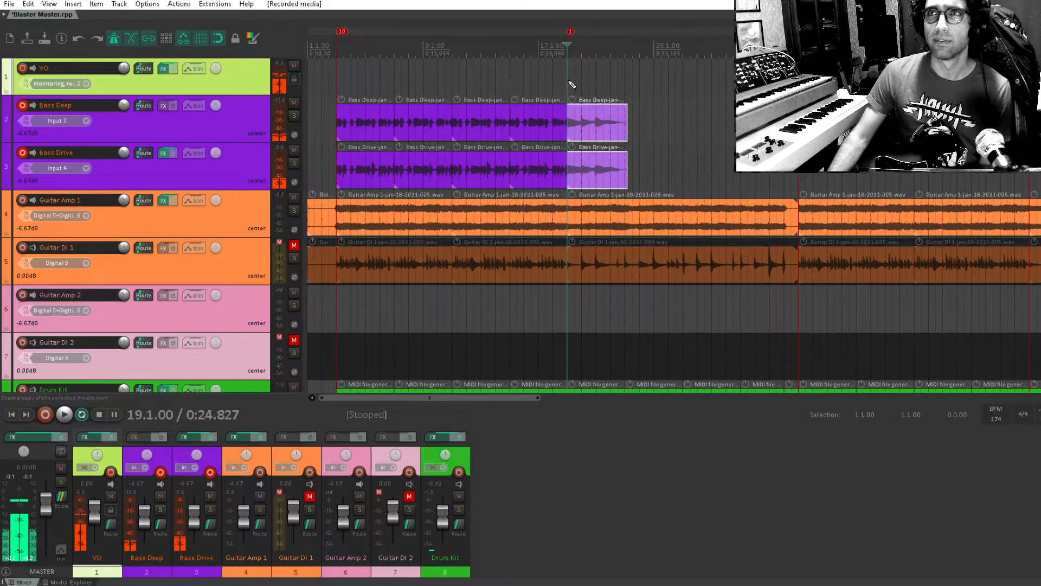
key("ctrl+s")
key("space")
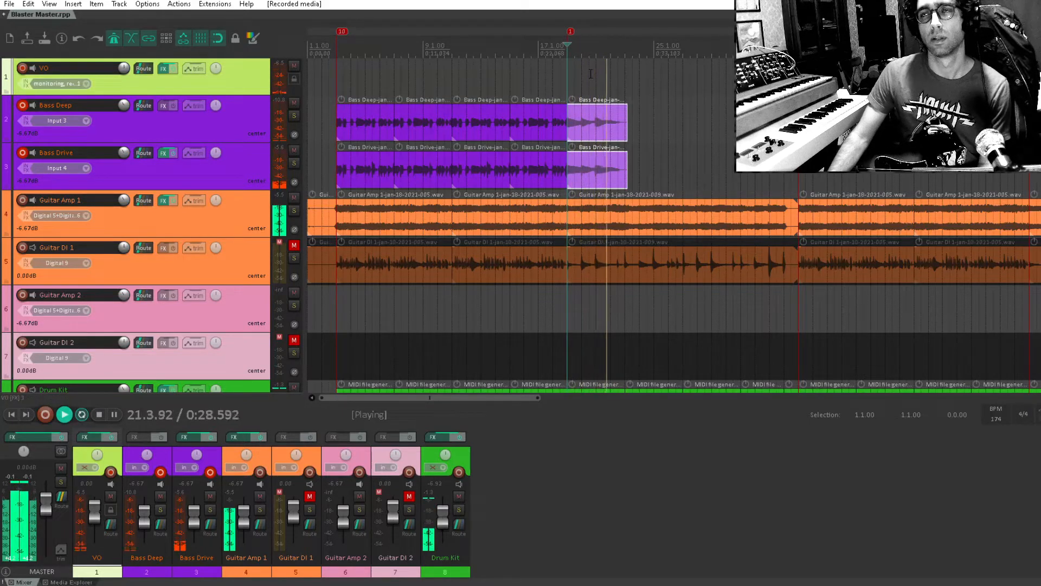
key("space")
key("Delete")
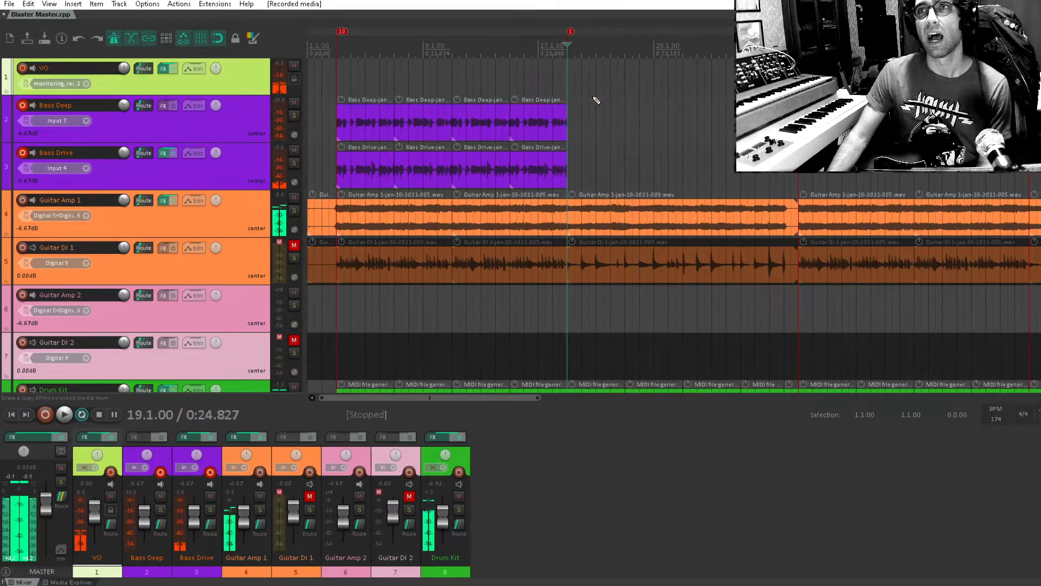
left_click(596, 100)
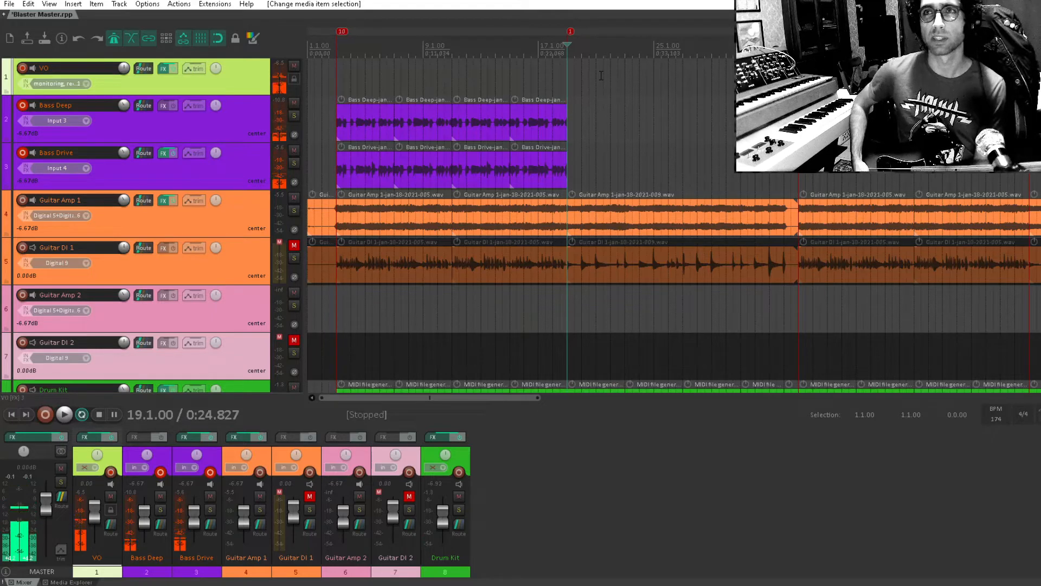
Try a full bass take from 19.1.00 past 35.1.00, auditioning it before undoing the recording.
key("ctrl+r")
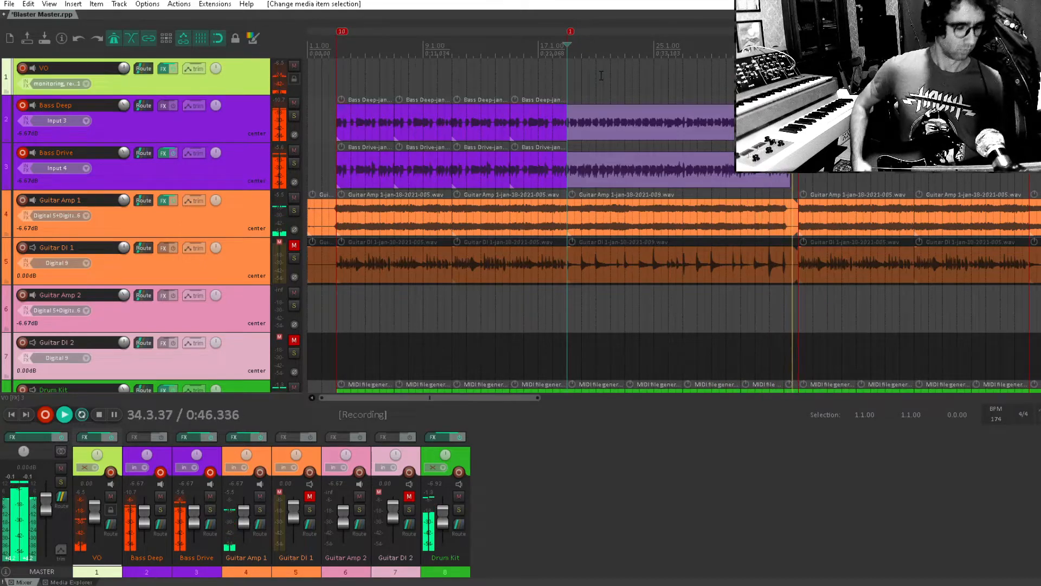
key("space")
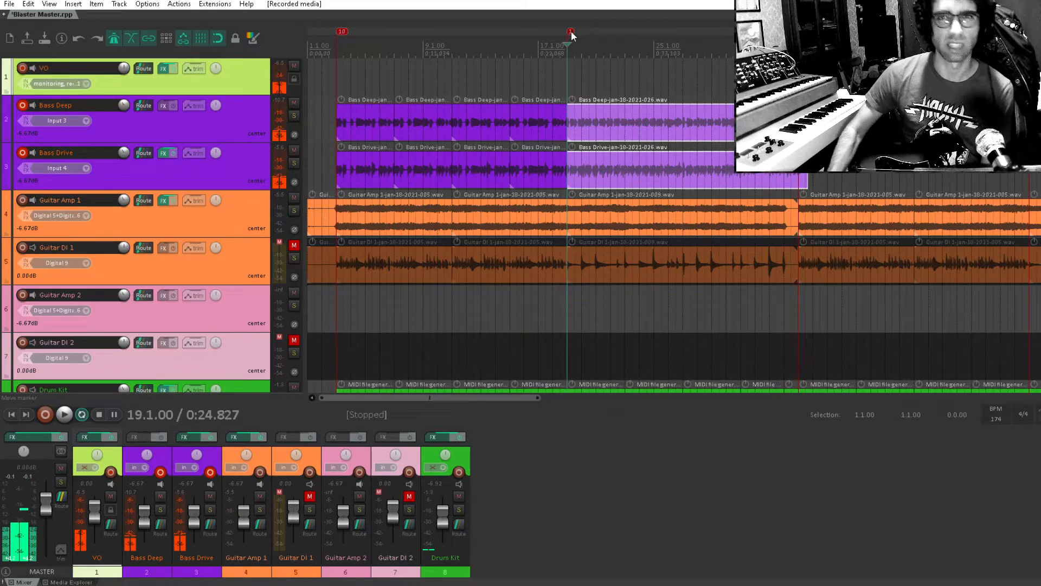
key("space")
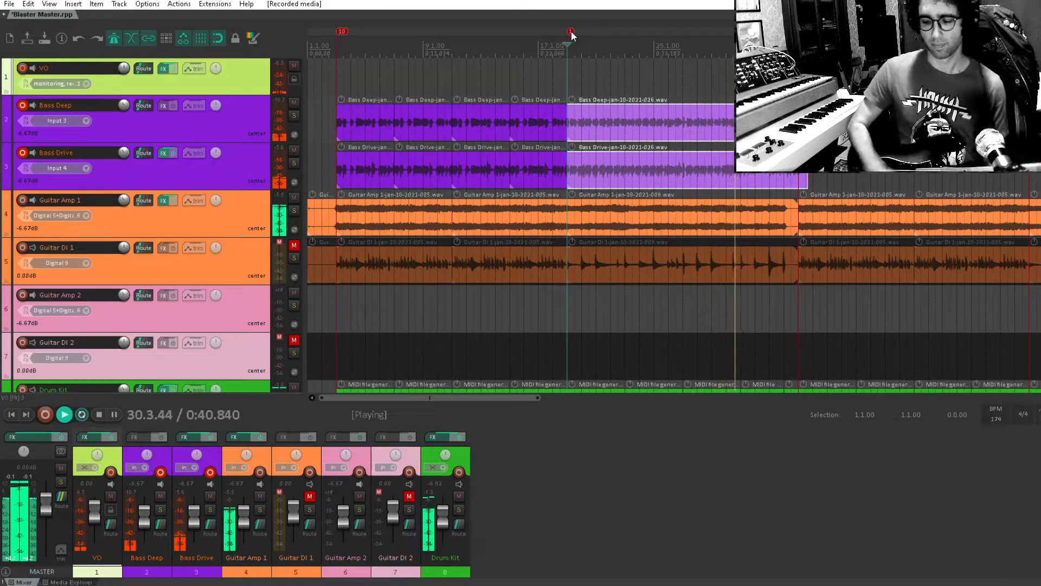
key("space")
key("ctrl+z")
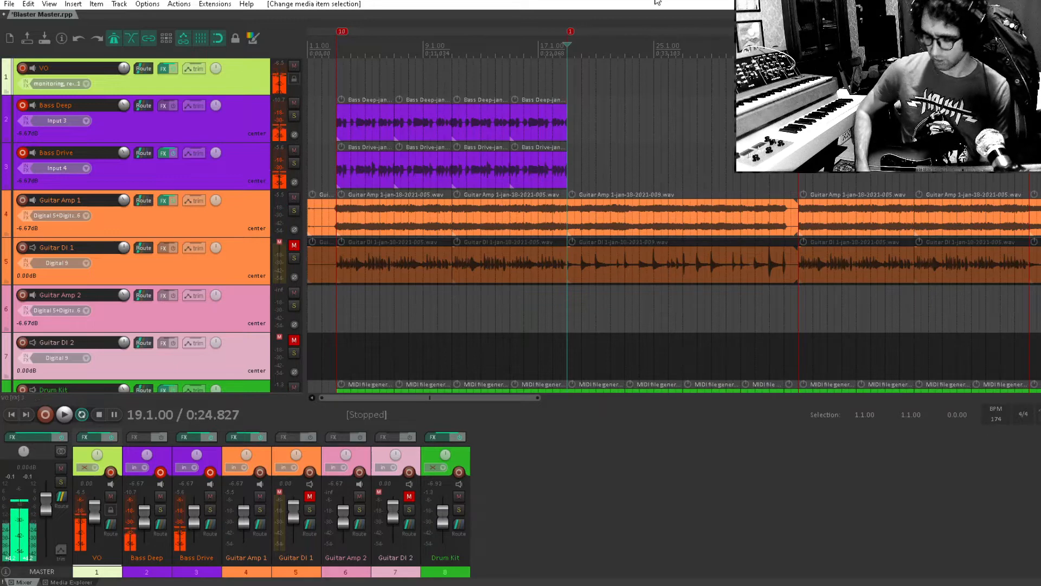
Try recording bass on Bass Deep and Bass Drive from 19.1.00 past bar 27, and again from 25.1.00 past bar 42.
key("ctrl+r")
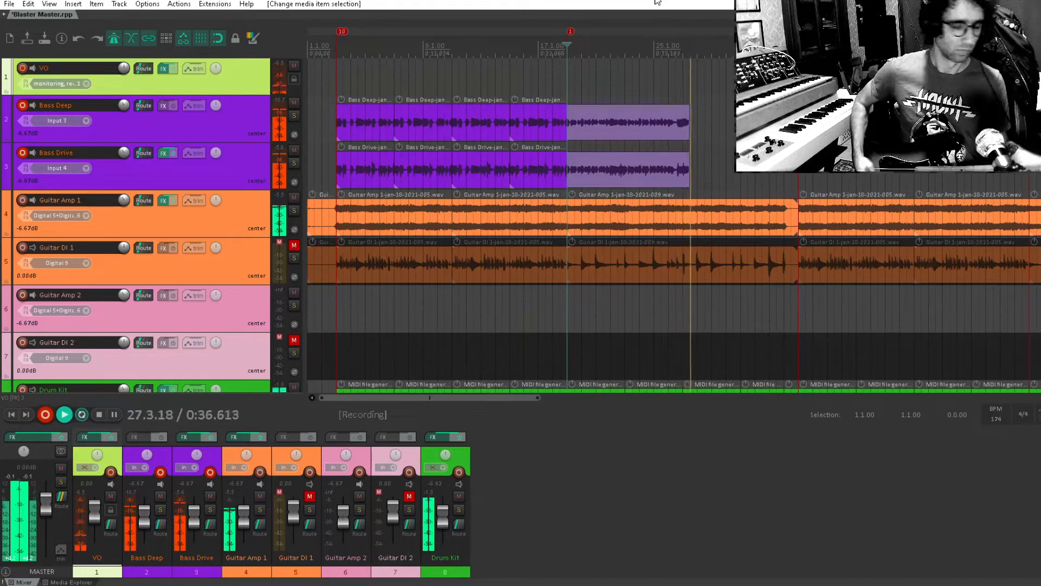
key("space")
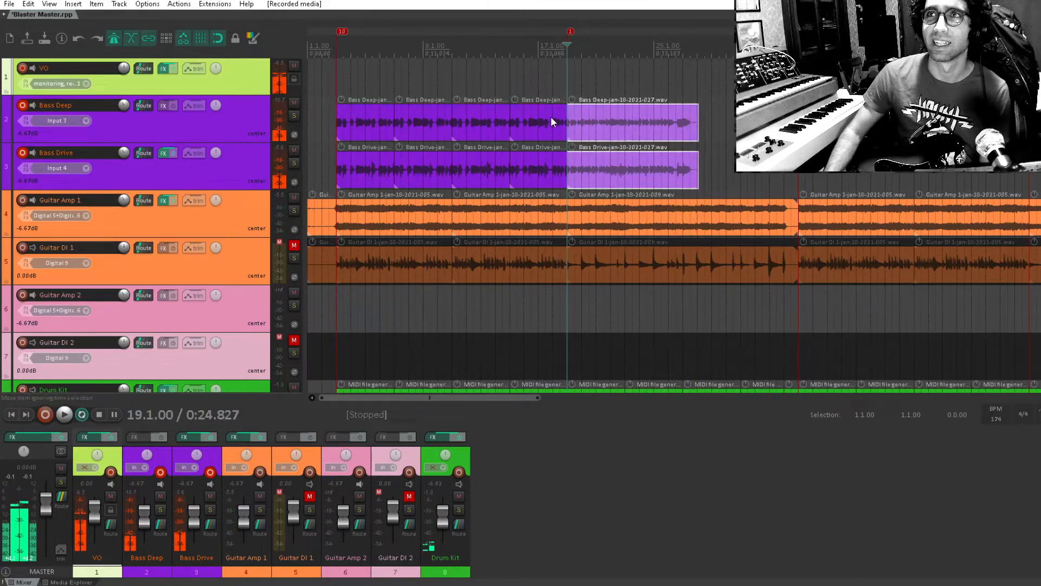
left_click(652, 70)
key("ctrl+r")
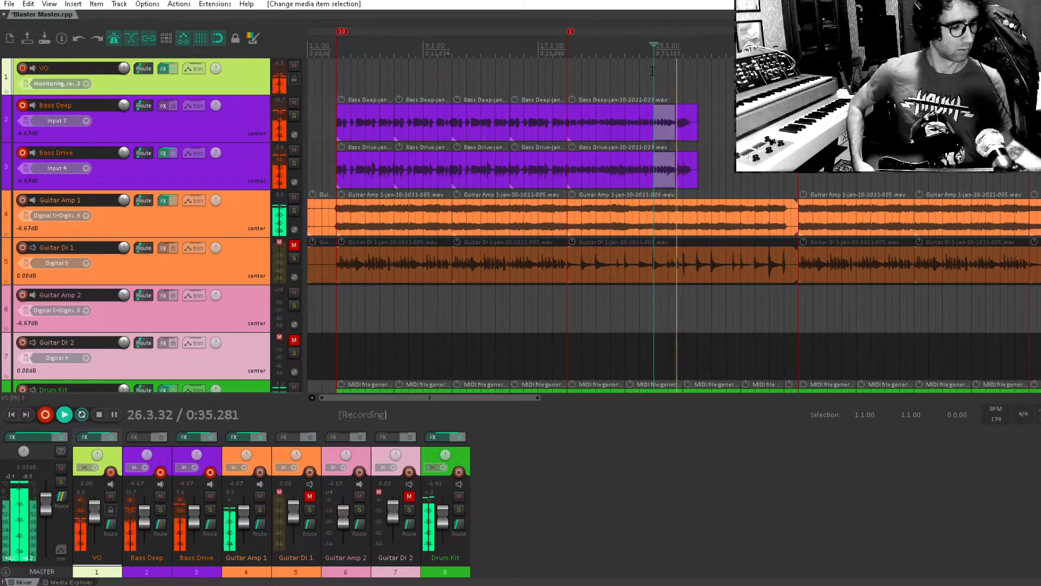
key("ctrl+r")
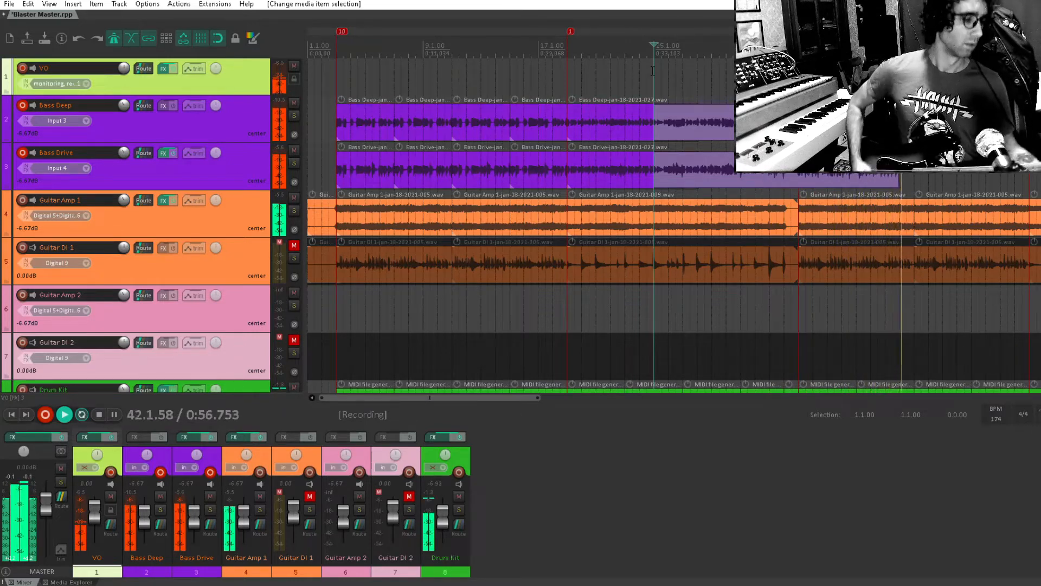
key("space")
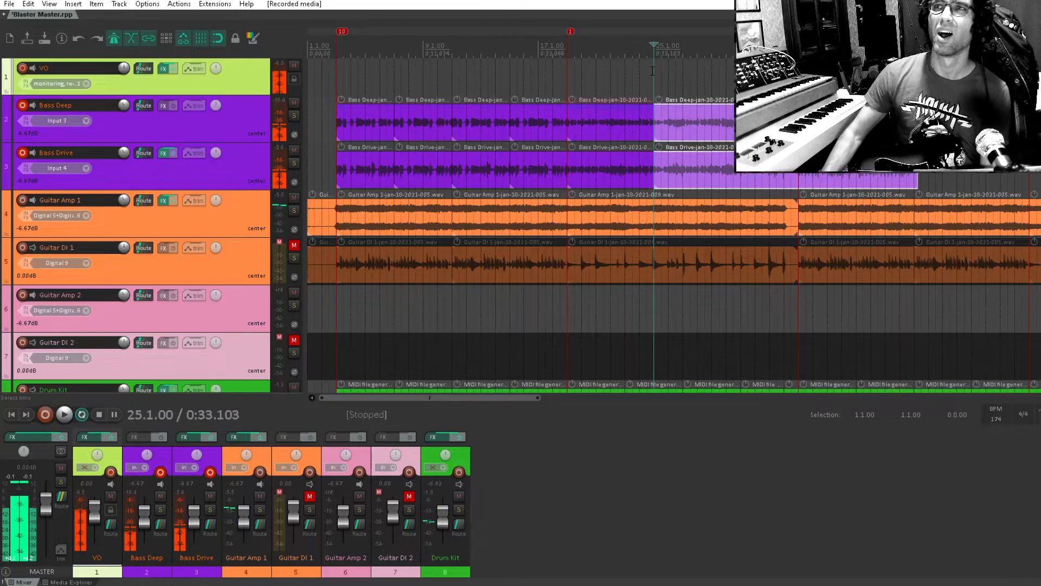
Audition the new bass takes from 25.1.00 and from 19.1.00.
left_click_drag(870, 271, 860, 362)
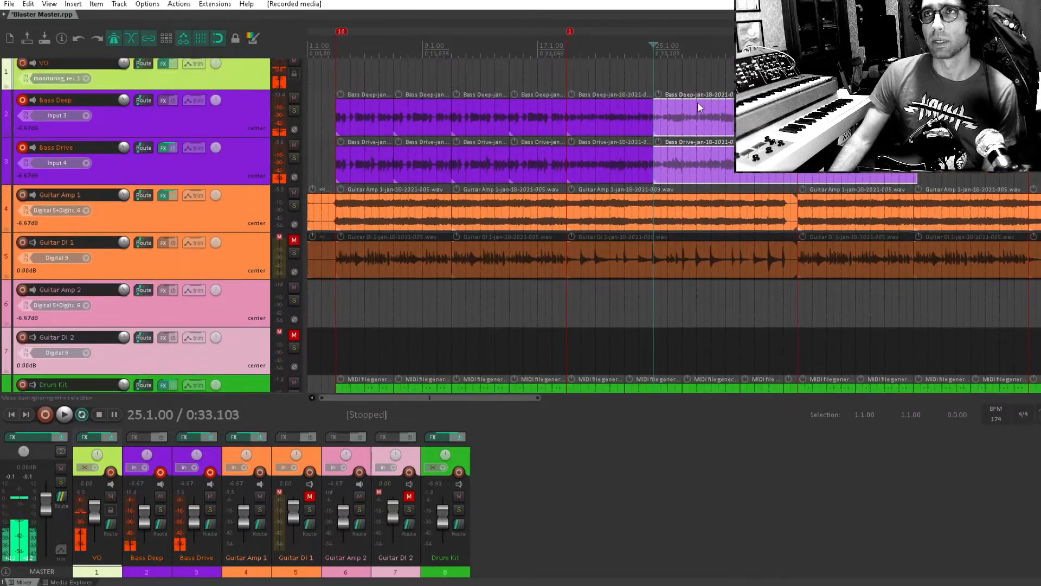
key("space")
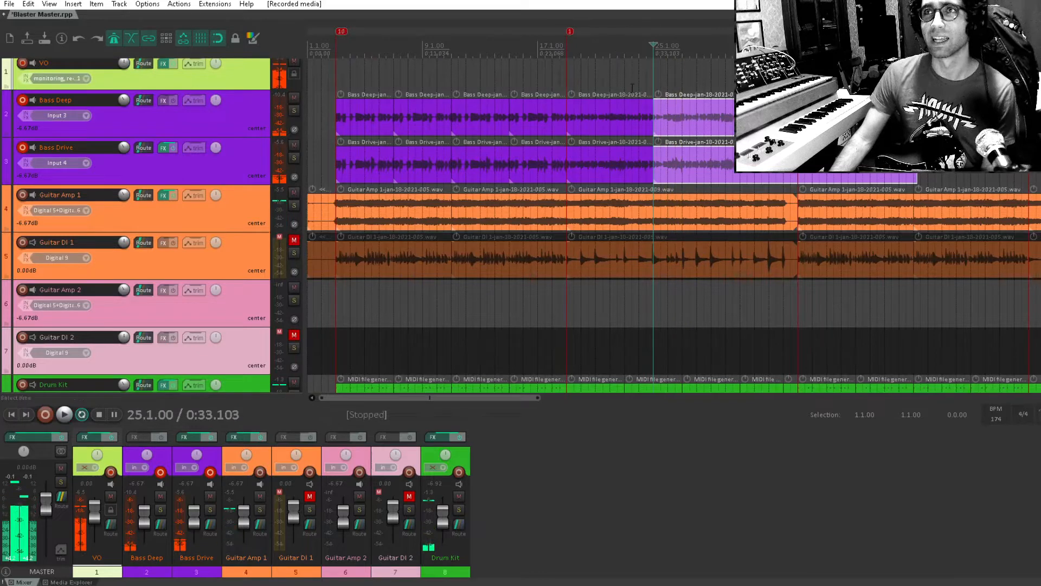
left_click(632, 86)
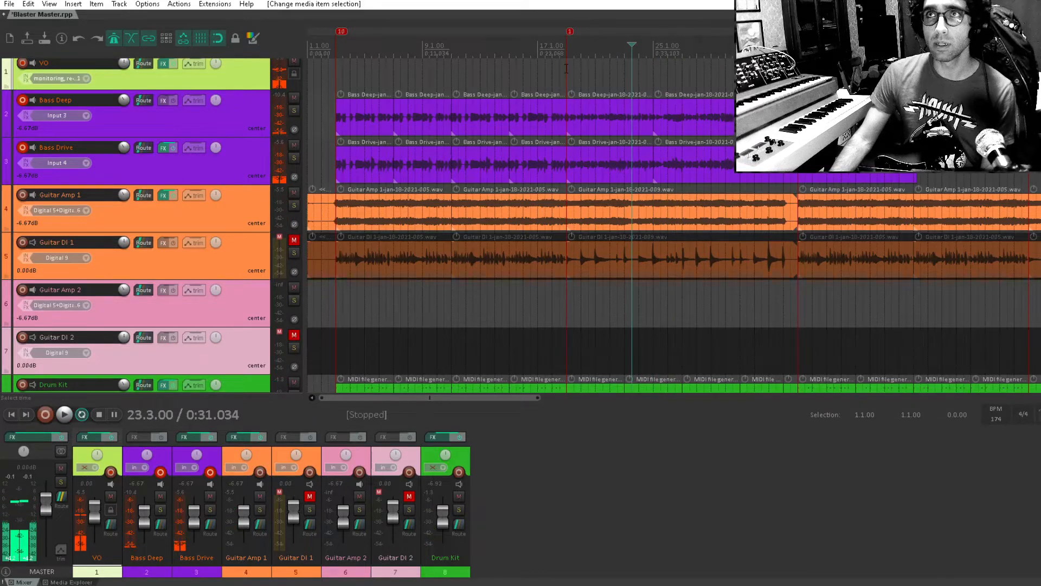
left_click(566, 69)
key("space")
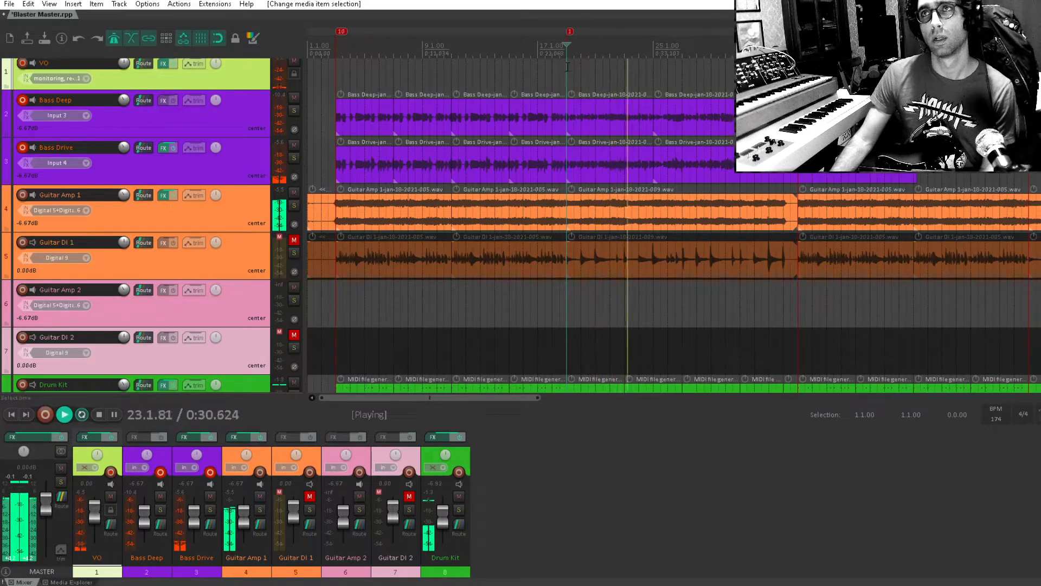
key("space")
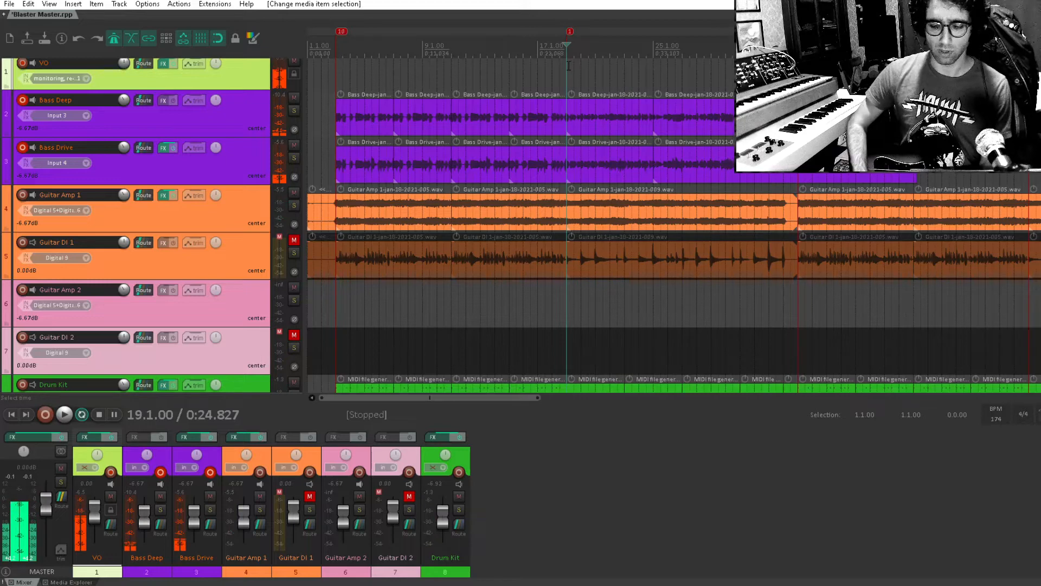
Try a replacement bass take on both bass tracks from 19.1.00 to about 35.1.00 and audition it.
key("ctrl+r")
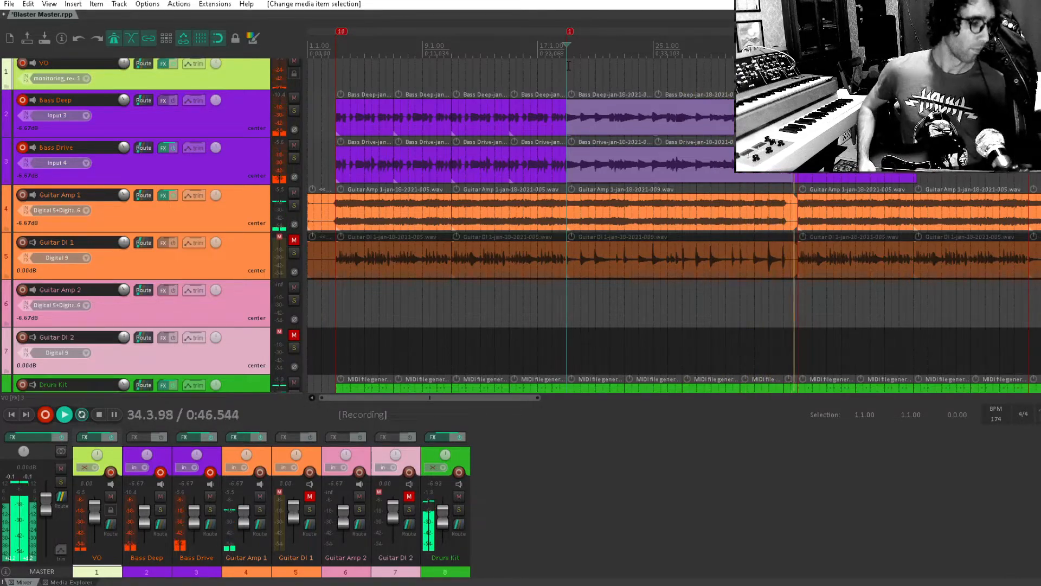
key("space")
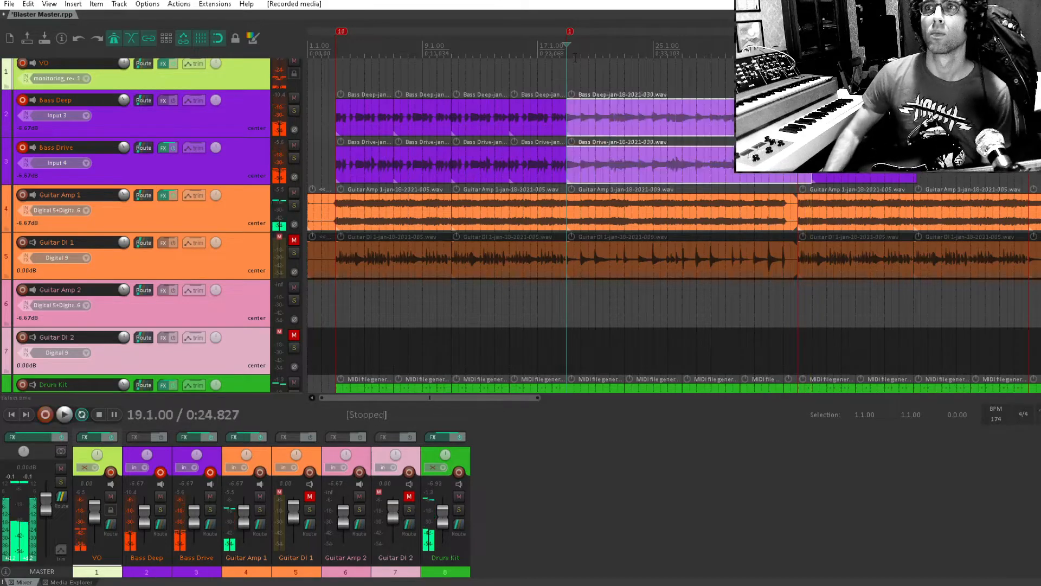
key("space")
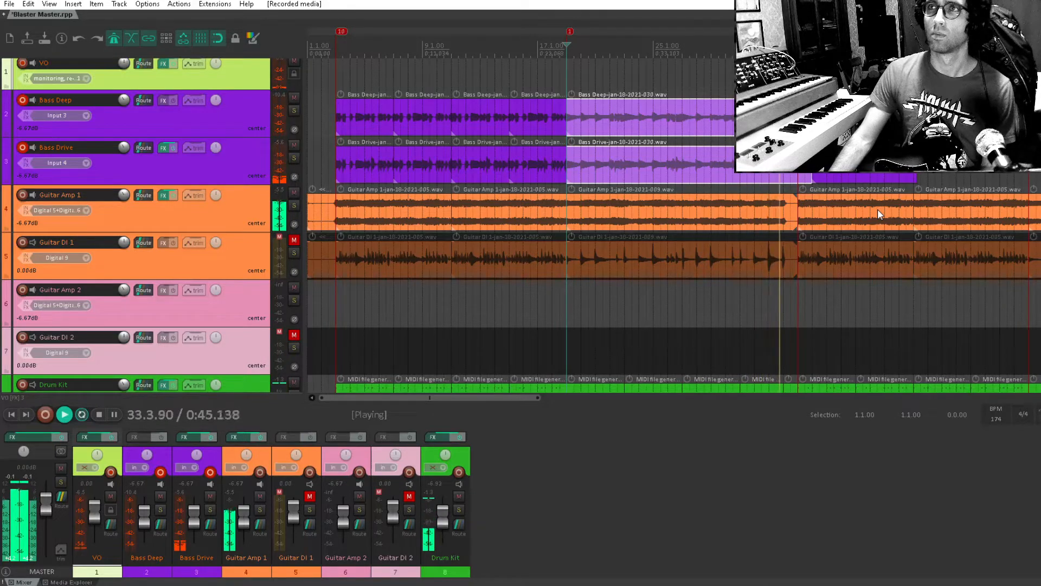
key("space")
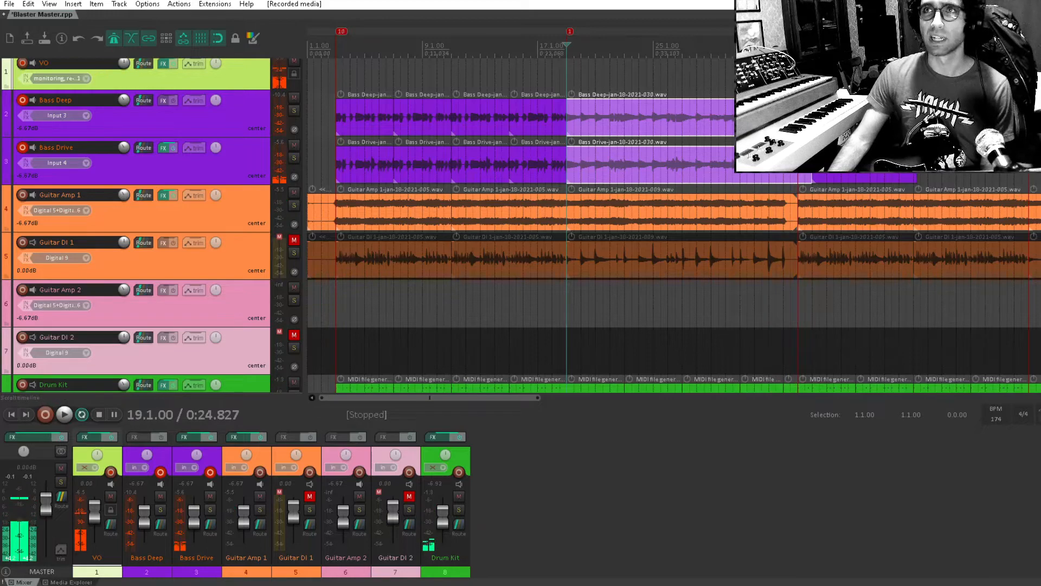
Record a new bass take on Bass Deep and Bass Drive from 19.1.00 past bar 37, over the existing take.
left_click_drag(643, 111, 577, 158)
scroll(578, 157, "up", 1)
scroll(577, 157, "up", 1)
left_click_drag(676, 139, 382, 177)
scroll(574, 128, "down", 1)
key("ctrl+r")
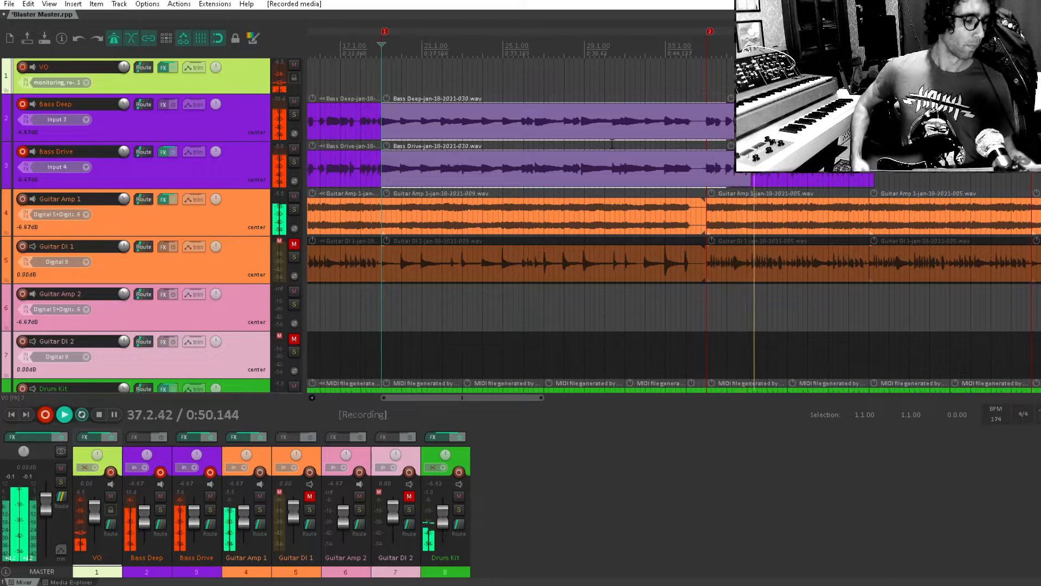
key("space")
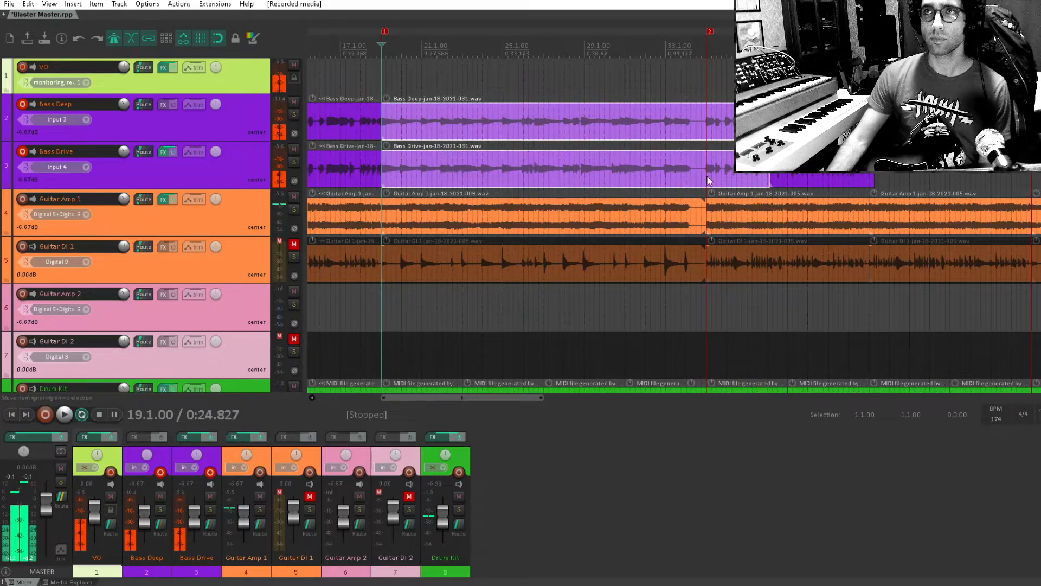
Delete the leftover bass items after the new take and trim the end of both bass items to 35.1.00.
left_click(747, 122)
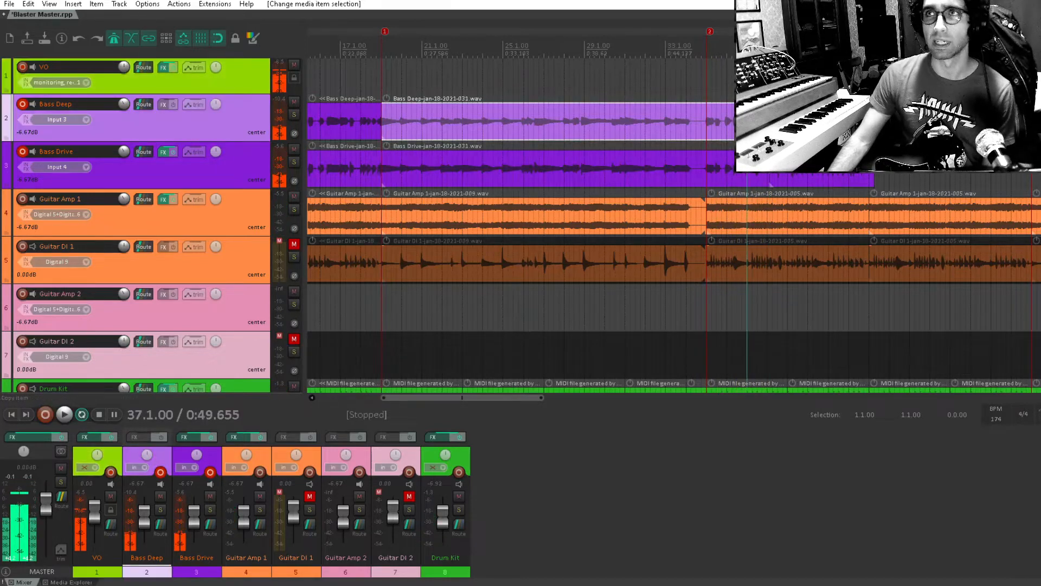
left_click_drag(724, 135, 759, 162)
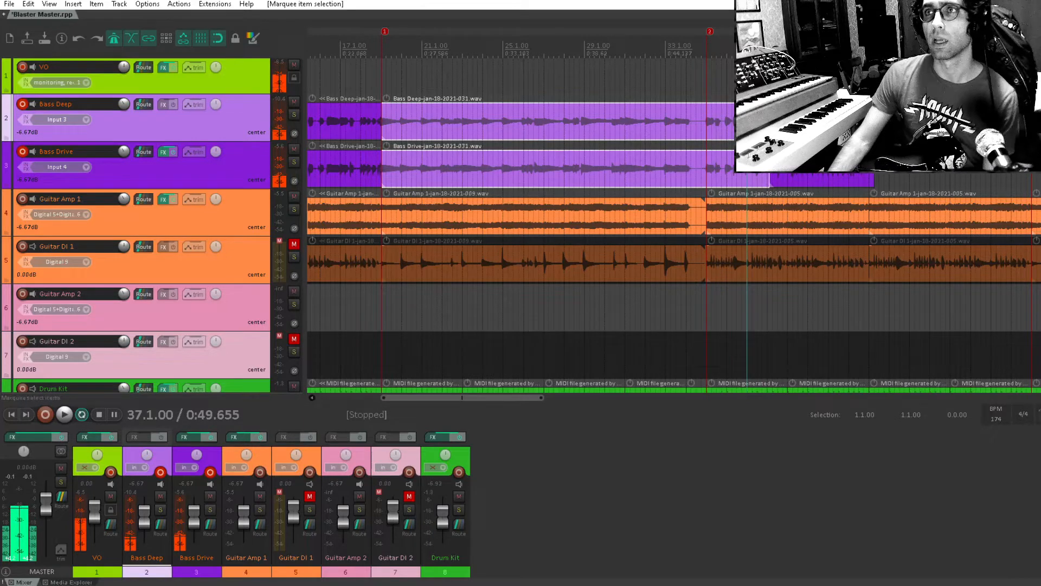
key("Delete")
left_click_drag(797, 130, 715, 204)
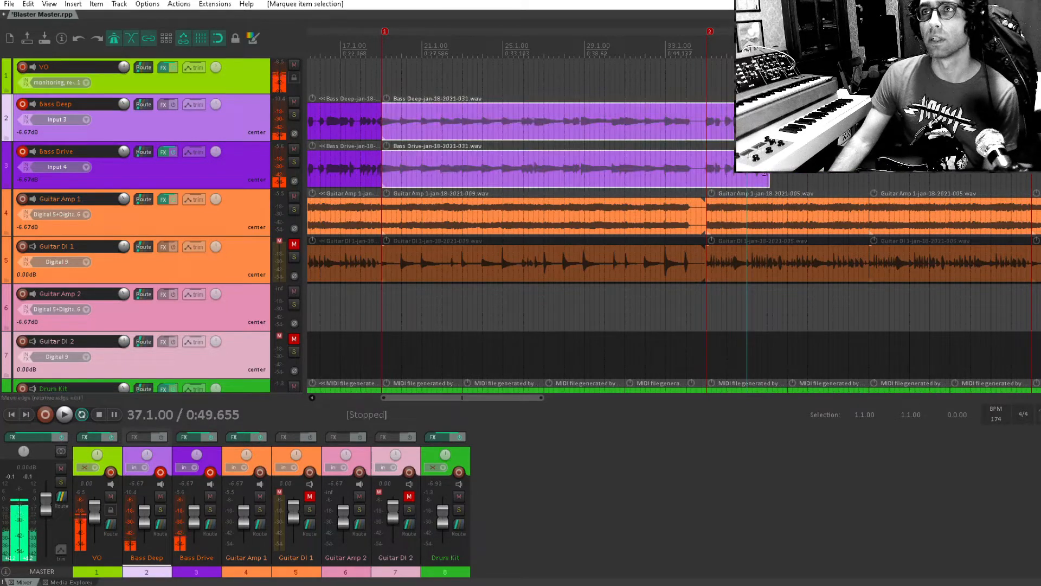
left_click_drag(767, 174, 707, 177)
Check the Drum Kit's Kontakt groove browser and split the drum item starting at 35.1.00 at 38.1.00.
mouse_move(756, 206)
left_mouse_down()
mouse_move(776, 136)
mouse_move(662, 65)
mouse_move(575, 66)
left_mouse_up()
left_click(549, 345)
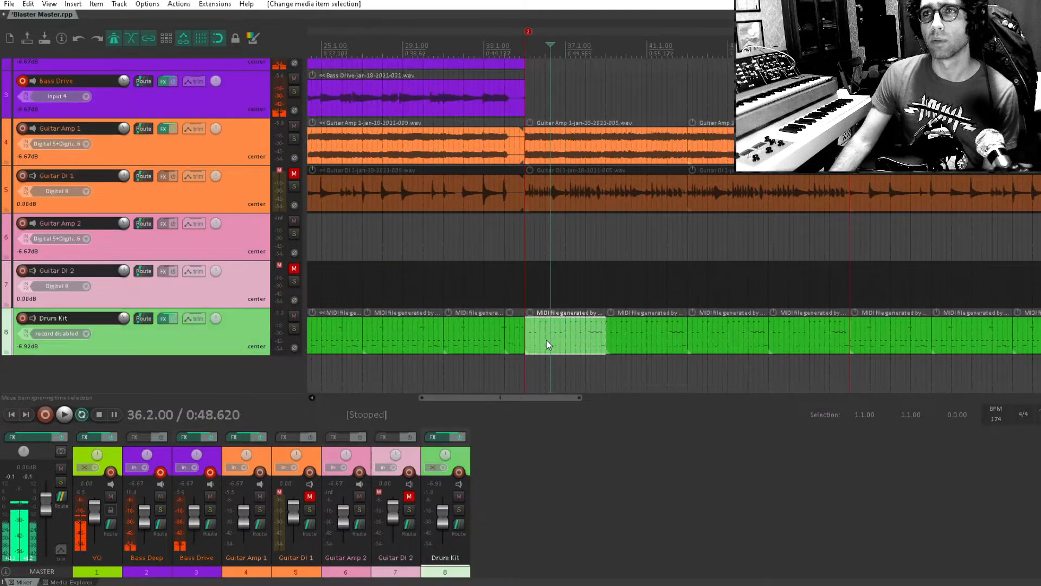
scroll(585, 323, "down", 2)
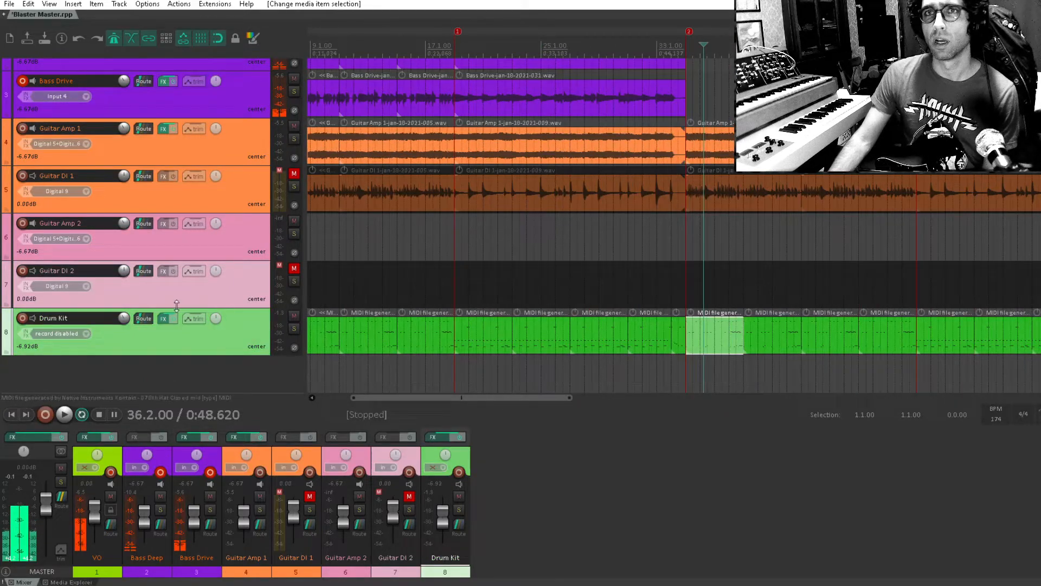
left_click(165, 319)
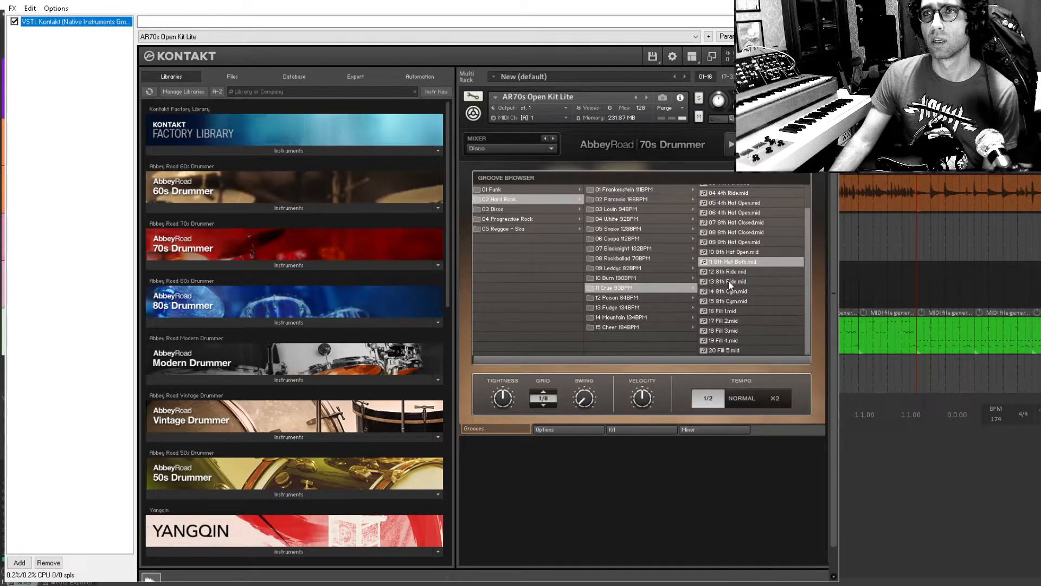
left_click(827, 2)
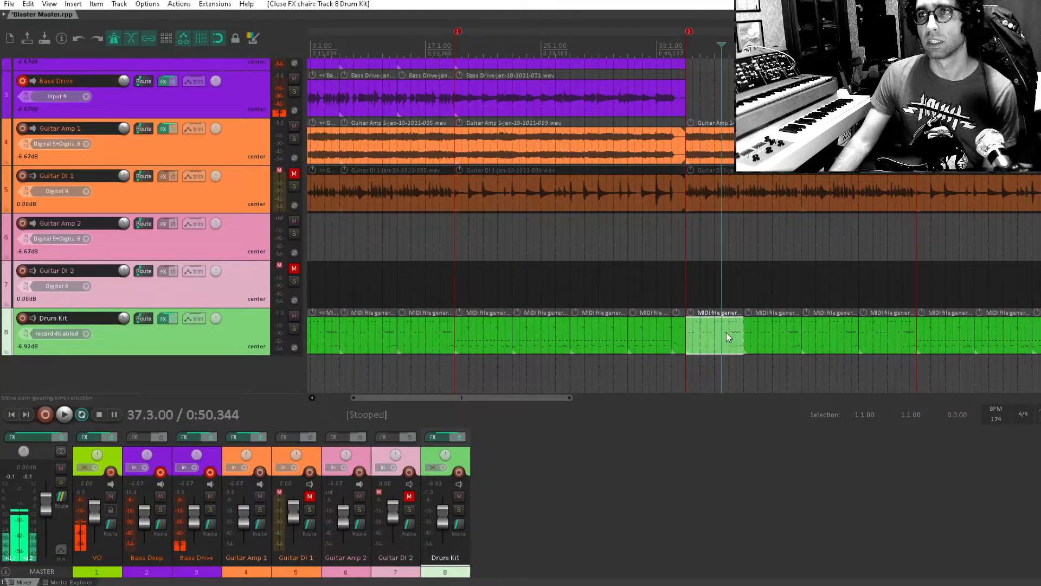
scroll(733, 336, "up", 3)
key("s")
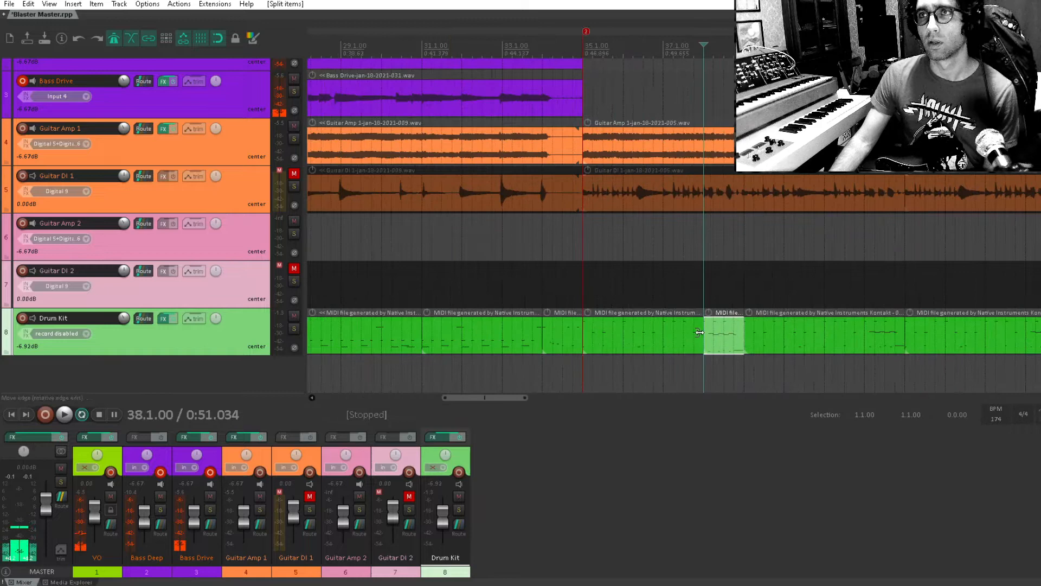
Try splitting the drum item at 37.1.00 and stretching its first part to half length, auditioning it before undoing both changes.
key("s")
left_click(653, 337)
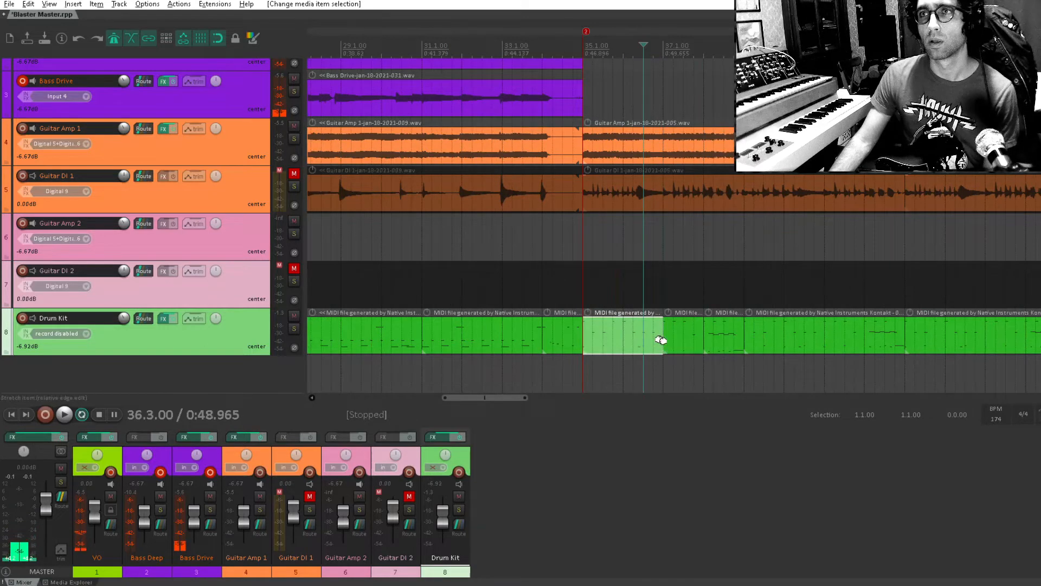
left_click_drag(660, 339, 624, 340)
left_click(541, 270)
key("space")
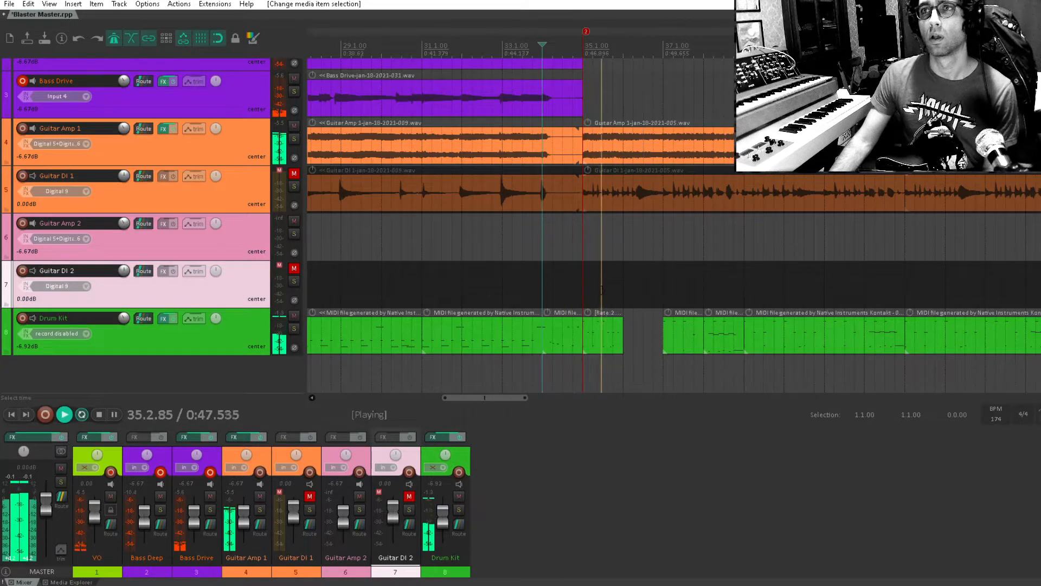
key("space")
key("ctrl+z")
key("ctrl+z")
key("ctrl+z")
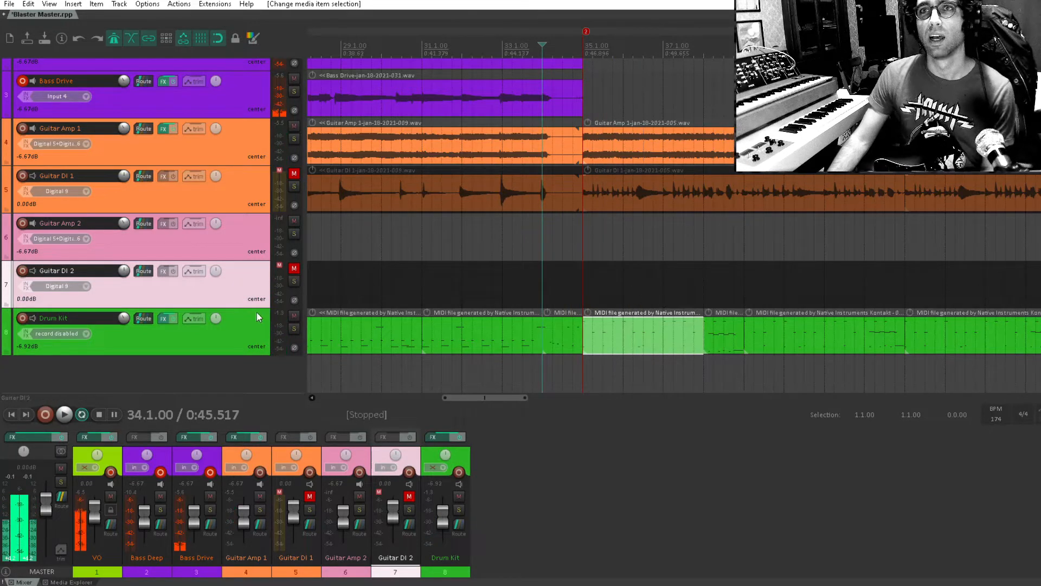
Set Kontakt's groove tempo to Normal and import 05 4th Hat Open.mid onto the Guitar DI 2 track, adjusted to the project tempo.
left_click(162, 319)
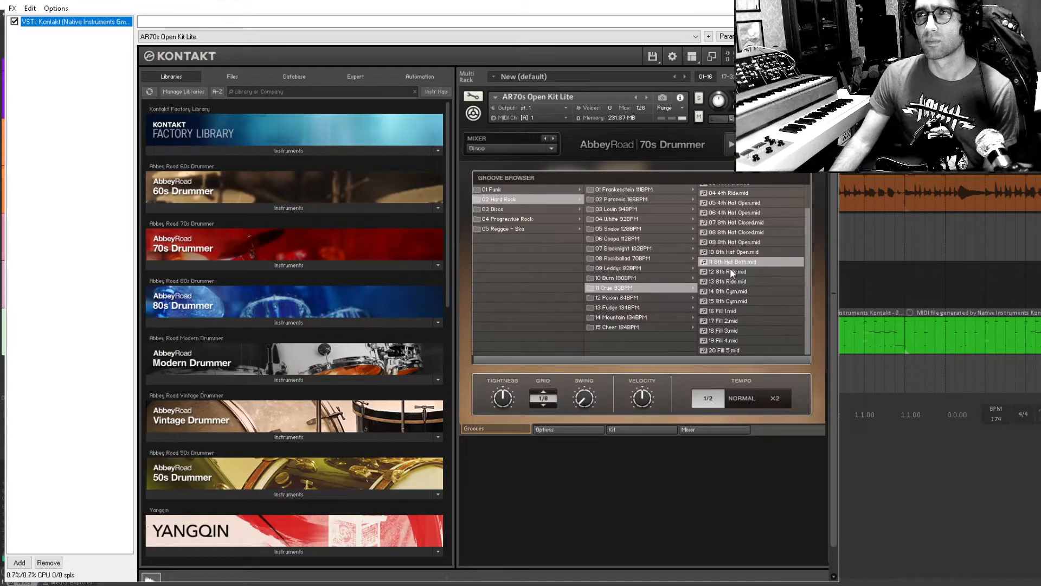
left_click(742, 397)
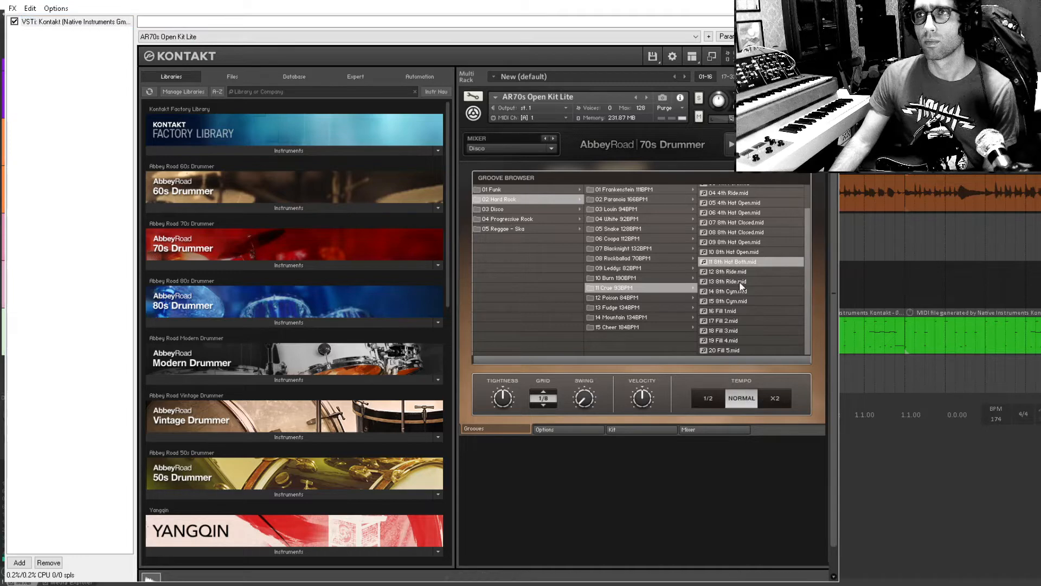
left_click(740, 203)
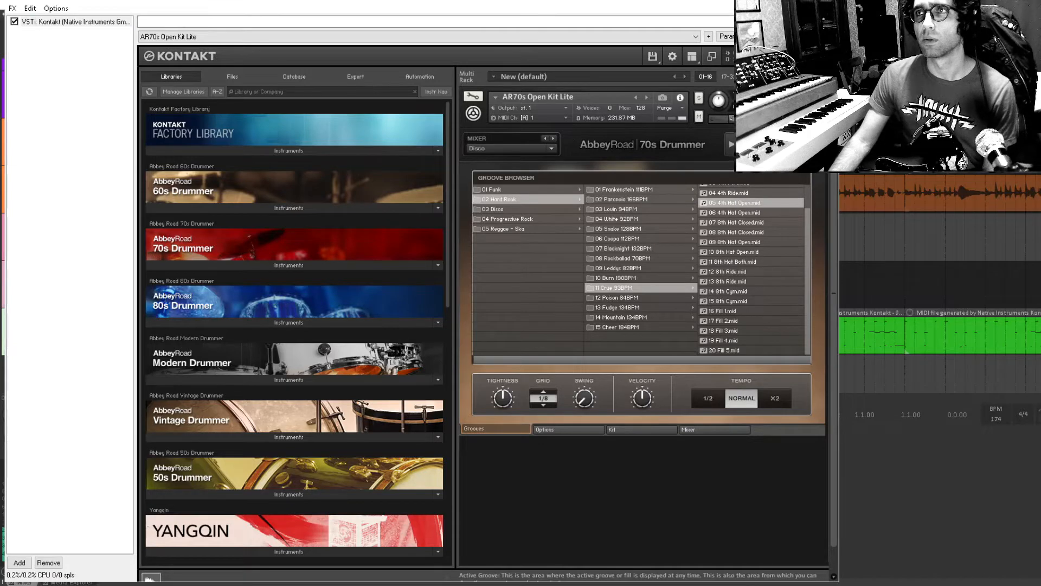
left_click_drag(825, 180, 858, 275)
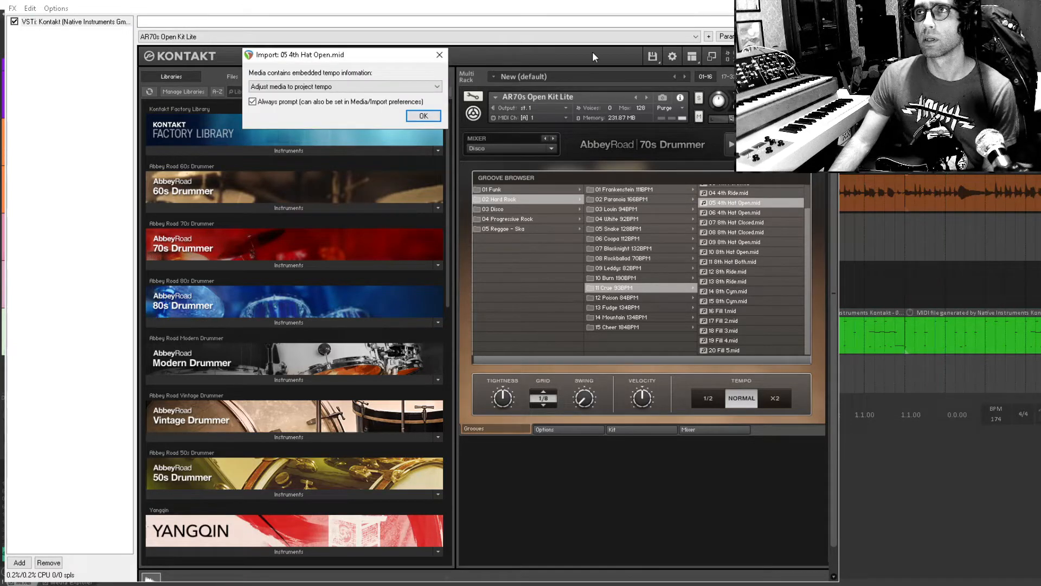
key("Return")
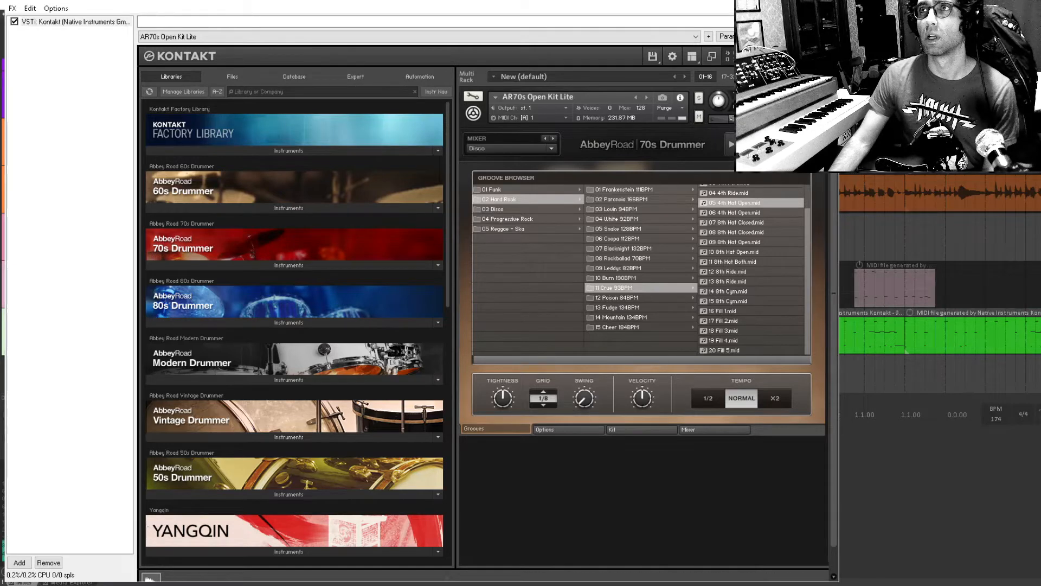
left_click(827, 2)
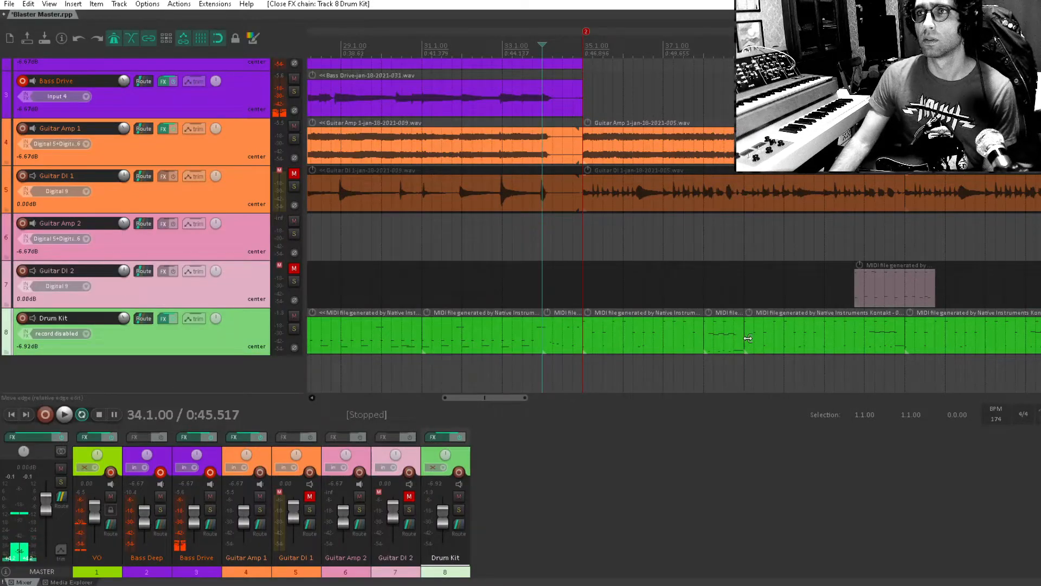
Trim the start of the drum item at 39.1.00 to make room, move the imported groove there on Drum Kit, and audition it.
left_click_drag(747, 339, 854, 339)
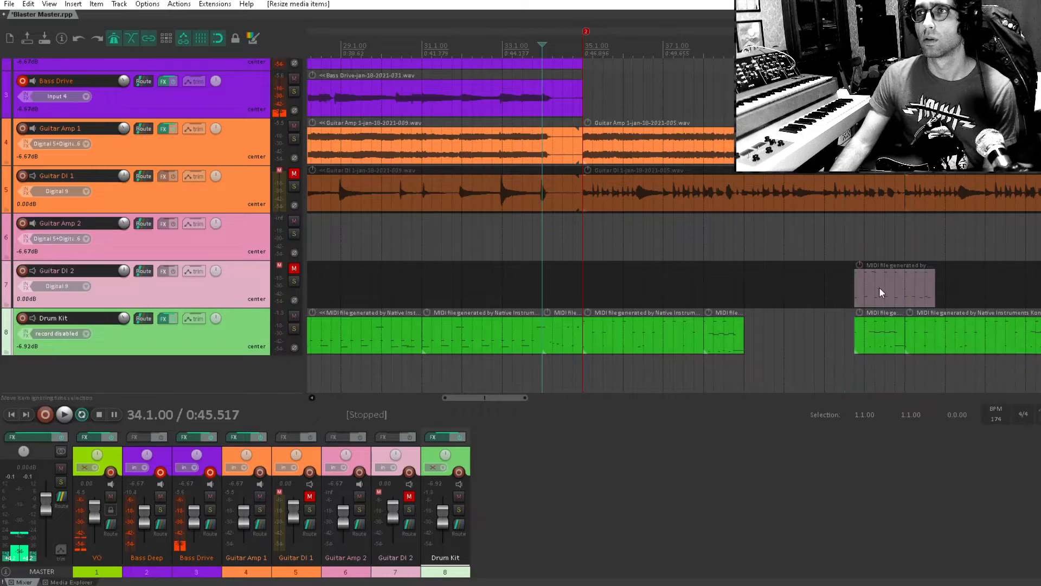
left_click_drag(880, 293, 770, 330)
left_click(733, 298)
key("space")
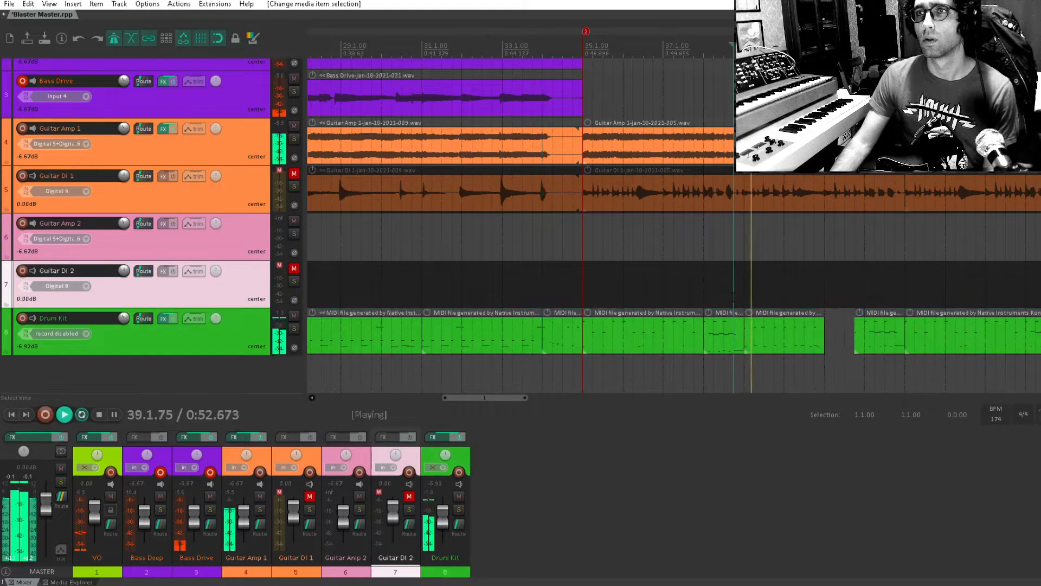
Open the Drum Kit item at 39.1.00 for MIDI editing, delete the D2 note just before 40.3, and audition the change.
double_click(780, 331)
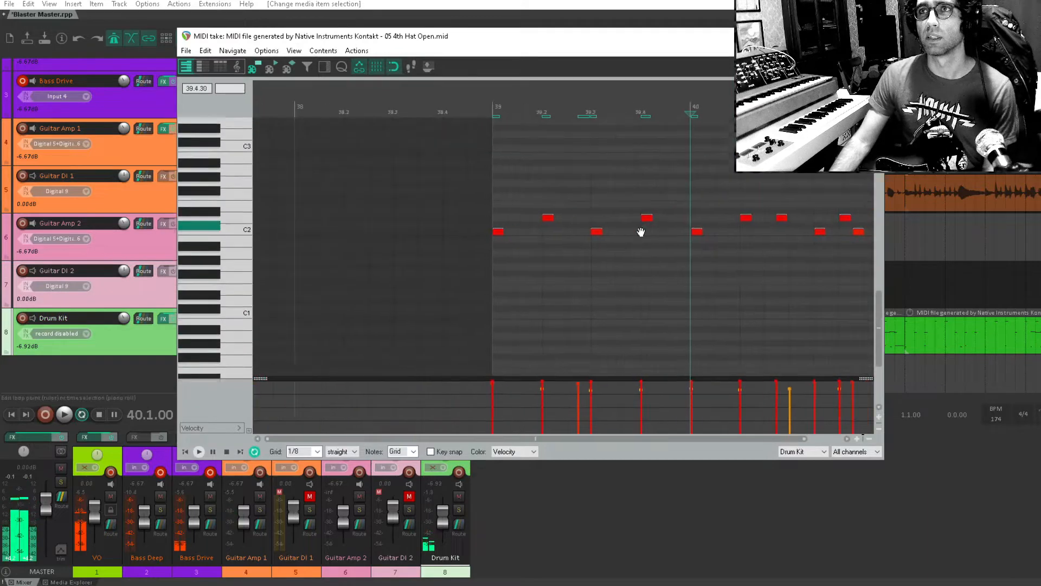
left_click_drag(641, 232, 521, 246)
key("space")
key("space")
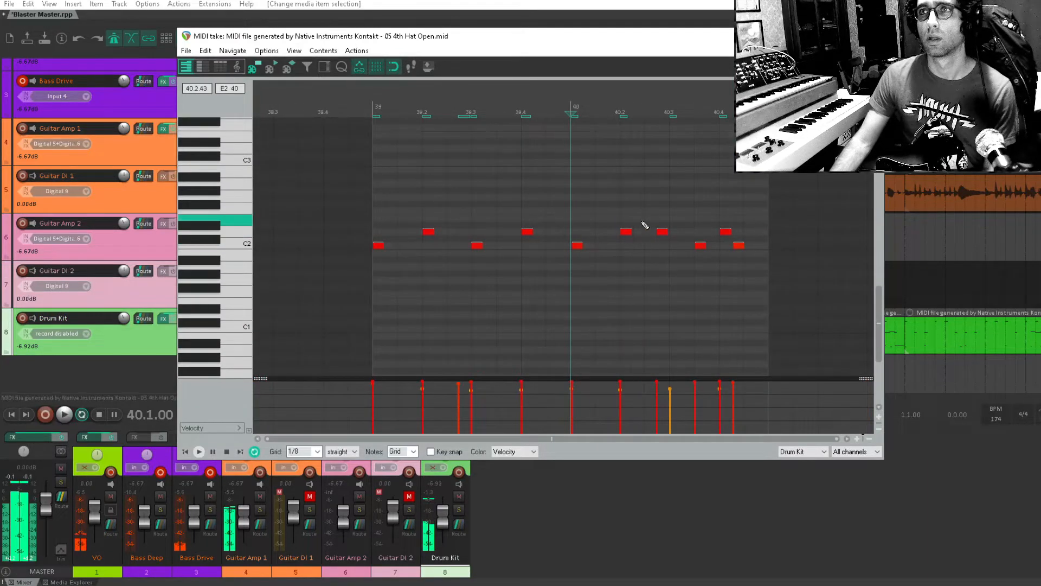
double_click(662, 231)
left_click(320, 200)
key("space")
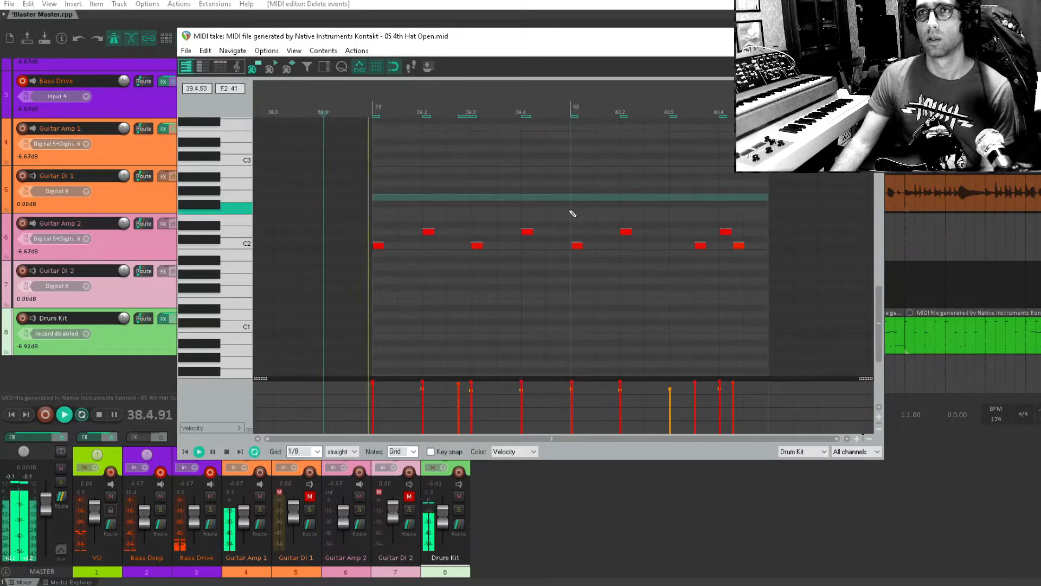
Delete the A5 note just before 39.3 in the drum groove and play the pattern back.
left_click_drag(598, 222, 562, 255)
left_click_drag(577, 212, 588, 255)
mouse_move(392, 230)
left_mouse_down()
mouse_move(465, 273)
mouse_move(462, 406)
left_mouse_up()
key("space")
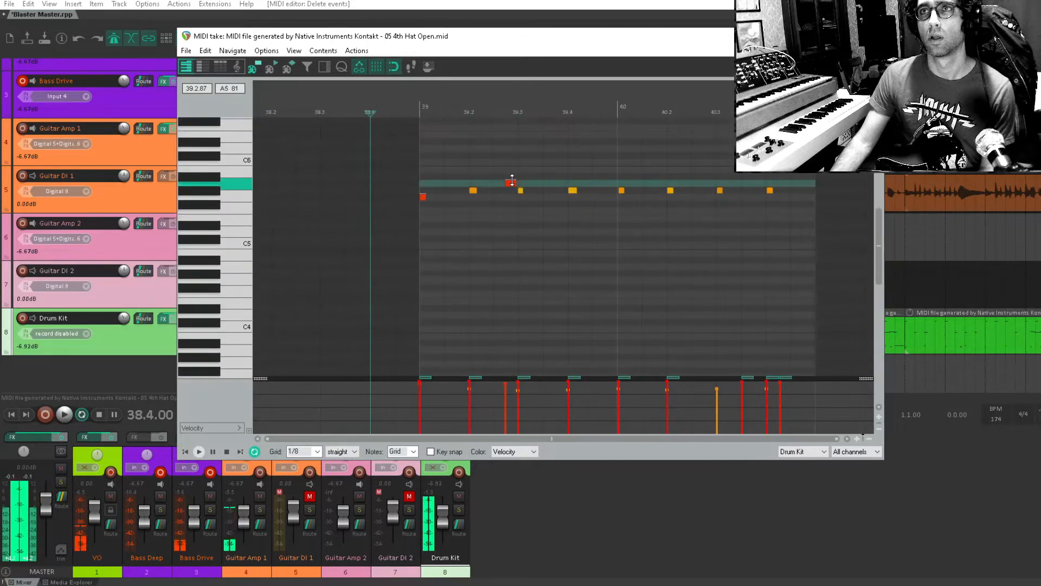
double_click(510, 182)
key("space")
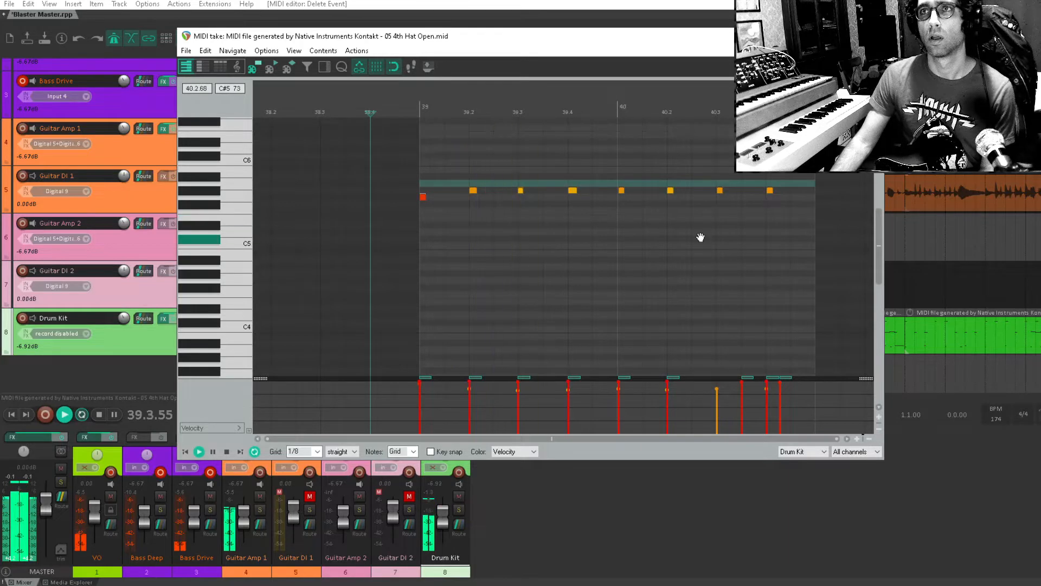
left_click_drag(699, 237, 493, 151)
left_click_drag(548, 226, 539, 135)
key("space")
key("space")
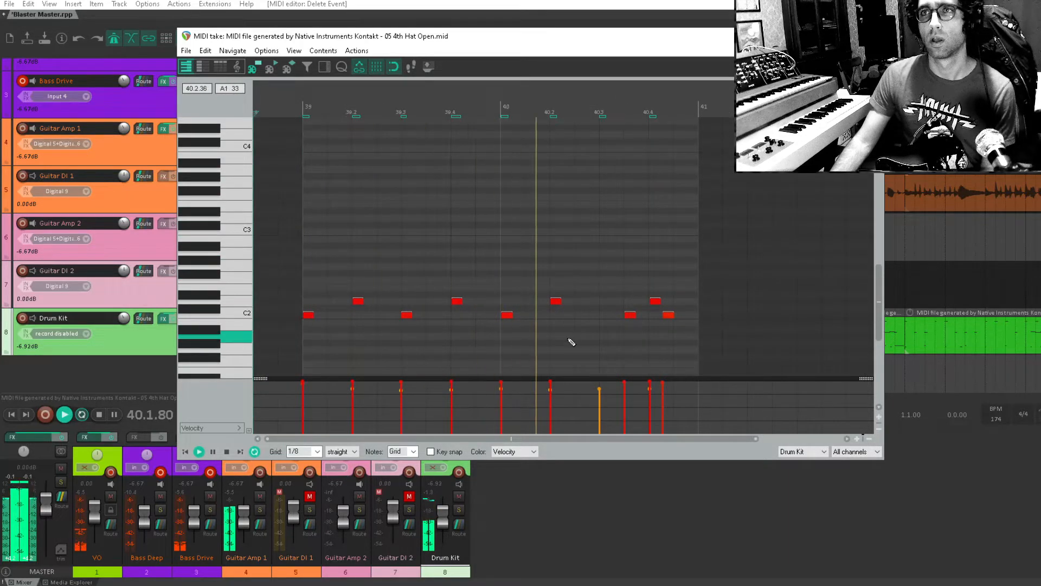
key("space")
Copy the C2 kick at 40.1.00 to halfway between 40.2 and 40.3, and delete the last C2 kick after 40.4.
left_click(587, 315)
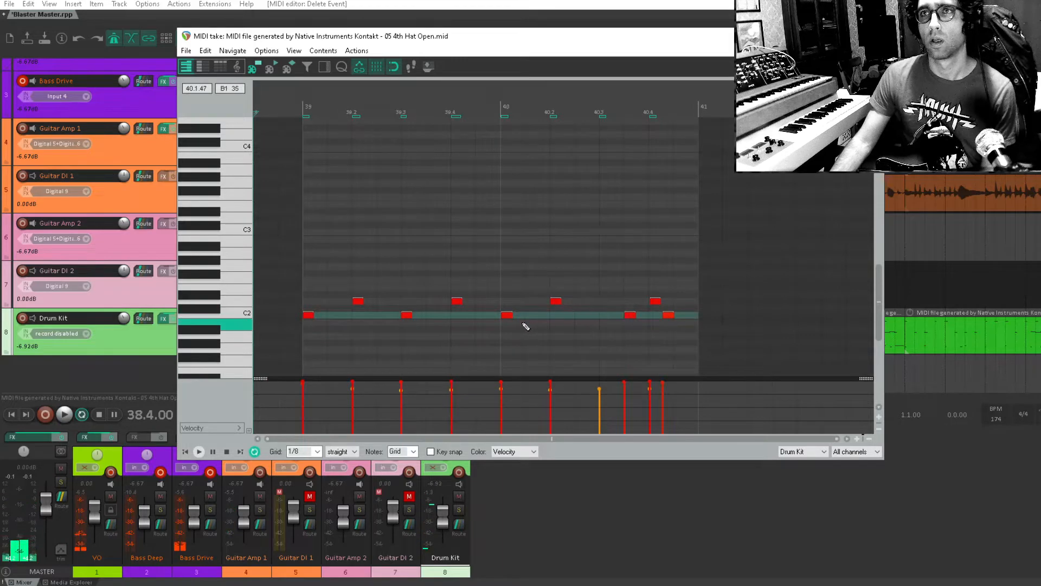
left_click_drag(507, 316, 581, 320)
key("space")
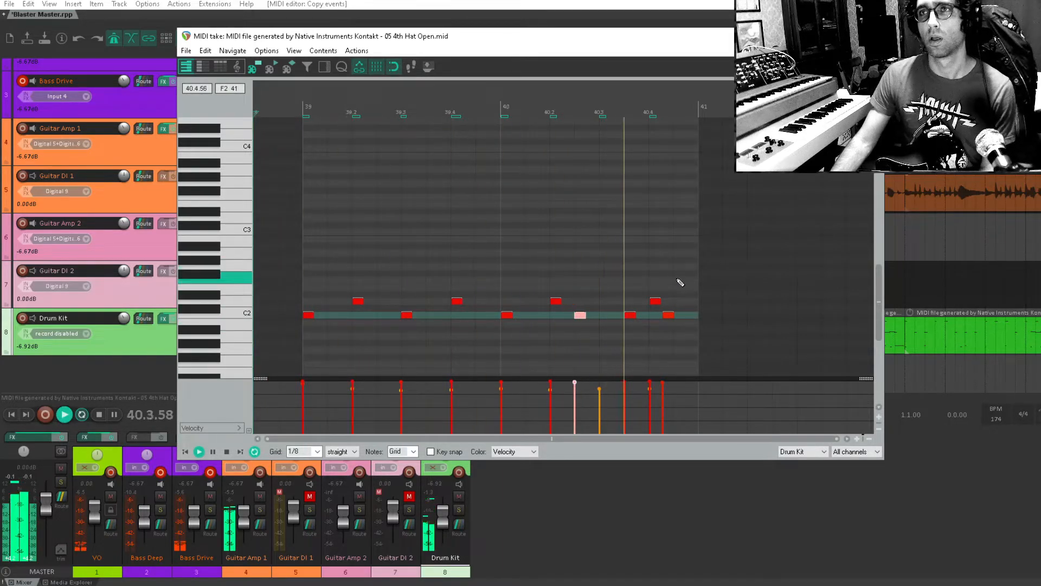
key("space")
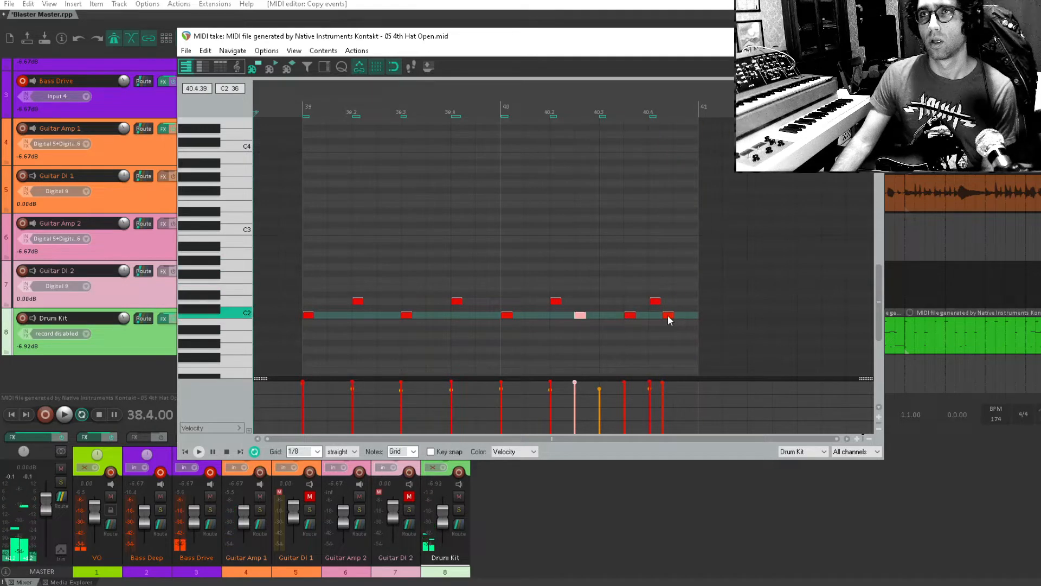
double_click(669, 315)
key("space")
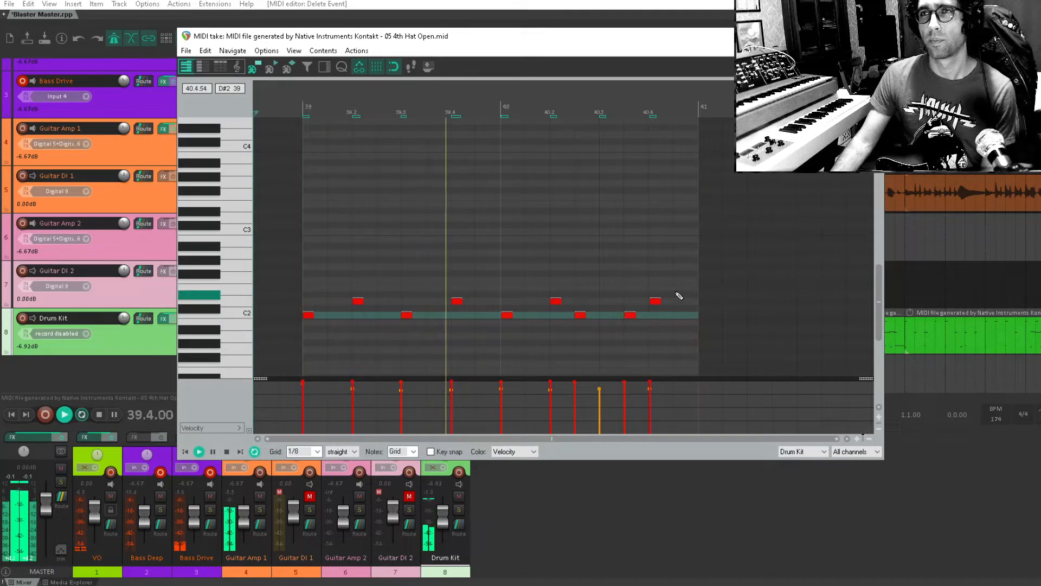
key("space")
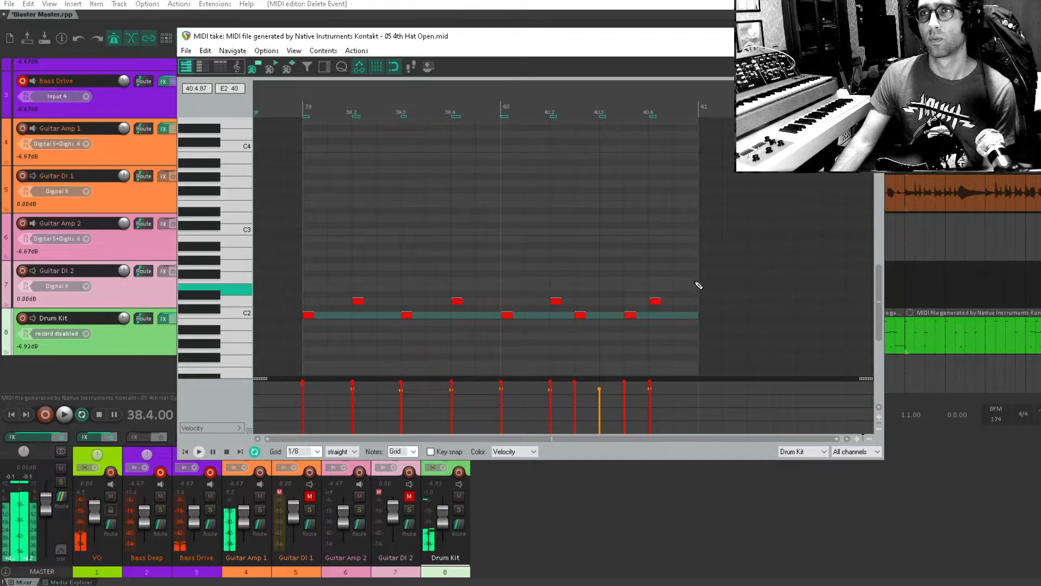
key("Escape")
Copy the edited groove to 41.1.00 on Drum Kit, fit it to one bar before the item at 42.1.00, and audition the join.
left_click_drag(828, 272, 734, 293)
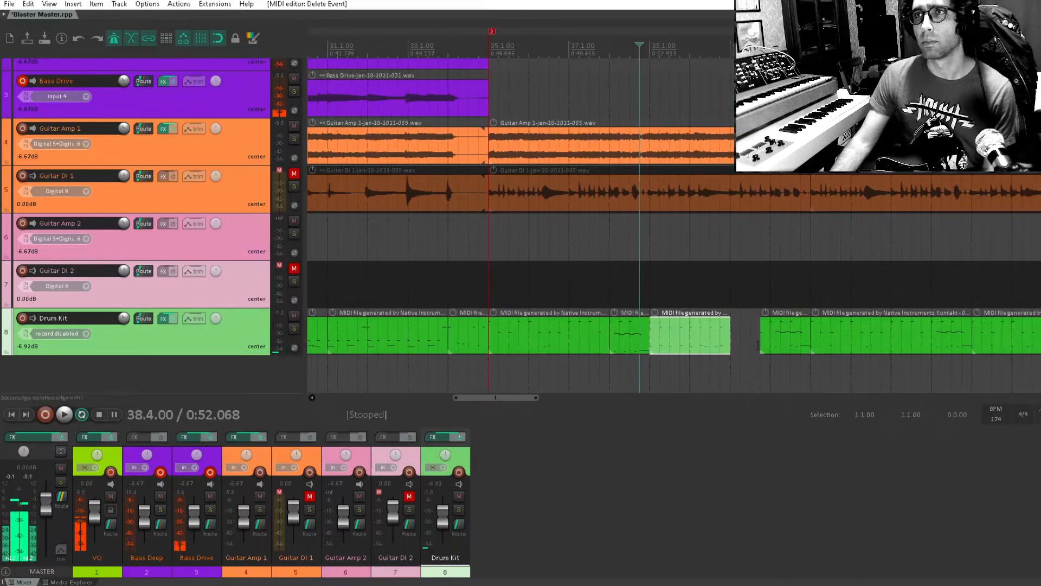
left_click_drag(684, 344, 770, 296)
left_click_drag(760, 336, 770, 337)
left_click_drag(807, 291, 769, 292)
left_click_drag(759, 293, 757, 325)
left_click(720, 289)
key("space")
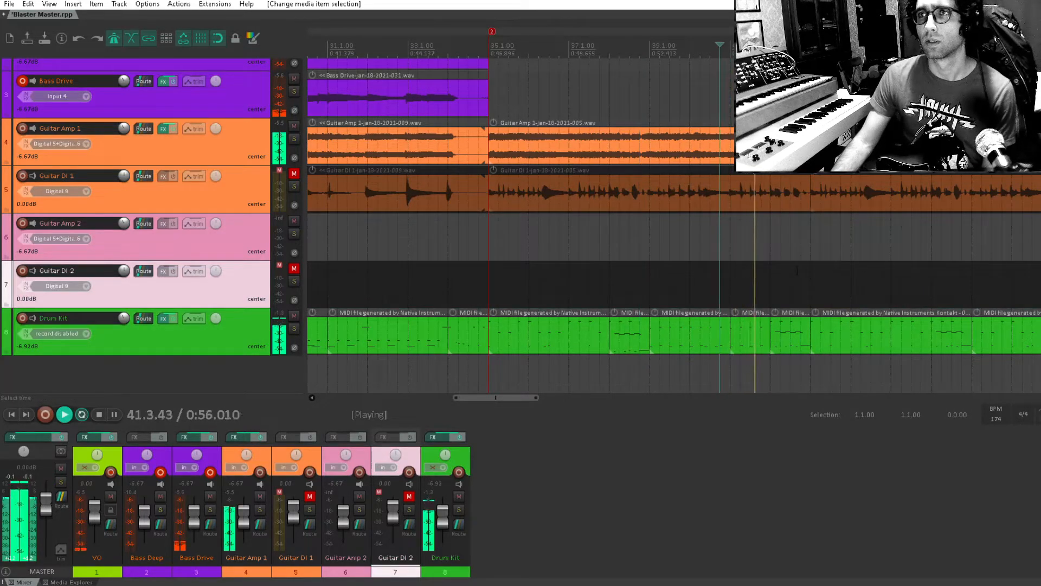
key("space")
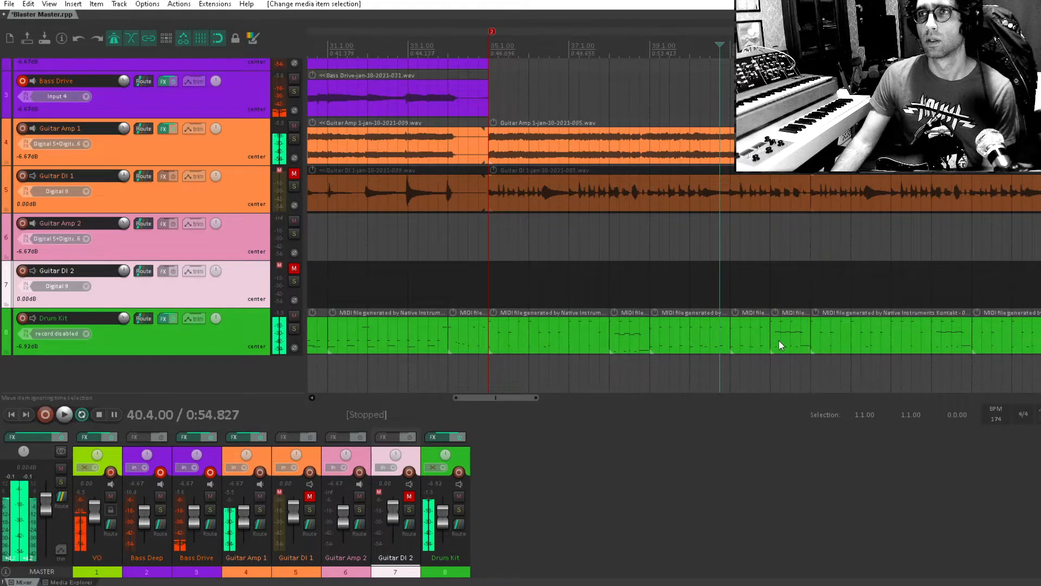
Glue the two Drum Kit items covering bars 41 and 42, and open the glued item for MIDI editing.
double_click(778, 340)
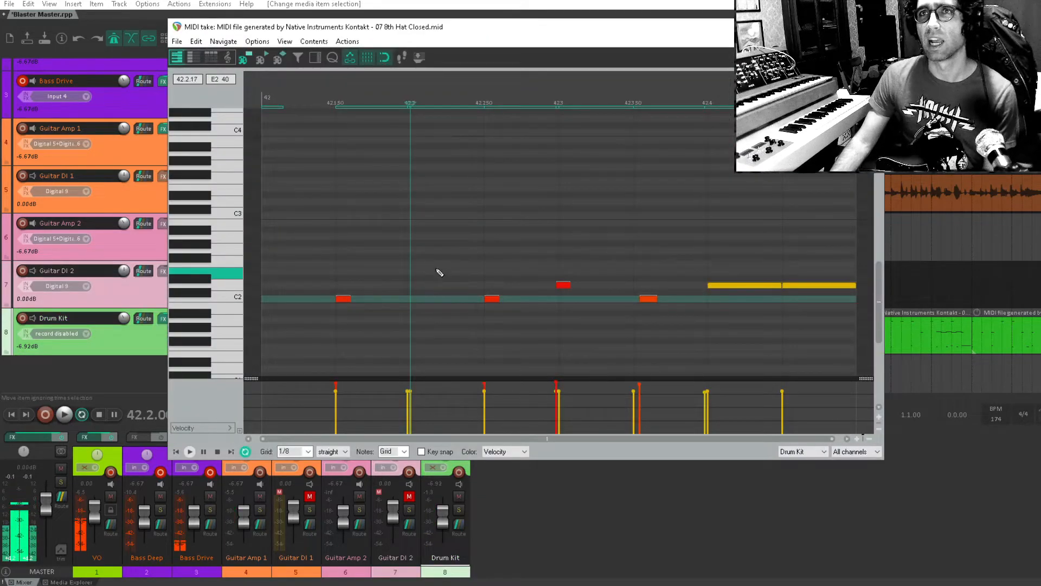
key("Escape")
left_click_drag(778, 345, 739, 372)
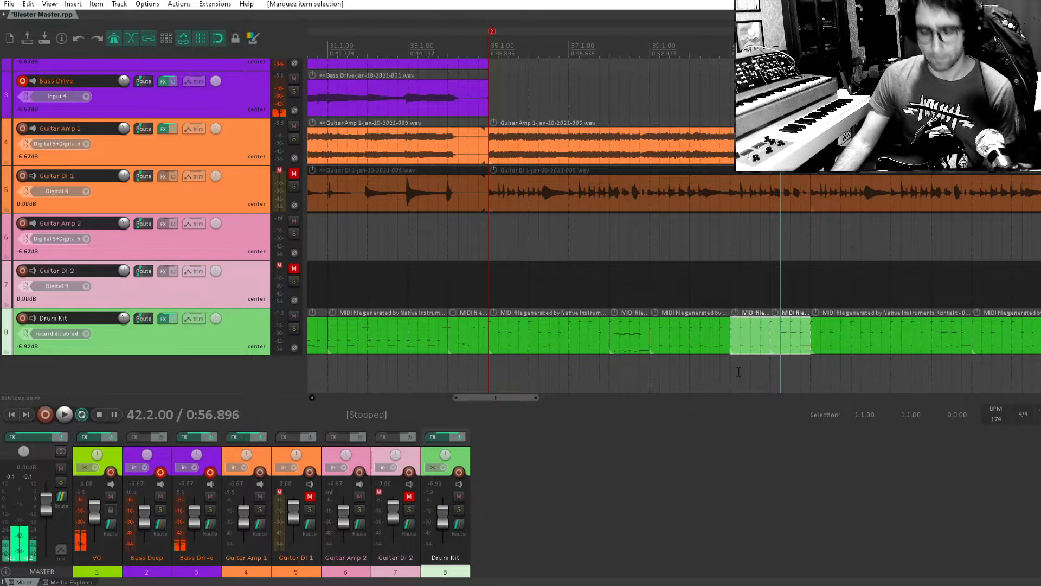
double_click(774, 340)
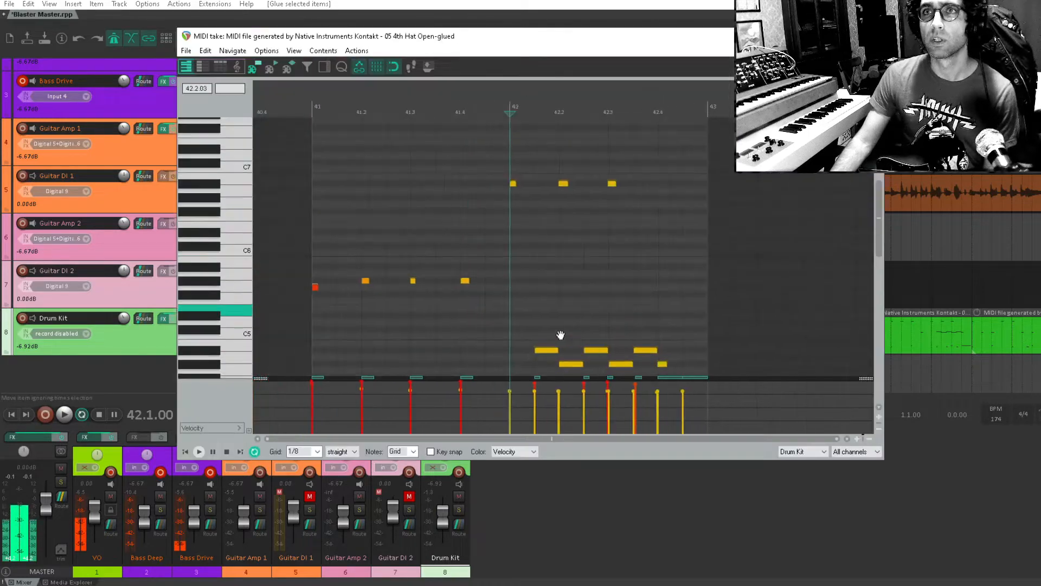
Replace bar 42's three highest notes with a single hit at 42.1.00 on the row of bar 41's repeated hits, and audition it.
left_click_drag(503, 145, 640, 234)
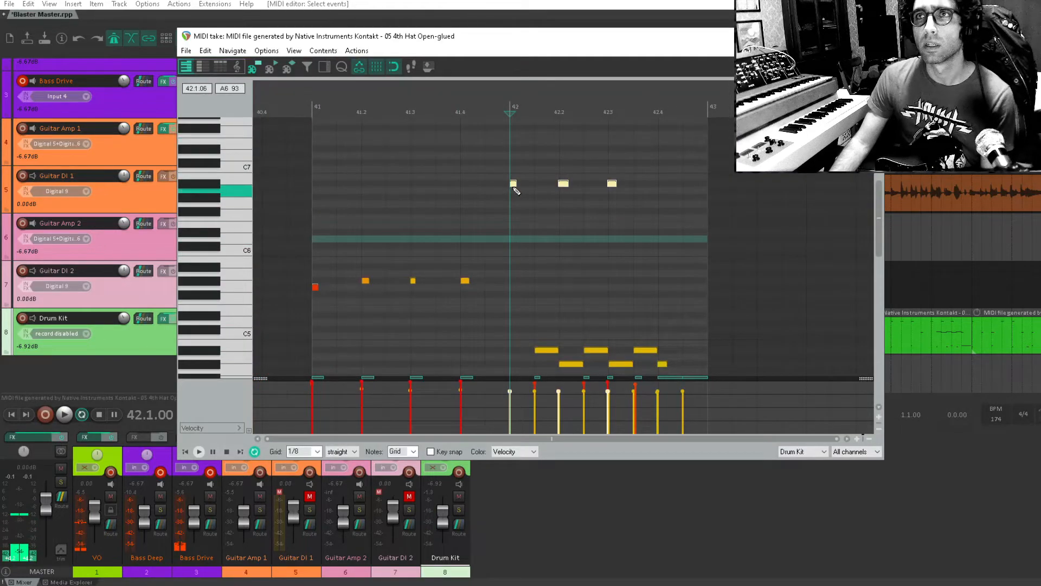
left_click_drag(512, 184, 596, 231)
left_click(440, 247)
key("space")
key("space")
key("Delete")
left_click(398, 242)
key("space")
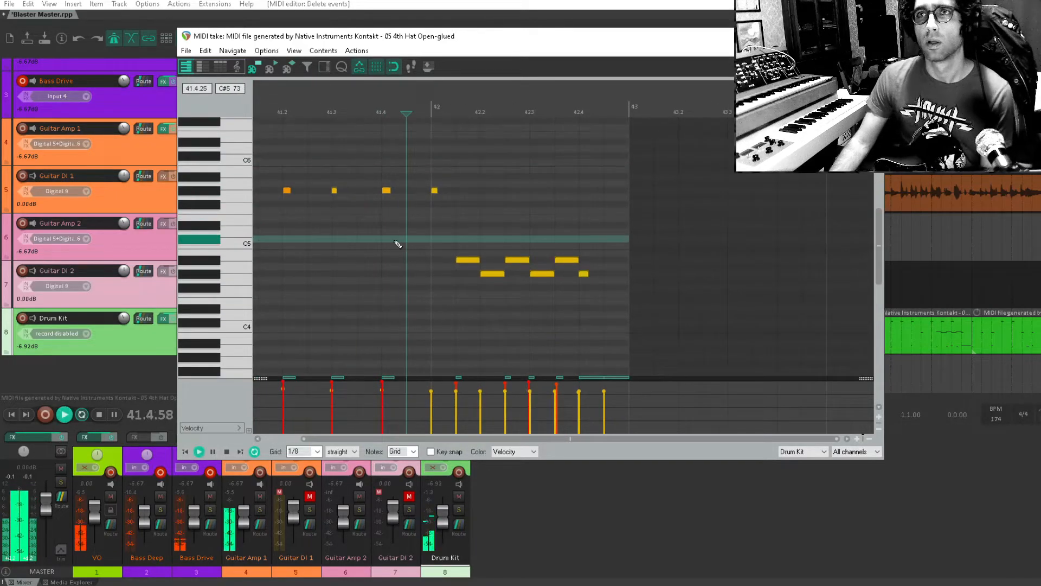
key("space")
key("Escape")
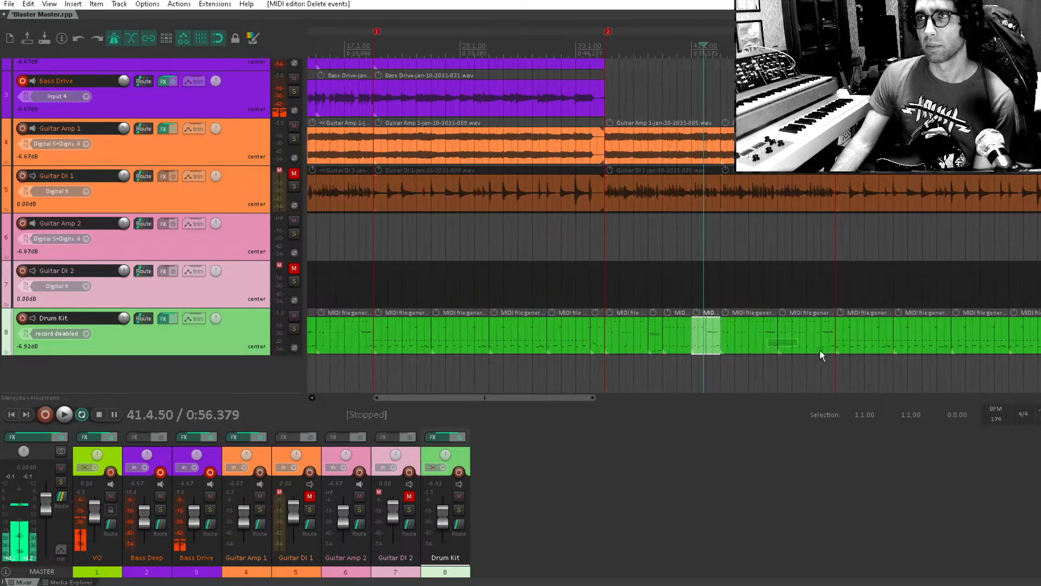
Delete the two Drum Kit items between 43.1.00 and 51.1.00.
left_click_drag(809, 351, 809, 353)
scroll(662, 338, "right", 2)
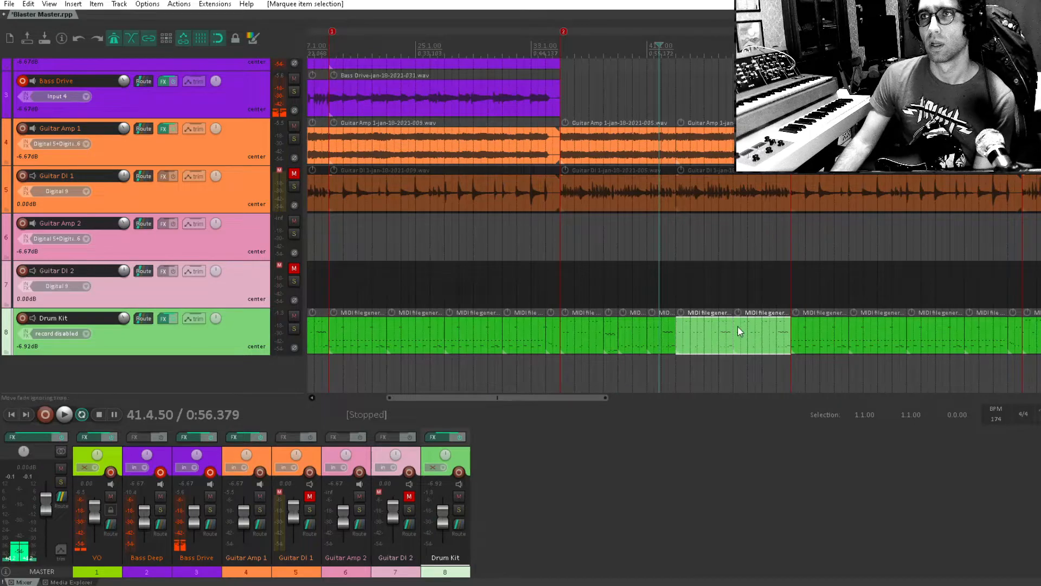
key("Delete")
Replace the Drum Kit items between 35.1.00 and 39.1.00 with a copy of the edited four-bar groove from 39.1.00.
left_click_drag(702, 337, 596, 382)
left_click(574, 374)
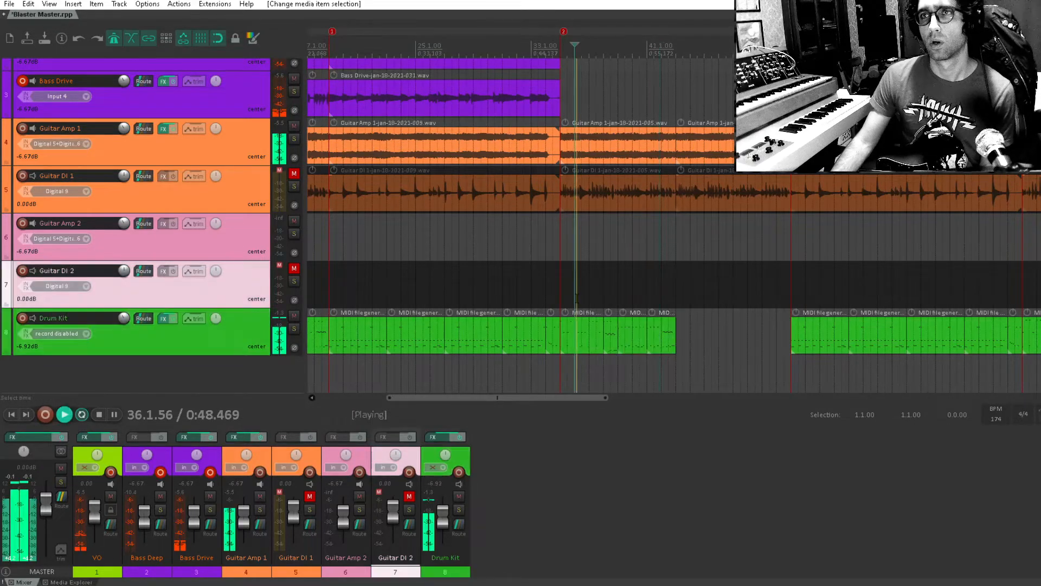
left_click(572, 338)
left_click_drag(575, 397, 574, 397)
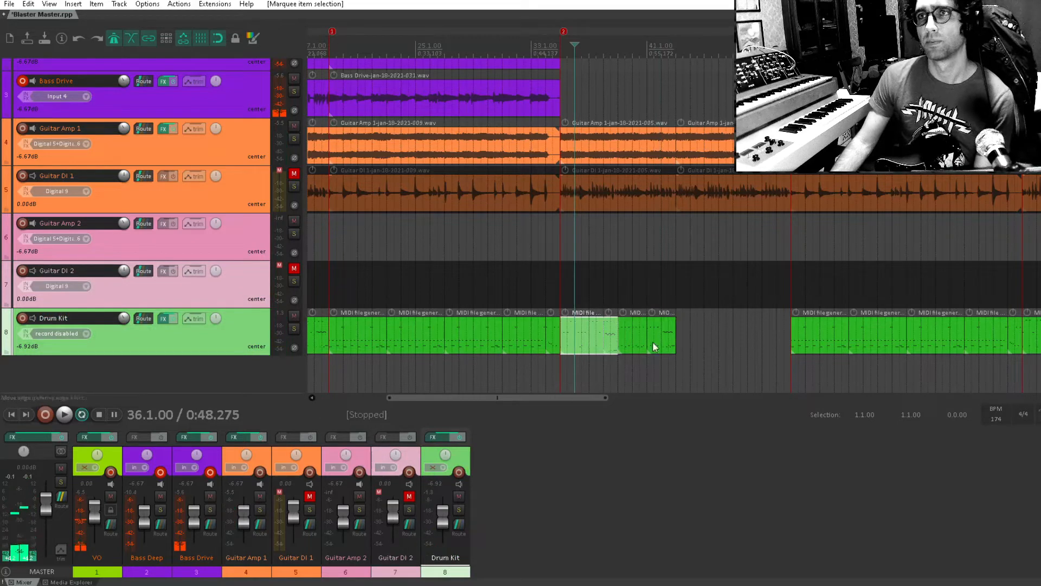
key("Delete")
left_click_drag(679, 307, 578, 340)
Duplicate the Drum Kit items from 35.1.00 to 43.1.00 directly after themselves, and play from the end of the original groove.
left_click_drag(704, 300, 582, 379)
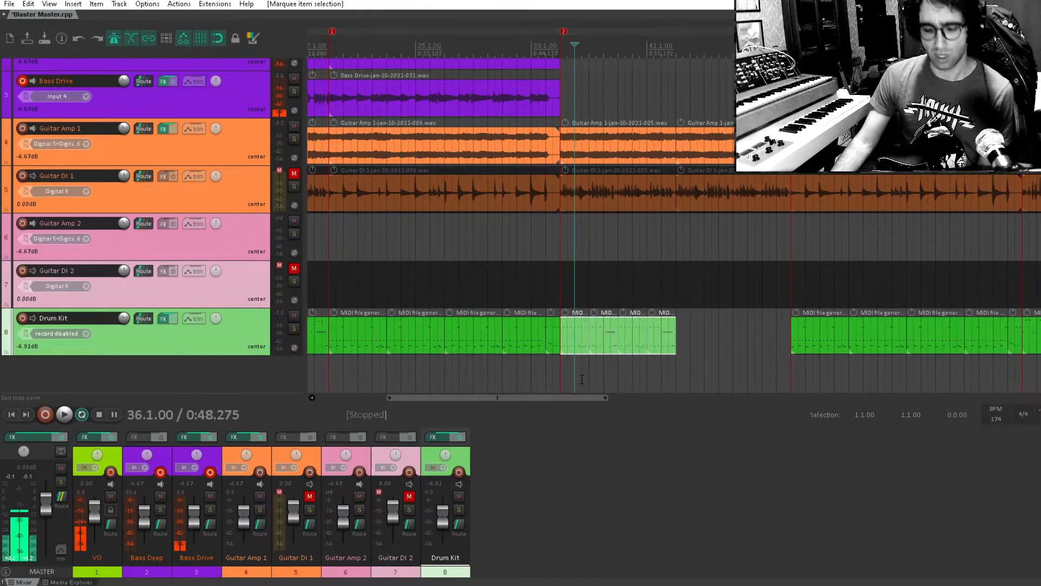
key("ctrl+d")
left_click(661, 284)
key("space")
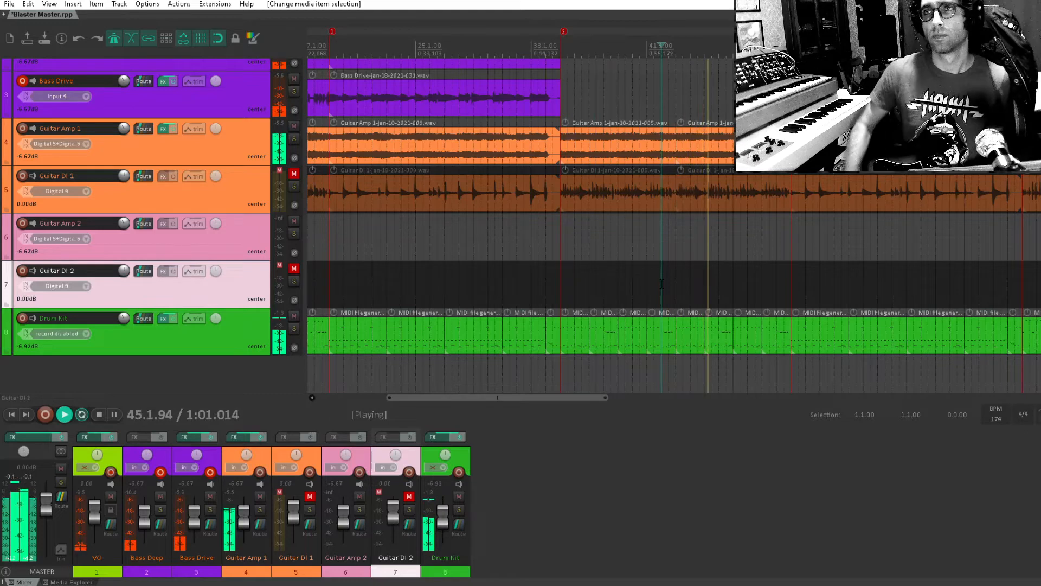
Replace the Drum Kit items between markers 5 and 6 with a copy of the groove from marker 2, and save the project.
scroll(661, 284, "down", 3)
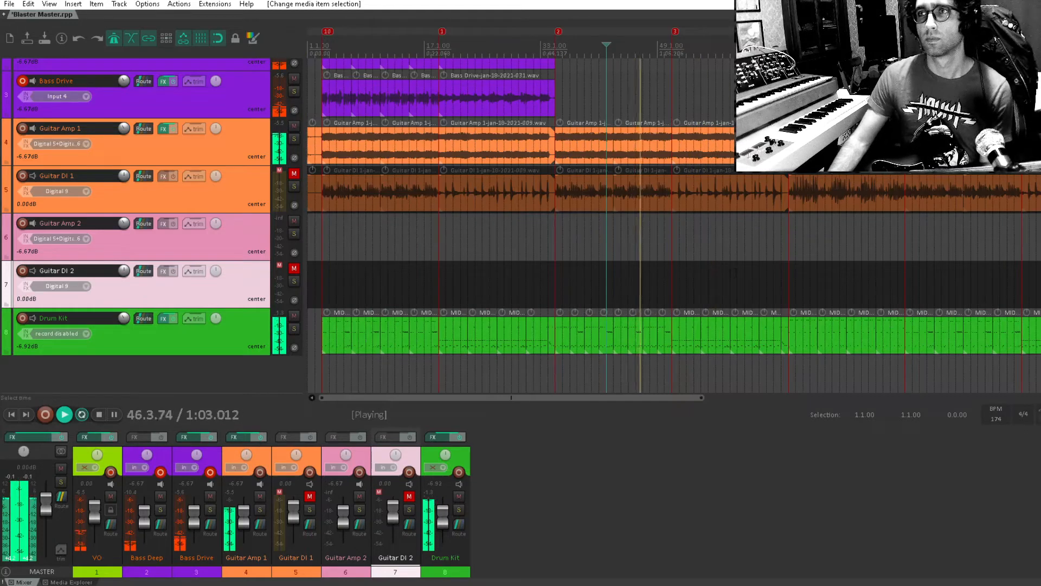
left_click_drag(926, 321, 1004, 357)
key("Delete")
left_click_drag(663, 311, 913, 335)
left_click_drag(951, 305, 628, 298)
scroll(628, 298, "down", 4)
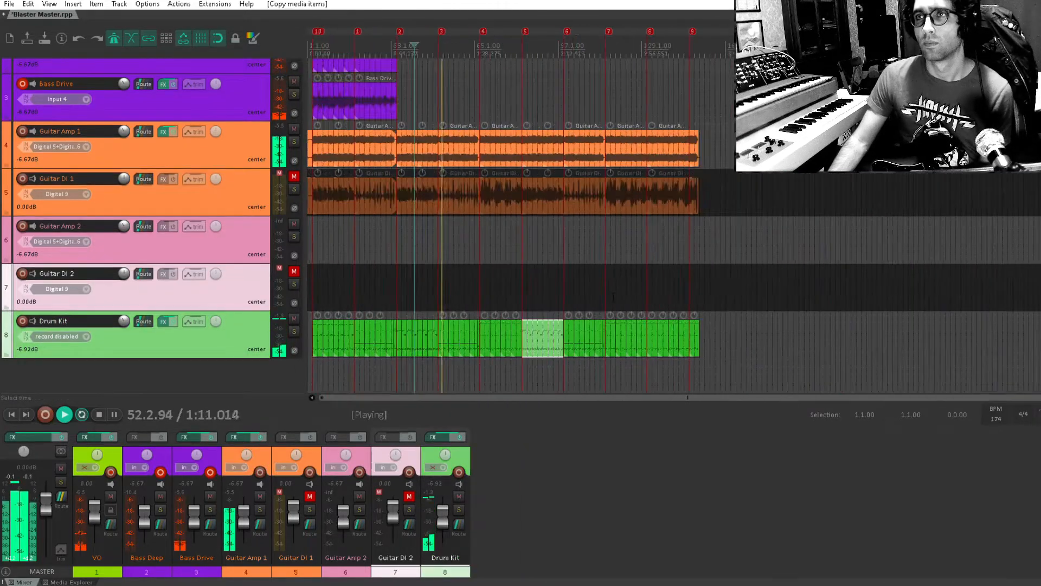
key("space")
key("ctrl+s")
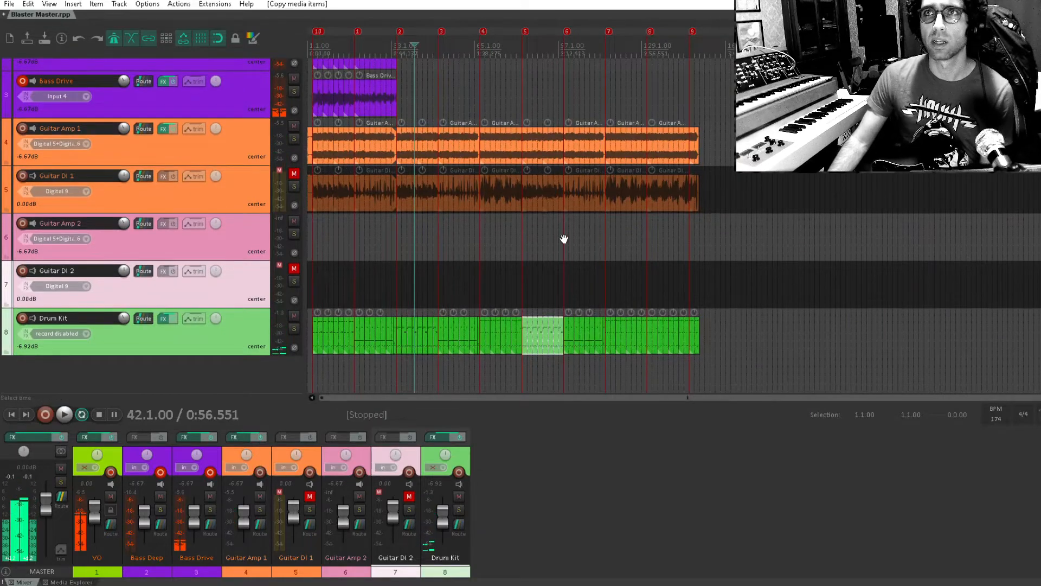
Replace the Drum Kit items between markers 8 and 9 with a copy of the groove from marker 5, and audition from 132.1.00.
scroll(656, 313, "up", 2)
scroll(846, 320, "up", 3)
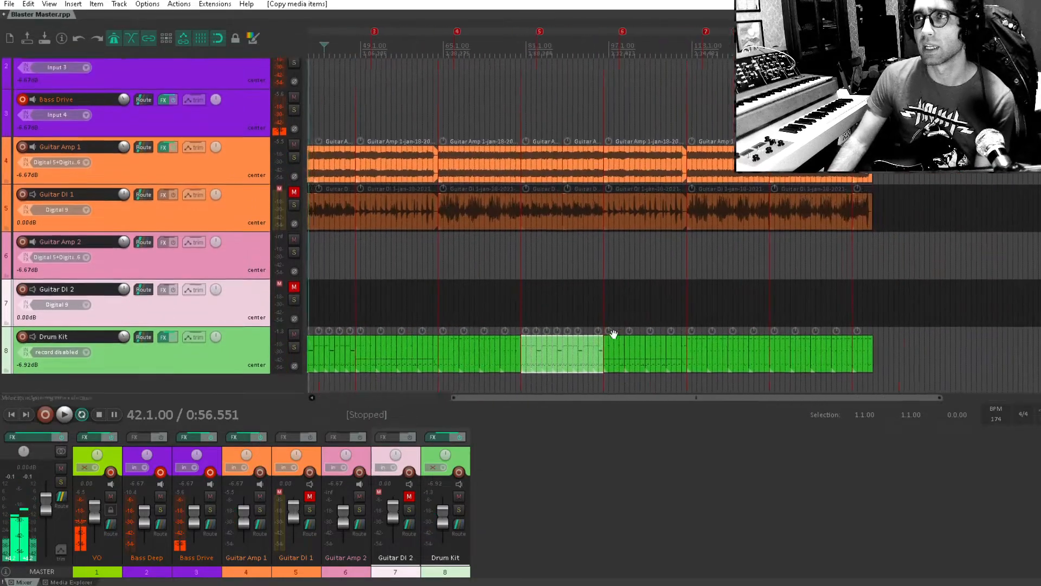
left_click(838, 363)
key("Delete")
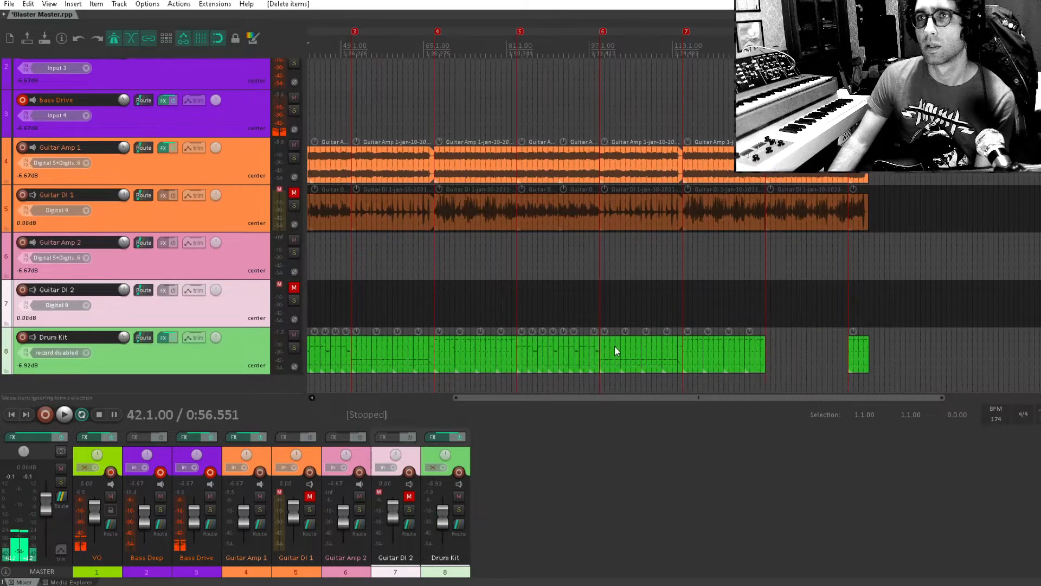
left_click_drag(598, 331, 773, 365)
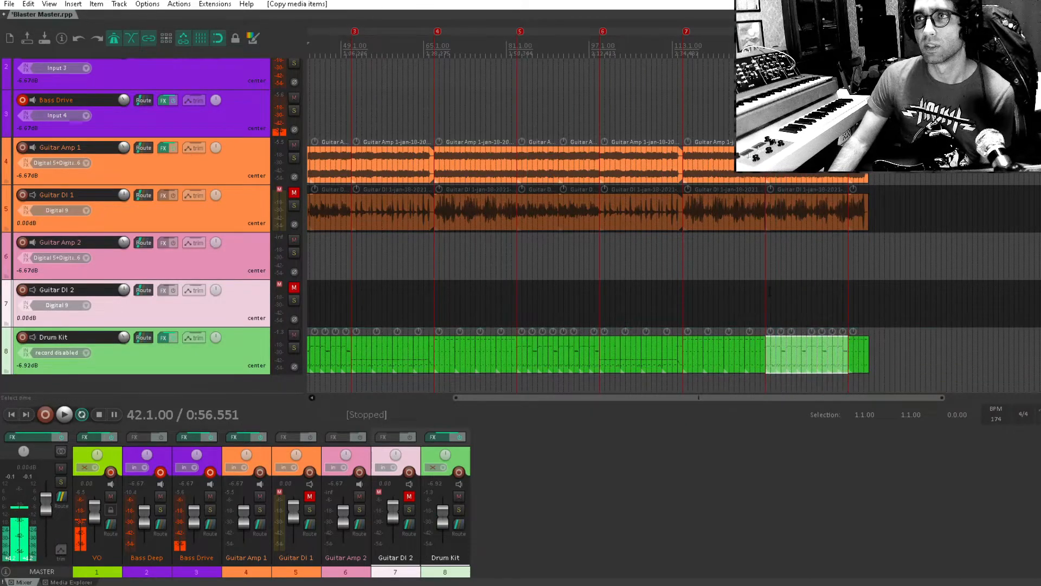
left_click(770, 288)
key("space")
key("space")
Audition briefly from 35.1.00, and copy all Bass Deep and Bass Drive items before that point to start at 35.1.00.
left_click_drag(547, 291, 763, 272)
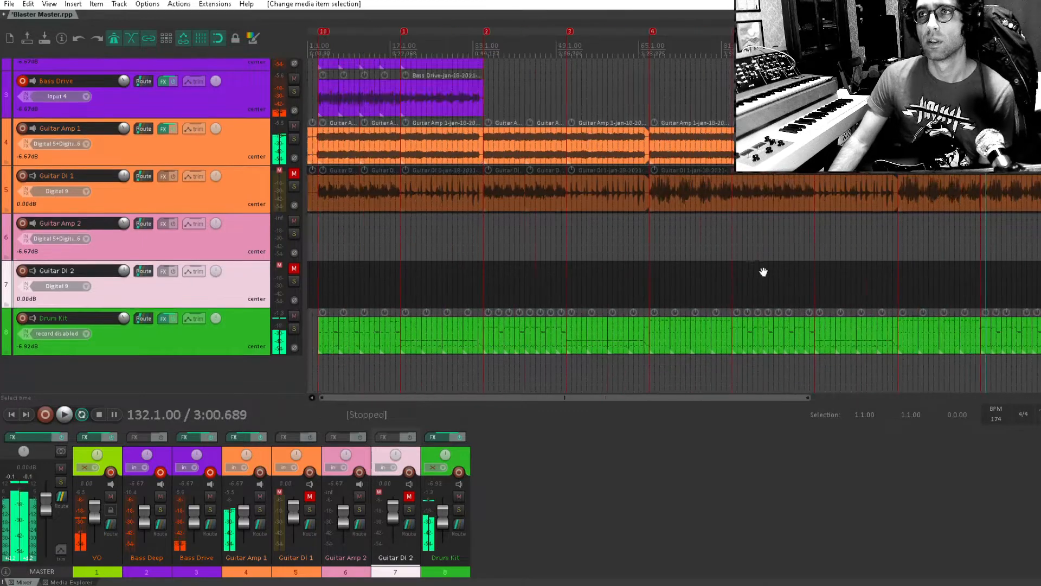
scroll(630, 390, "up", 3)
left_click(483, 73)
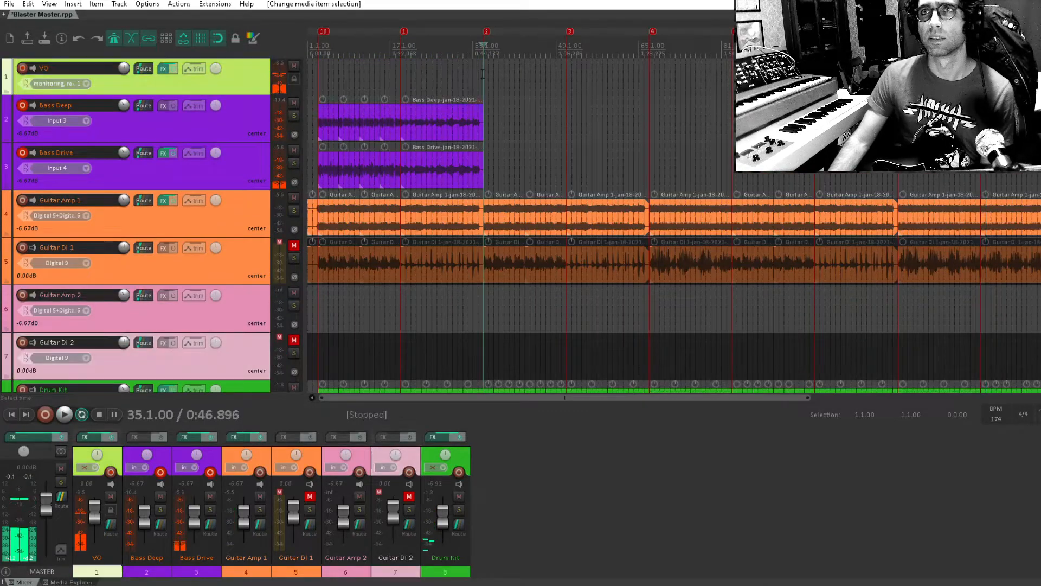
key("space")
scroll(482, 74, "up", 4)
scroll(483, 74, "down", 3)
key("space")
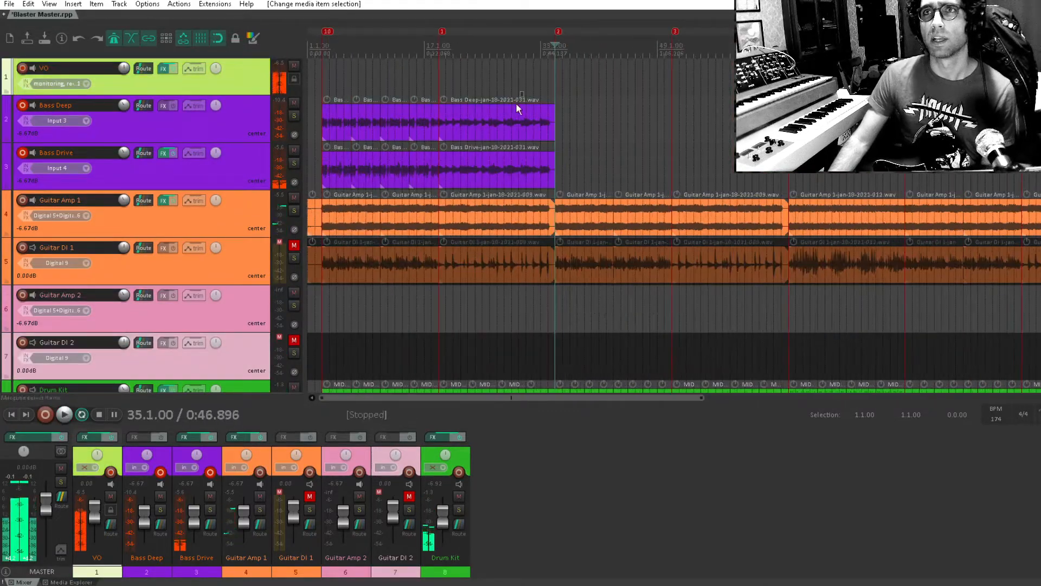
left_click_drag(516, 103, 570, 165)
Play the project from marker 4 to hear the next section that has no bass.
left_click(803, 76)
left_click(790, 76)
key("space")
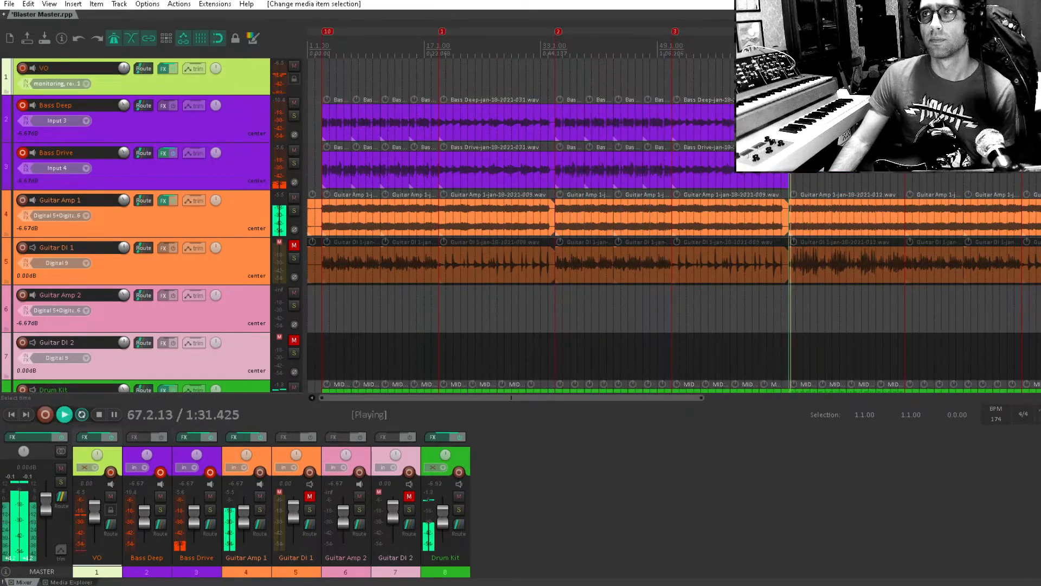
Try recording Bass Deep and Bass Drive from 67.1.00, audition the longer take, and undo it.
key("space")
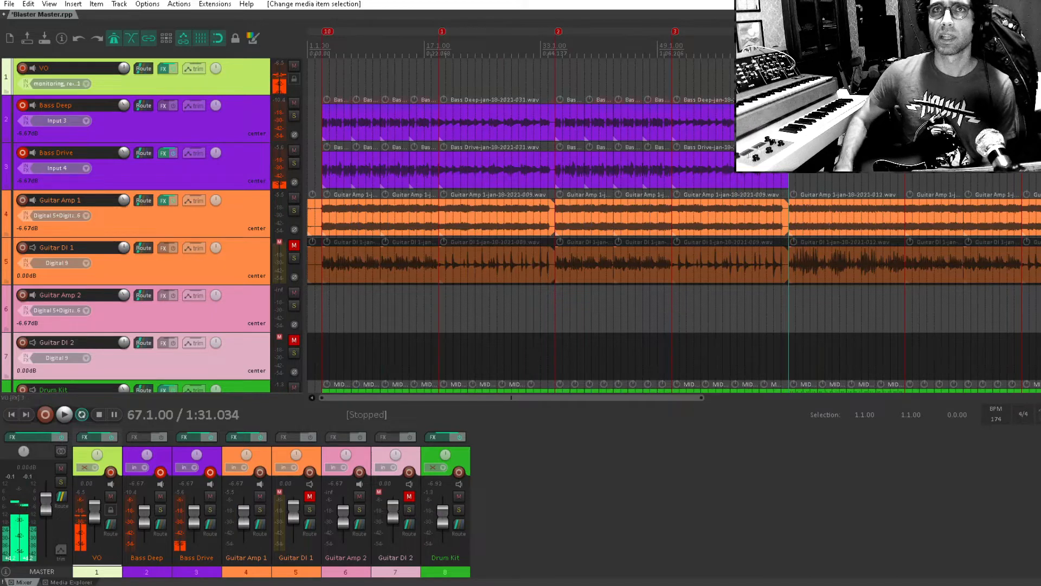
key("ctrl+r")
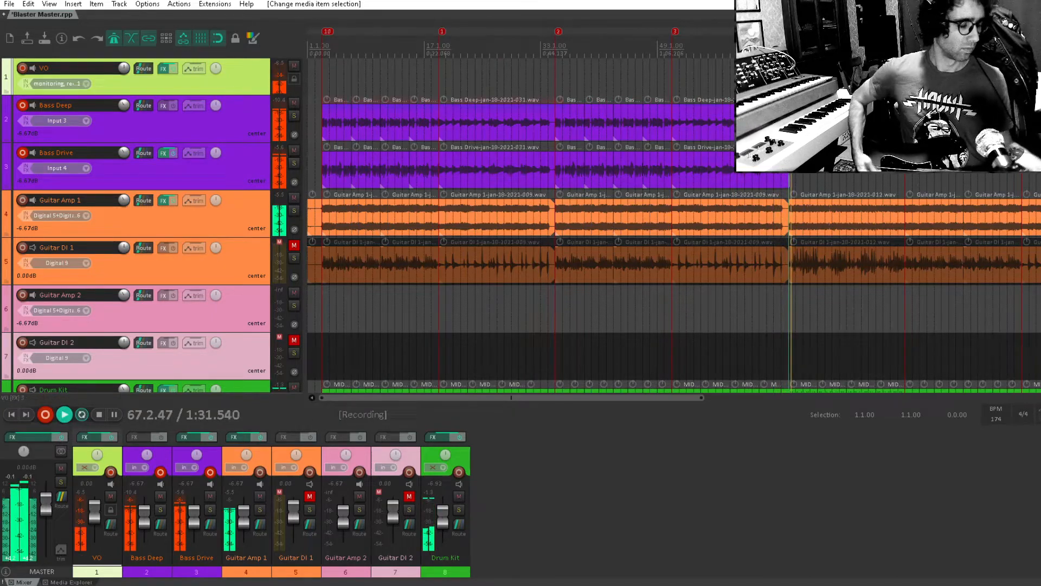
key("space")
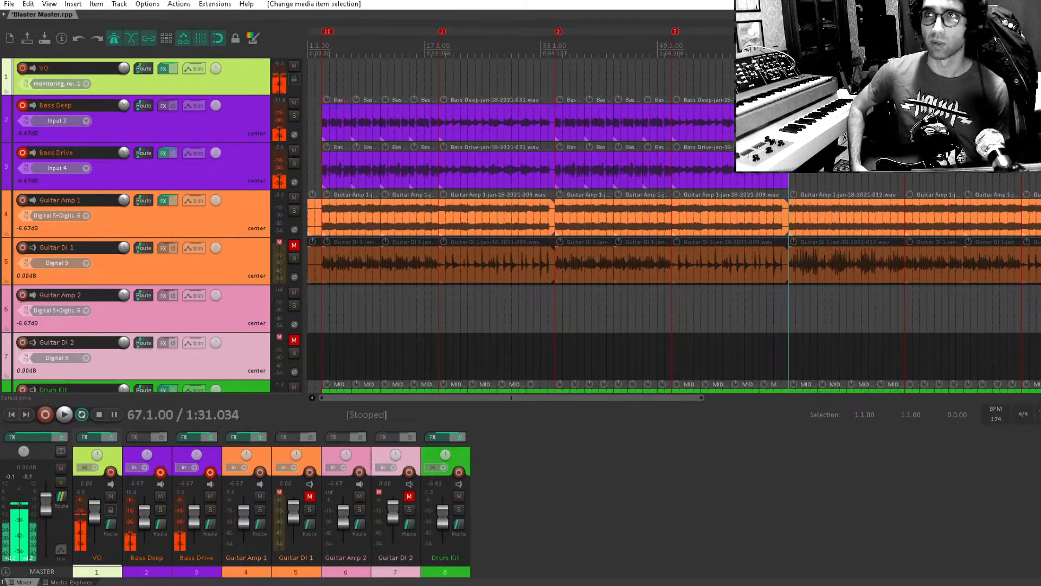
key("ctrl+r")
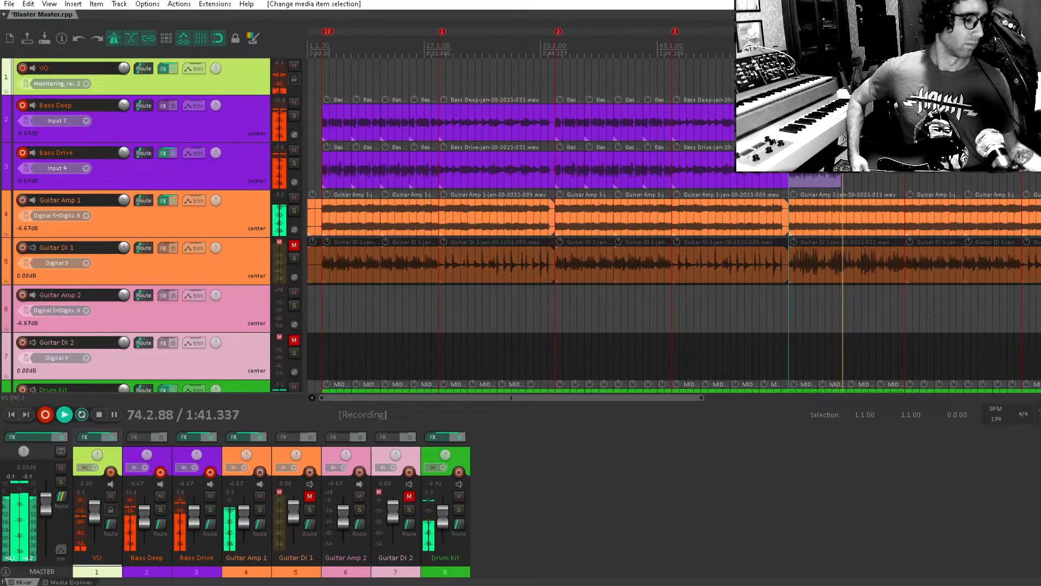
key("space")
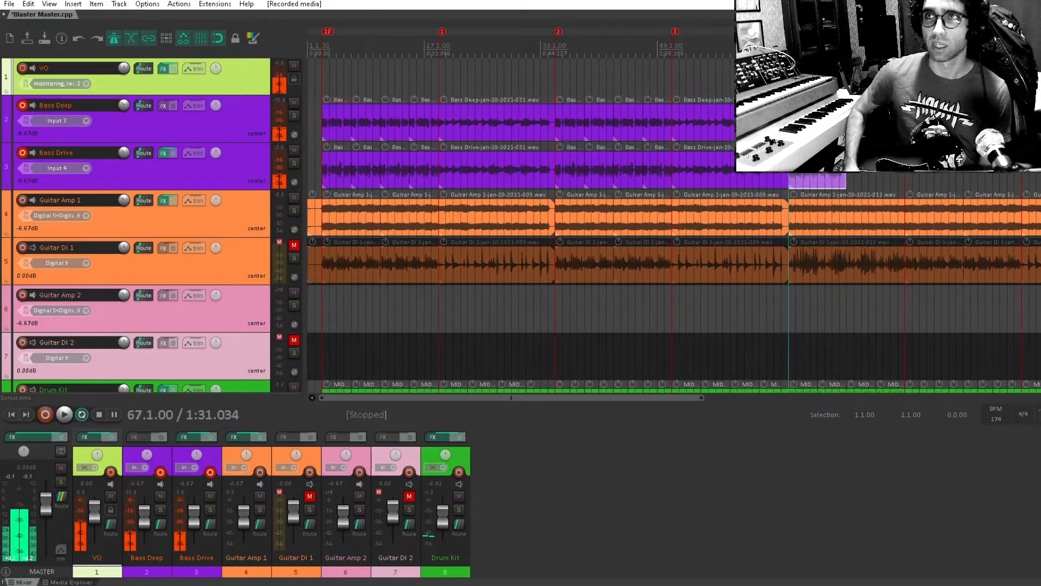
key("space")
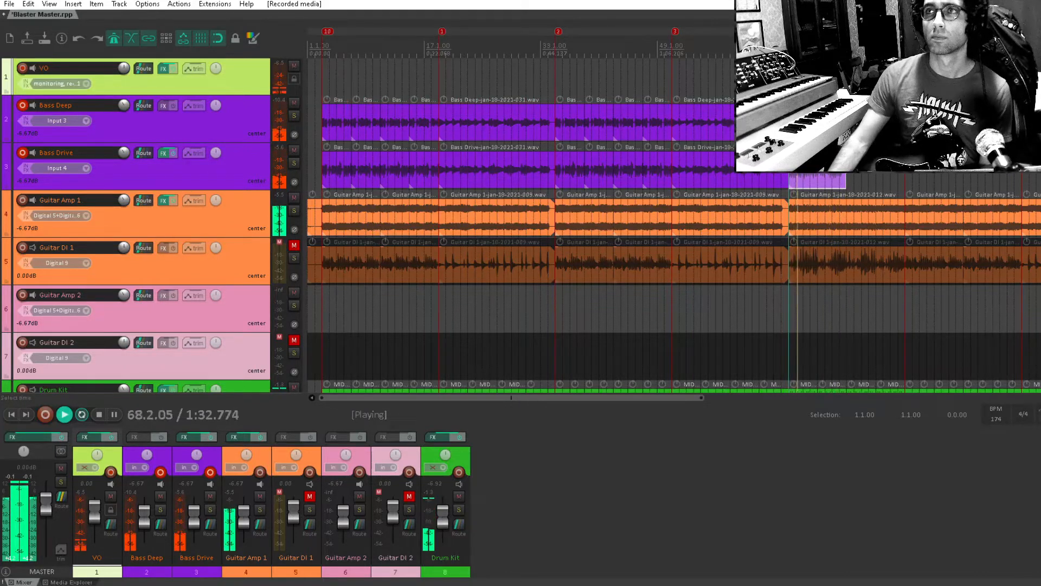
key("space")
key("ctrl+z")
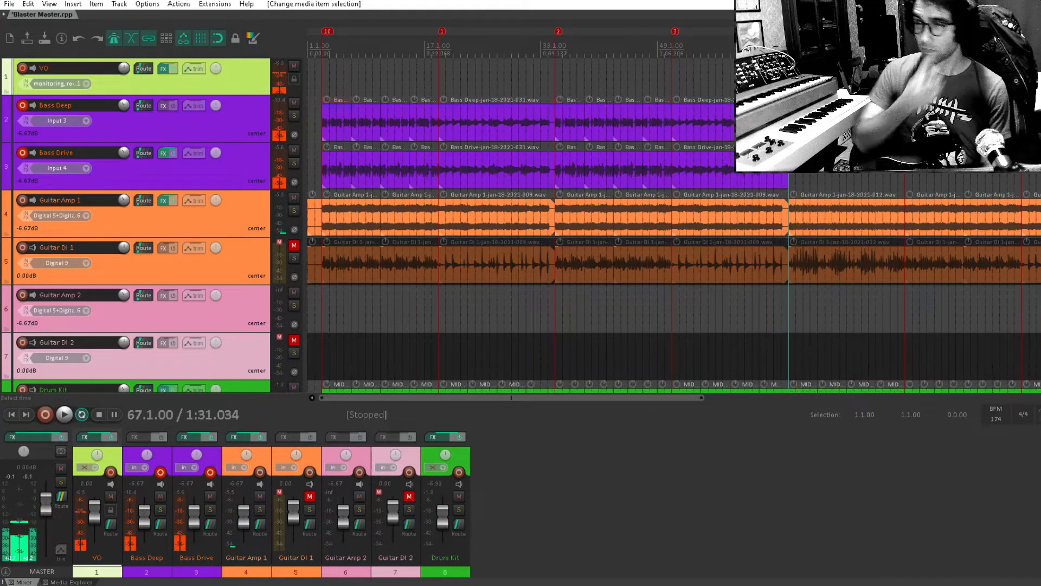
Record Bass Deep and Bass Drive from 67.1.00 to just past marker 5, and audition the take's ending from just before 81.1.00.
key("ctrl+r")
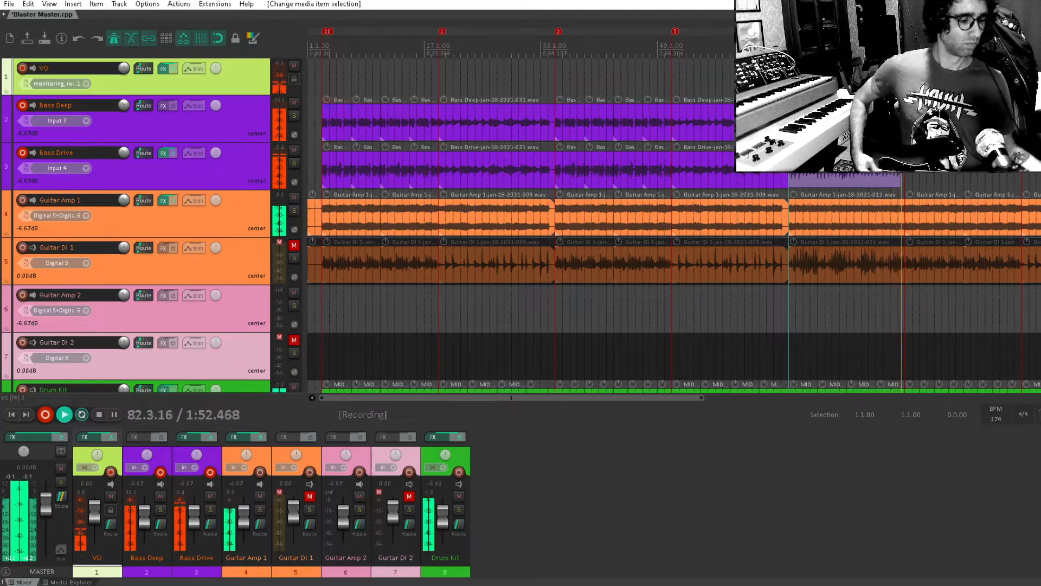
key("space")
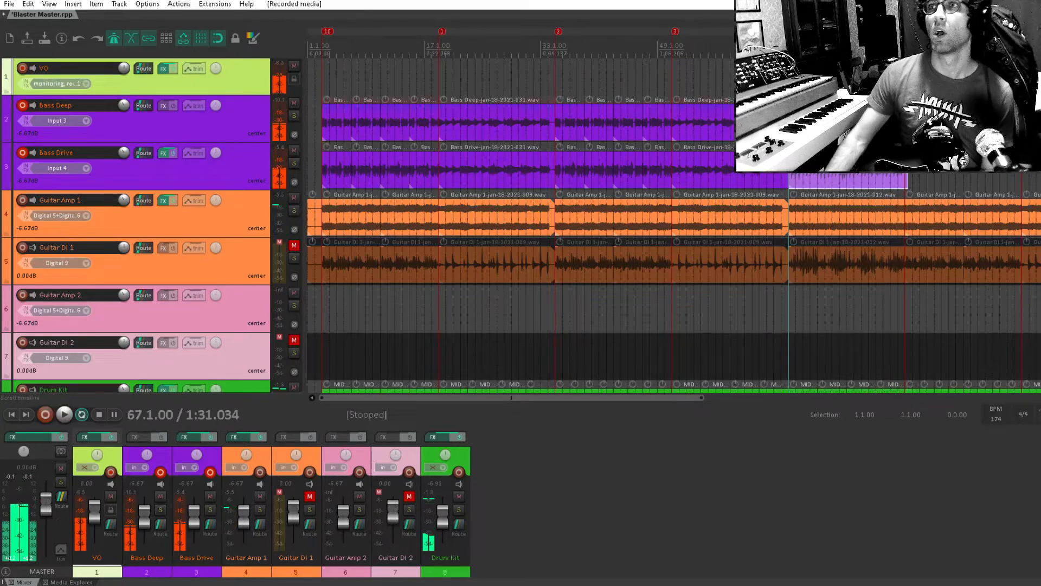
left_click(898, 79)
scroll(897, 79, "up", 5)
left_click(657, 76)
key("space")
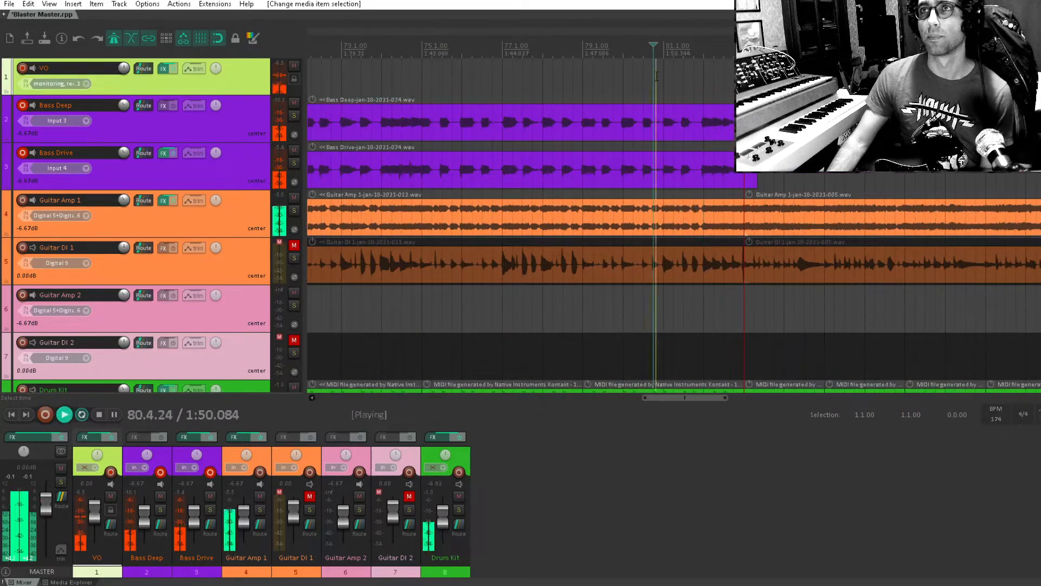
Re-record the end of the section on both bass tracks from 81.1.00, and trim the new items to end at marker 5.
key("space")
left_click(667, 76)
key("ctrl+r")
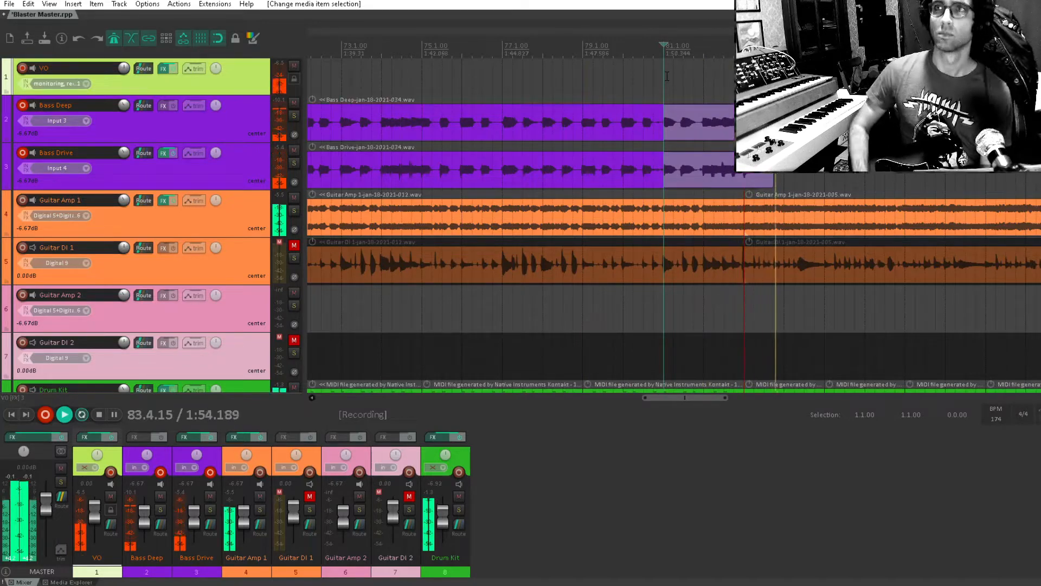
key("space")
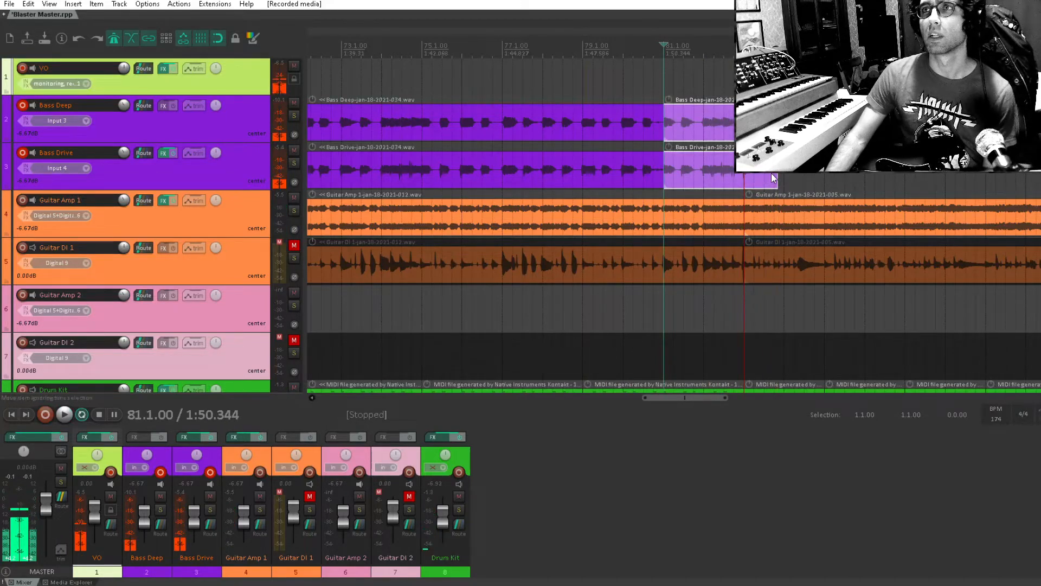
left_click_drag(777, 178, 744, 174)
Copy all Bass Deep and Bass Drive items before marker 2 to start at marker 5, and audition the section and what follows it.
scroll(713, 166, "down", 6)
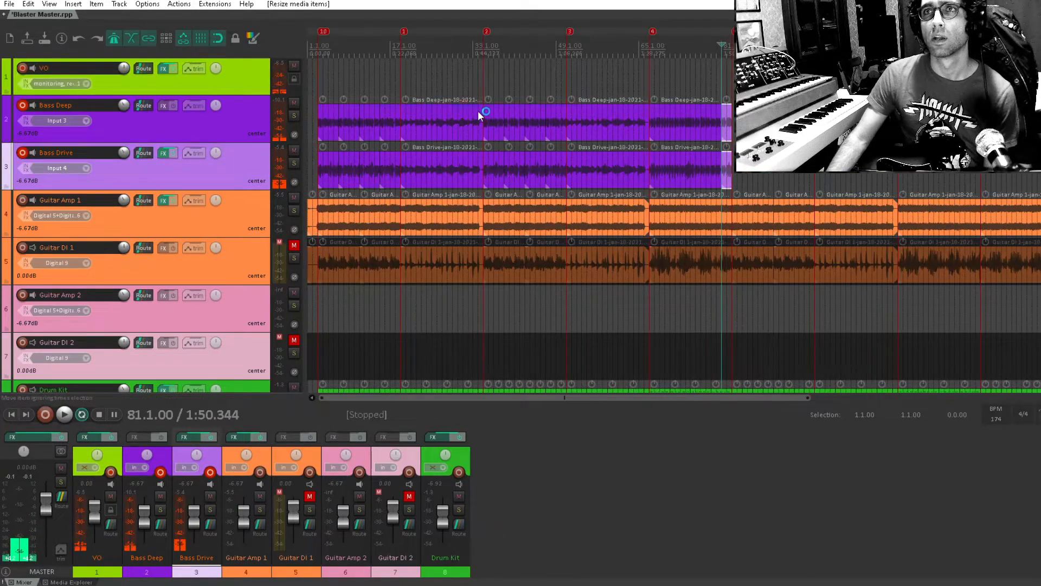
left_click_drag(480, 113, 325, 171)
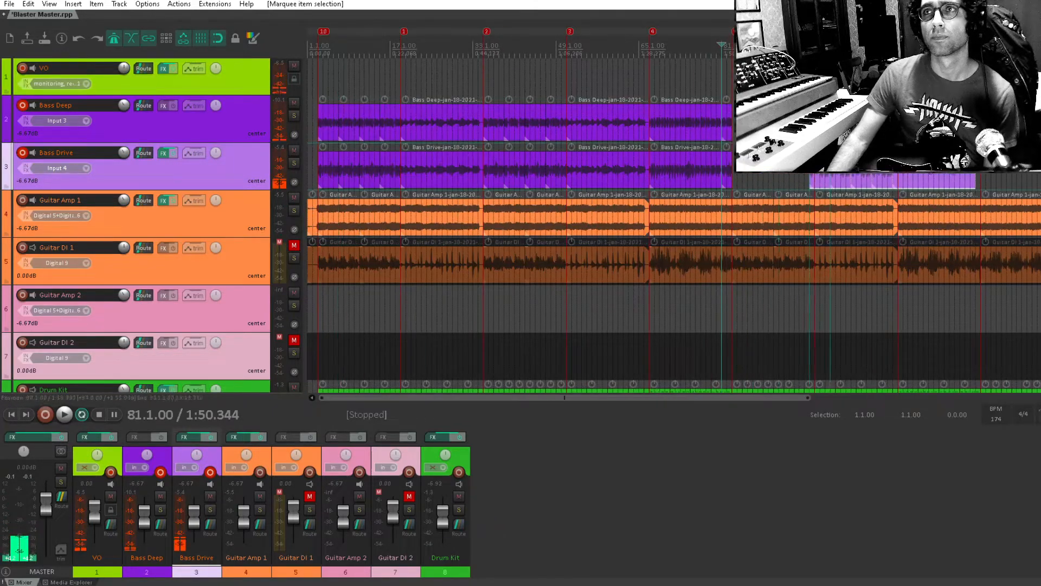
left_click_drag(818, 169, 740, 169)
left_click(748, 79)
key("space")
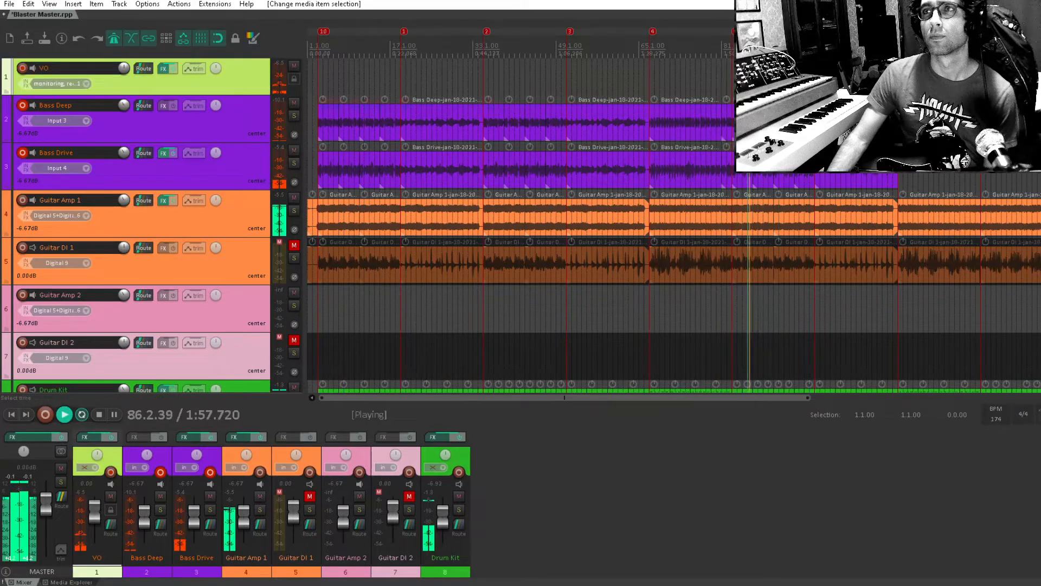
left_click(815, 79)
scroll(802, 98, "right", 3)
left_click(759, 119)
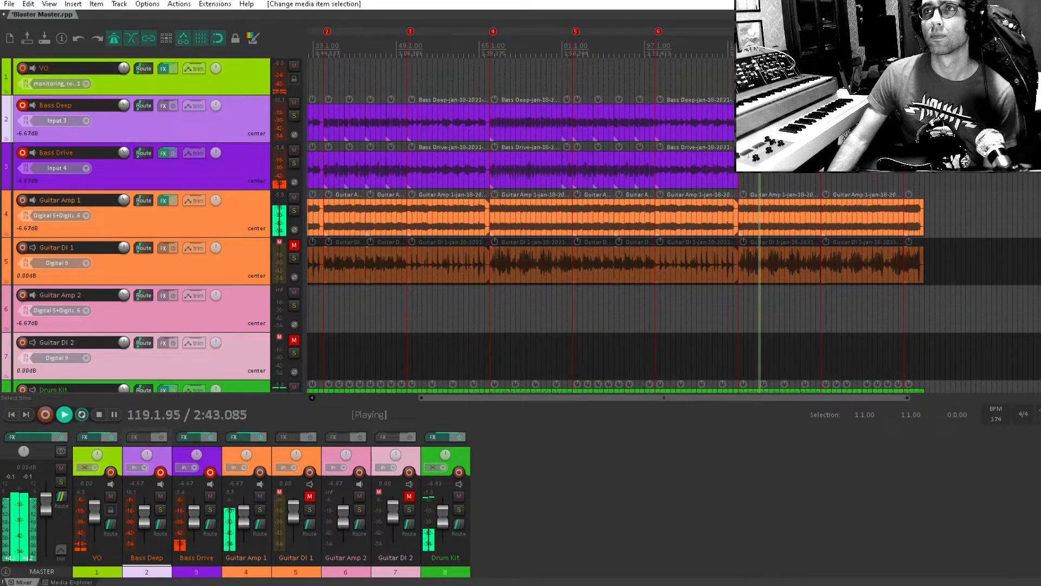
scroll(551, 110, "down", 3)
key("space")
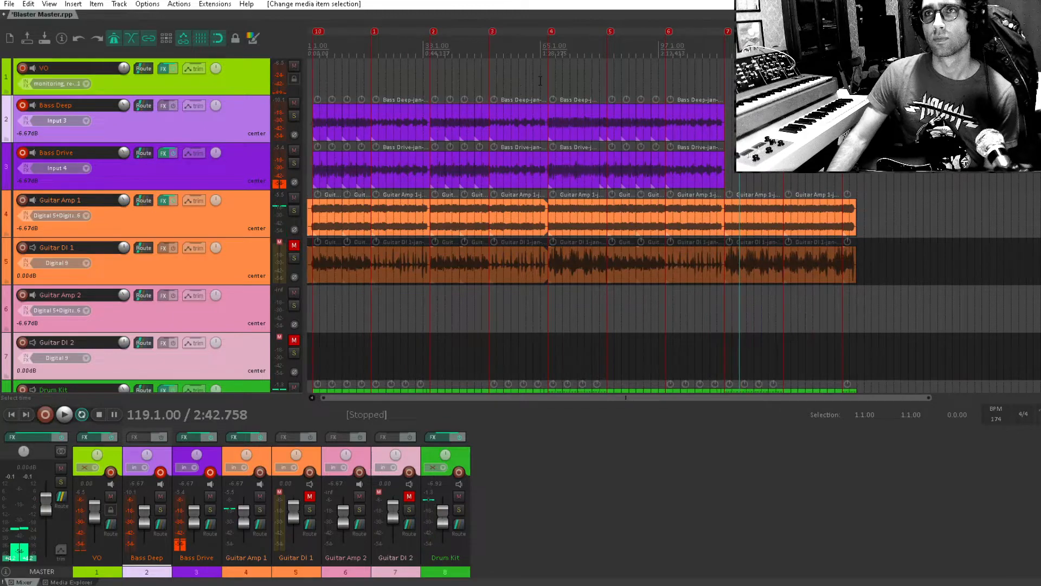
Copy the Bass Deep and Bass Drive items between markers 4 and 5 to start at marker 7, and place the edit cursor at 131.1.00.
left_click(521, 80)
key("space")
left_click_drag(483, 82, 630, 111)
left_click(799, 81)
mouse_move(862, 111)
left_mouse_down()
mouse_move(680, 113)
mouse_move(681, 170)
mouse_move(894, 178)
mouse_move(1026, 165)
left_mouse_up()
left_click_drag(1022, 163, 923, 161)
key("space")
left_click(948, 81)
Try several Bass Deep and Bass Drive takes from 131.1.00, discarding each one.
key("ctrl+r")
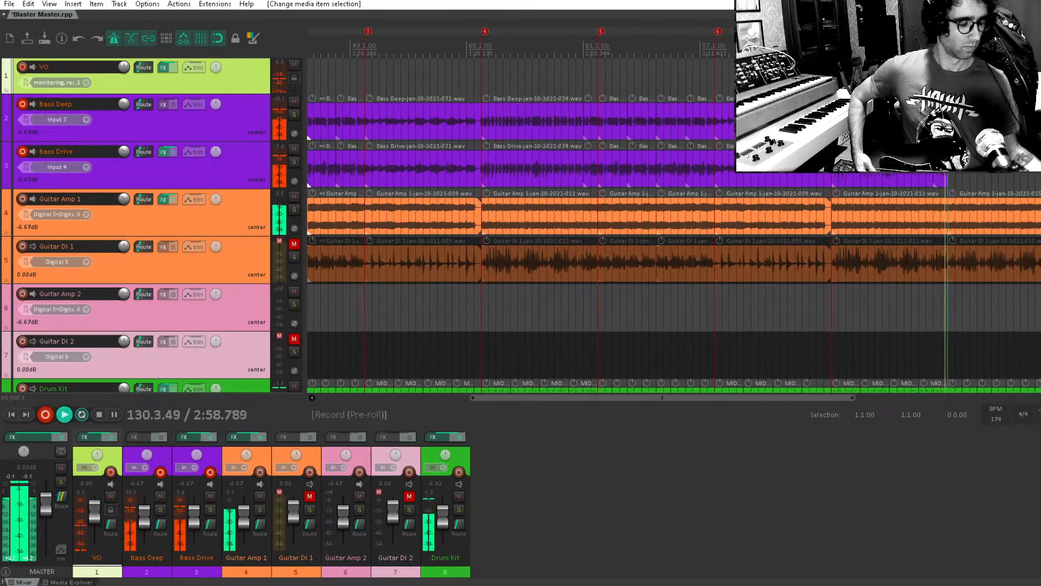
key("space")
key("ctrl+z")
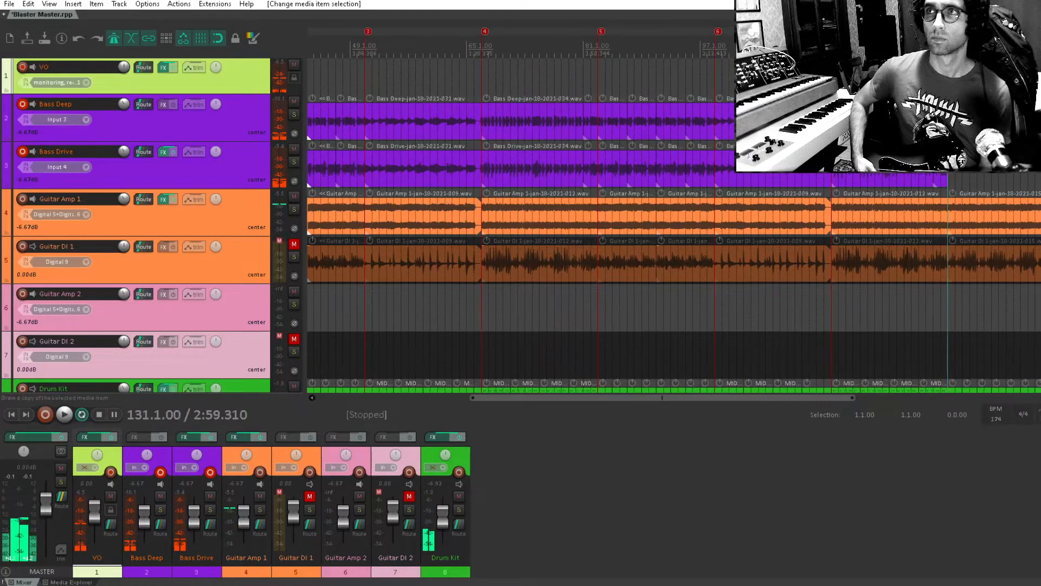
key("ctrl+r")
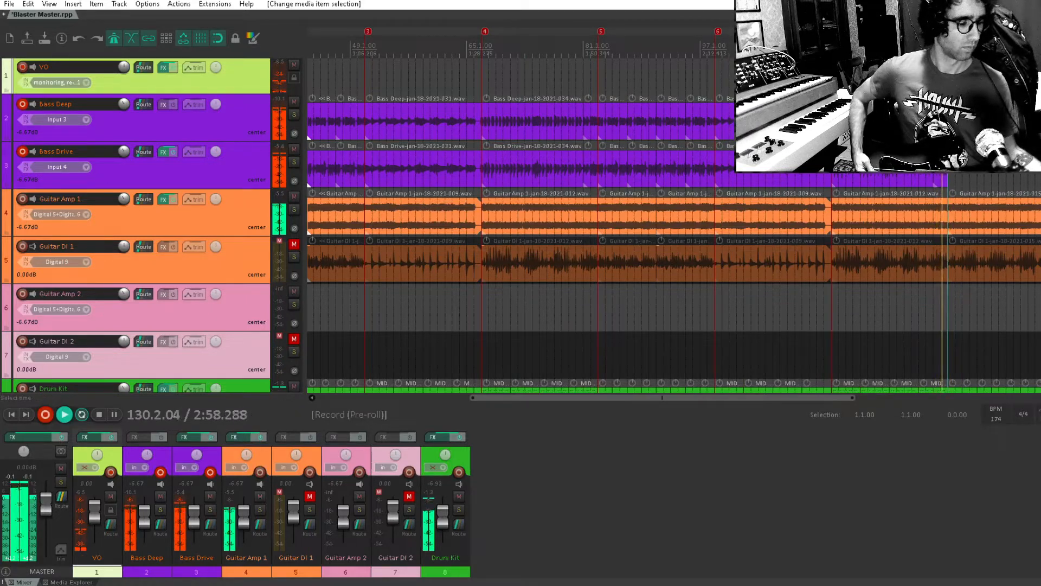
key("space")
key("ctrl+r")
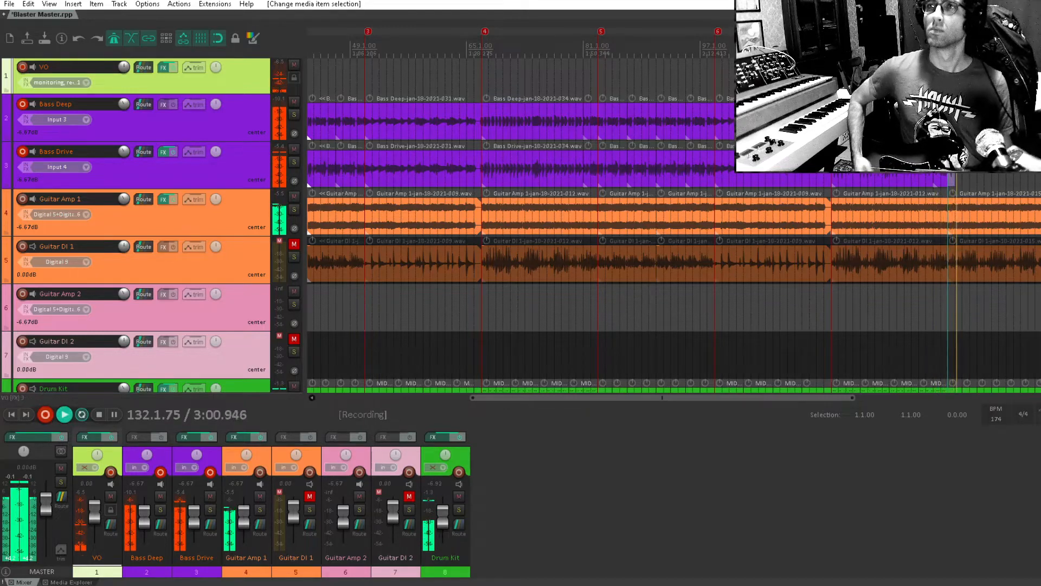
key("space")
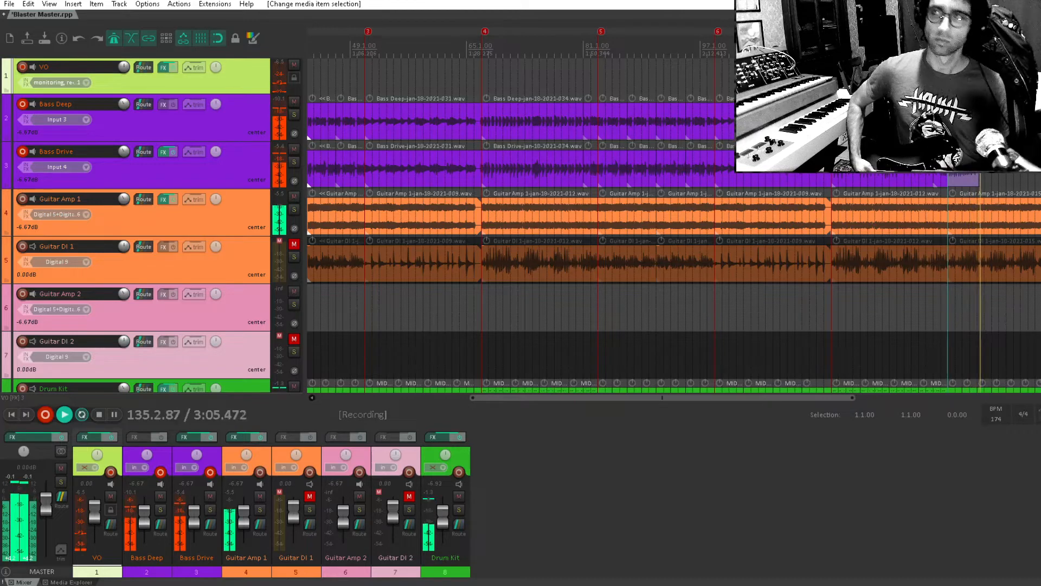
key("space")
key("ctrl+z")
key("ctrl+r")
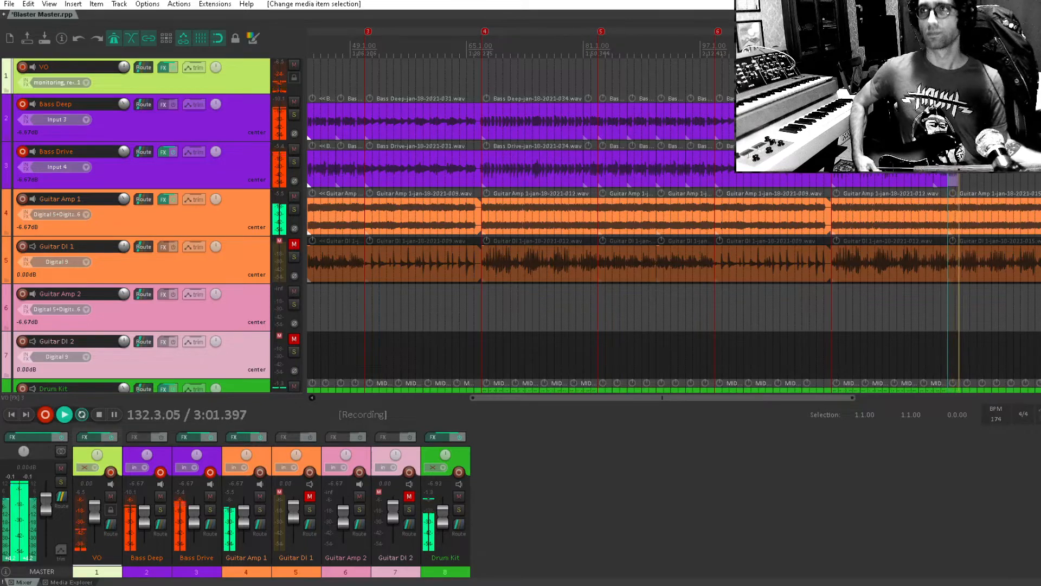
key("space")
key("ctrl+z")
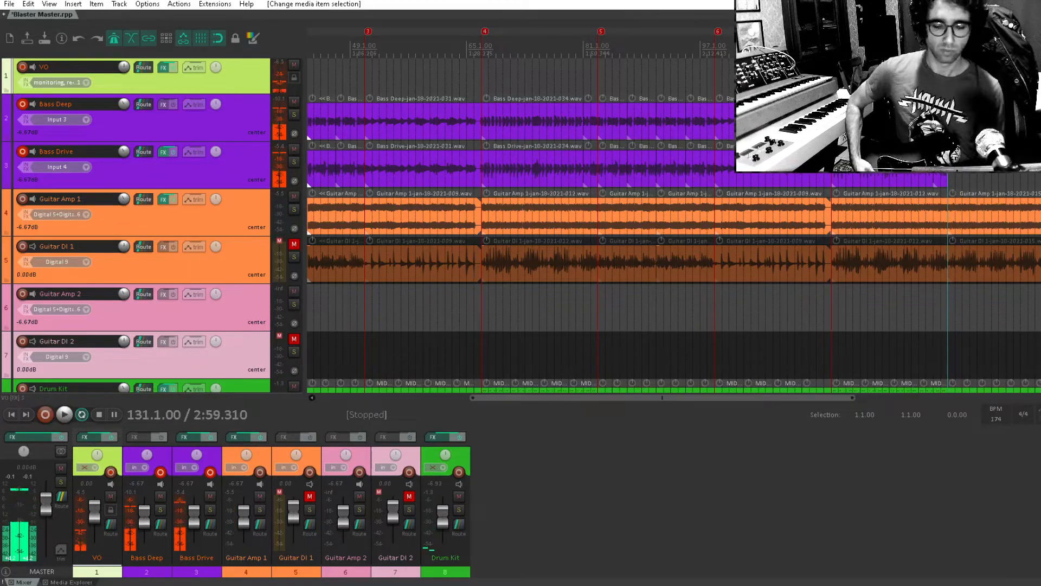
Record Bass Deep and Bass Drive from 131.1.00 to about bar 139, and audition the end of the take.
key("ctrl+r")
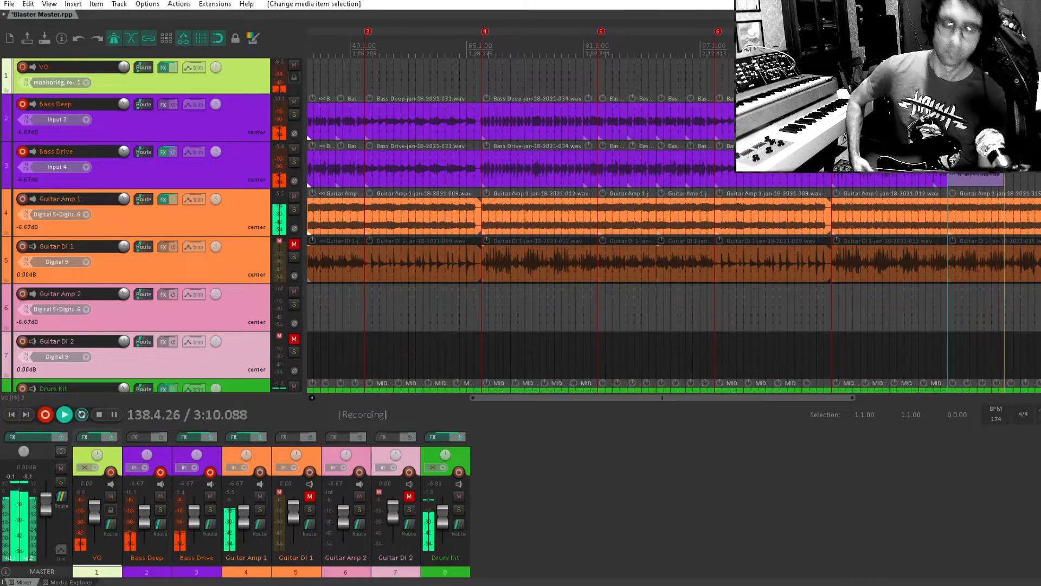
key("space")
left_click(1040, 121)
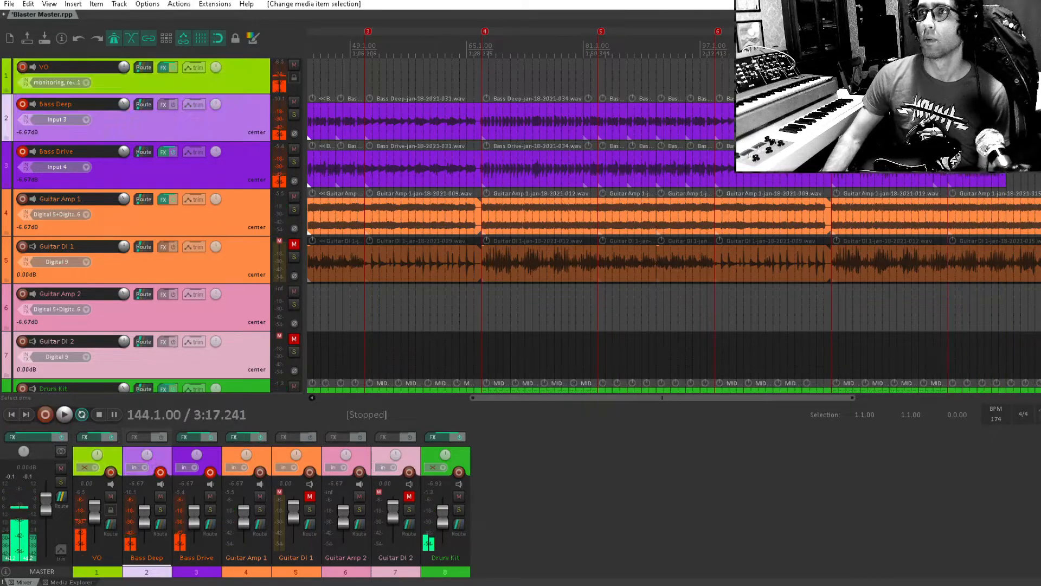
scroll(1040, 120, "up", 5)
left_click(355, 64)
key("space")
left_click_drag(418, 77, 837, 78)
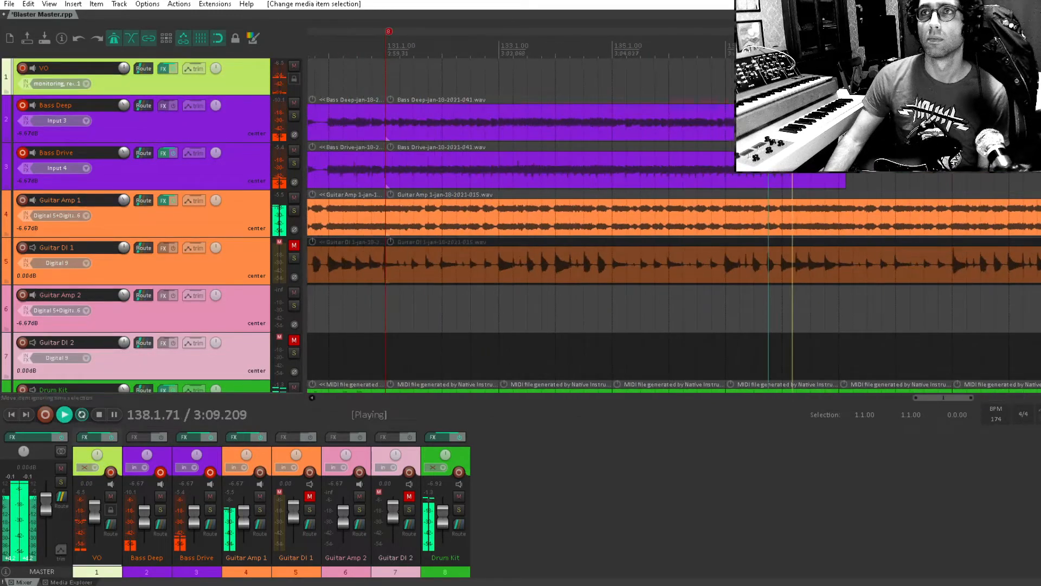
Record the remaining Bass Deep and Bass Drive part from 137.1.00 through the ending of the song.
key("space")
left_click(714, 74)
left_click(724, 74)
key("ctrl+r")
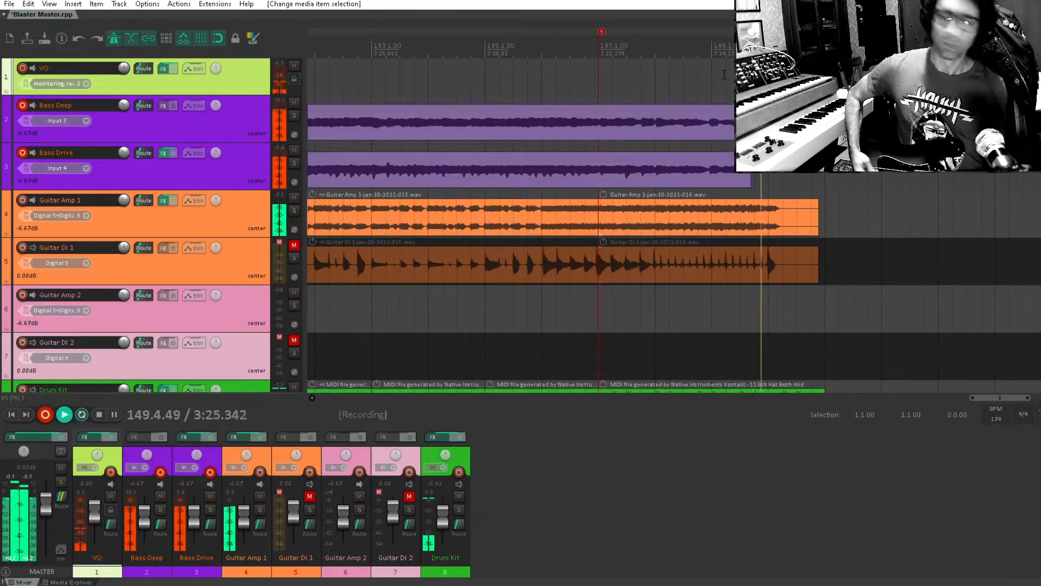
key("space")
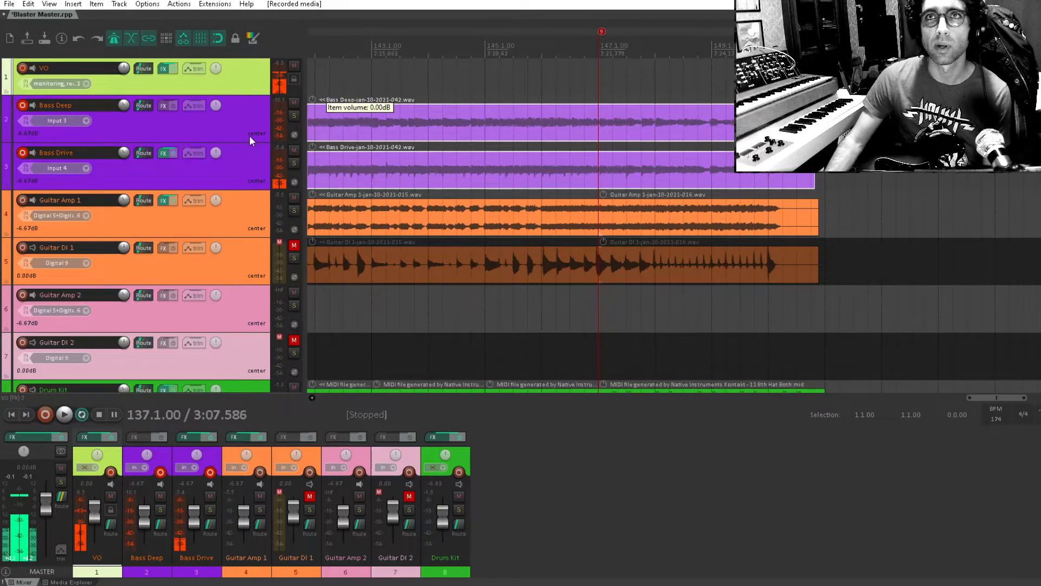
Disarm recording on the Bass Deep and Bass Drive tracks, and save the project.
left_click_drag(249, 136, 219, 159)
left_click(23, 153)
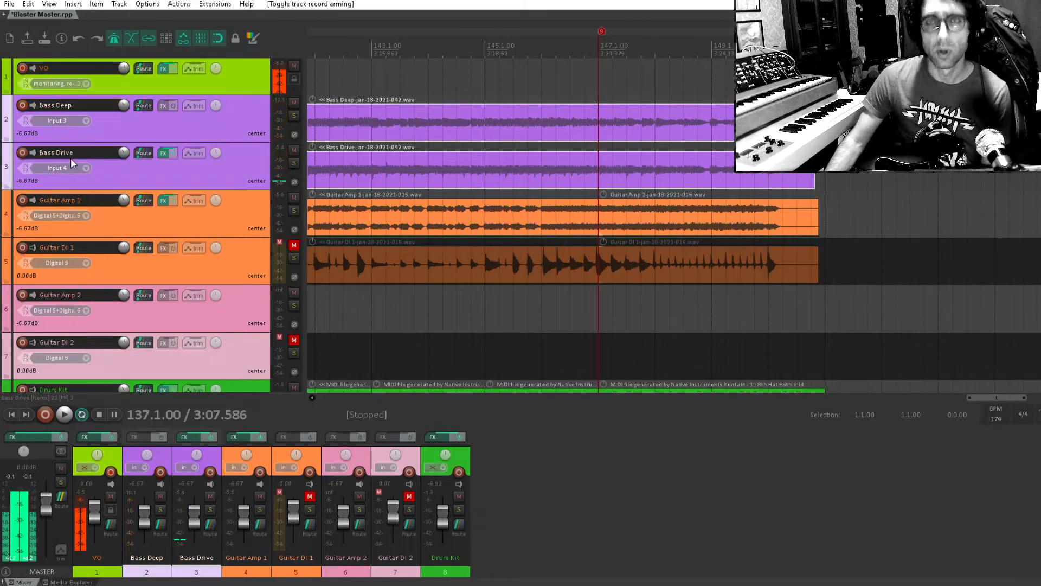
key("ctrl+s")
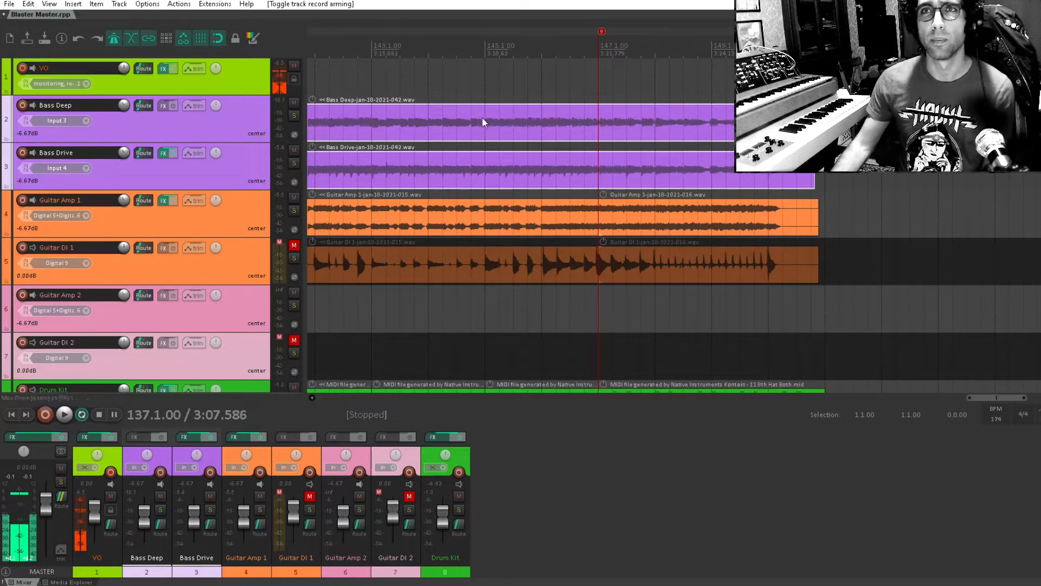
scroll(483, 123, "down", 10)
left_click_drag(495, 163, 603, 88)
scroll(544, 152, "down", 1)
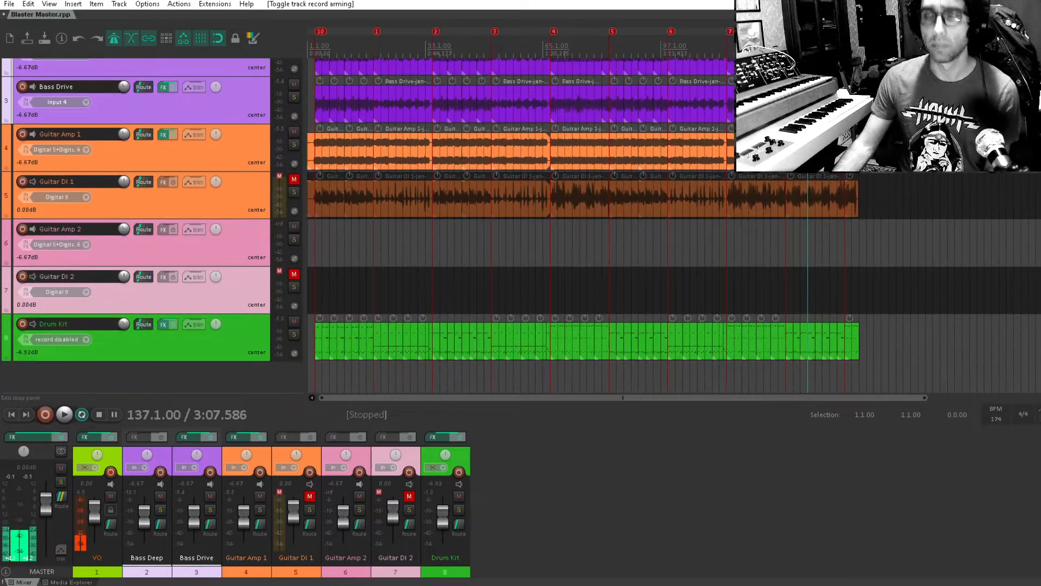
left_click_drag(699, 181, 706, 228)
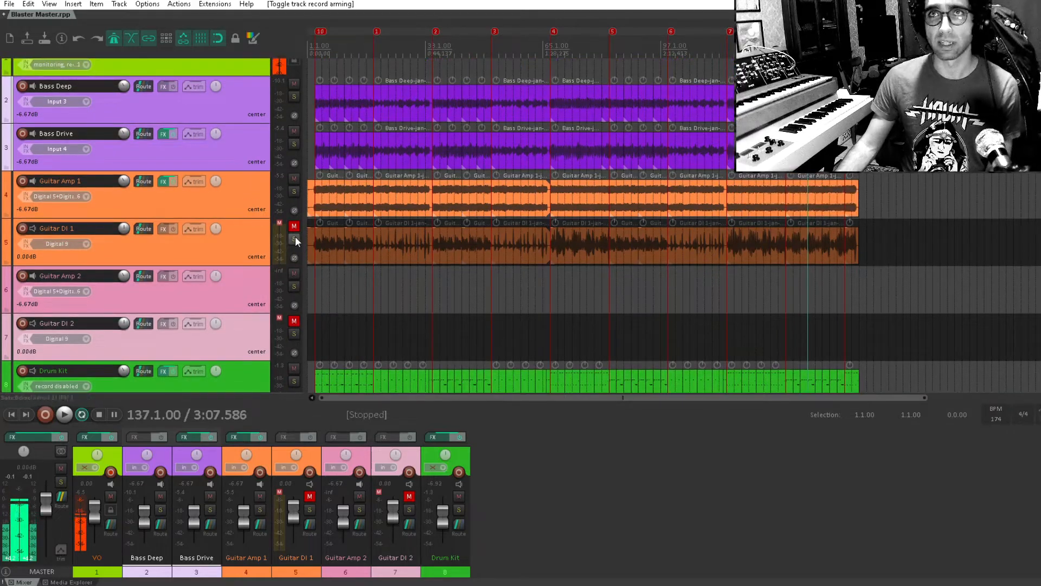
scroll(385, 268, "up", 1)
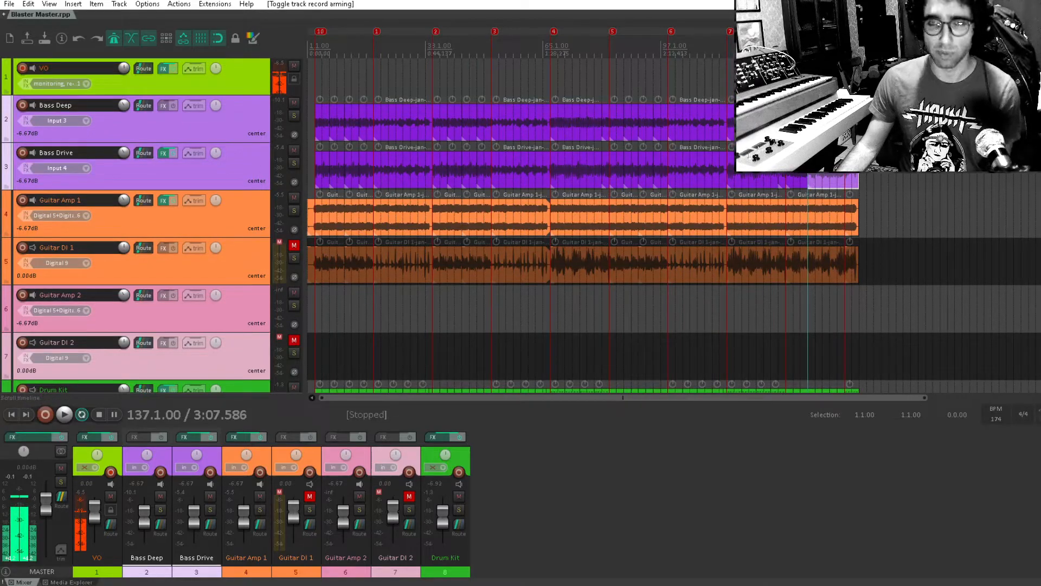
scroll(469, 252, "down", 1)
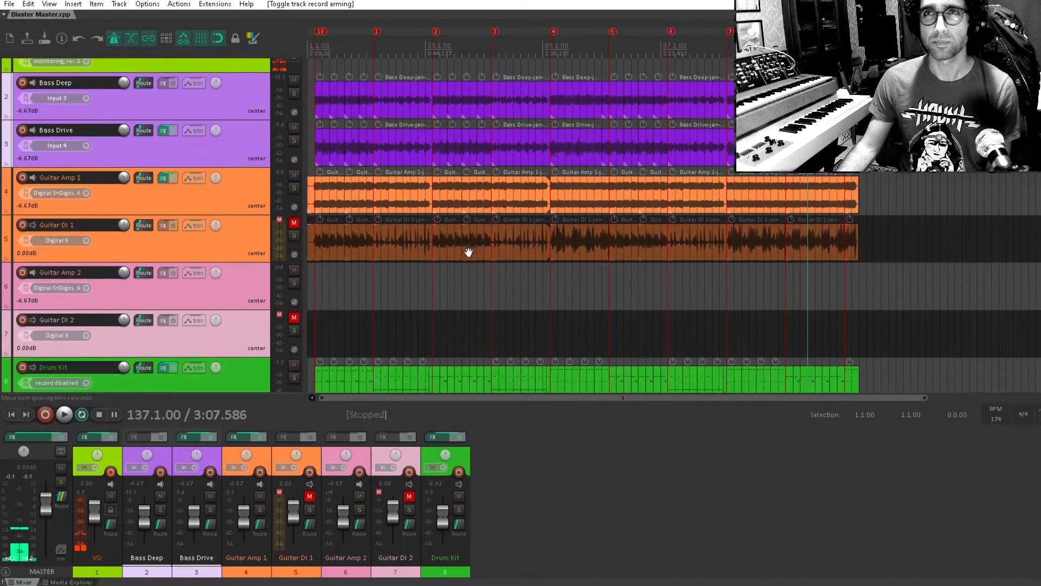
Copy the ReaTune effect from Guitar Amp 1 to Guitar Amp 2 and move its tuner window clear of the track controls.
scroll(468, 253, "up", 1)
scroll(380, 217, "down", 2)
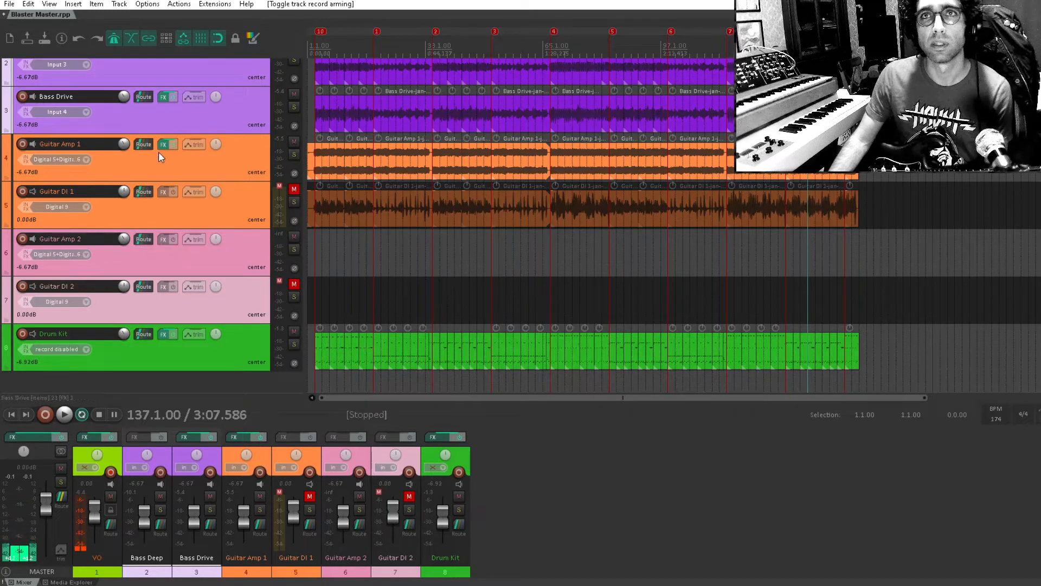
left_click_drag(164, 217, 163, 239)
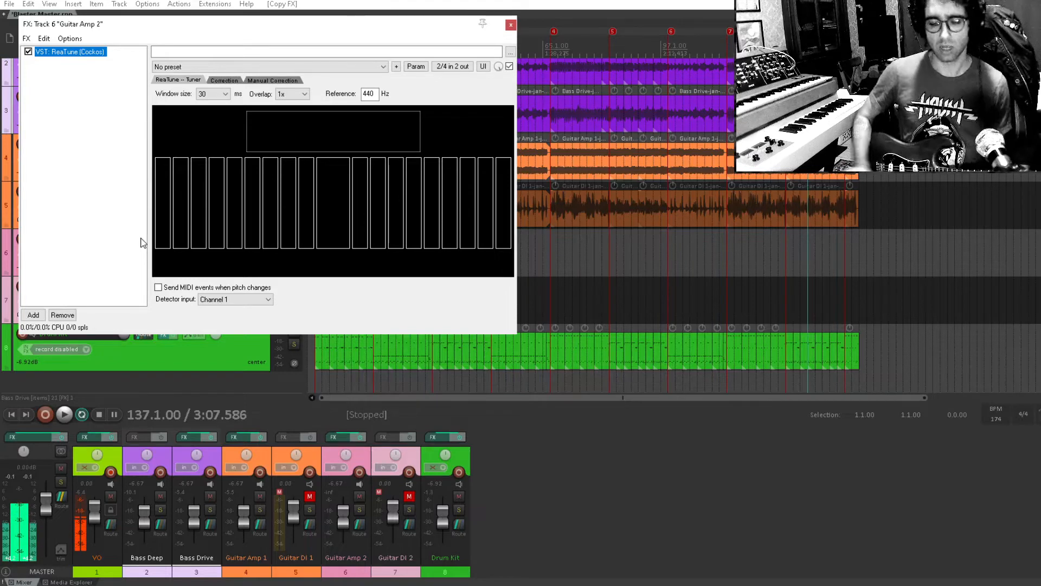
left_click_drag(254, 24, 379, 103)
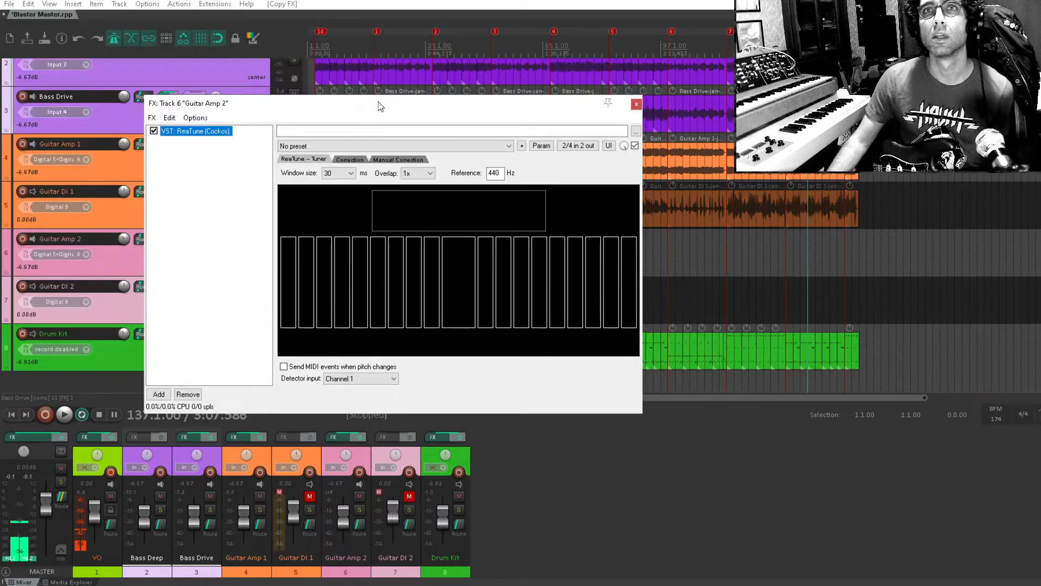
Arm Guitar Amp 2 and Guitar DI 2 for recording, tune the guitar with ReaTune, close the tuner, and save the project.
left_click(22, 239)
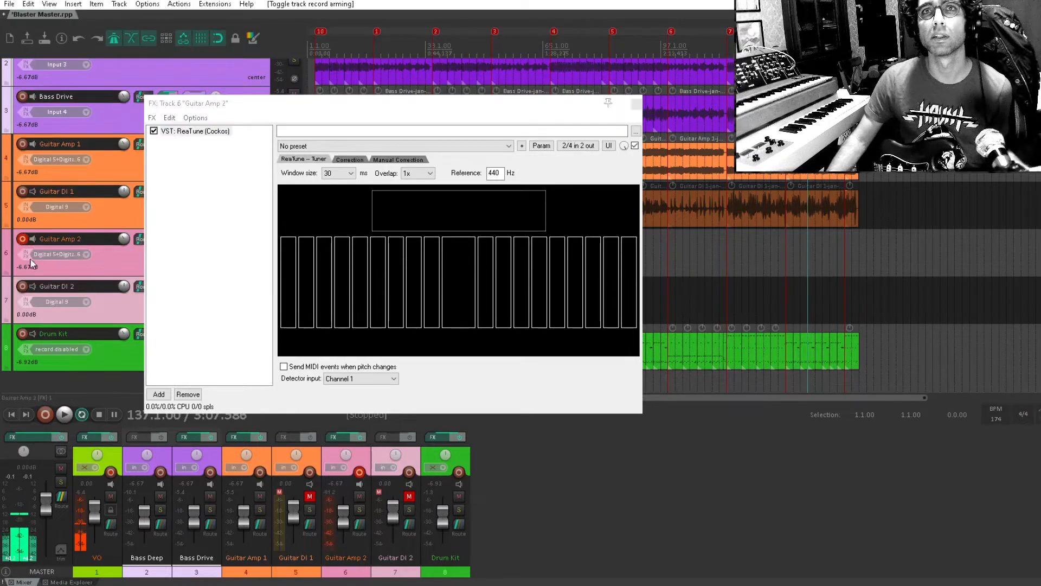
left_click(22, 289)
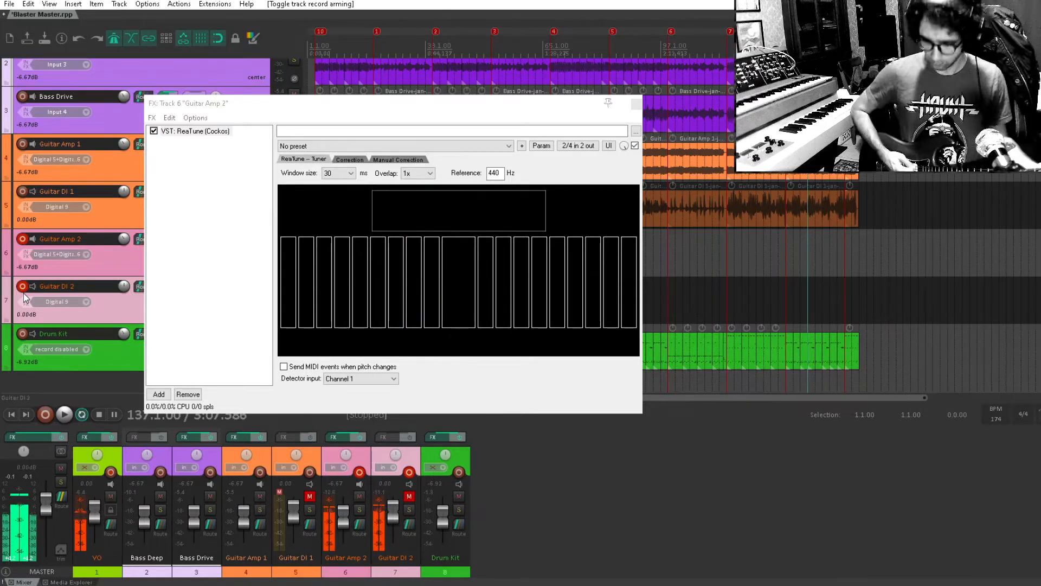
key("Escape")
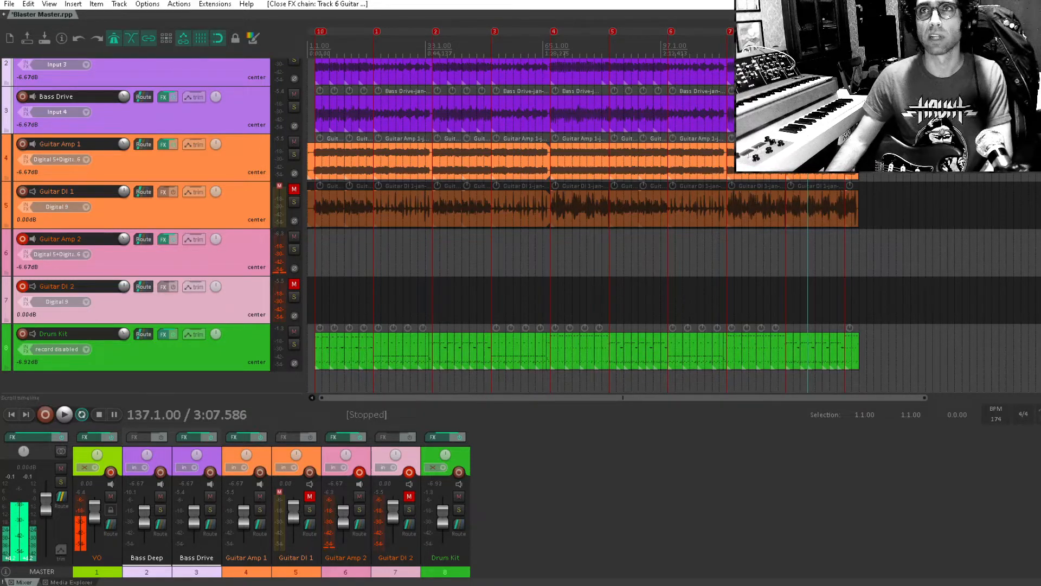
key("ctrl+s")
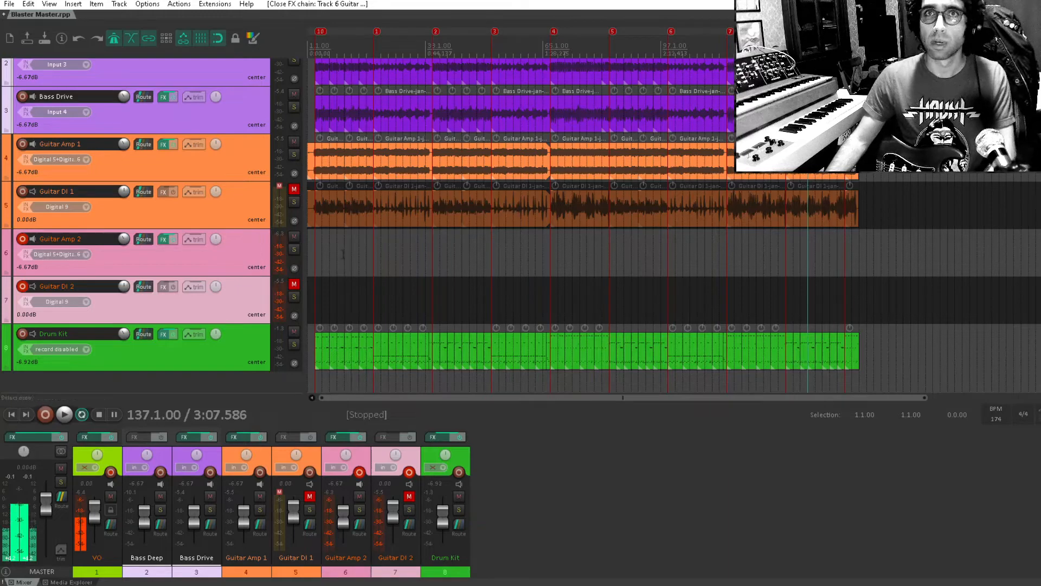
Record Guitar Amp 2 and Guitar DI 2 from 3.1.00 to just past bar 67.
scroll(434, 246, "down", 1)
scroll(434, 247, "down", 1)
left_click(318, 238)
scroll(318, 238, "up", 5)
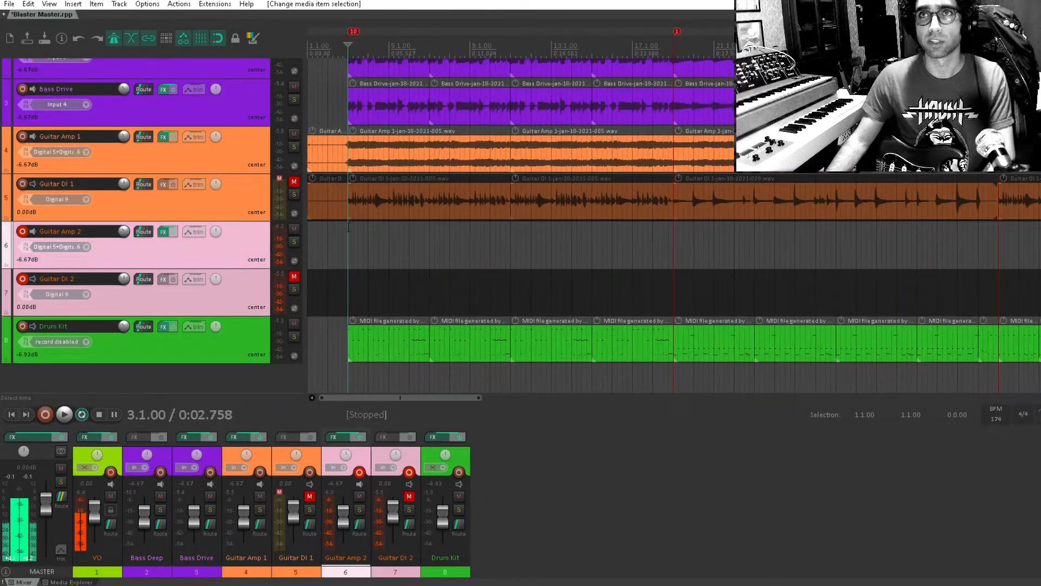
scroll(21, 329, "up", 3)
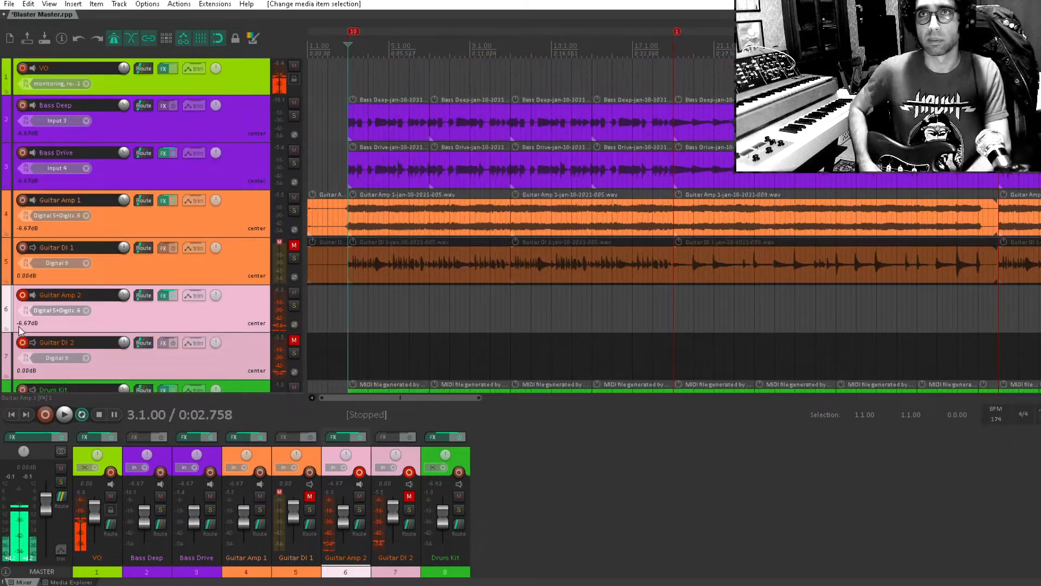
key("ctrl+r")
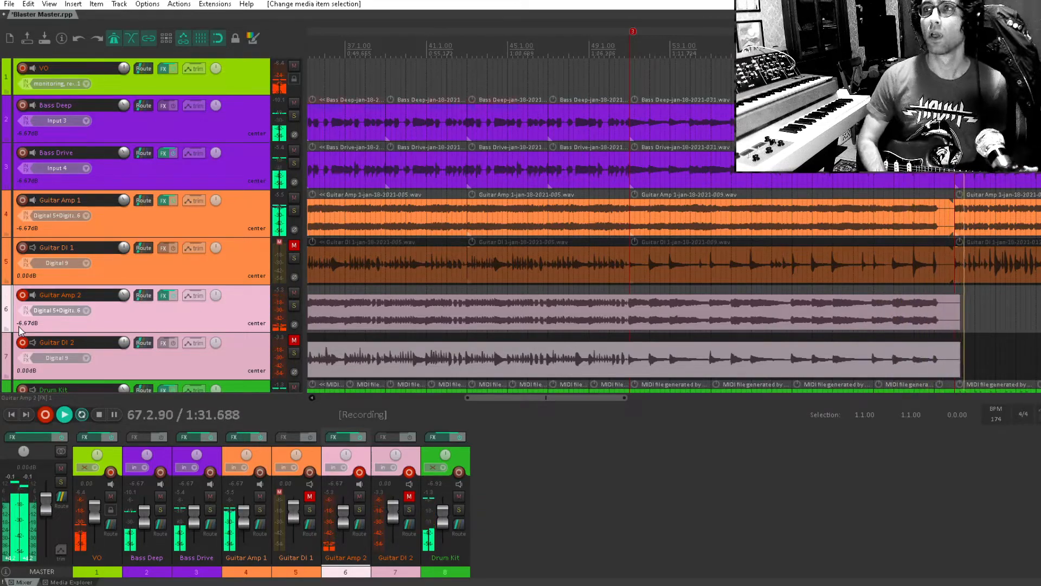
key("space")
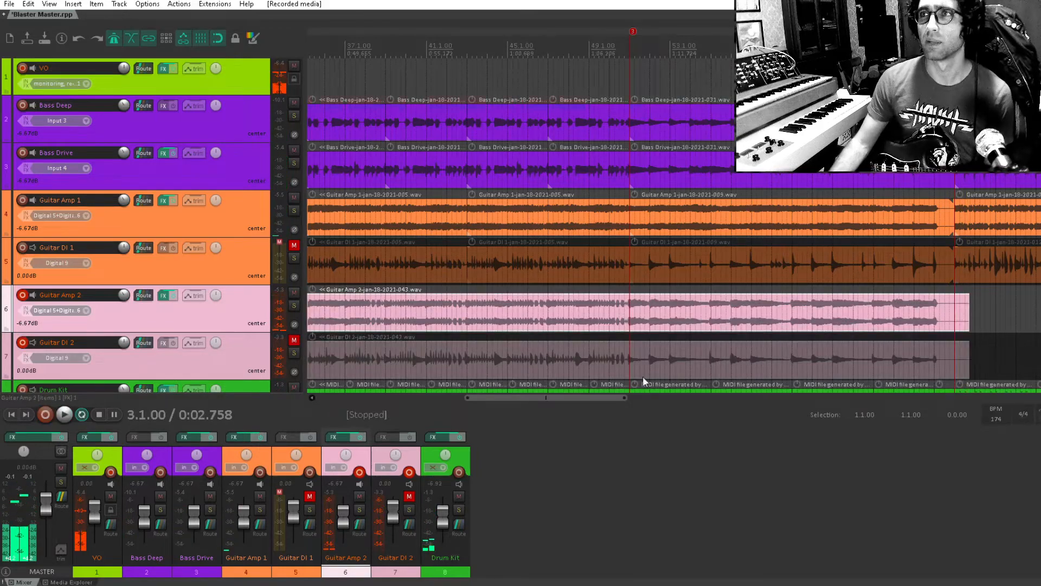
Record Guitar Amp 2 and Guitar DI 2 from 83.1.00 to just past bar 115.
left_click_drag(811, 263, 674, 226)
left_click_drag(976, 214, 778, 204)
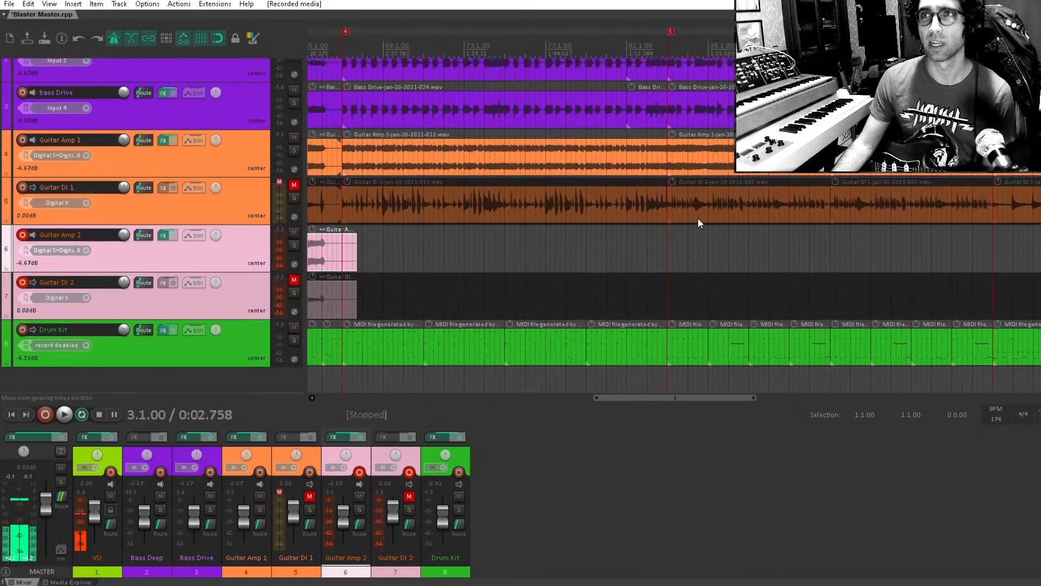
left_click(637, 251)
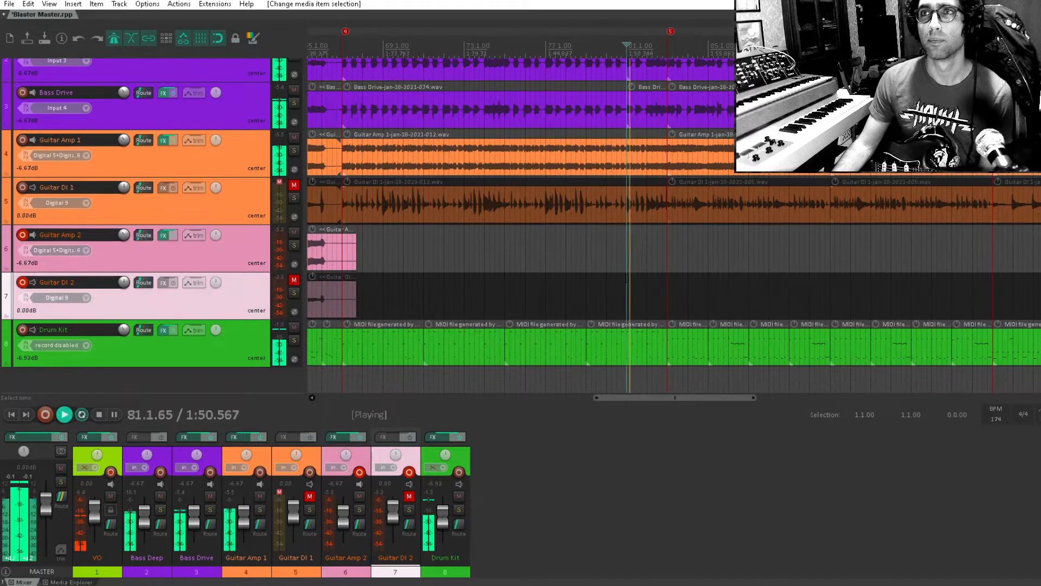
left_click(671, 253)
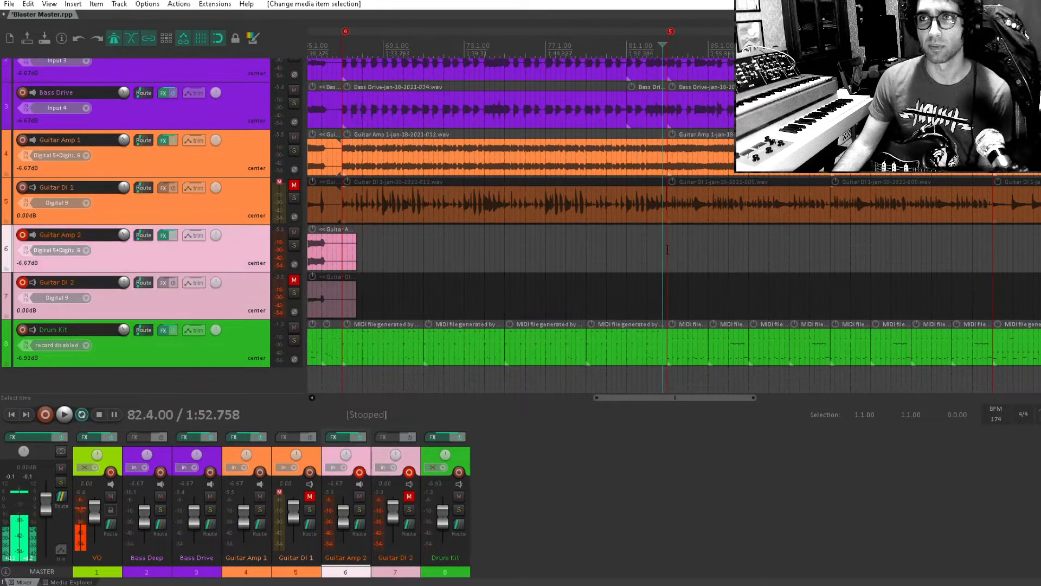
key("space")
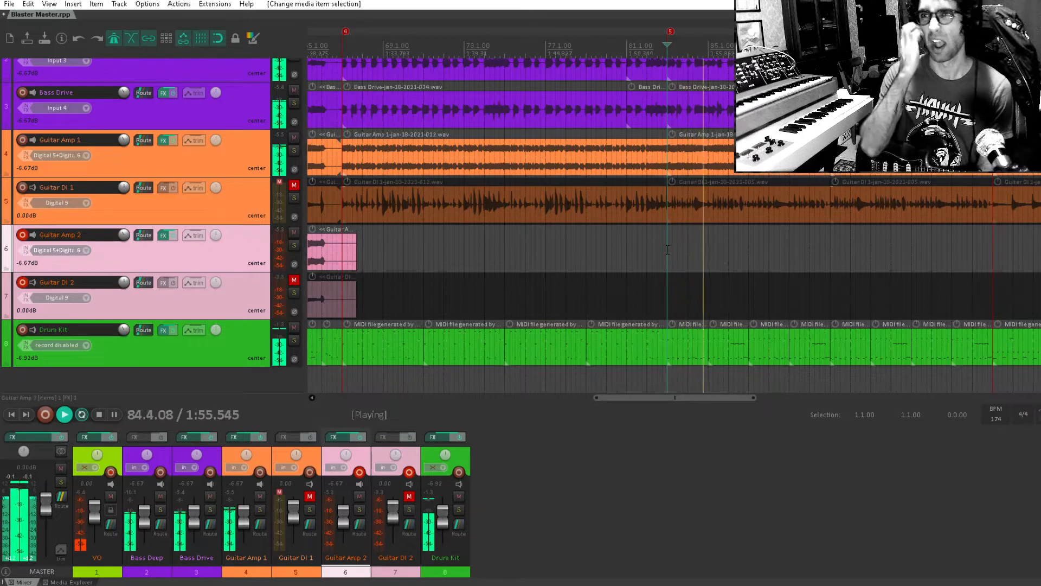
key("ctrl+r")
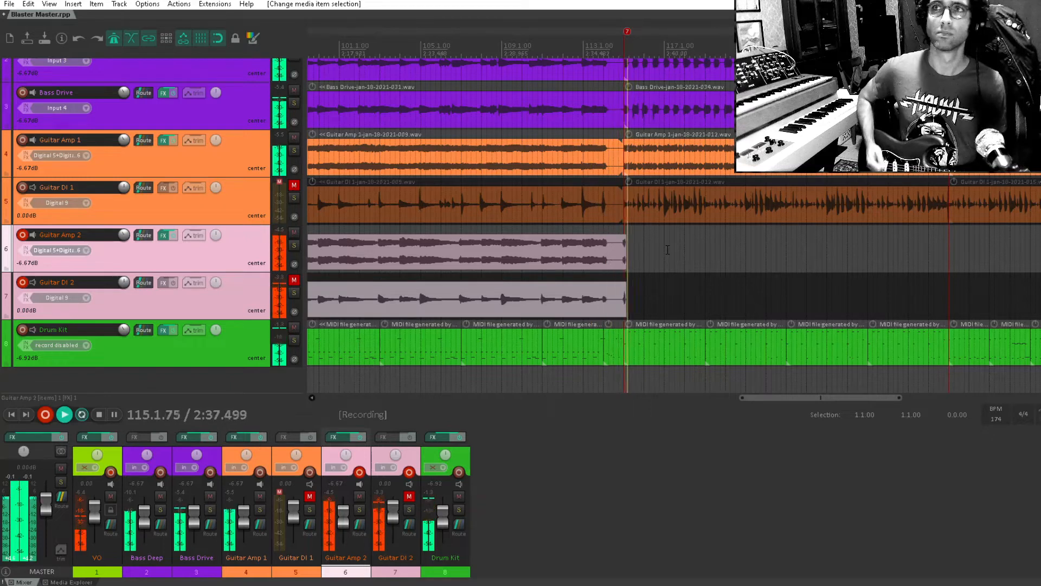
key("space")
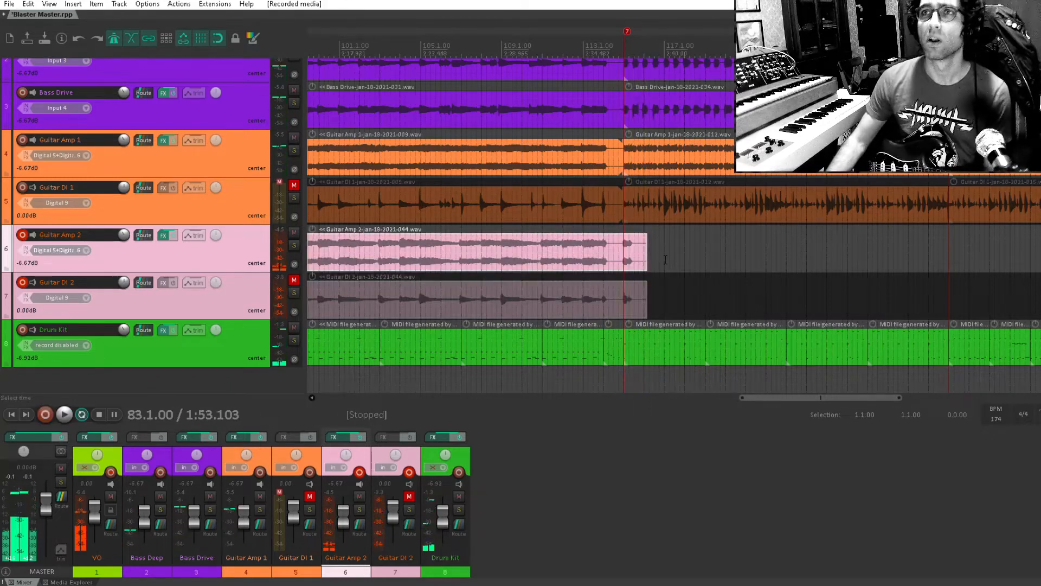
Trim the ends of both Guitar Amp 2 and Guitar DI 2 takes back to the section markers at bars 115 and 67.
left_click_drag(642, 300, 623, 300)
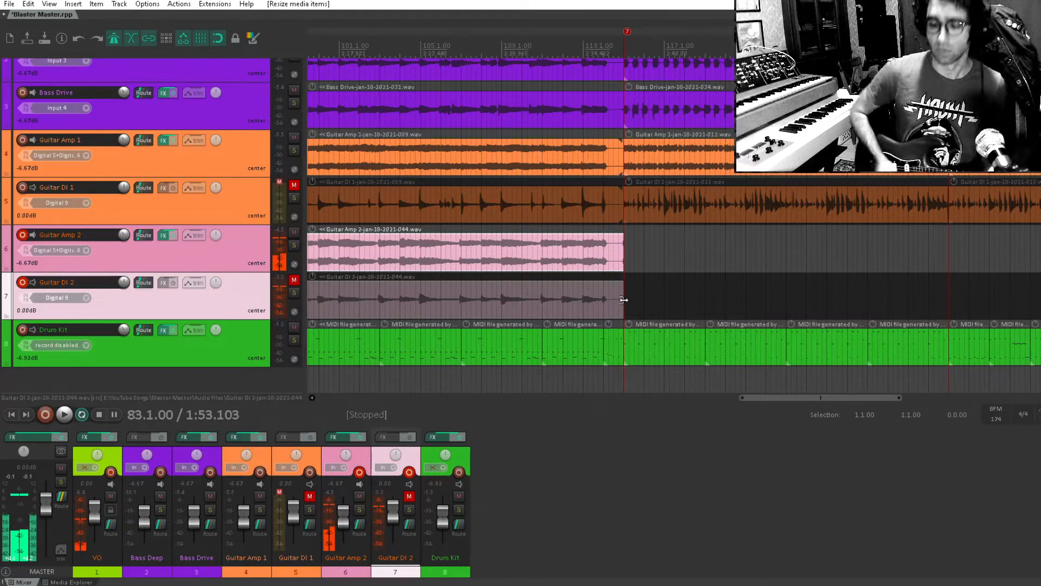
scroll(634, 294, "down", 2)
left_click_drag(653, 249, 922, 163)
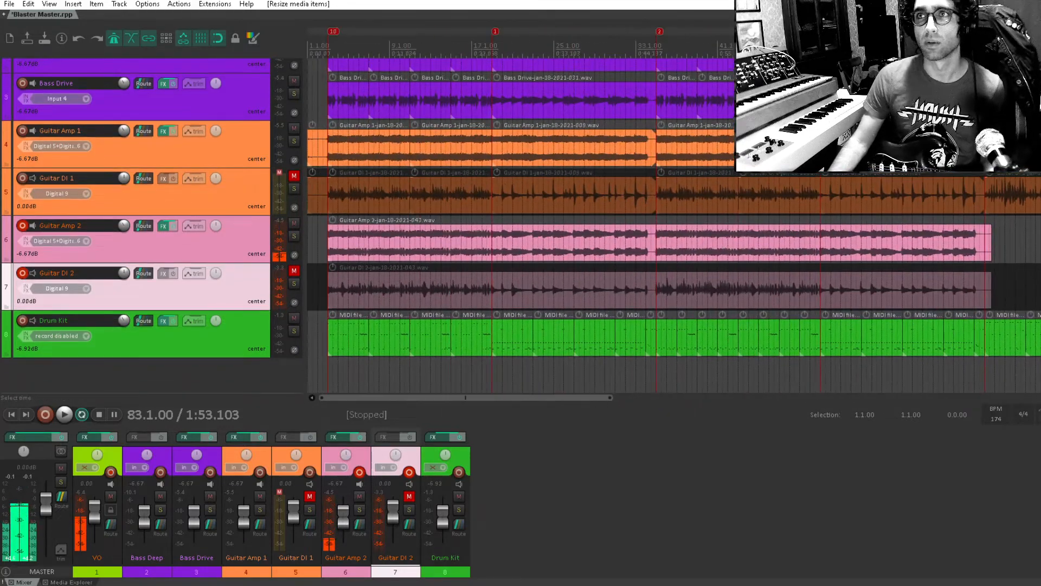
left_click(1020, 228)
scroll(721, 262, "up", 4)
left_click_drag(642, 255, 602, 285)
Record Guitar Amp 2 and Guitar DI 2 from 67.1.00 up to the existing take at bar 83.
left_click(601, 255)
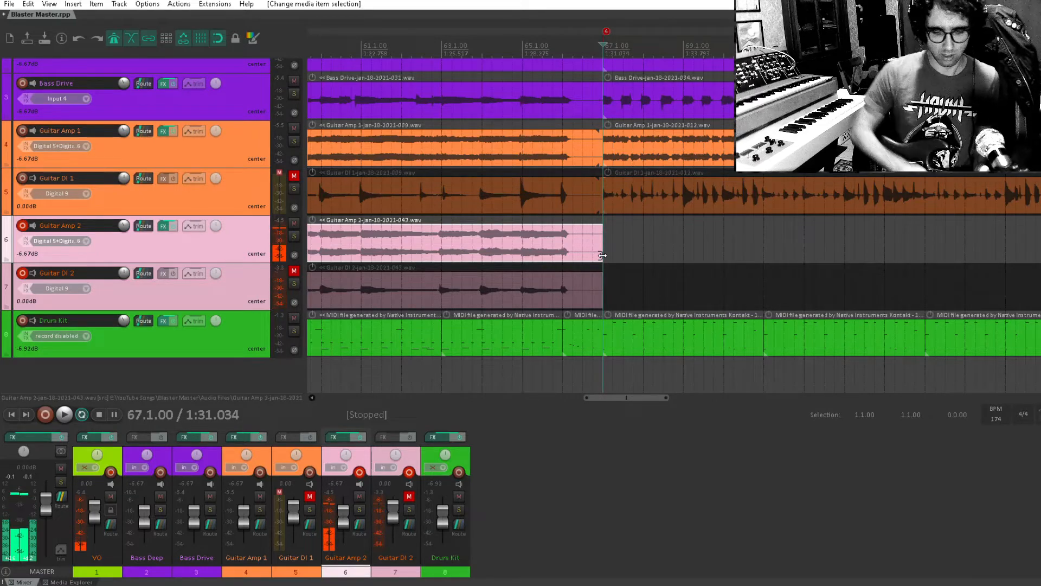
key("ctrl+r")
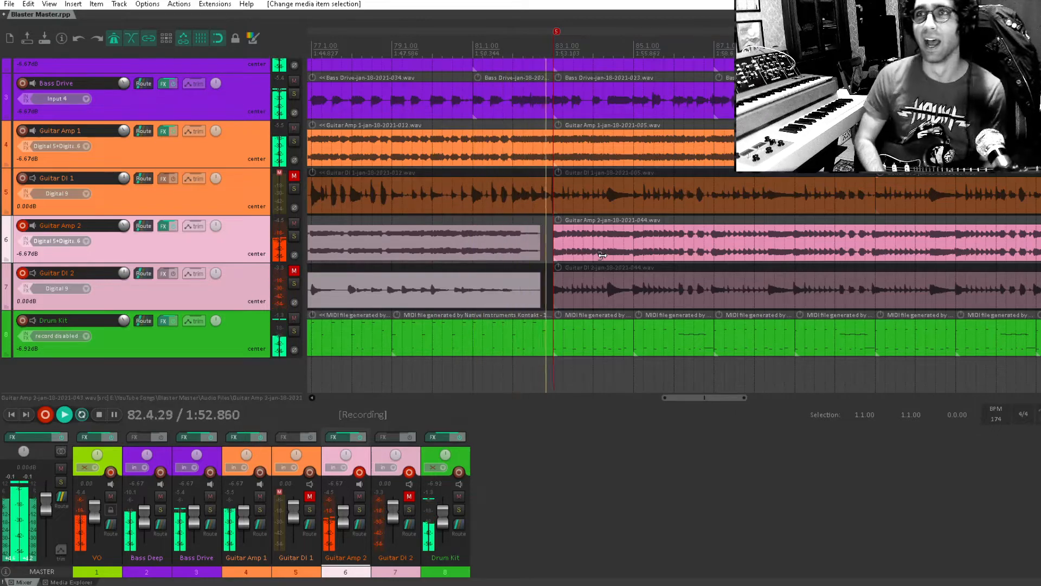
key("space")
scroll(573, 265, "down", 3)
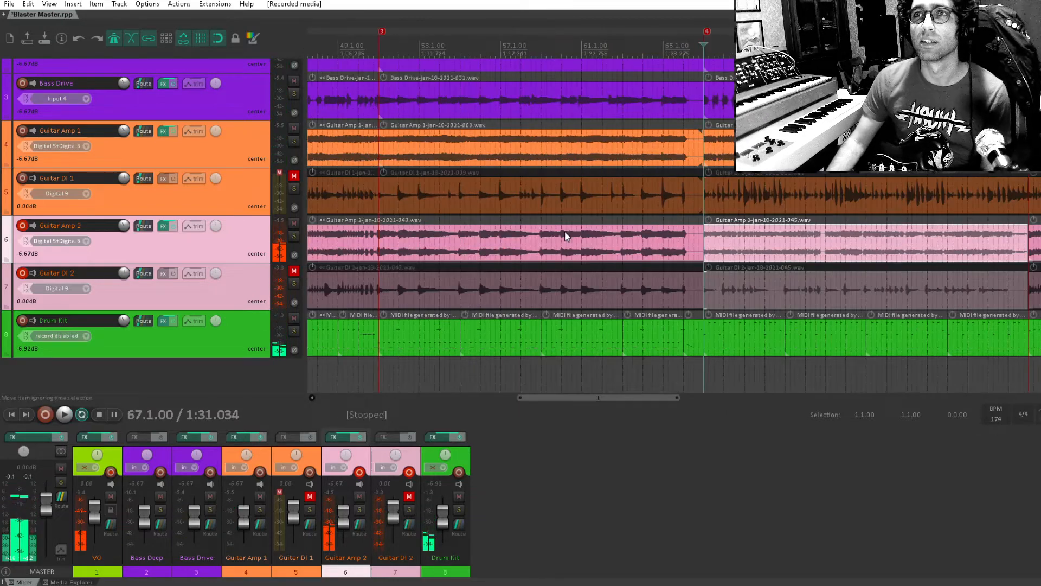
Audition the new Guitar Amp 2 take from 68.3.00.
left_click(414, 246)
scroll(720, 218, "down", 3)
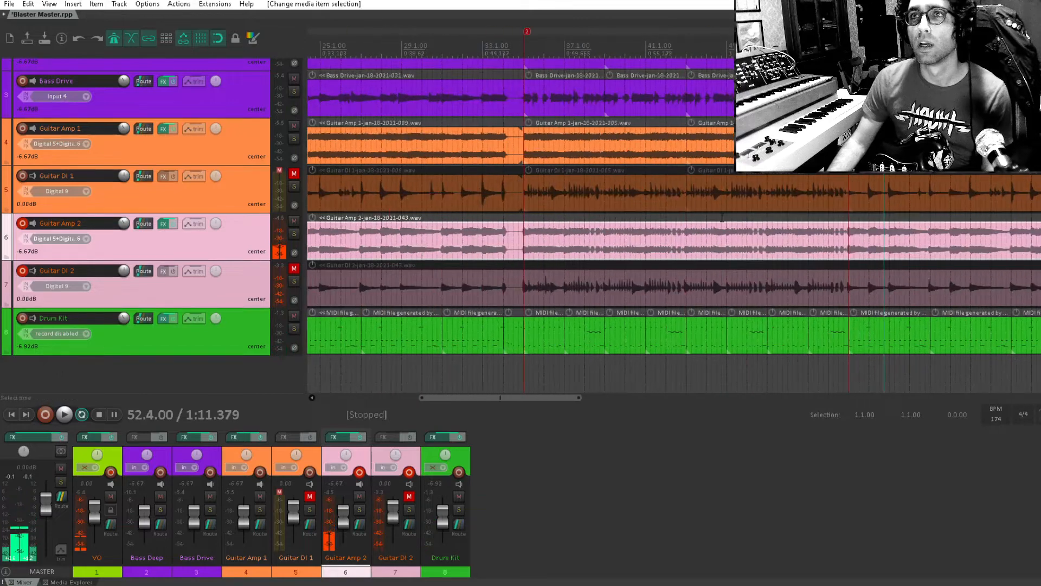
scroll(647, 260, "down", 3)
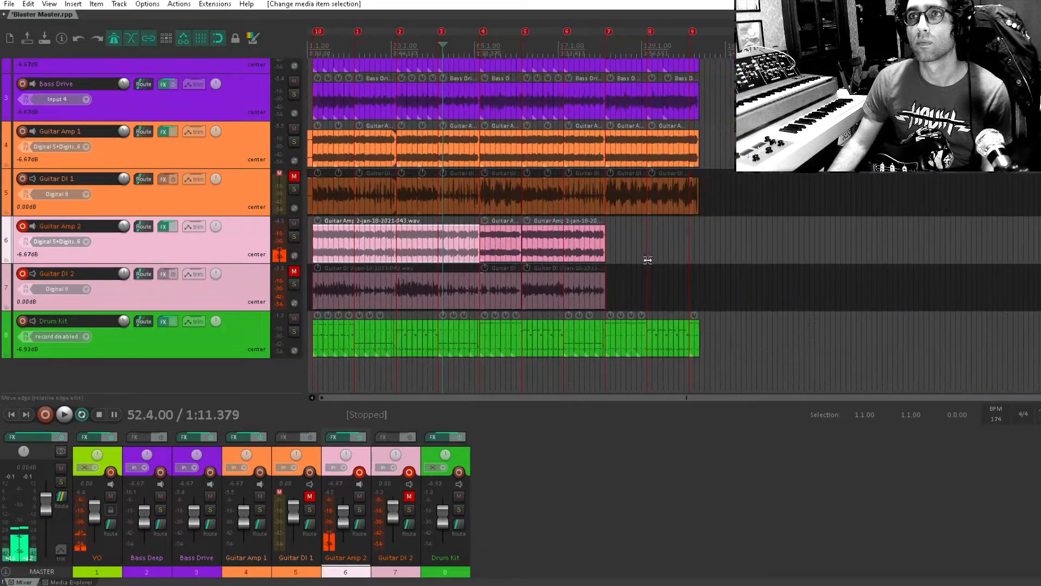
scroll(459, 255, "up", 3)
scroll(772, 203, "up", 1)
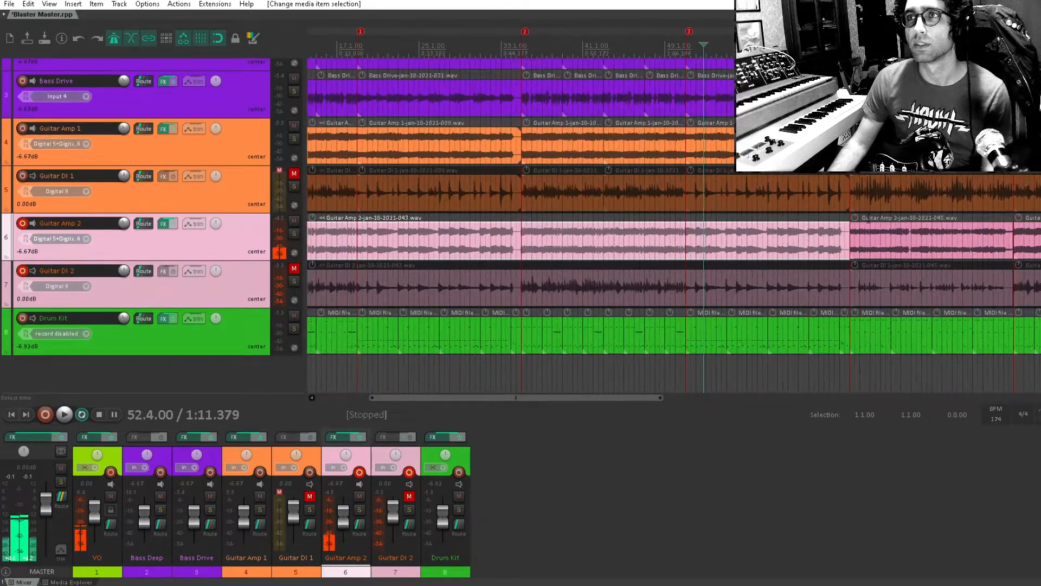
left_click(863, 232)
key("space")
scroll(863, 232, "up", 4)
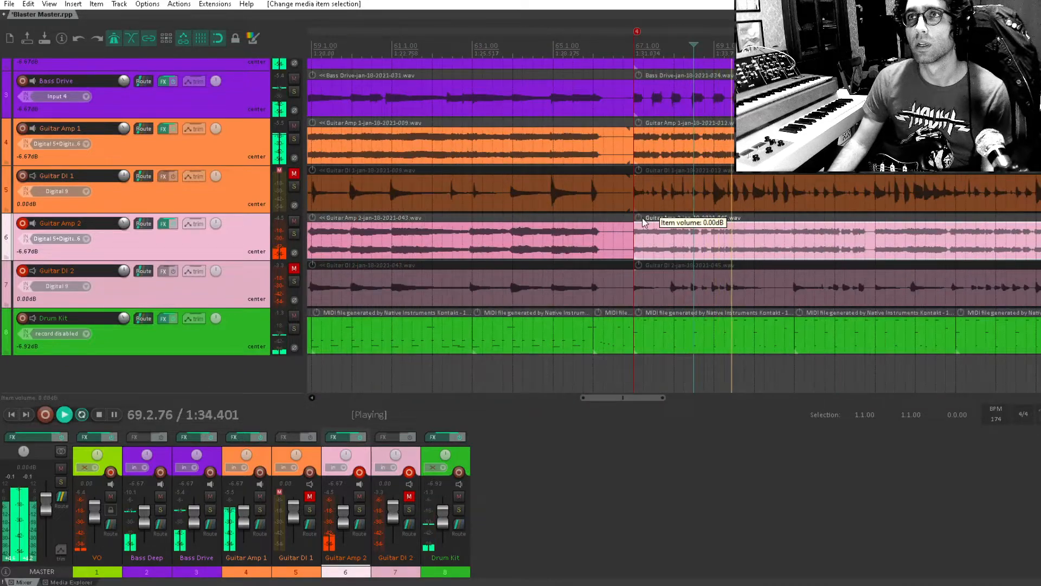
Raise the item volume of the Guitar Amp 2 take starting at bar 67 to +5.90 dB, and stop playback.
left_click_drag(644, 223, 612, 212)
scroll(736, 193, "down", 2)
key("space")
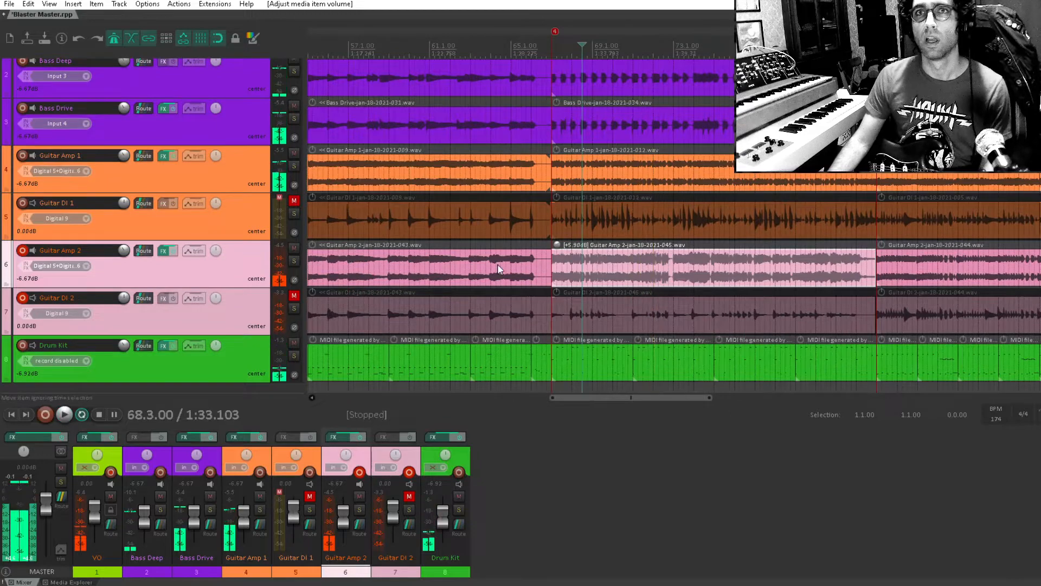
Add a new empty track between Guitar DI 2 and Drum Kit.
left_click(234, 226)
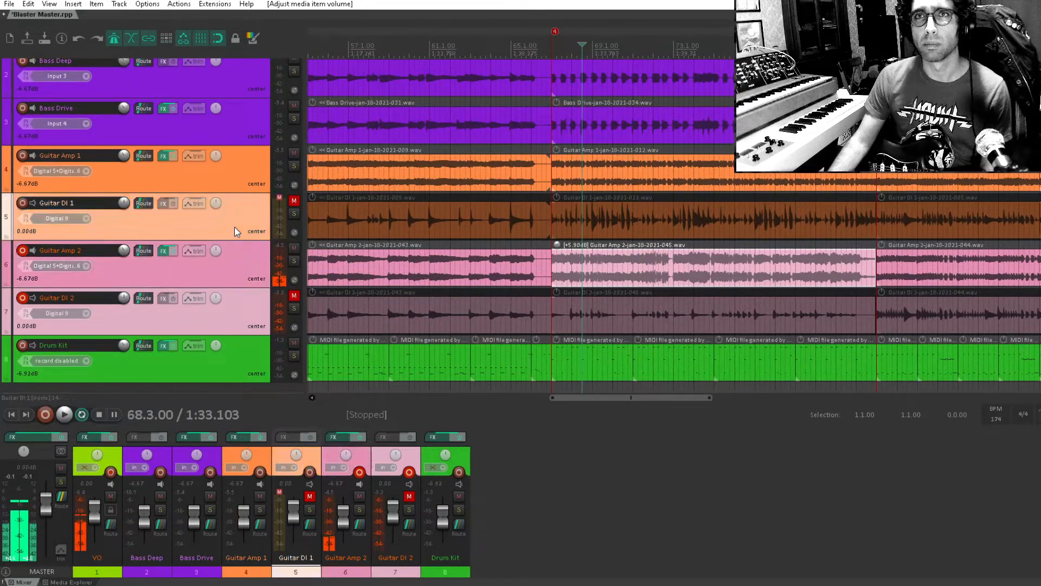
left_click(241, 331)
key("ctrl+t")
scroll(266, 330, "down", 1)
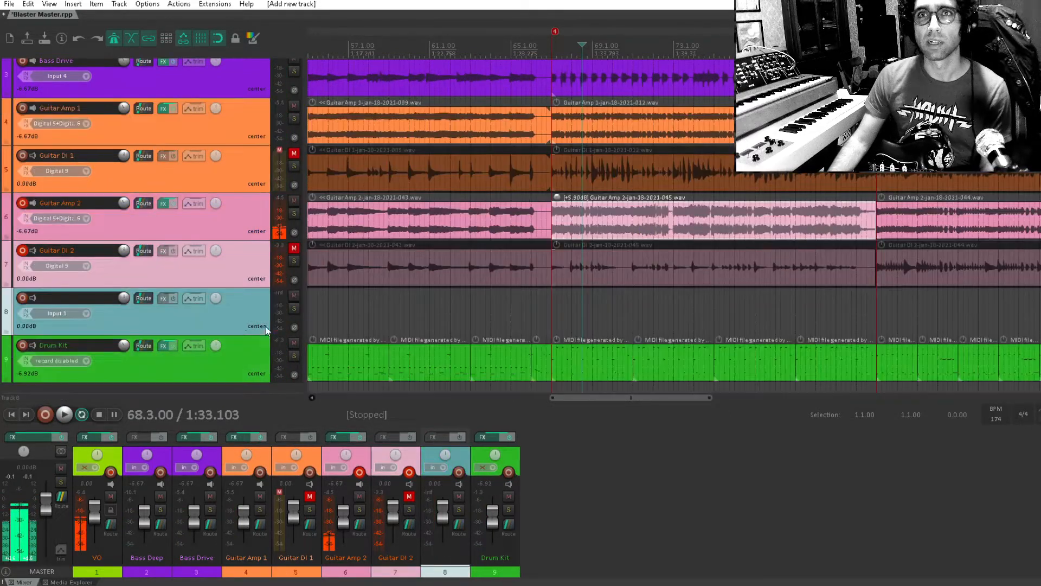
Add the J37 Mono (Waves) effect to the new track 8 and load its TapeD Lay lay (Stereo) preset.
left_click(162, 299)
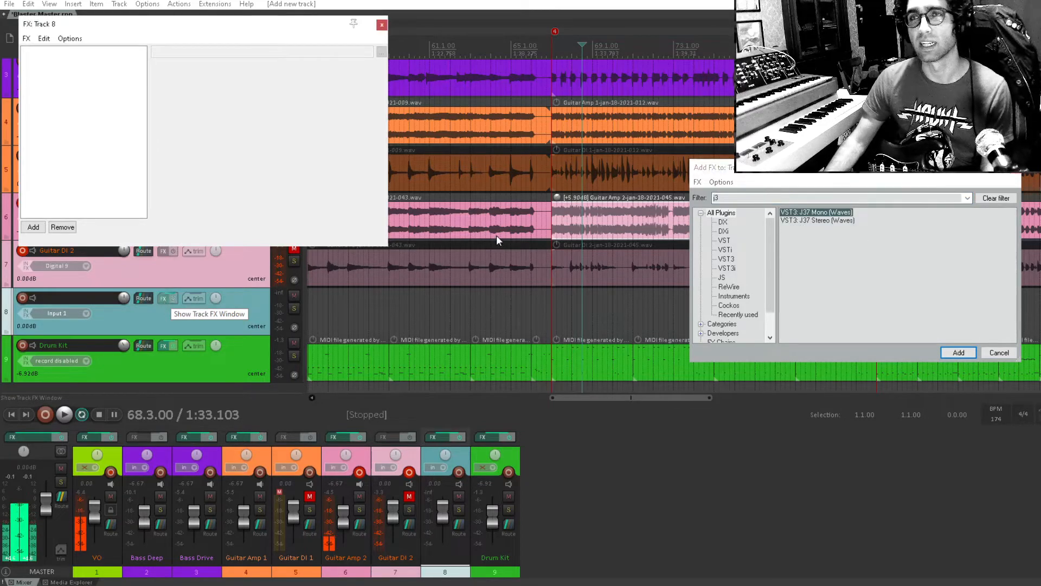
key("Return")
left_click(340, 68)
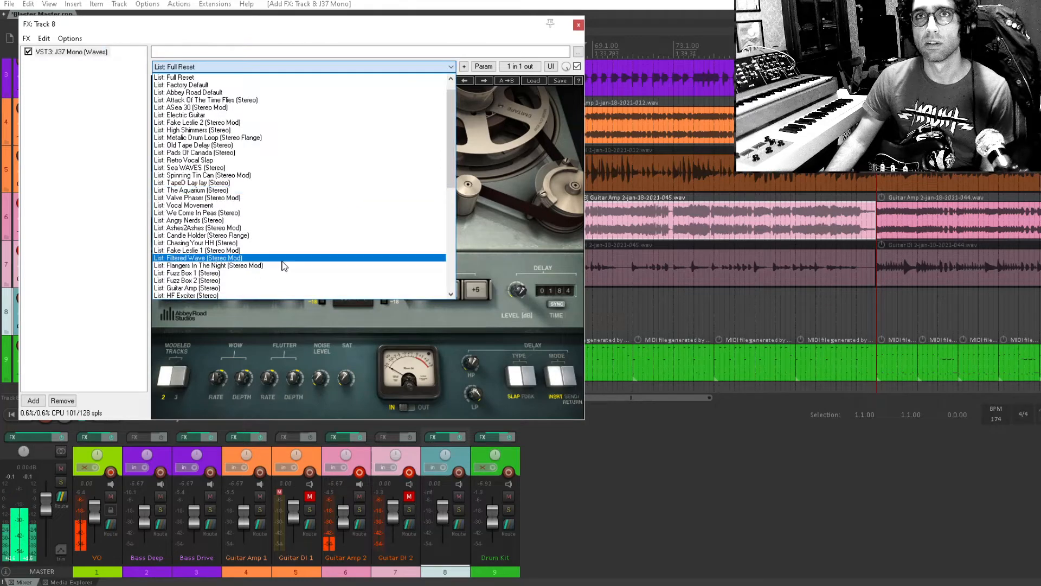
left_click(307, 182)
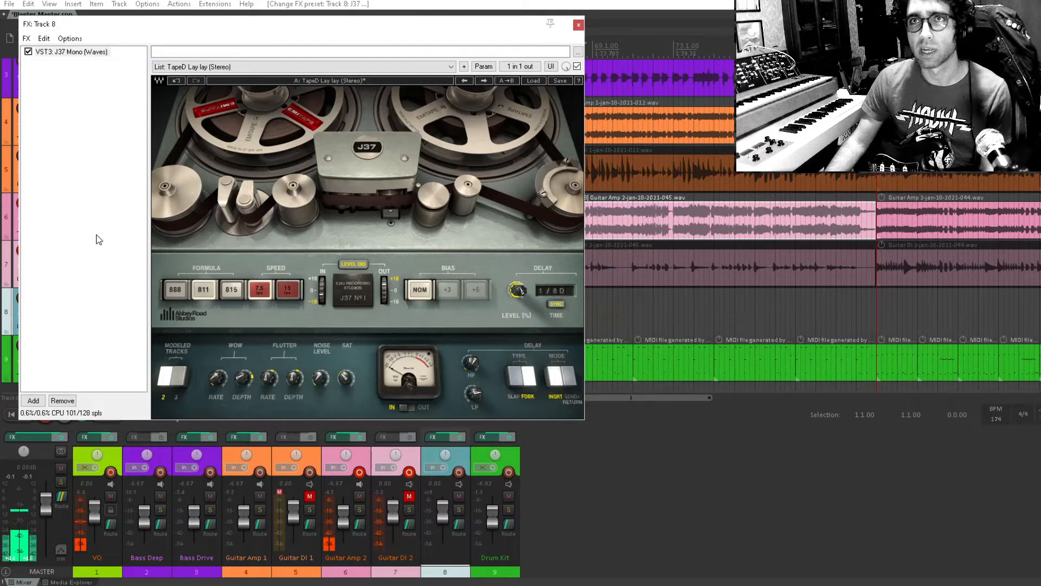
left_click(81, 208)
key("Escape")
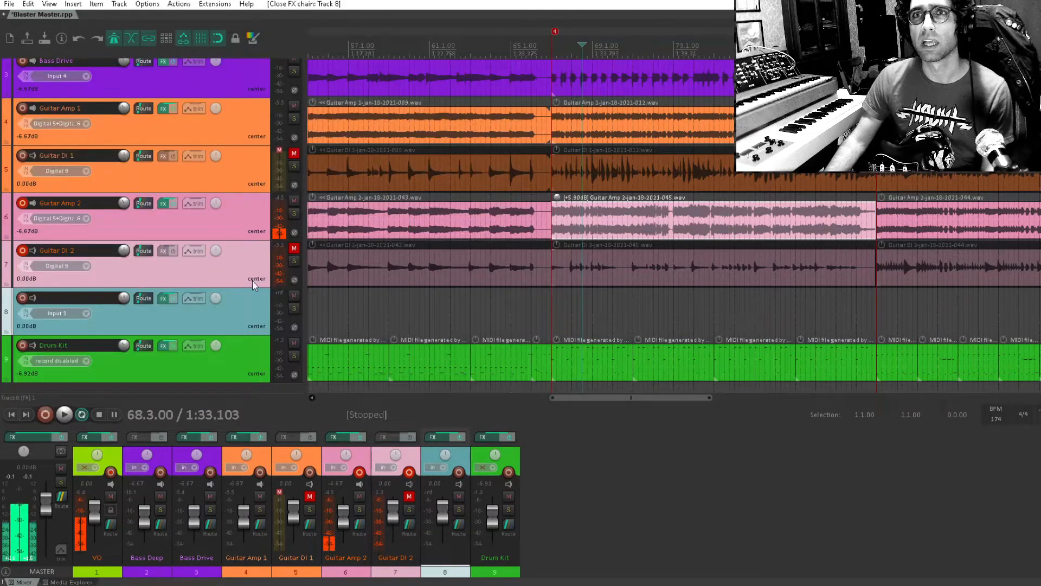
Reset the item volume of the Guitar Amp 2 take at bar 67, and place the edit cursor at 68.1.00.
left_click(560, 202)
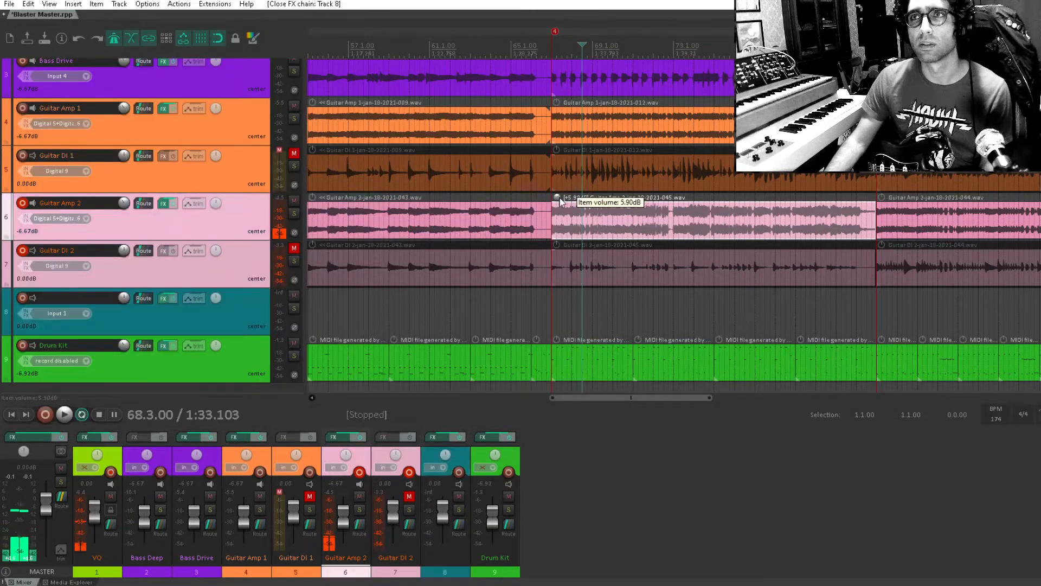
double_click(560, 202)
left_click(572, 218)
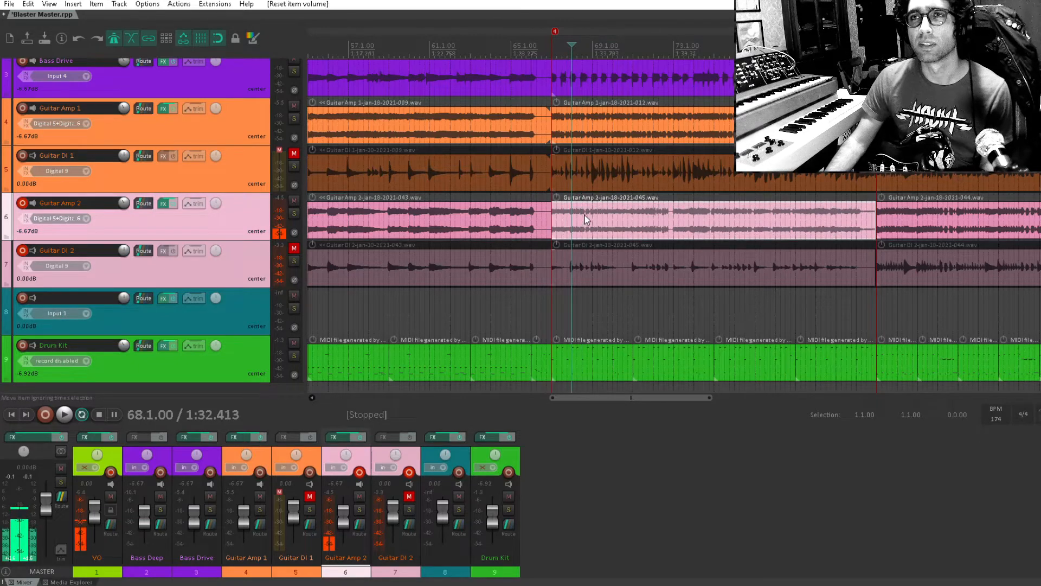
Move the Guitar Amp 2 take at bar 67 onto the new track 8, and play from just before it.
left_click_drag(585, 218, 584, 313)
left_click(518, 304)
key("space")
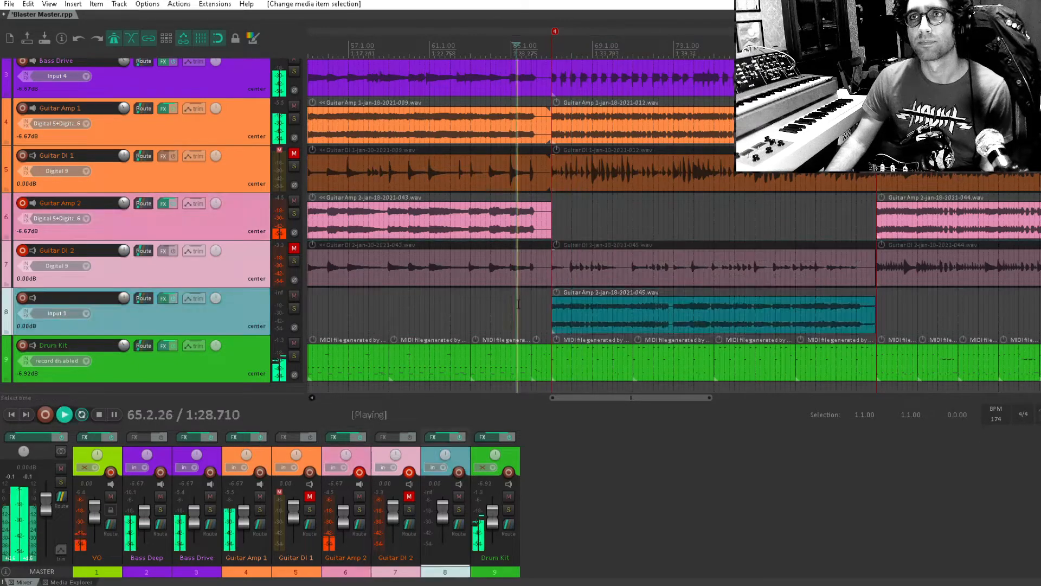
Name track 8 Guitar lead.
double_click(100, 298)
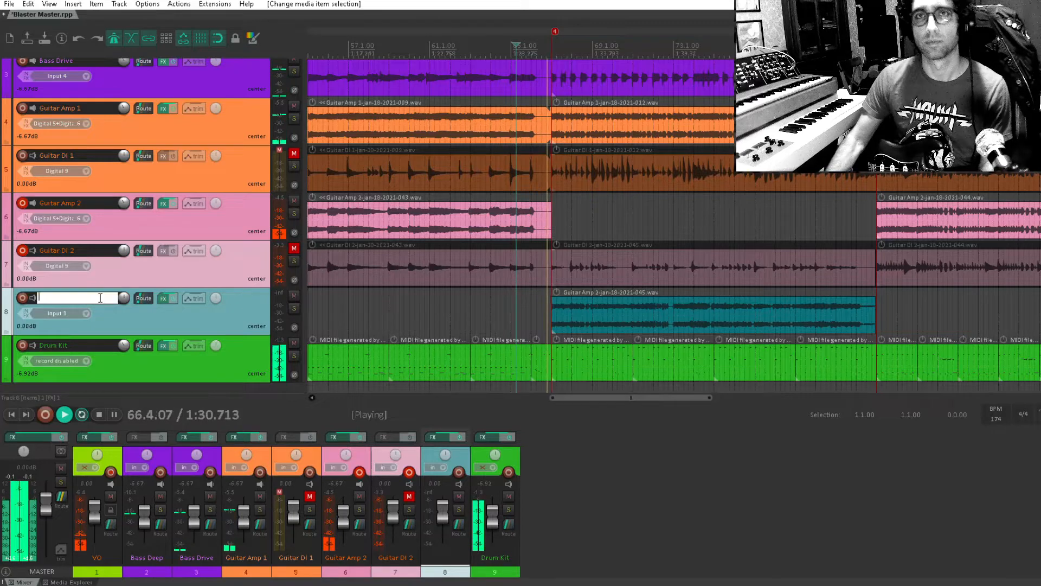
type("Guitar lead")
key("Return")
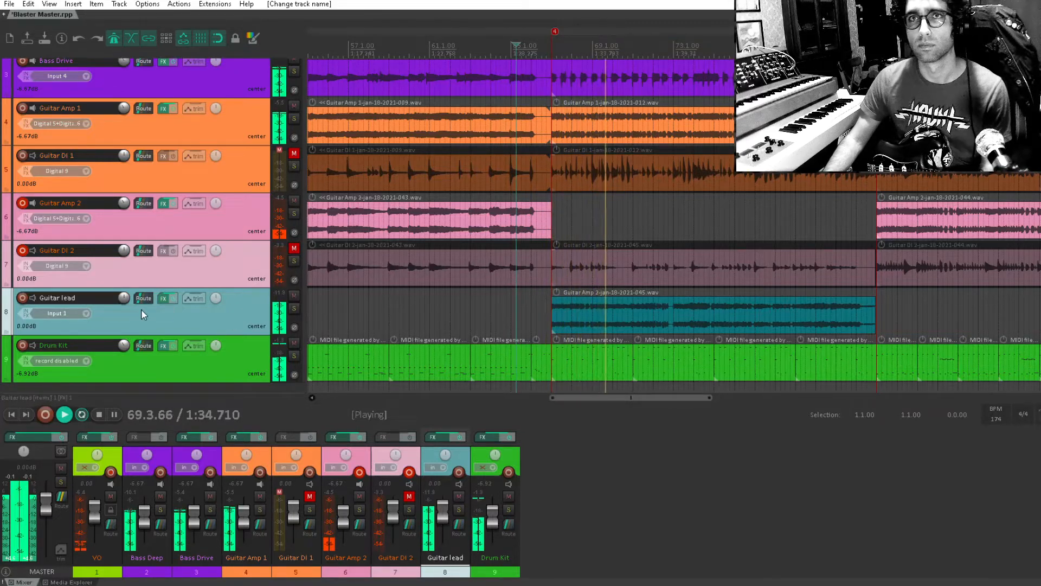
Lower the Guitar lead track volume to -4.72 dB while listening to its take, and stop playback.
left_click_drag(124, 303, 124, 317)
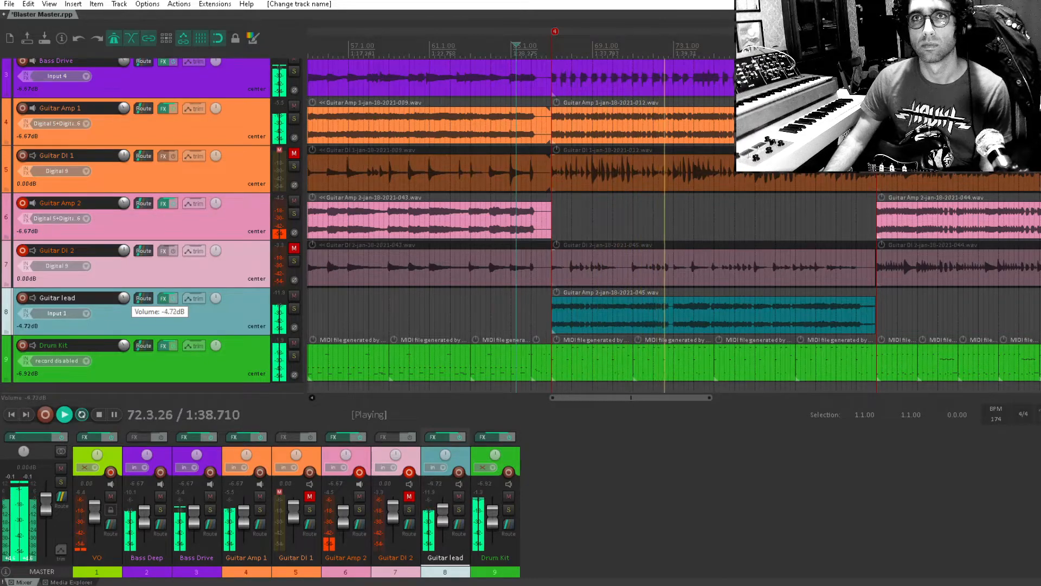
left_click_drag(655, 281, 459, 276)
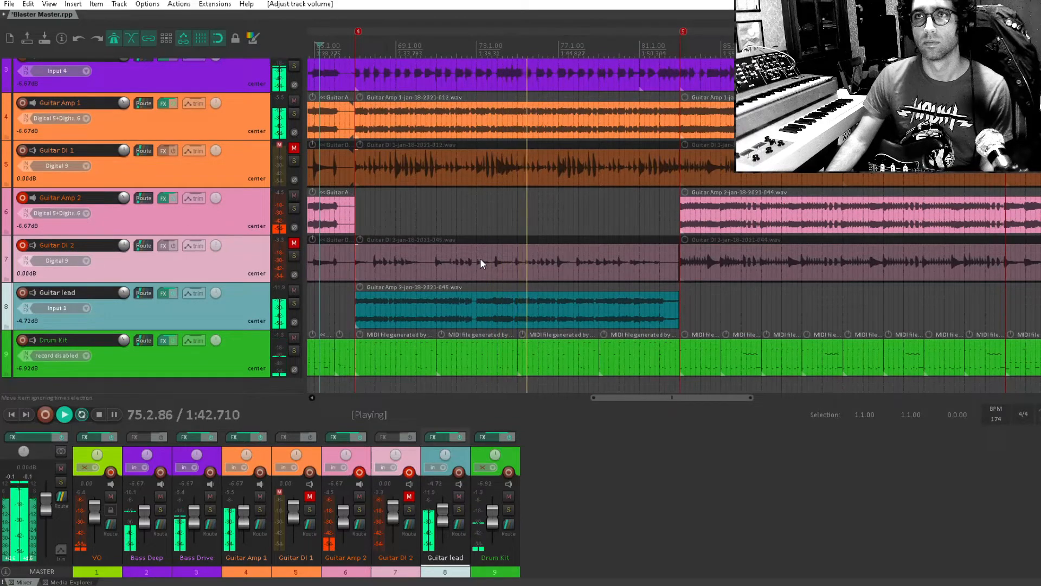
mouse_move(125, 292)
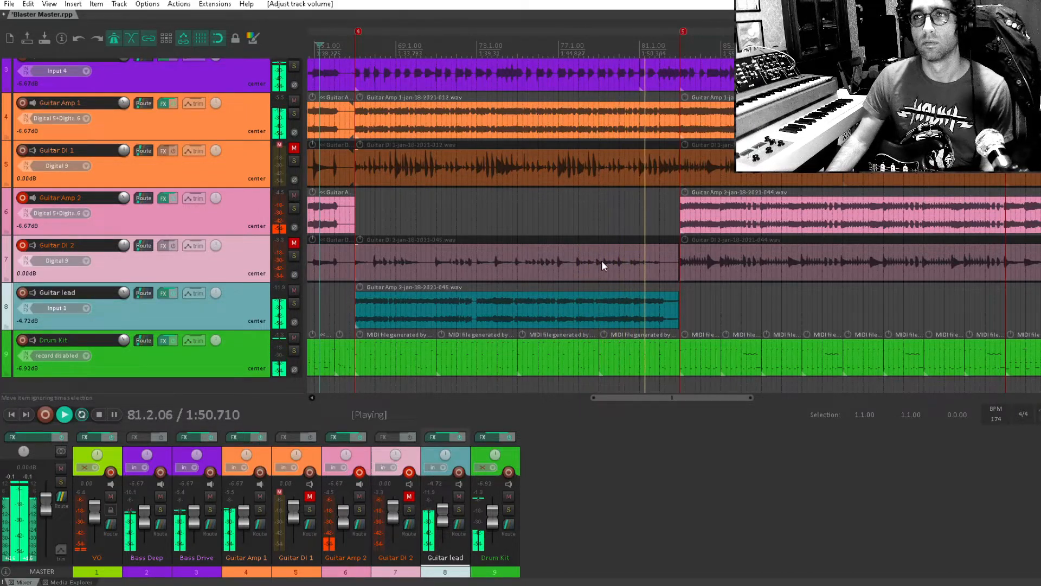
key("space")
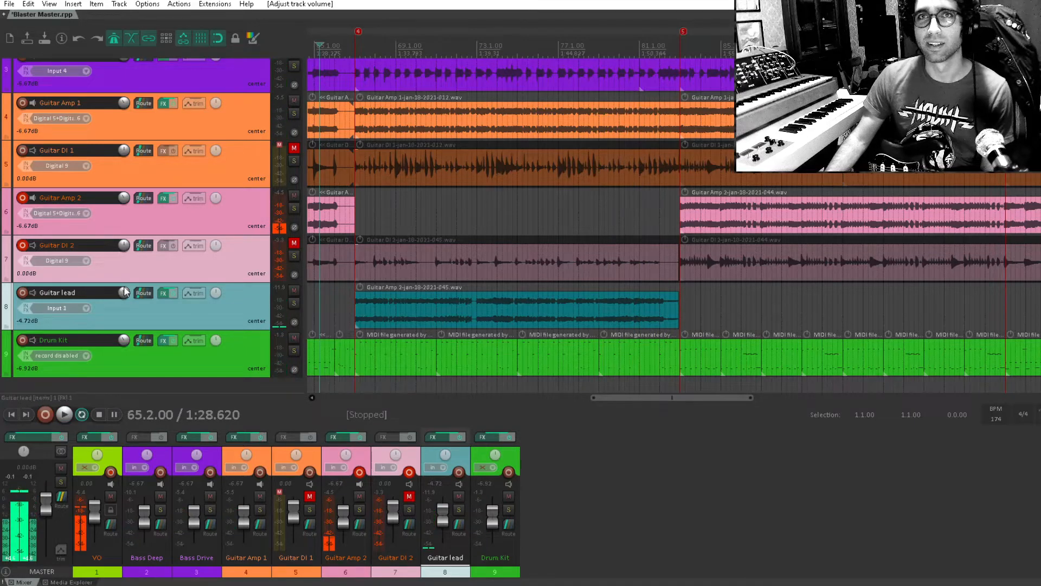
Save the project, and record Guitar Amp 2 and Guitar DI 2 from 115.1.00 to the end of the song.
left_click_drag(647, 279, 591, 257)
scroll(577, 246, "down", 2)
left_click_drag(730, 225, 405, 241)
left_click_drag(822, 230, 342, 247)
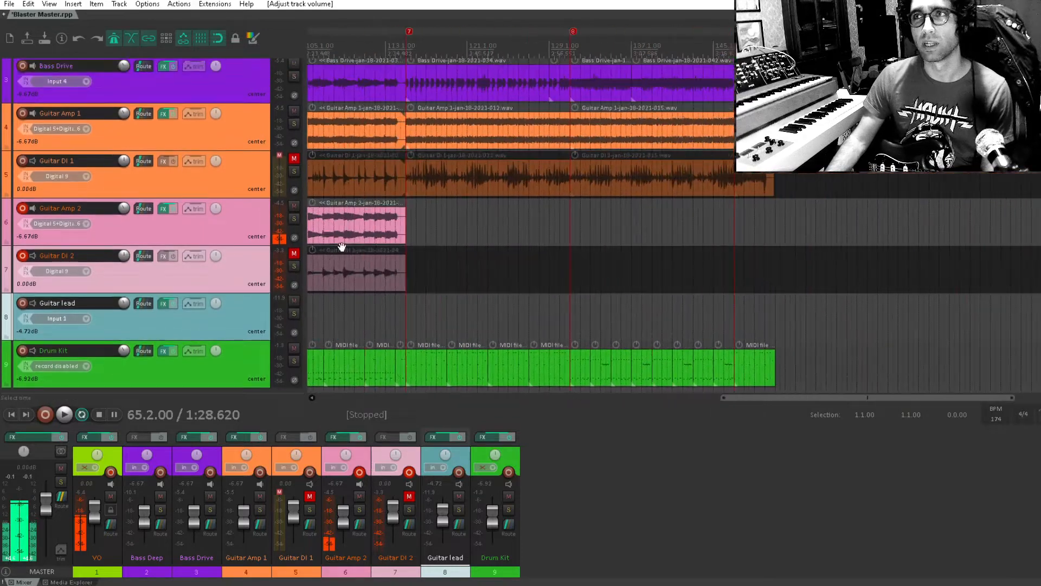
left_click(405, 212)
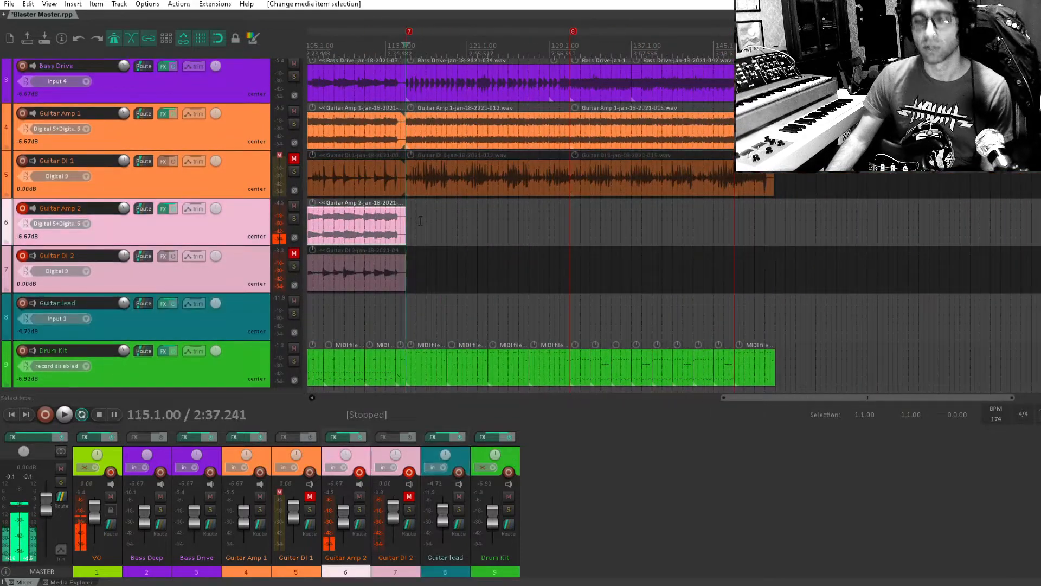
key("ctrl+s")
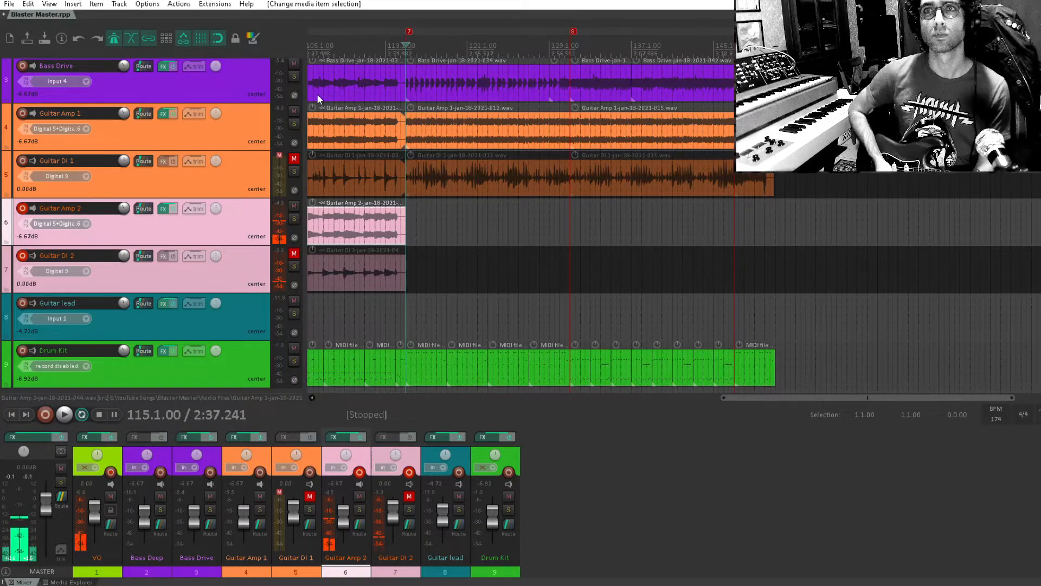
key("ctrl+r")
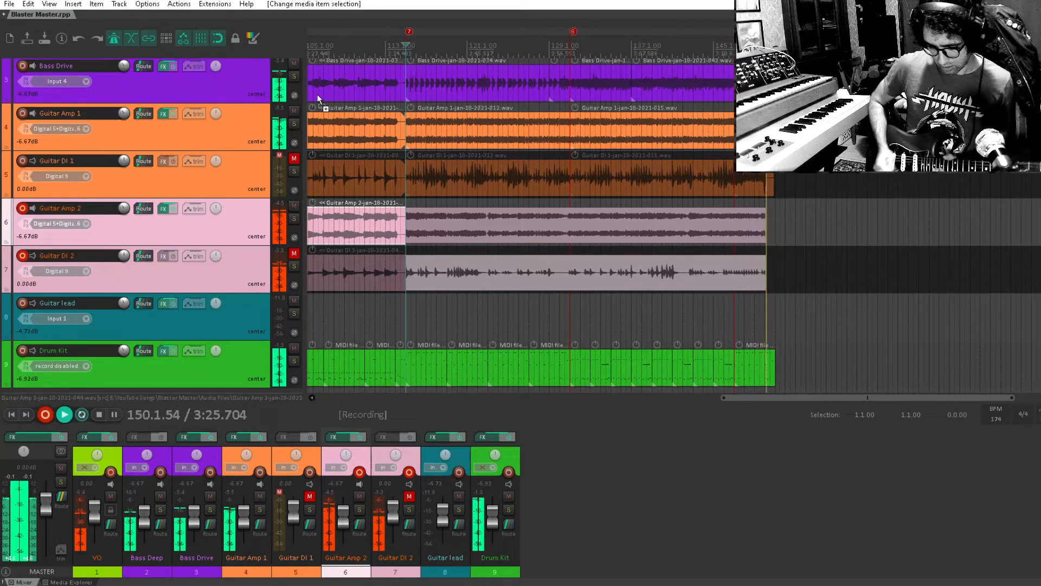
key("space")
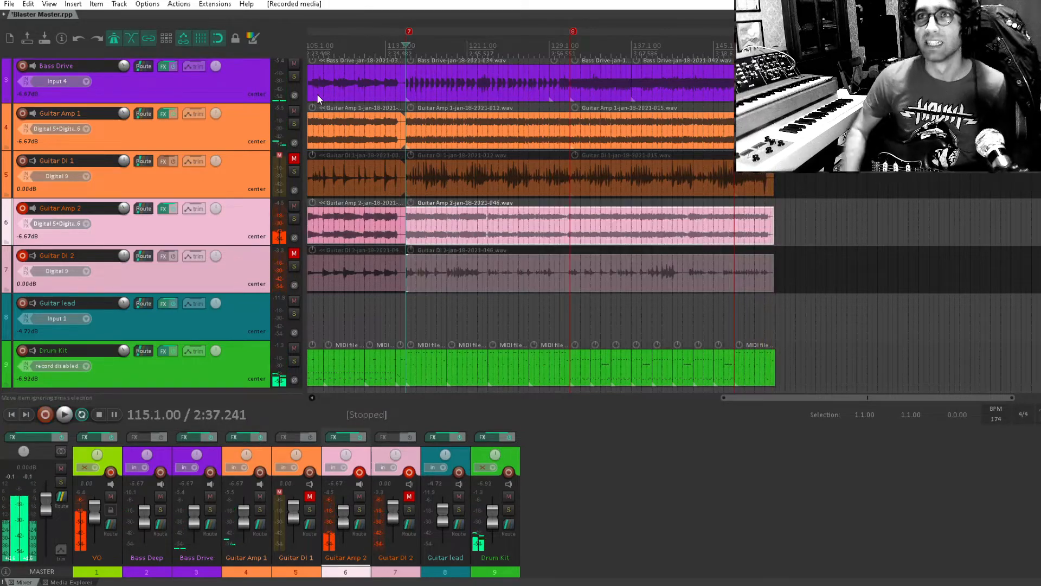
Move the new Guitar Amp 2 take starting at bar 115 onto the Guitar lead track.
scroll(379, 286, "left", 2)
scroll(378, 285, "down", 1)
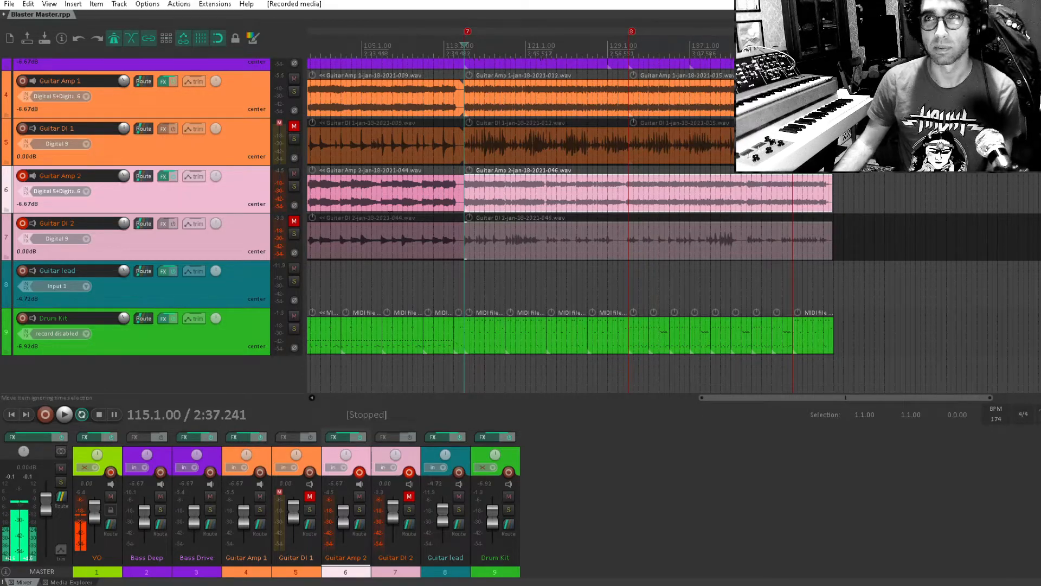
scroll(483, 90, "down", 5)
left_click_drag(851, 198, 590, 226)
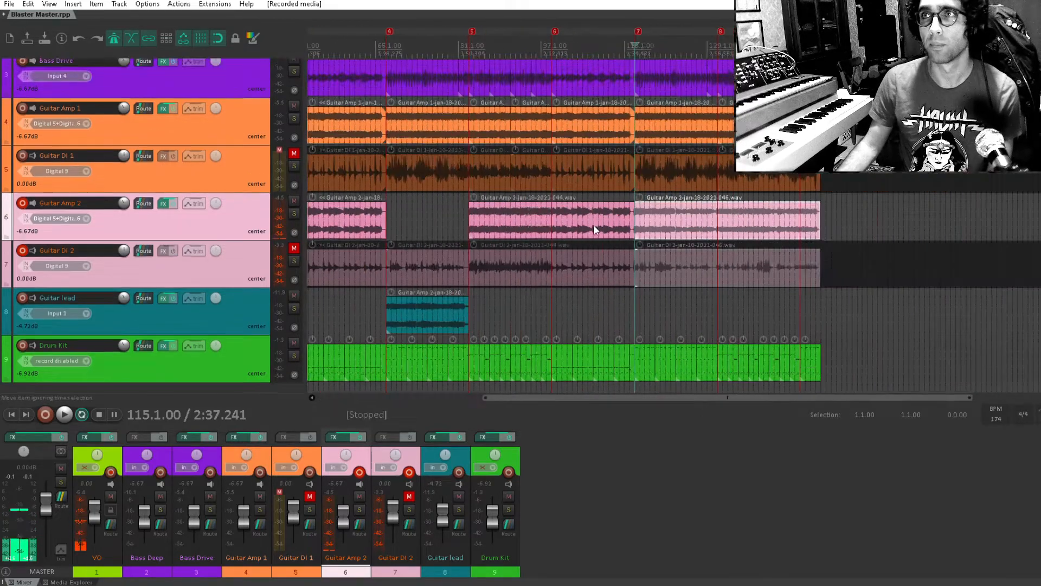
left_click_drag(687, 221, 638, 225)
scroll(714, 253, "up", 5)
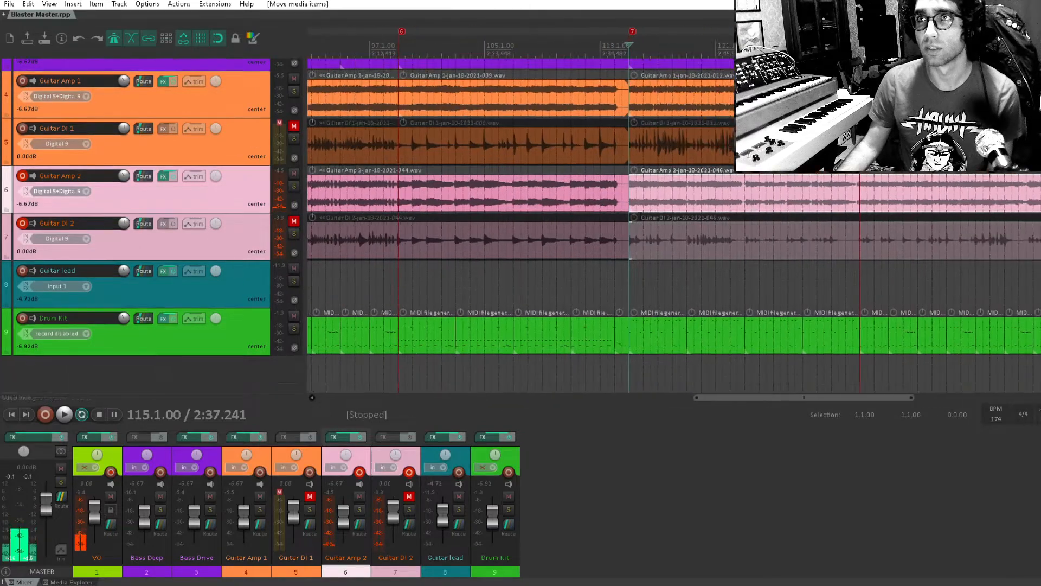
left_click(671, 200)
left_click_drag(681, 195, 688, 265)
scroll(687, 264, "down", 4)
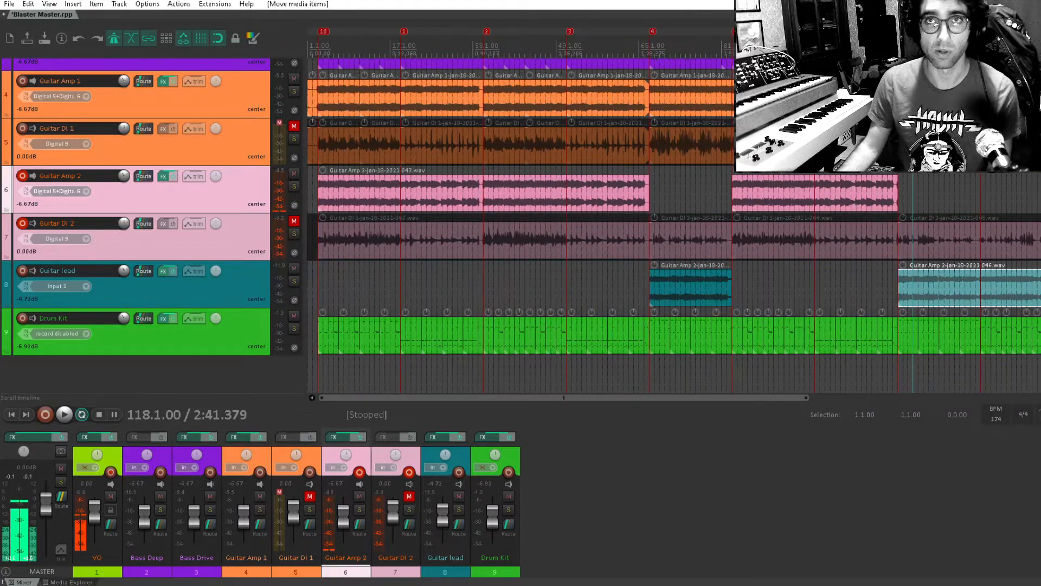
Disarm recording on Guitar DI 2 and Guitar Amp 2, and save the project.
scroll(433, 201, "down", 2)
left_click_drag(427, 145, 648, 39)
left_click_drag(435, 165, 537, 352)
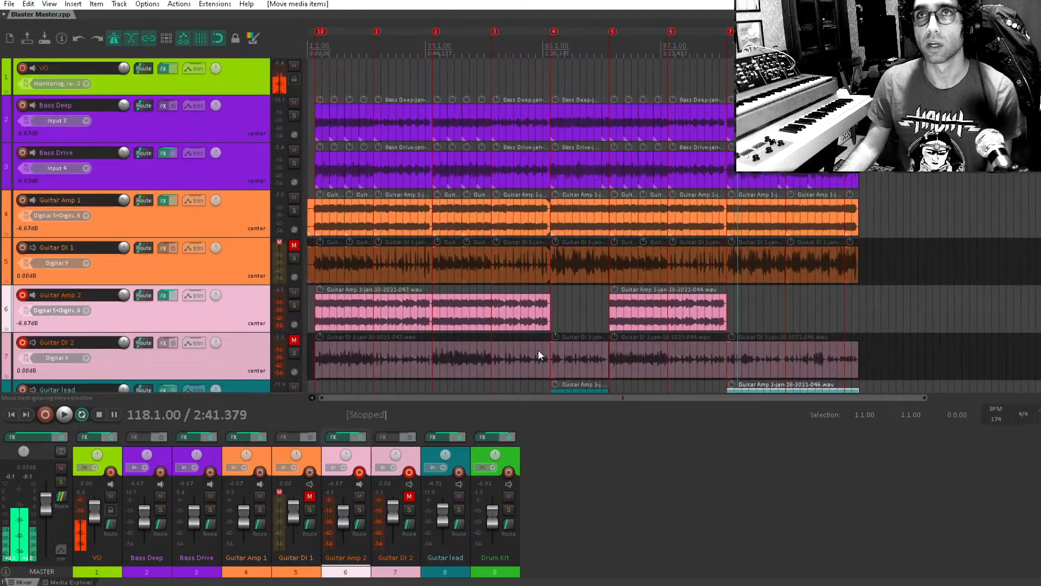
scroll(538, 355, "down", 3)
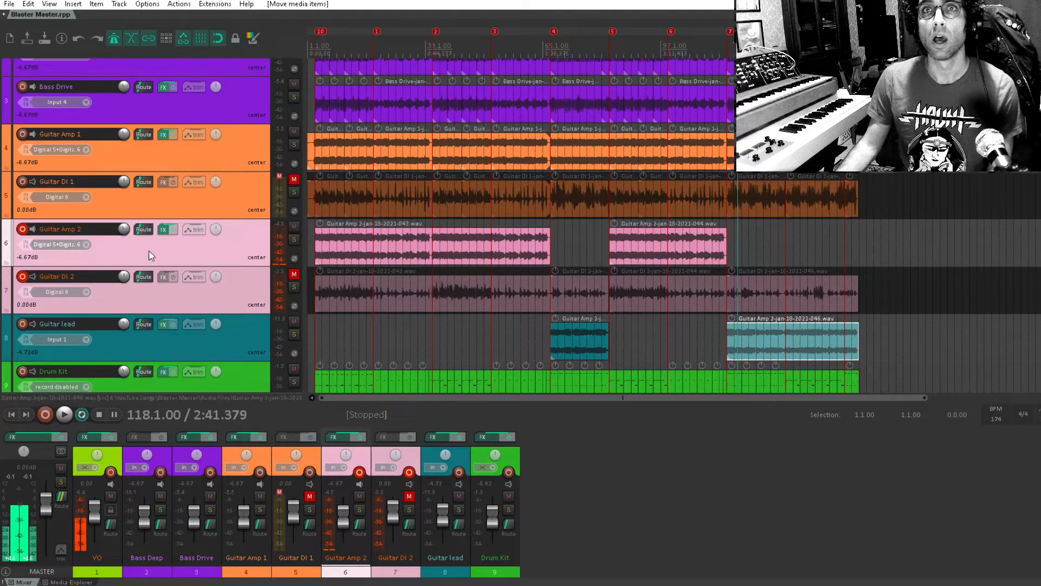
left_click(23, 276)
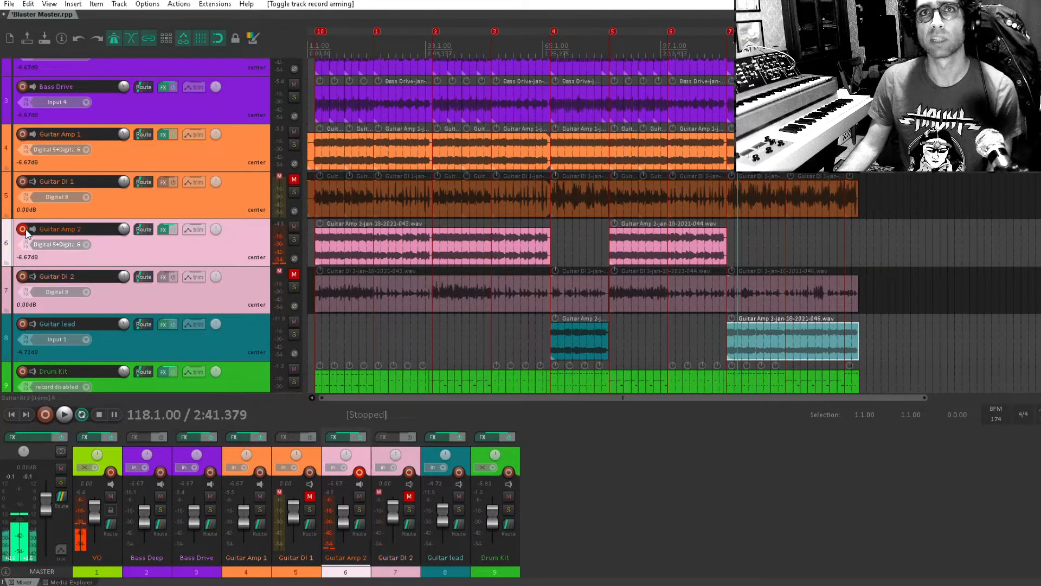
scroll(473, 205, "down", 1)
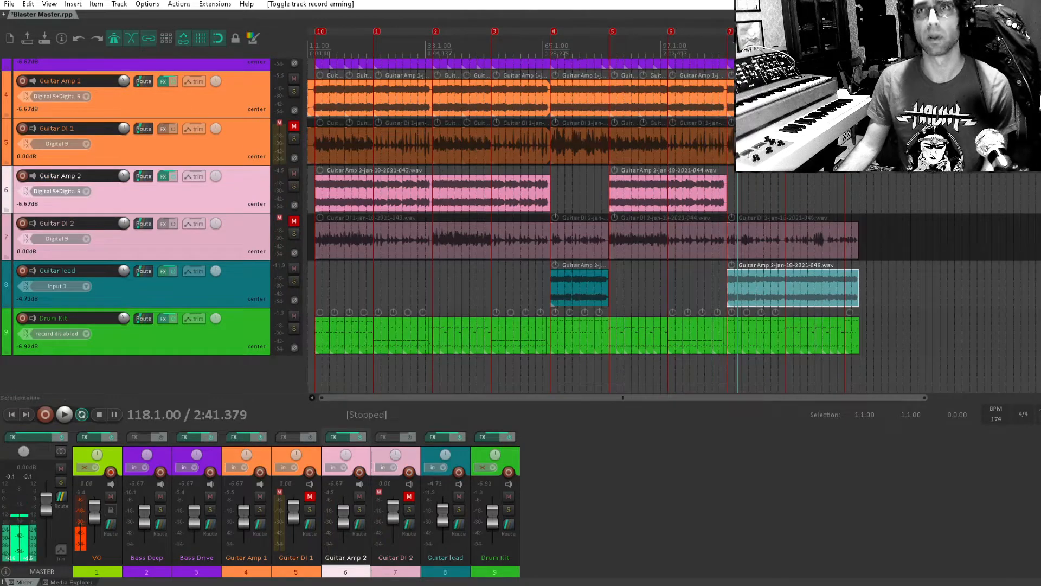
key("ctrl+s")
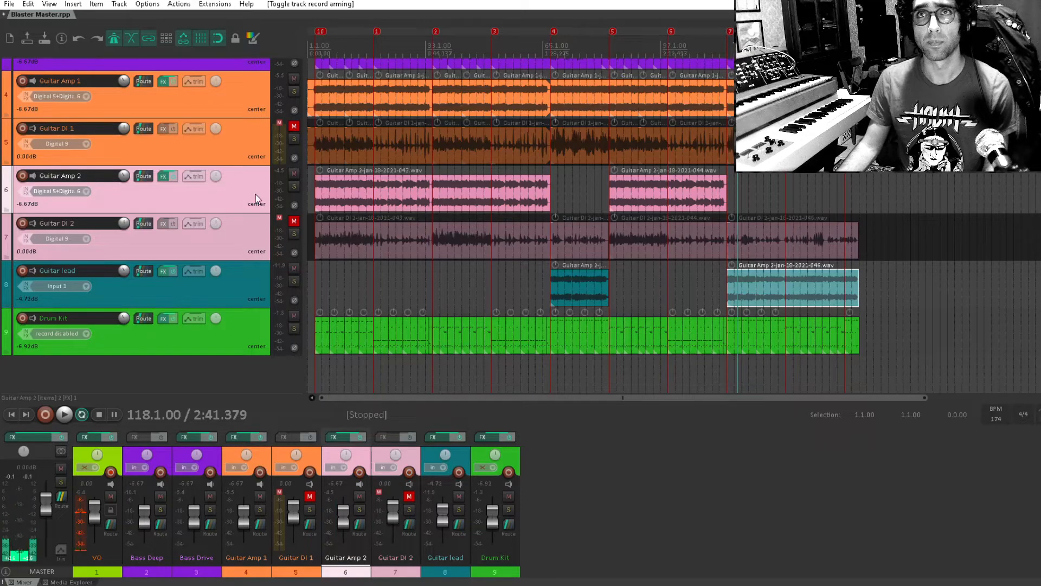
Move Guitar DI 1 and Guitar DI 2 below the Drum Kit track, and shrink both tracks to minimum height.
left_click(241, 225)
left_click(243, 139, "ctrl")
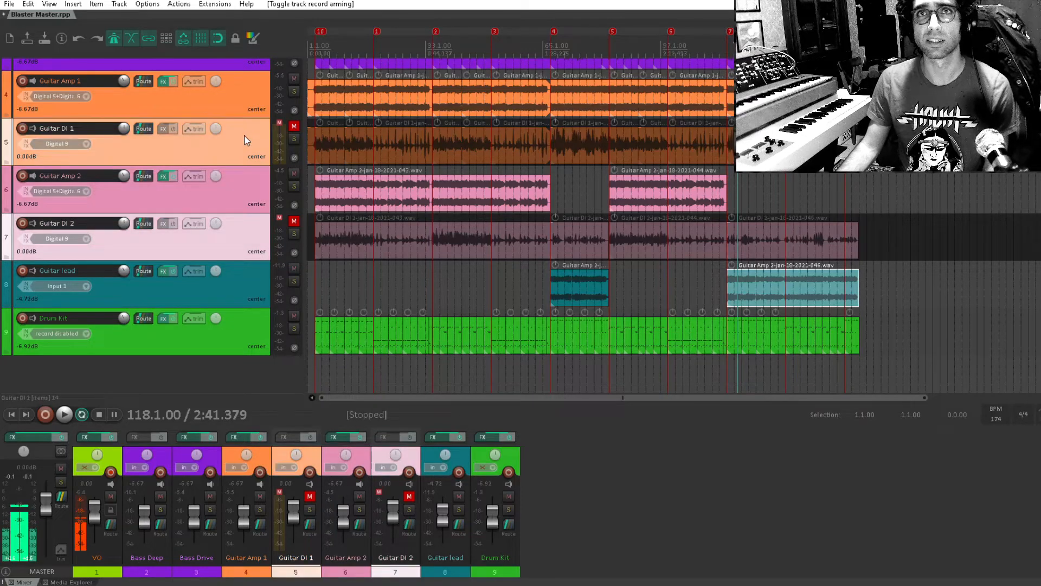
left_click_drag(244, 140, 220, 342)
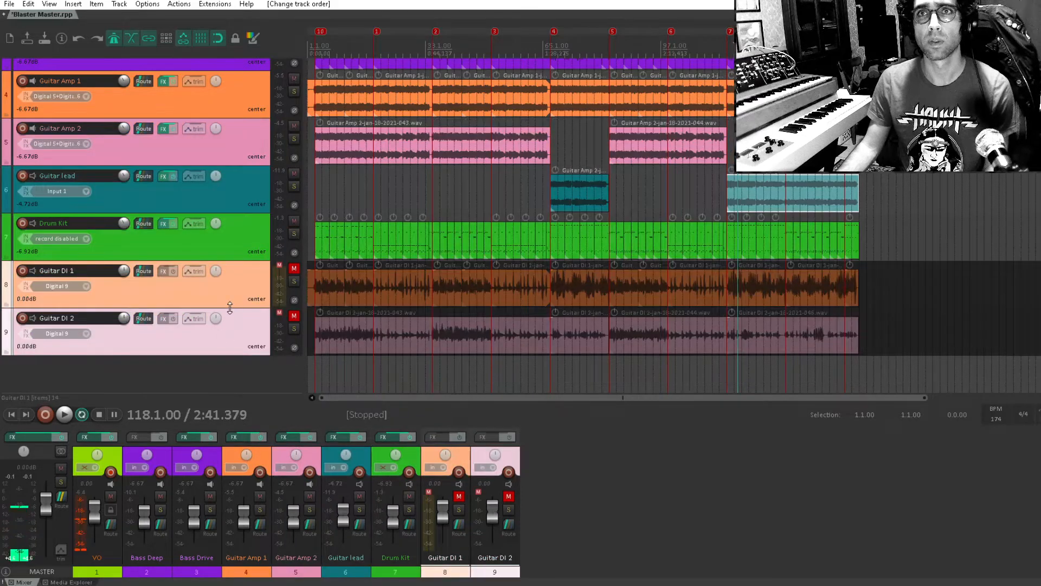
left_click_drag(232, 307, 240, 194)
left_click_drag(220, 322, 266, 217)
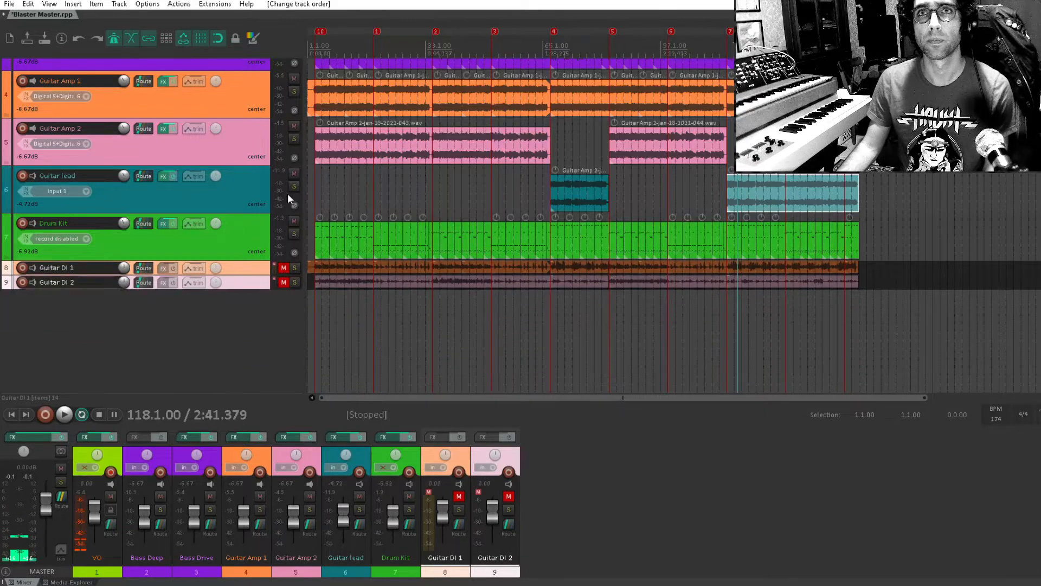
Play the mix from 3.1.00, stop it, and pull the bass, guitar amp, Guitar lead and Drum Kit faders fully down.
scroll(242, 158, "up", 3)
left_click(242, 130)
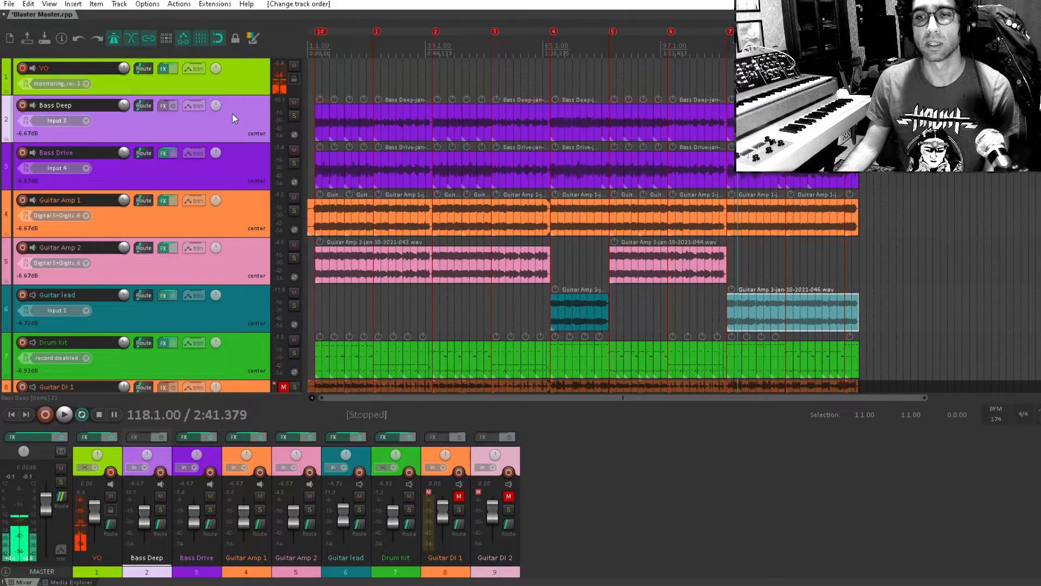
scroll(232, 112, "down", 2)
scroll(230, 123, "up", 2)
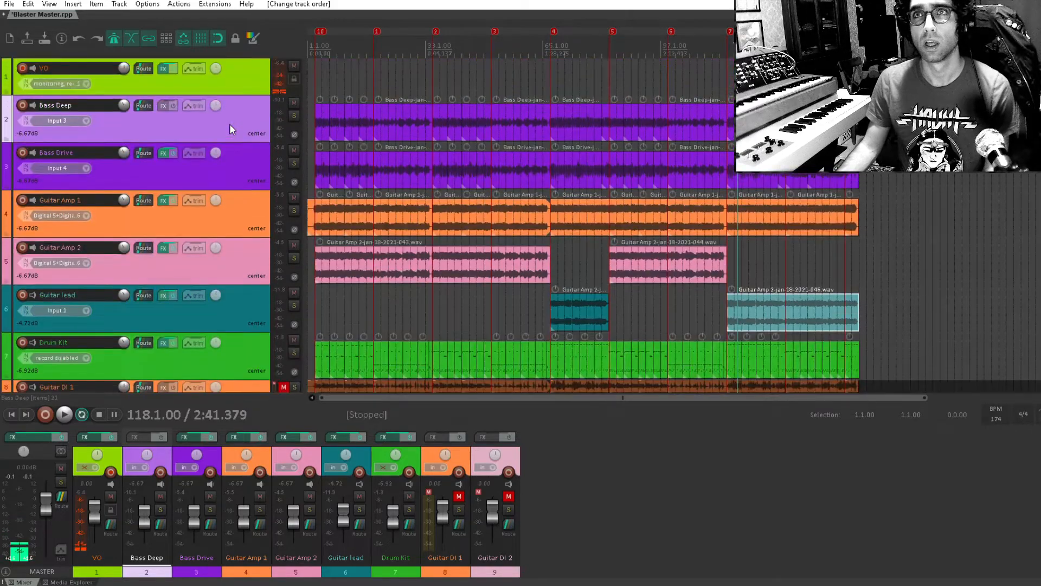
left_click(318, 45)
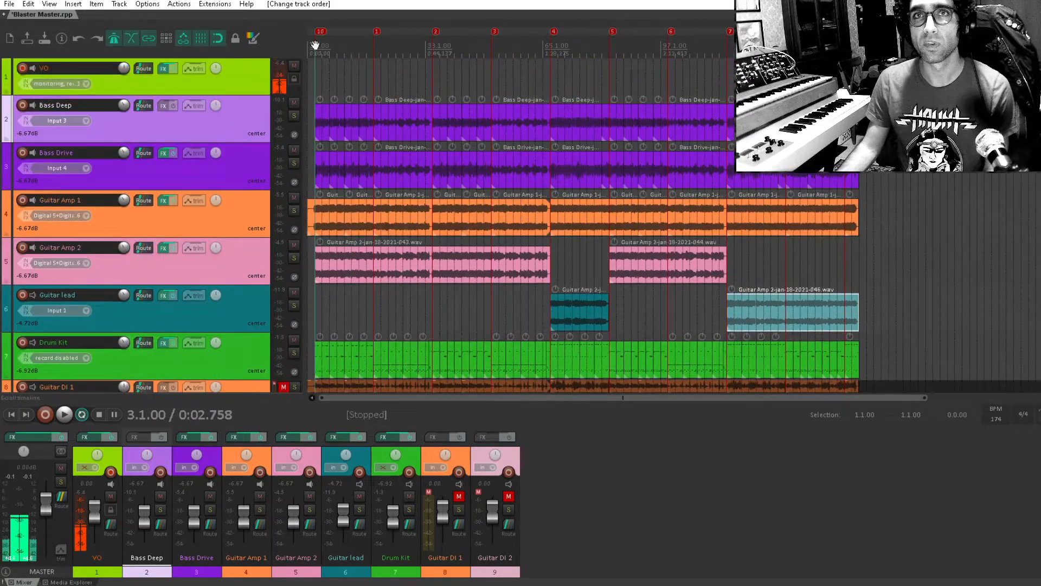
scroll(445, 123, "down", 2)
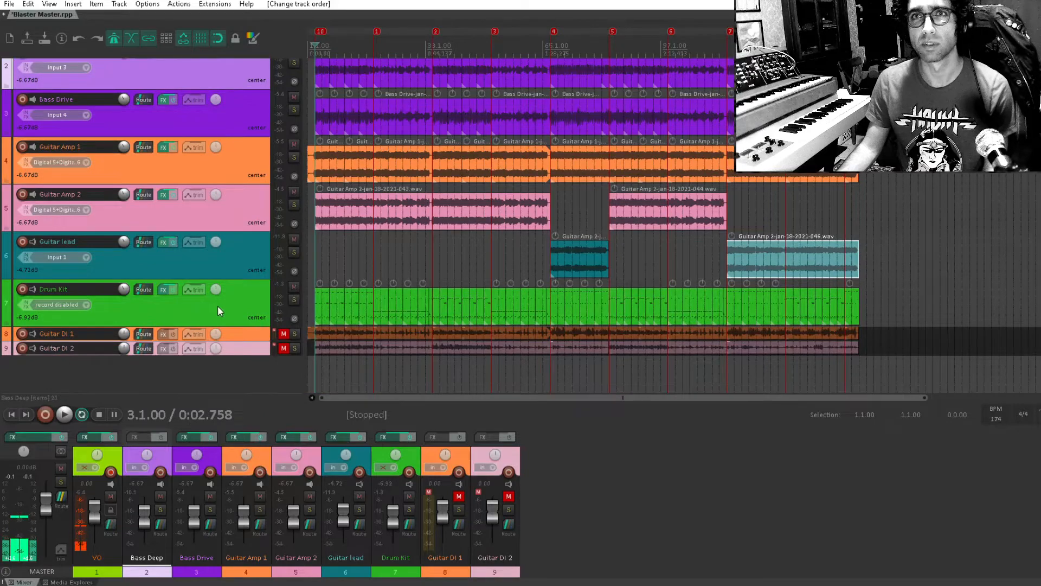
key("space")
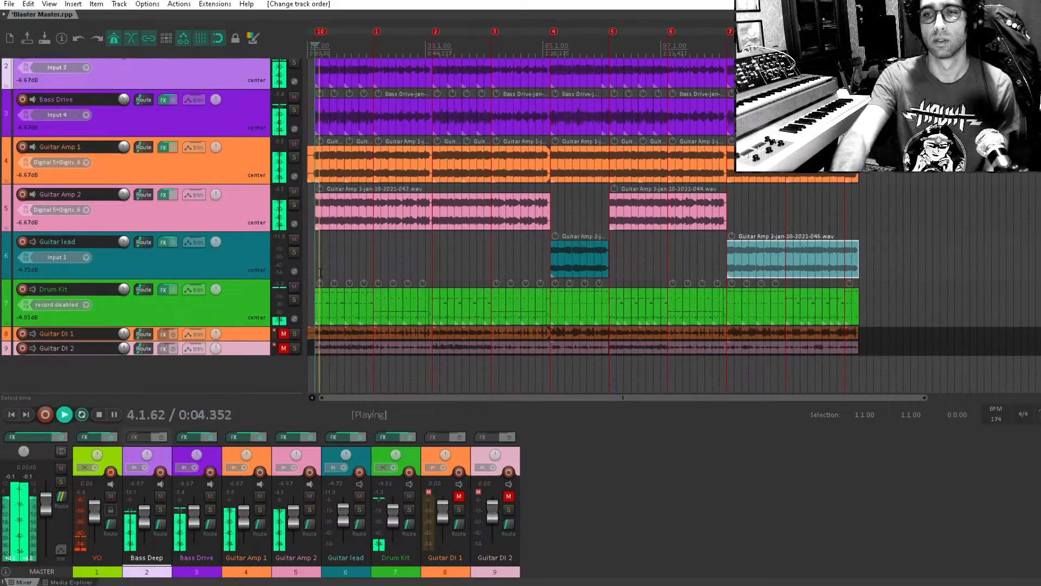
key("space")
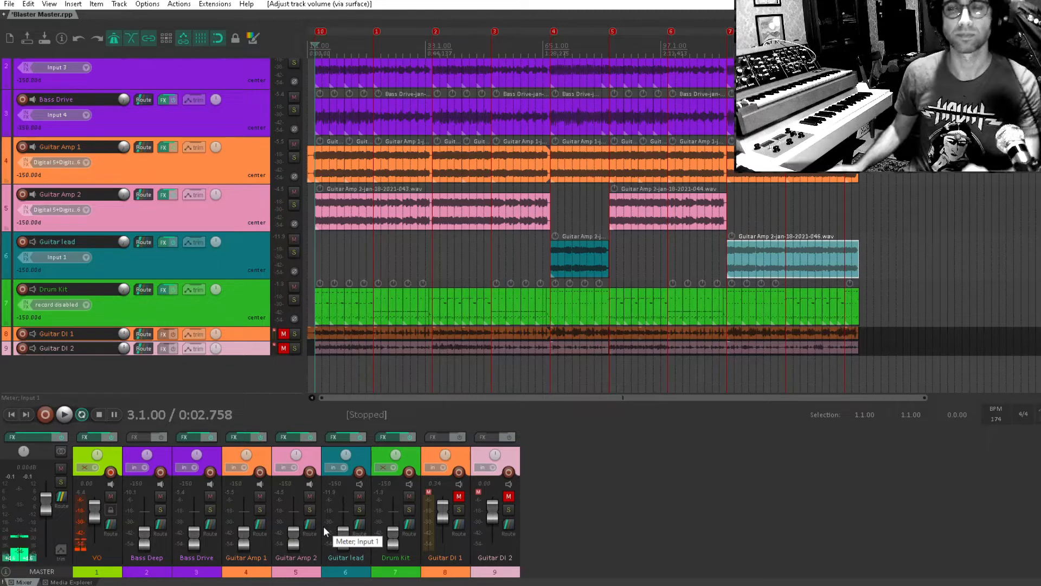
Rebalance the bass, guitar and drum levels during playback, panning Guitar Amp 1 left and Guitar Amp 2 right, and check the lead from 69.1.00.
scroll(266, 306, "up", 1)
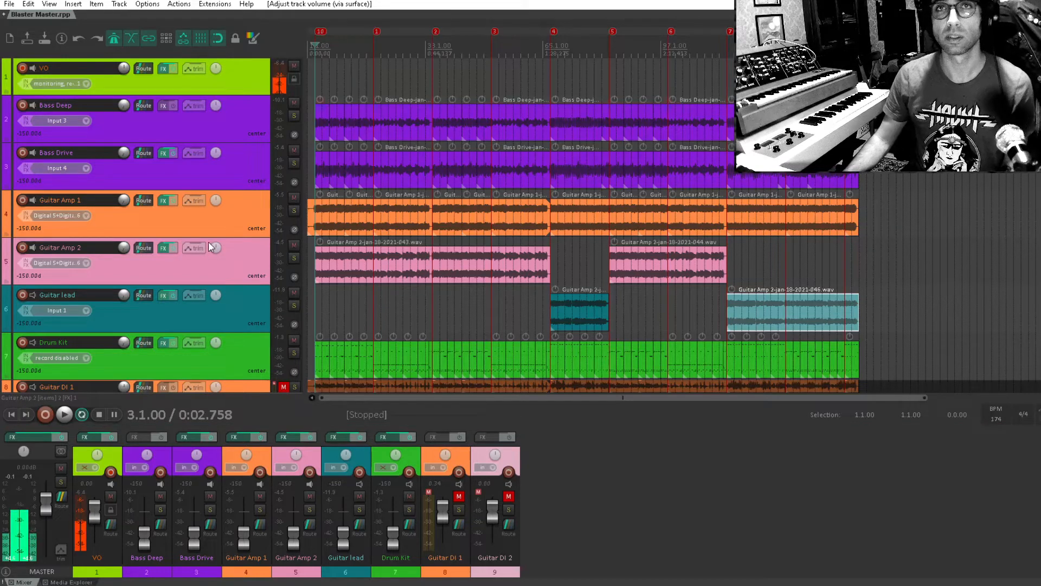
key("space")
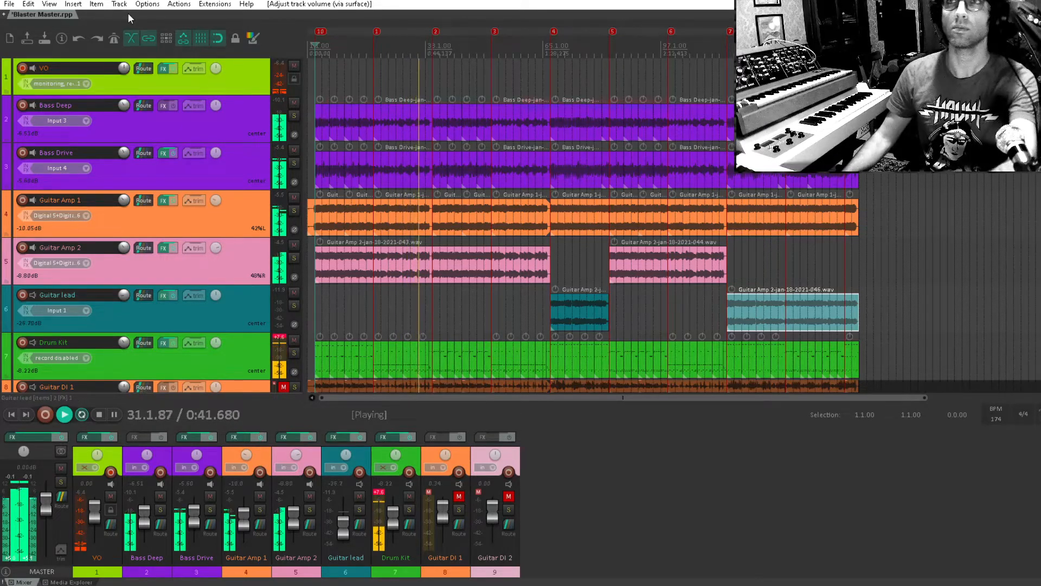
left_click(557, 48)
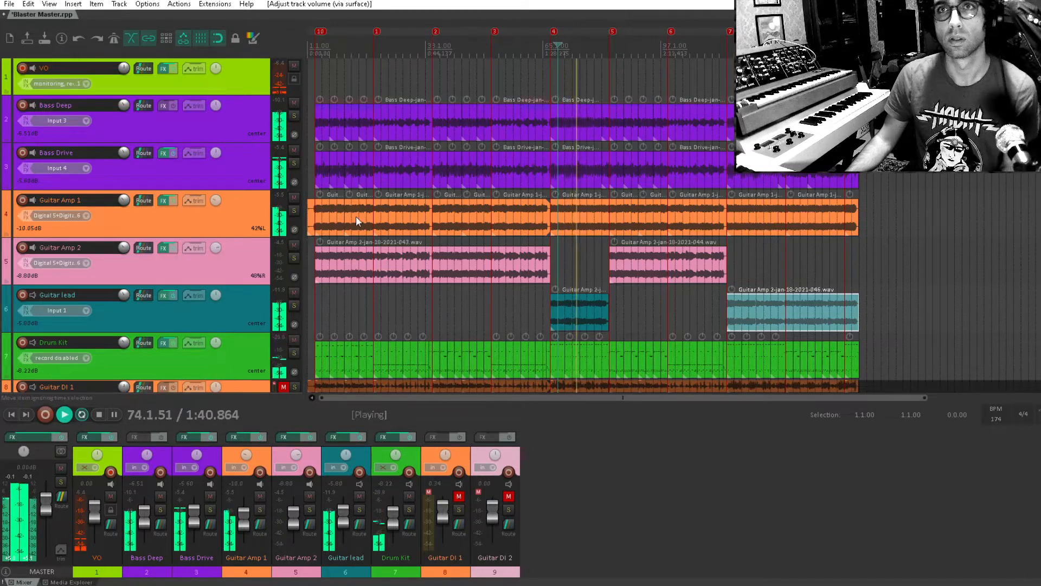
key("space")
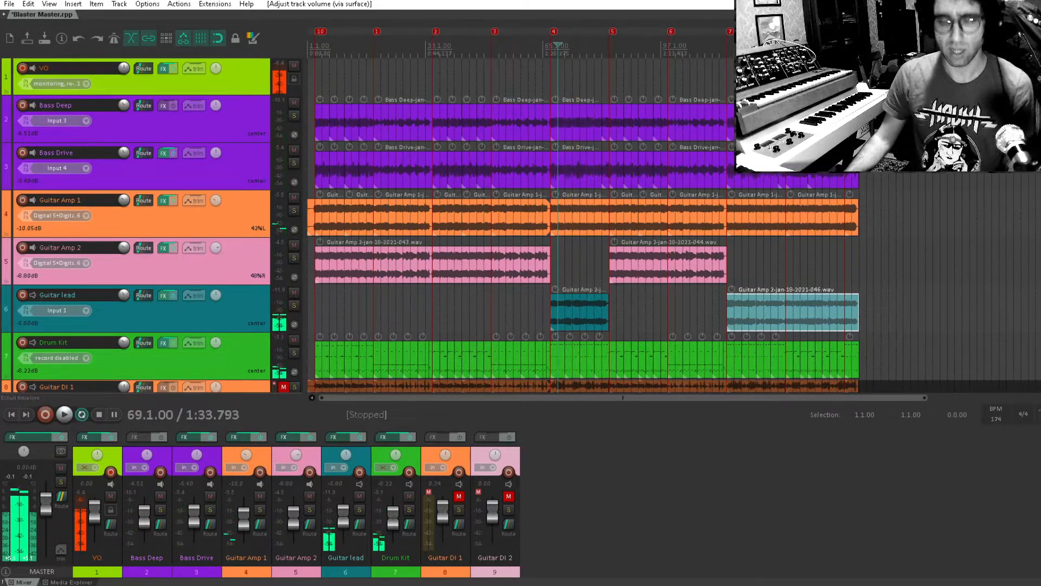
scroll(468, 278, "down", 3)
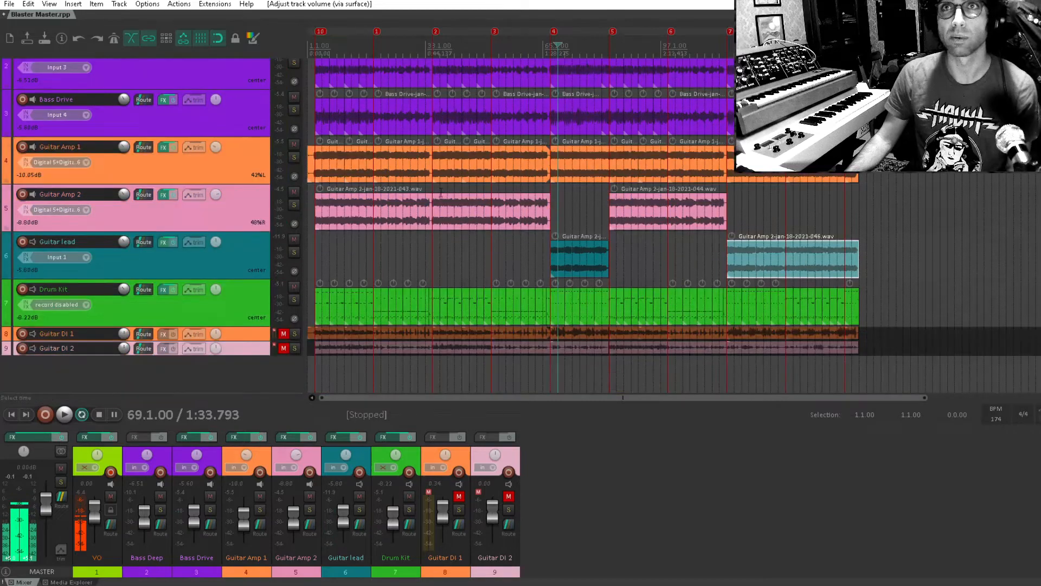
Add a new track below the Drum Kit track and name it Reverb.
left_click(242, 295)
key("ctrl+t")
scroll(190, 294, "down", 3)
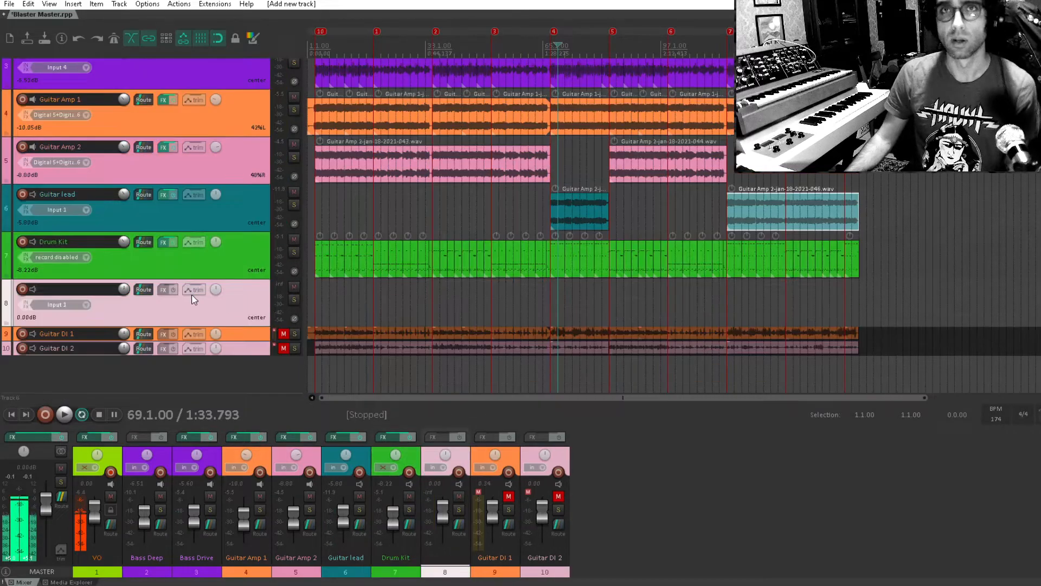
double_click(100, 287)
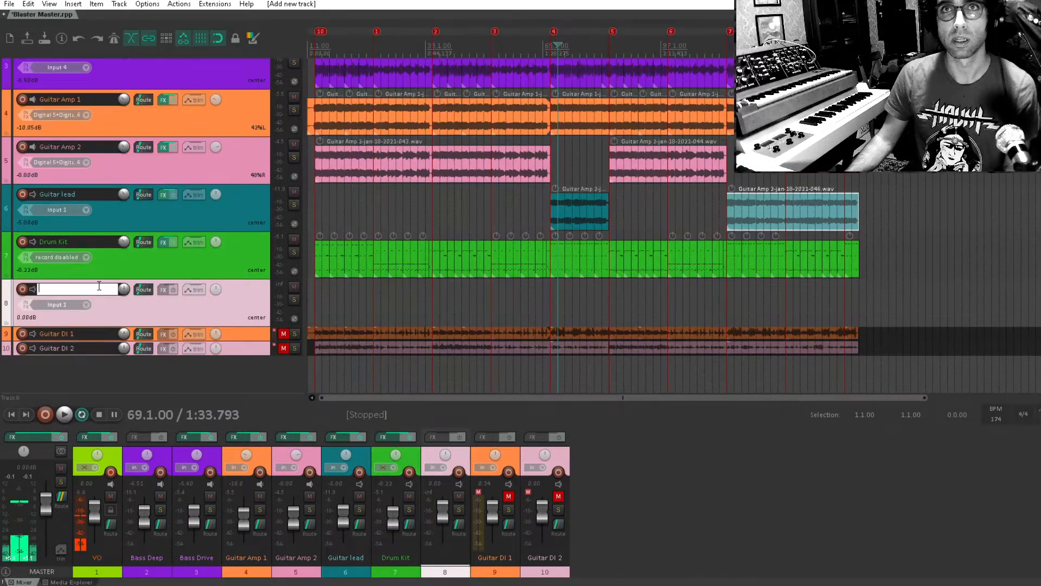
type("Reverb")
key("Return")
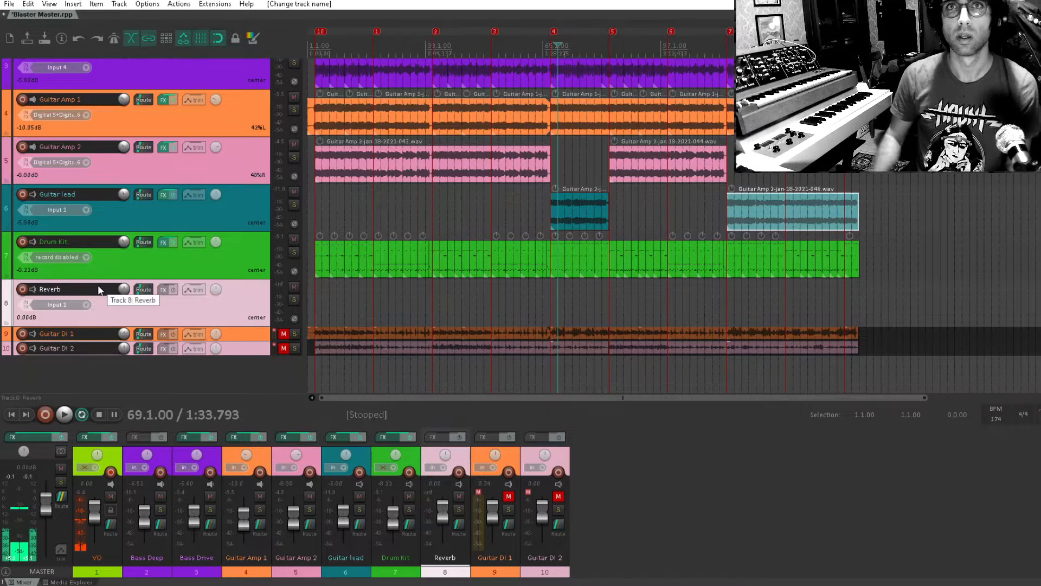
Insert the Waves Abbey Road Plates Stereo plugin on the Reverb track and reposition its effects window.
left_click(162, 292)
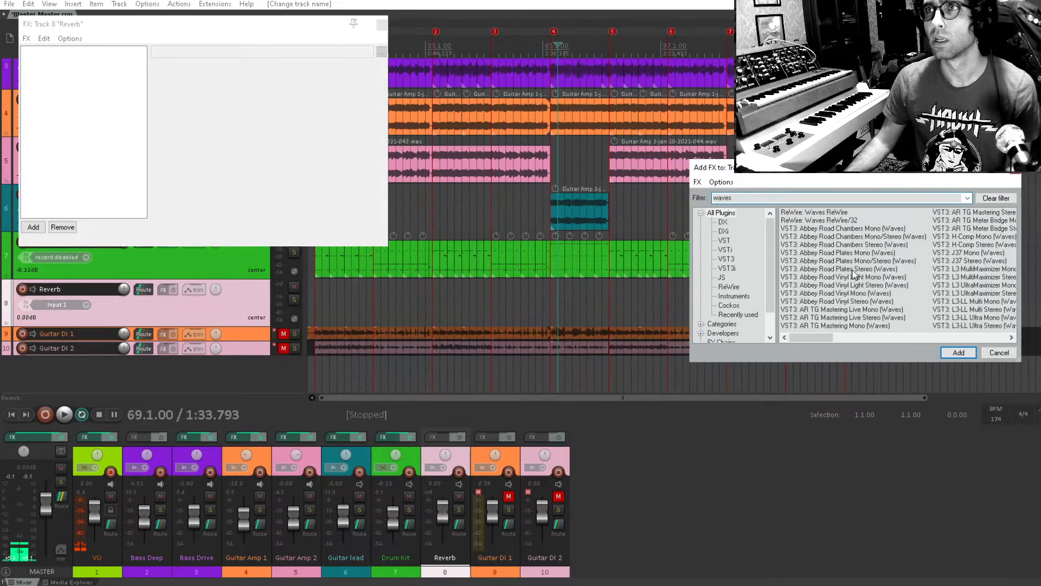
left_click(854, 270)
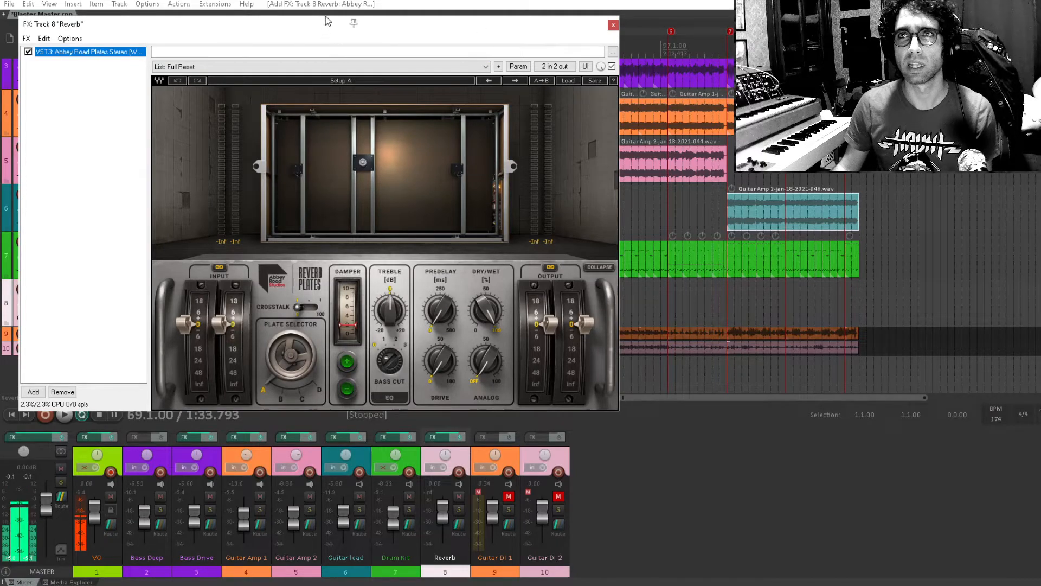
left_click_drag(327, 23, 428, 38)
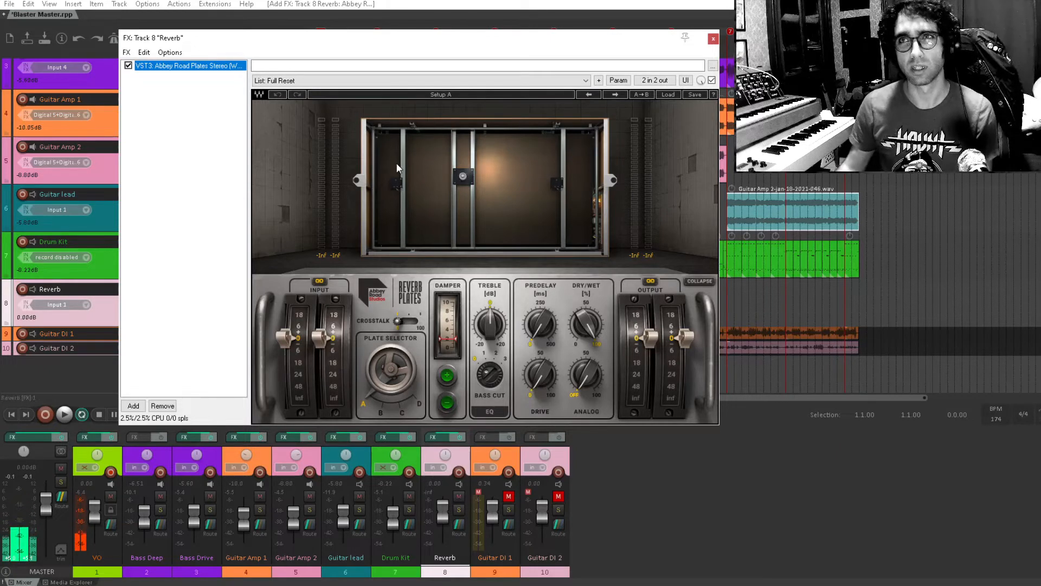
left_click(205, 255)
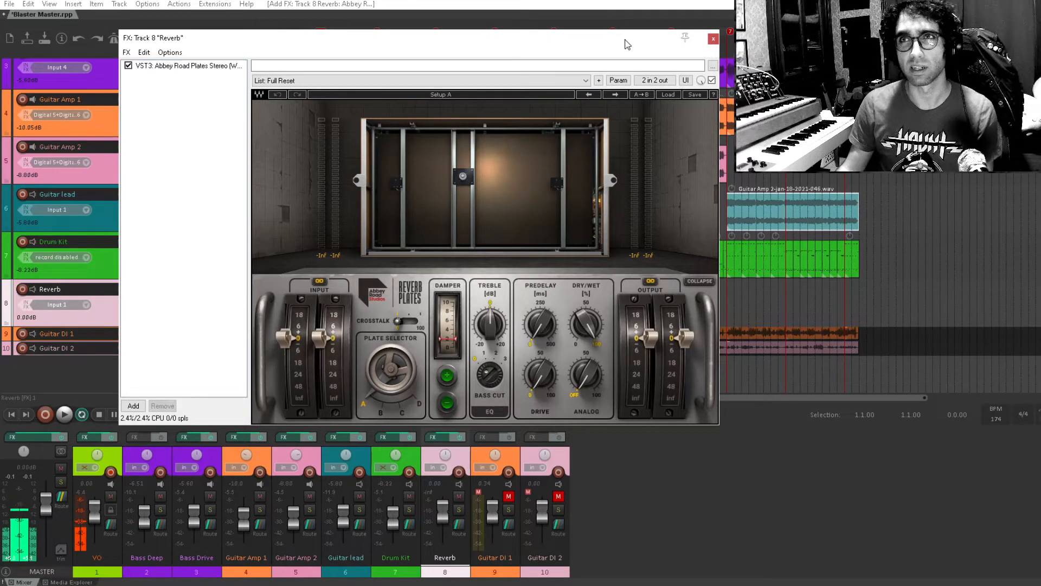
Browse the plate reverb's presets, load Beautiful Short Plate, try its dry/wet control, and close the effects window.
left_click(414, 80)
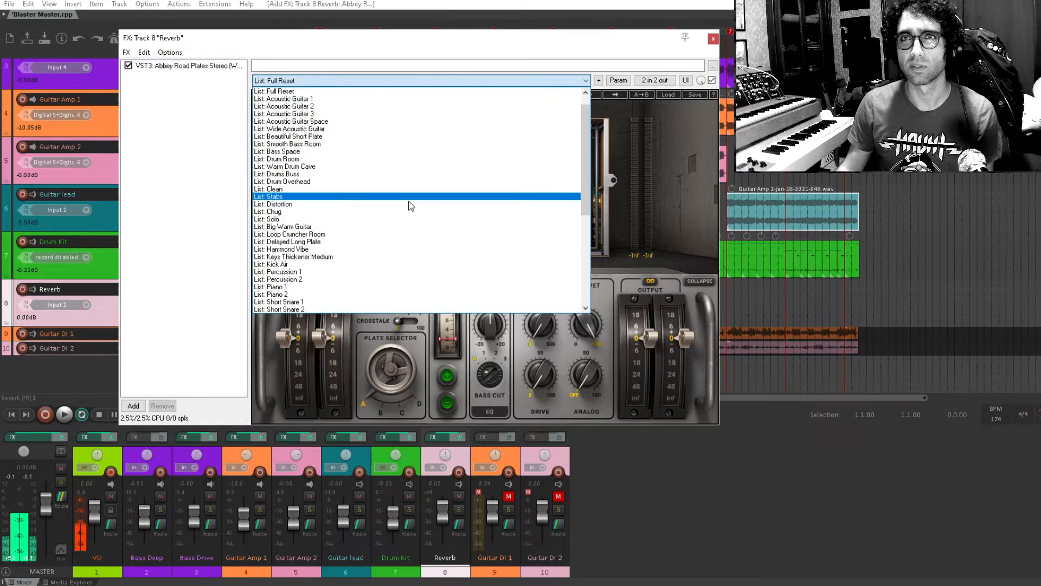
scroll(453, 174, "down", 8)
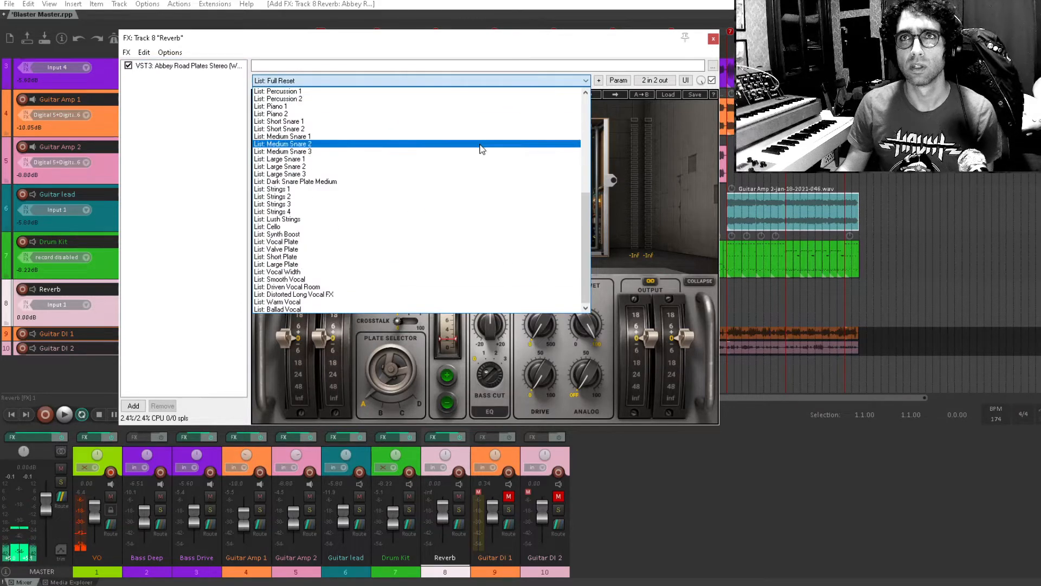
scroll(481, 151, "up", 9)
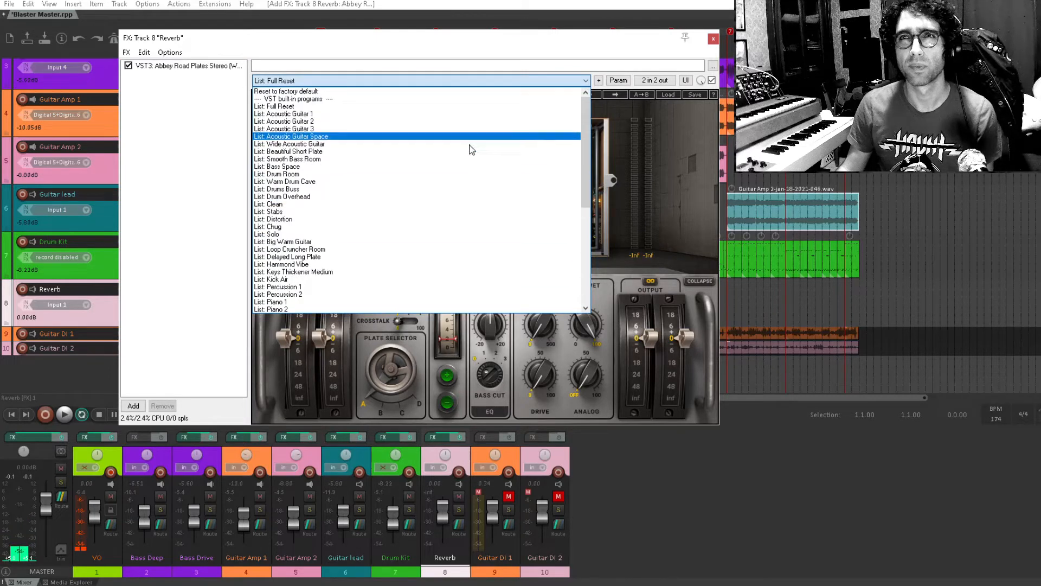
scroll(467, 168, "down", 9)
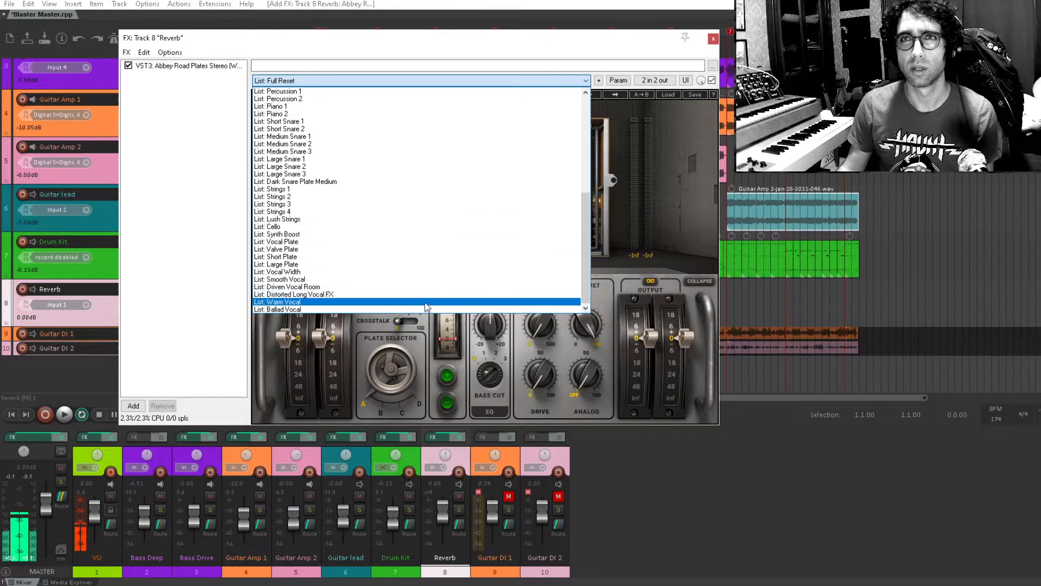
scroll(430, 265, "up", 9)
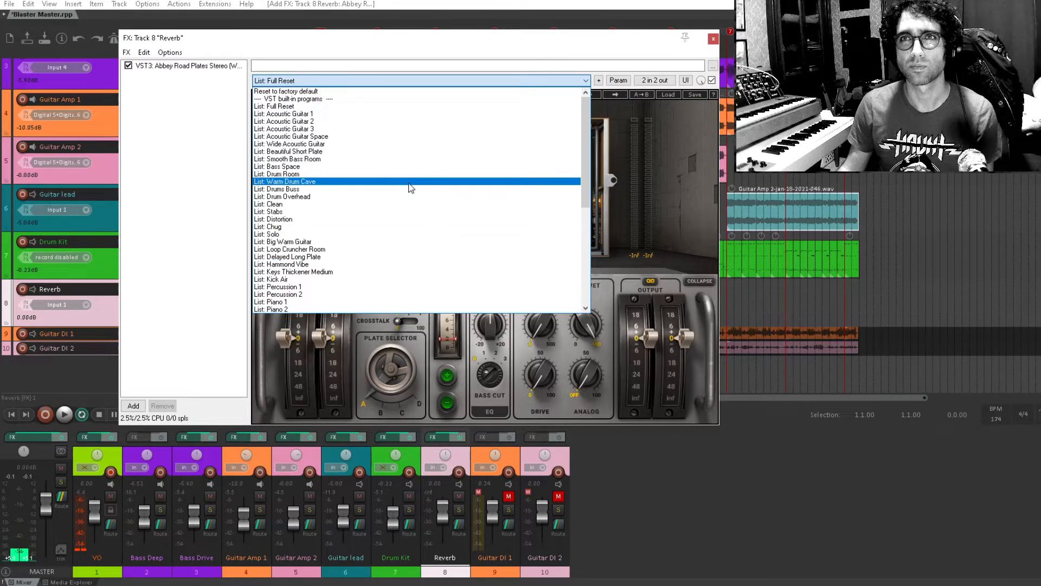
left_click(401, 152)
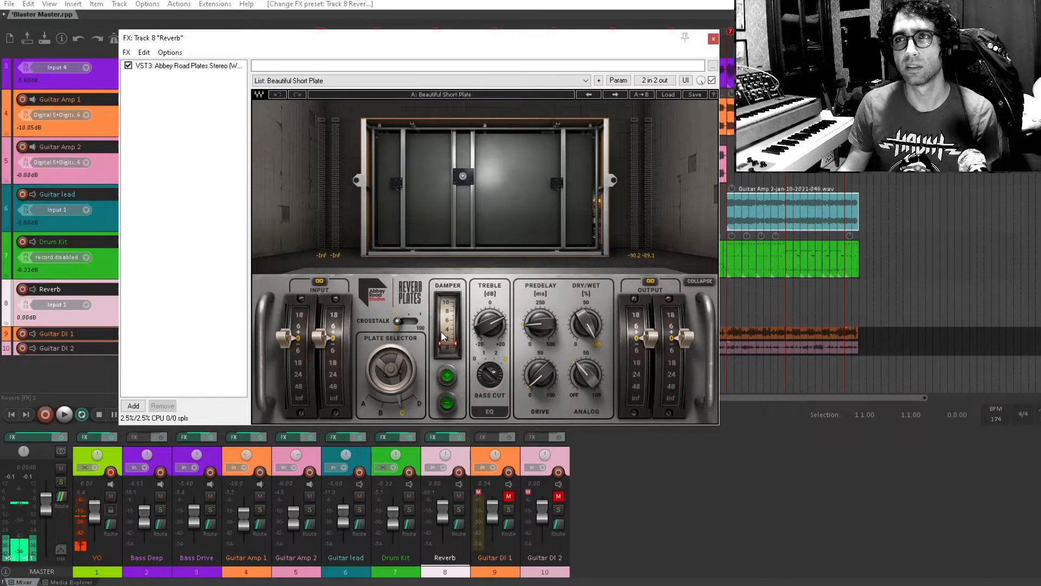
left_click_drag(591, 323, 576, 352)
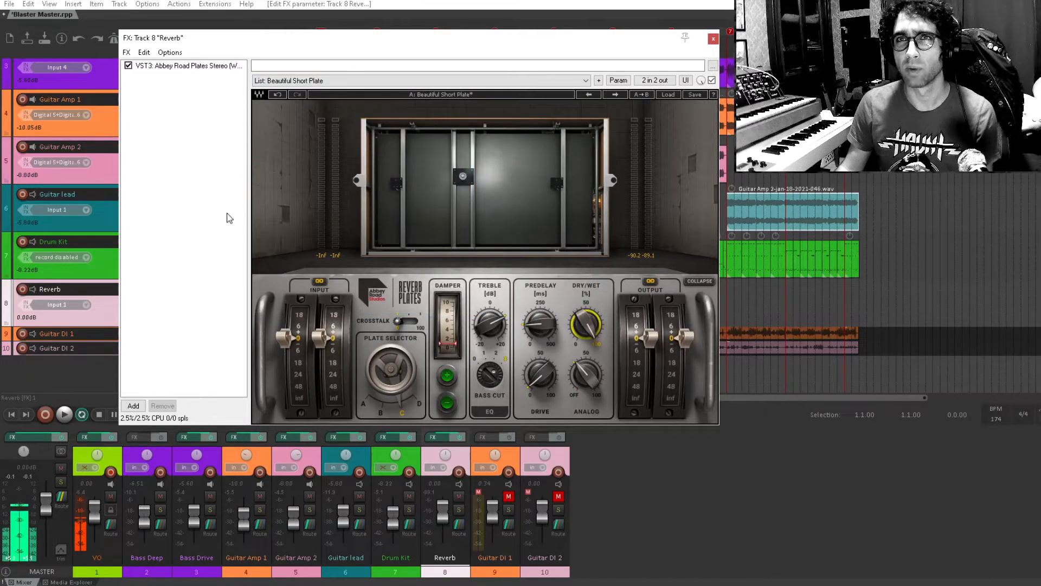
key("Escape")
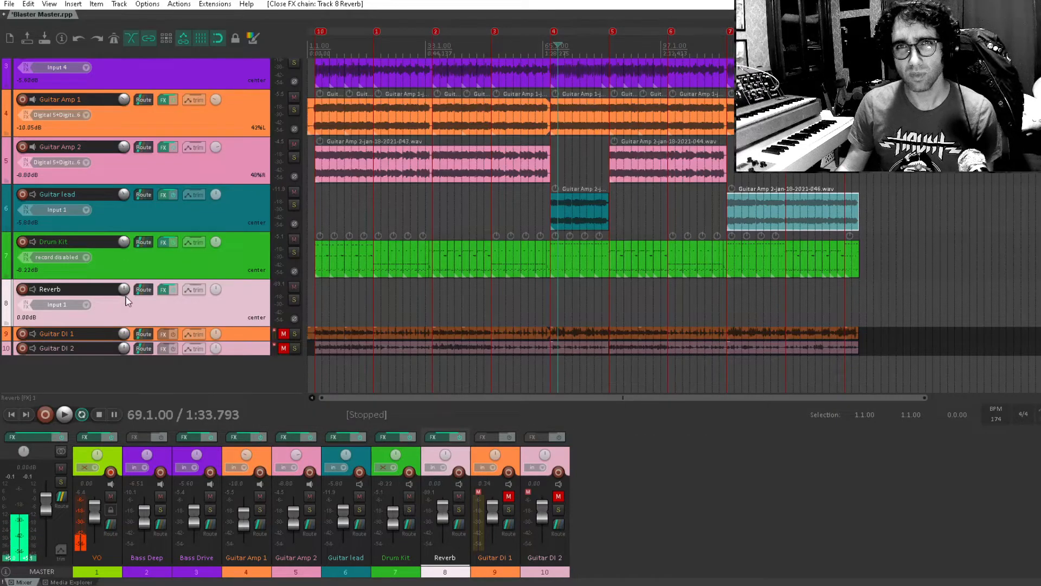
Make the Reverb track taller and create sends to it from Guitar Amp 1, Guitar Amp 2 and Guitar lead.
left_click_drag(126, 323, 127, 370)
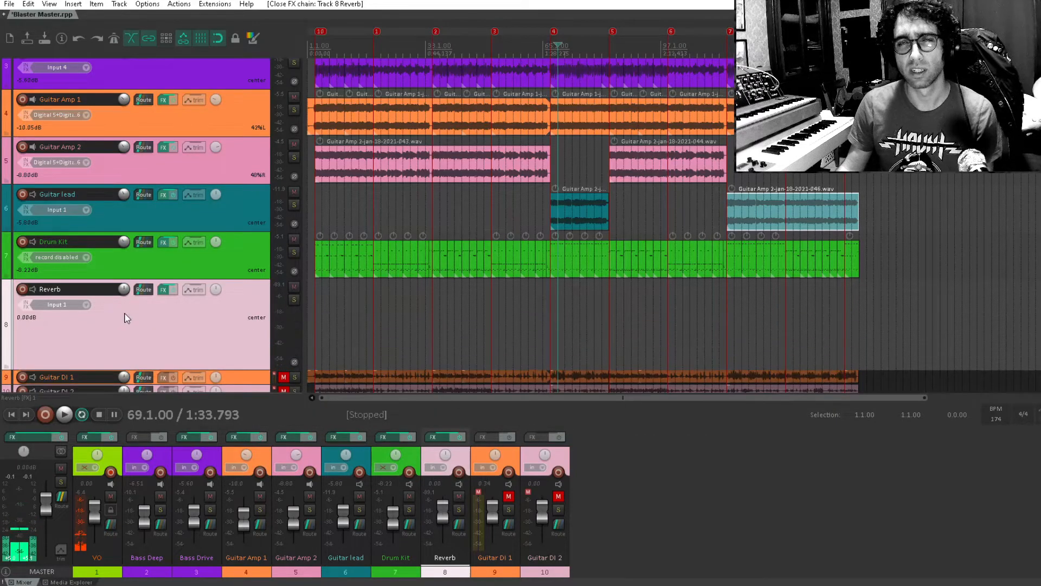
left_click(135, 273)
scroll(167, 258, "up", 1)
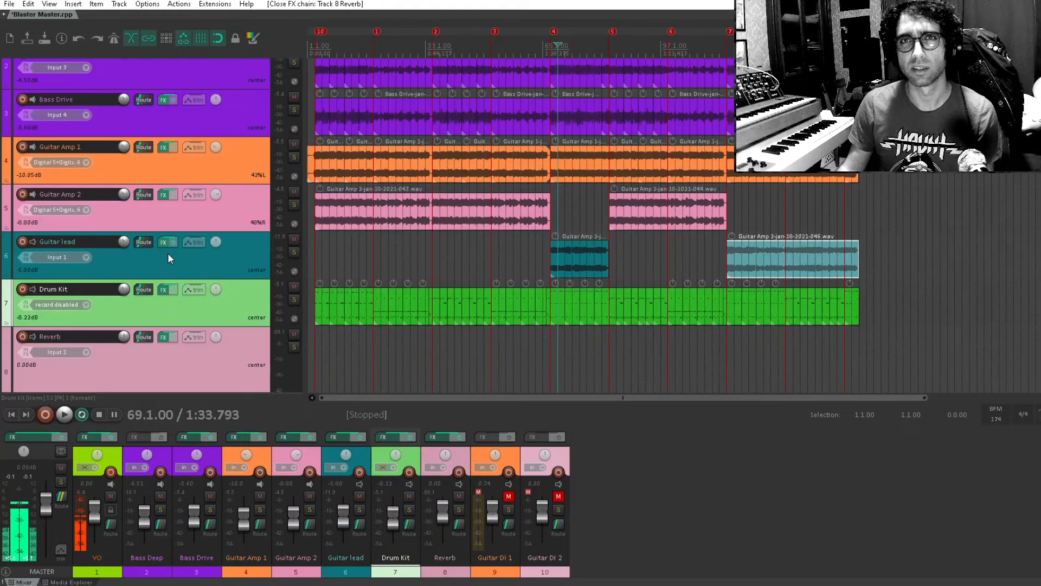
left_click(156, 261)
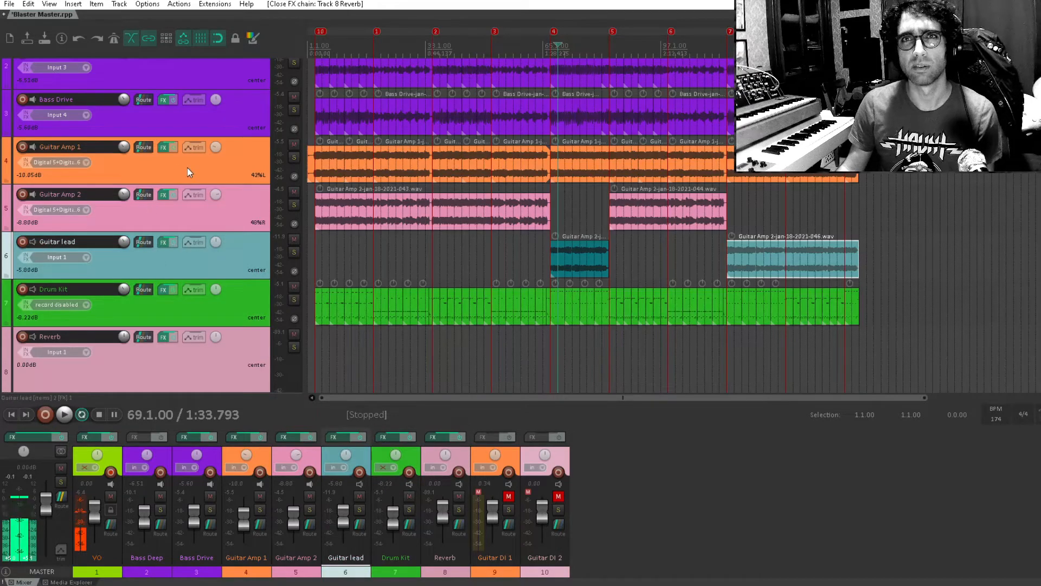
left_click(150, 167)
scroll(155, 171, "down", 1)
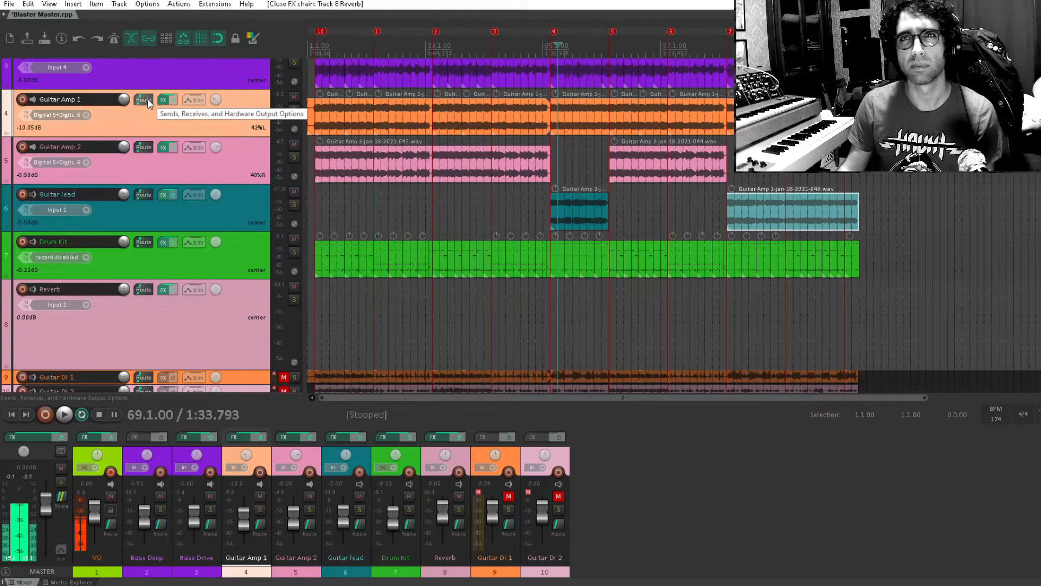
left_click_drag(147, 98, 141, 328)
left_click_drag(142, 192, 116, 332)
left_click(95, 332)
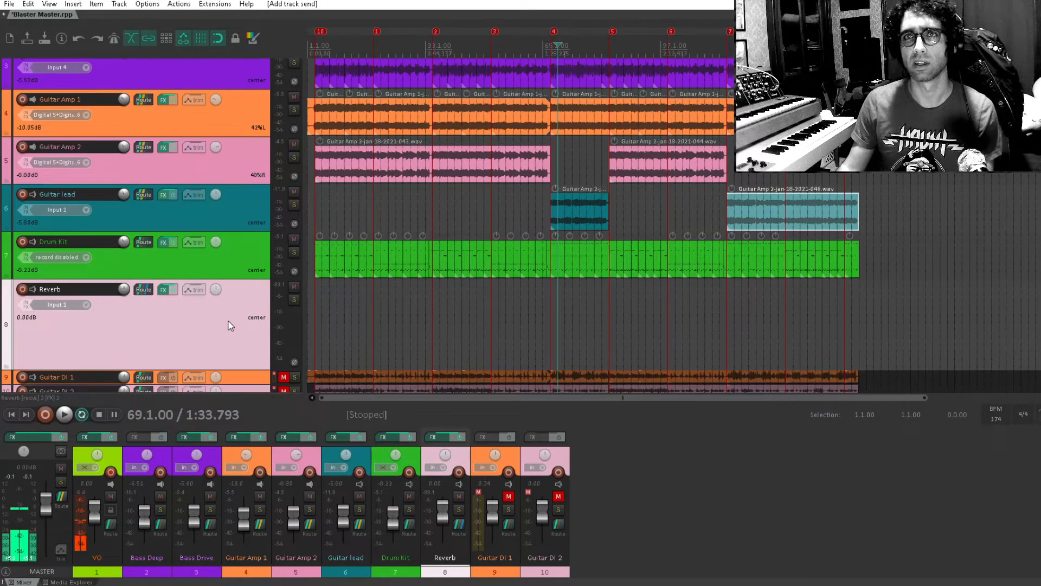
During playback from 69.1.00, set Reverb to -11.97 dB, Drum Kit to -5.30 dB, and Guitar lead to -4.51 dB panned 34% right.
key("space")
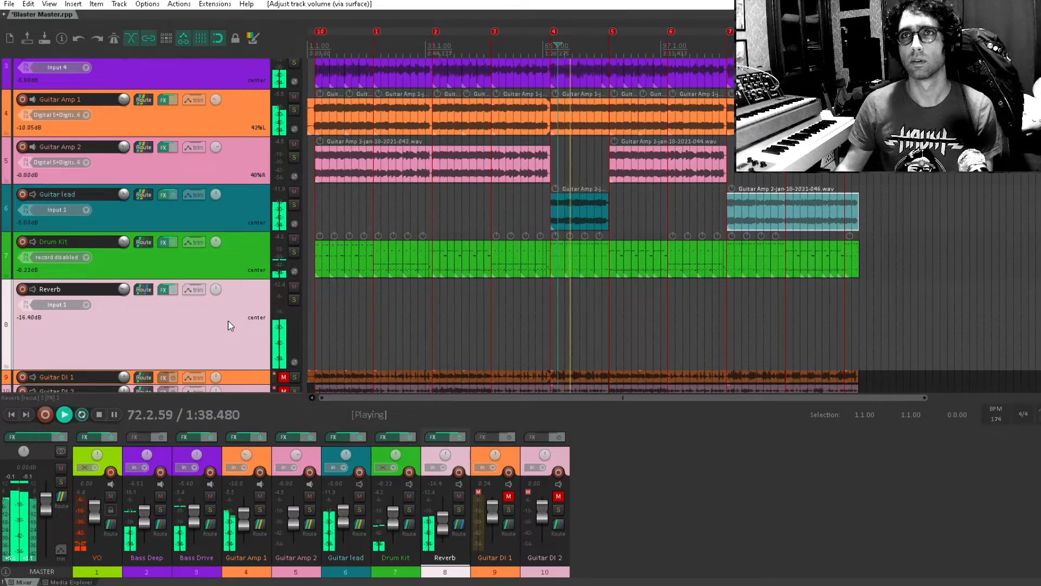
left_click(158, 218)
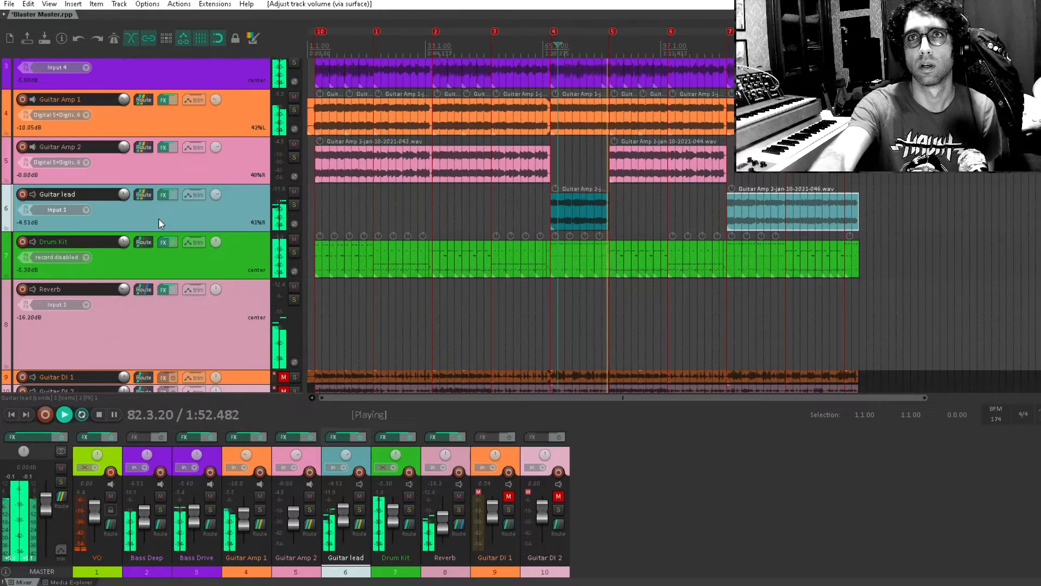
key("space")
key("space")
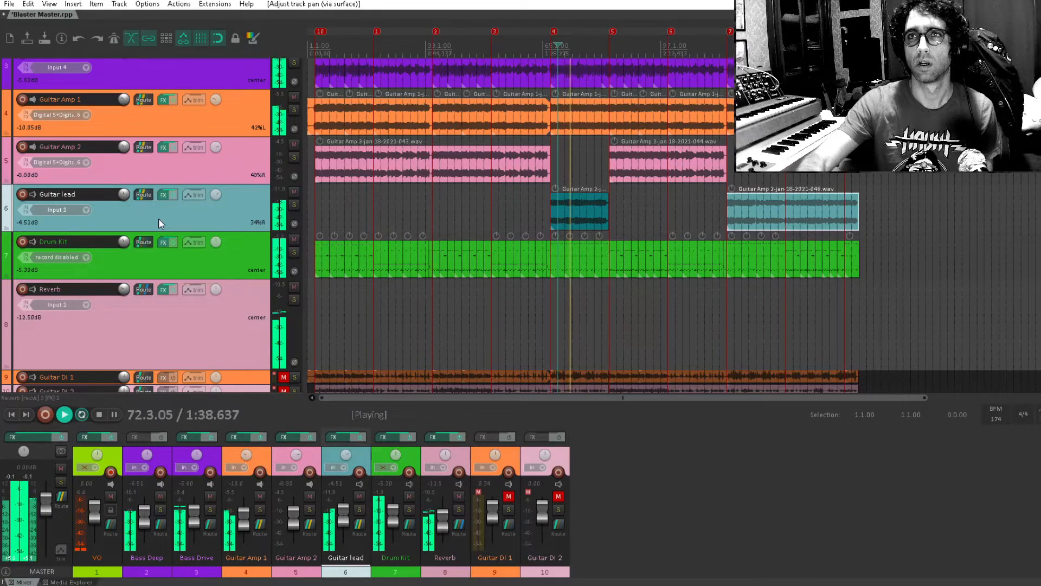
key("space")
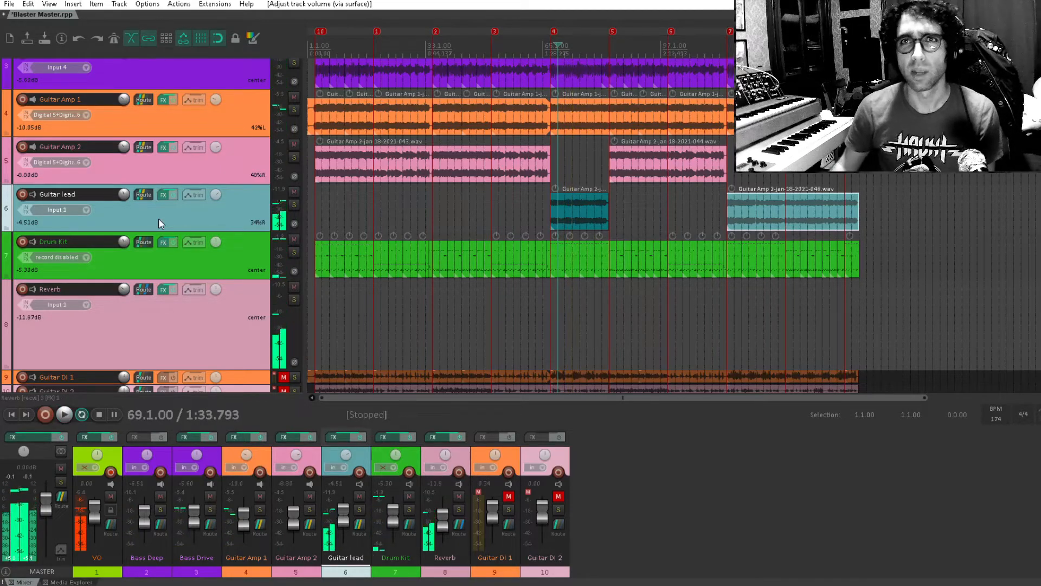
Add ReaEQ after the plate reverb on the Reverb track and raise the cutoff frequency of its high-pass band.
left_click(162, 289)
left_click(170, 323)
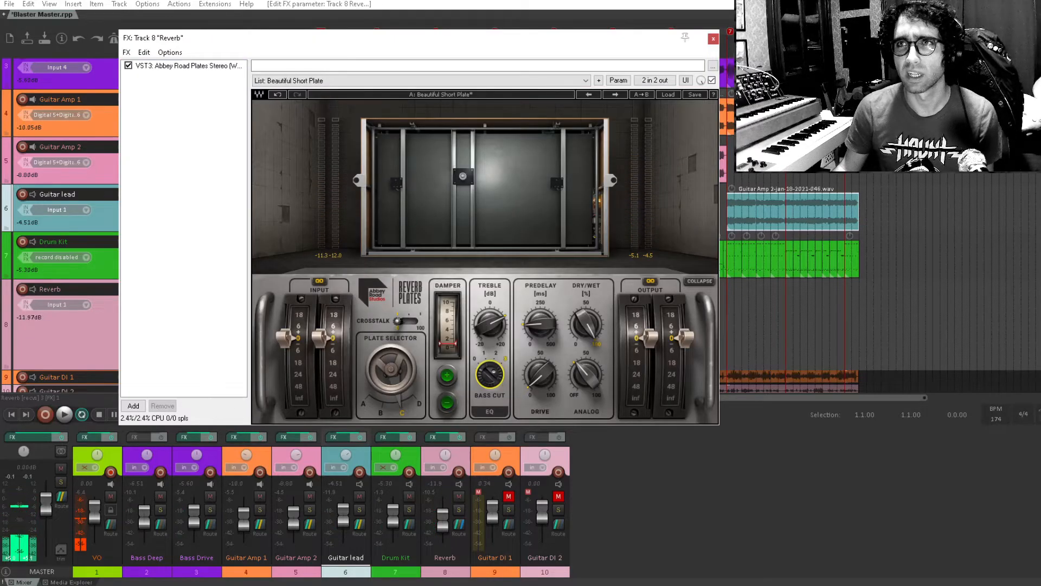
left_click(485, 319)
double_click(161, 174)
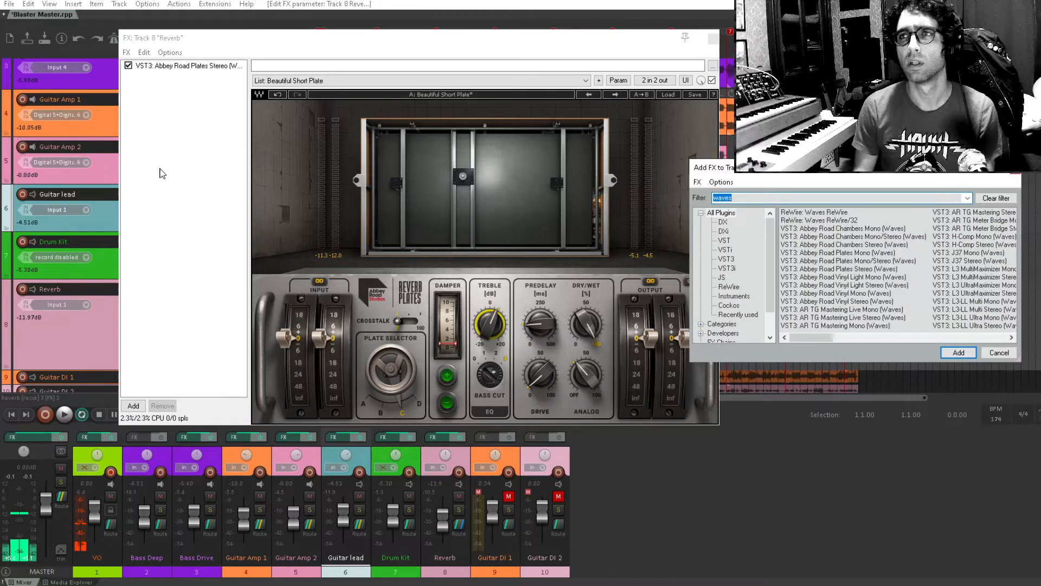
type("reaeq")
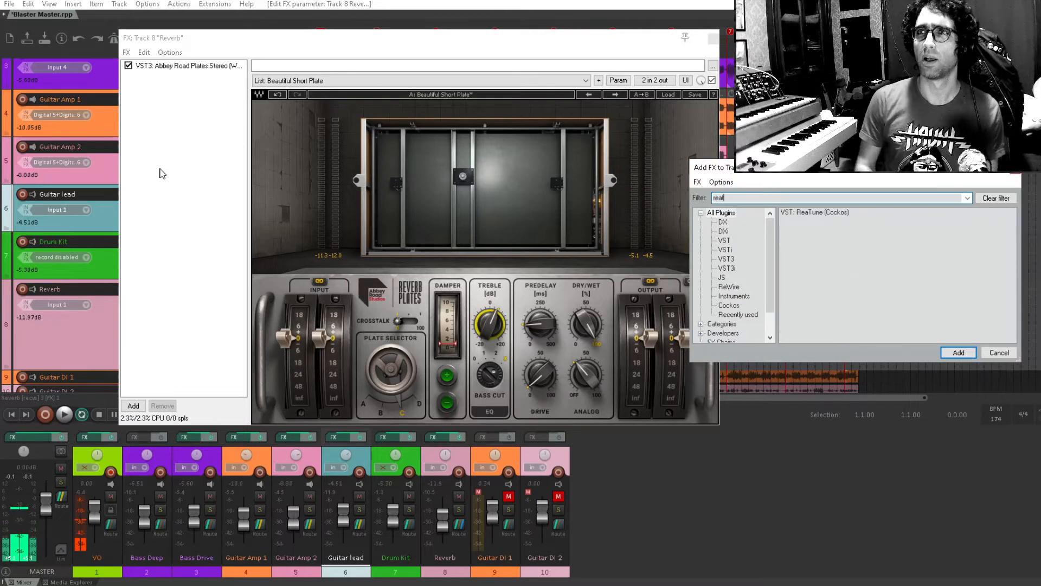
key("Return")
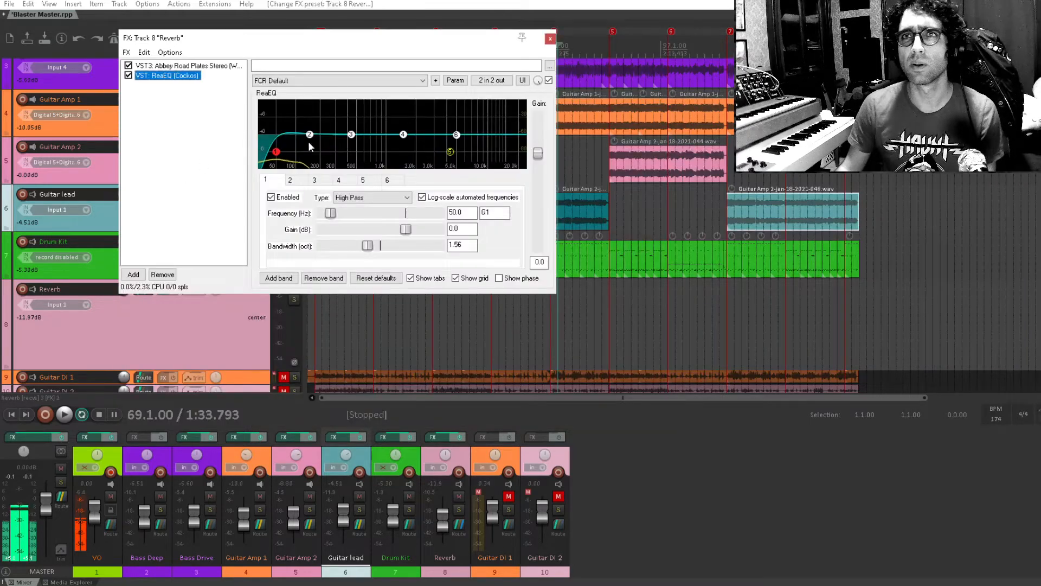
left_click_drag(277, 152, 331, 152)
key("Escape")
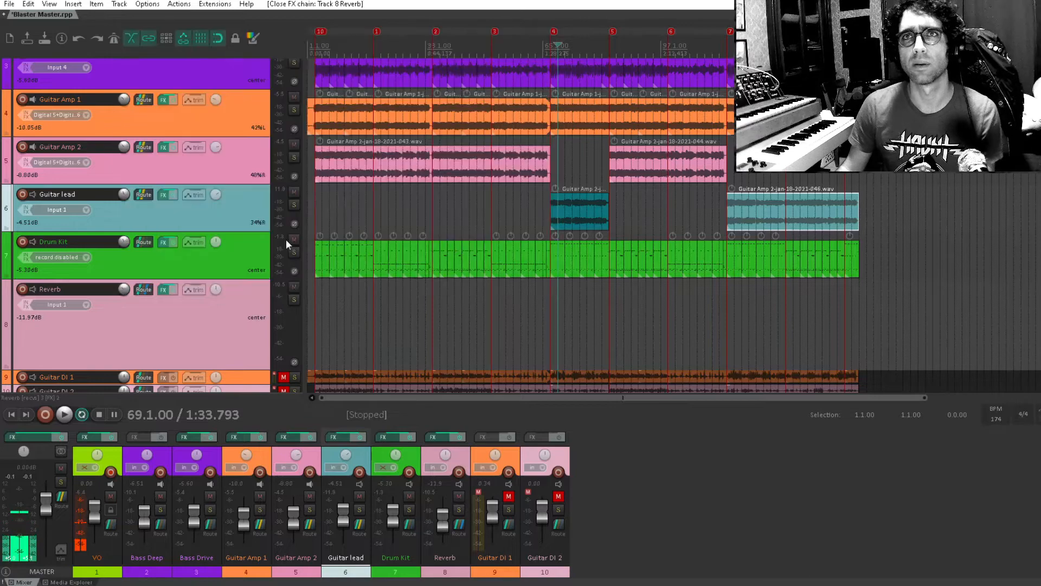
Play the mix briefly from 69.1.00 to check the filtered reverb.
key("space")
scroll(126, 316, "up", 3)
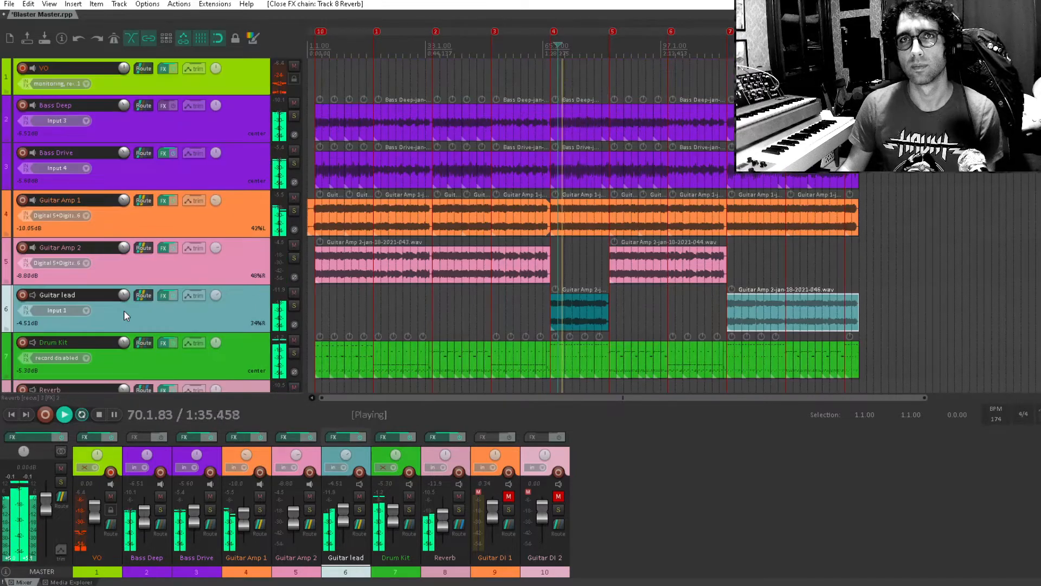
key("space")
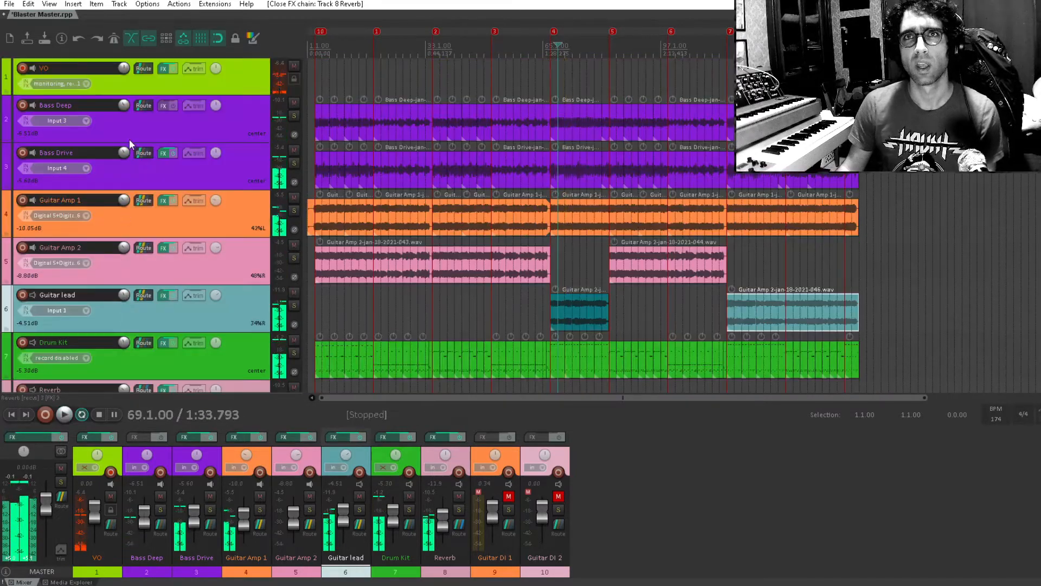
Add a send from Bass Drive to the Reverb track and lower the send level to -9.47 dB during playback.
left_click(138, 159)
left_click(142, 153)
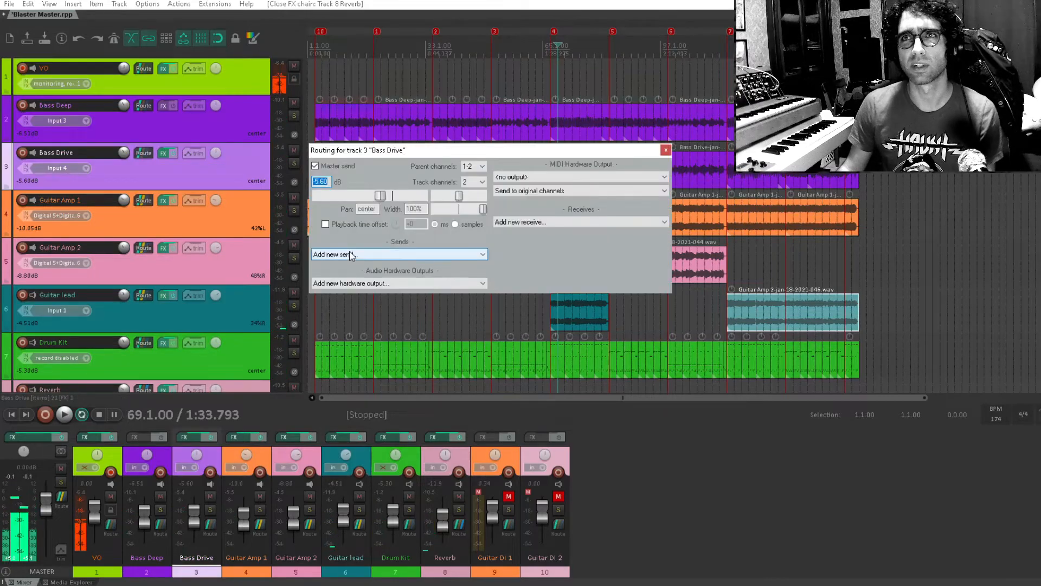
left_click(412, 254)
left_click(423, 317)
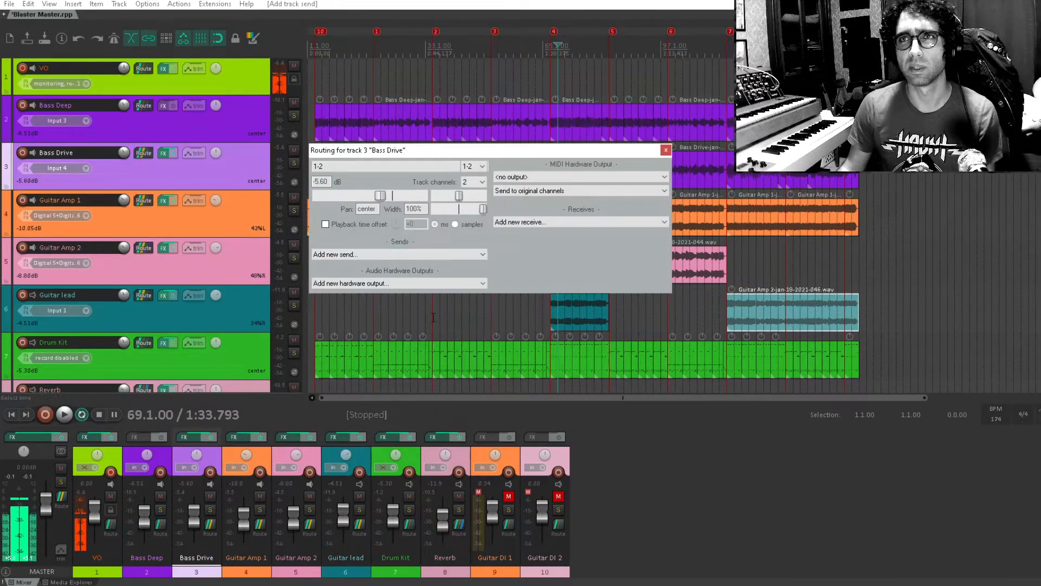
key("space")
left_click_drag(359, 298, 372, 292)
Solo Bass Drive, compare it with its reverb send muted and unmuted, then stop playback and unsolo the track.
left_click(294, 163)
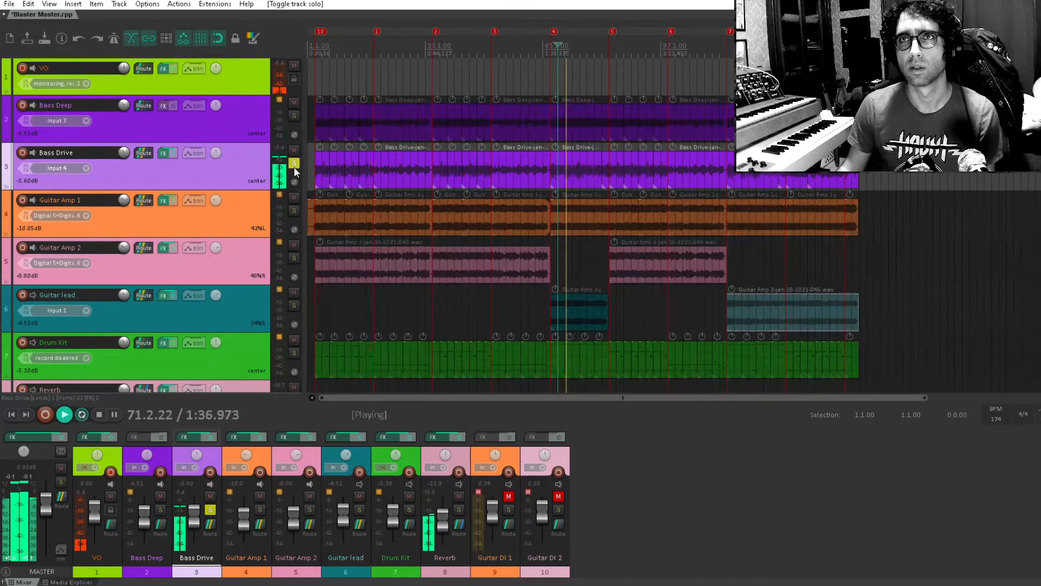
left_click(143, 154)
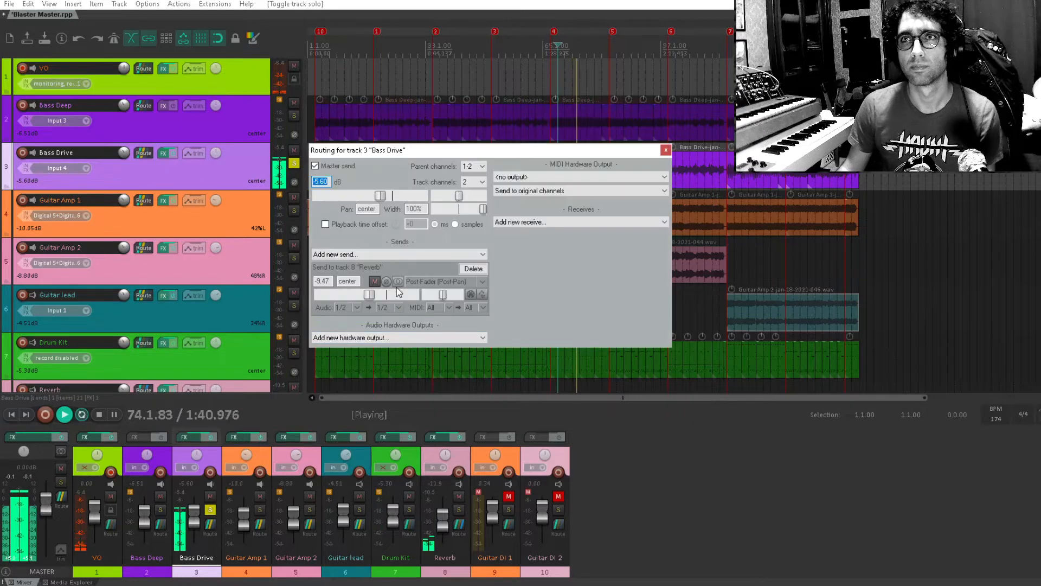
left_click(374, 281)
left_click(375, 282)
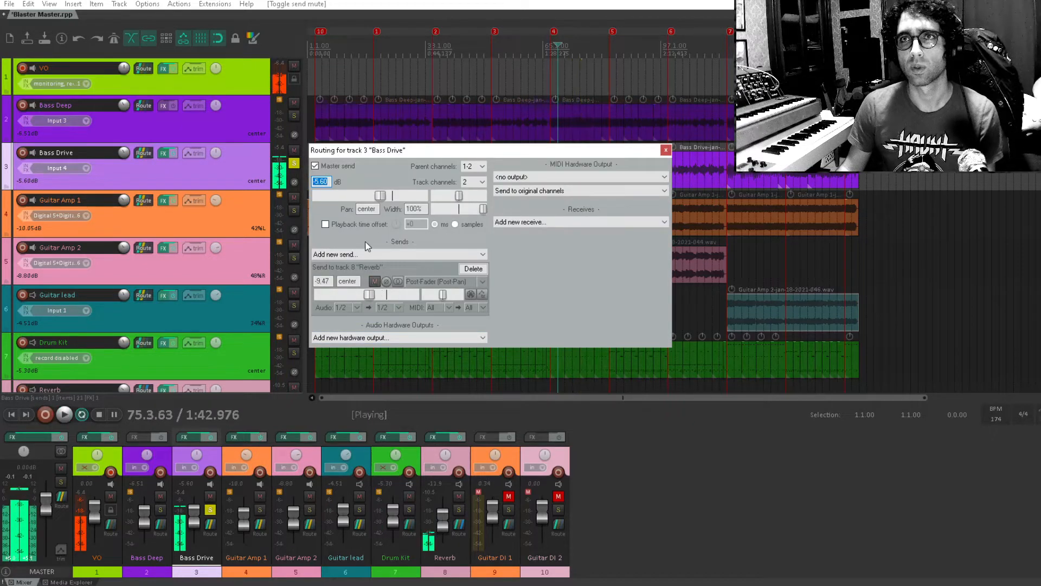
key("space")
left_click(293, 162)
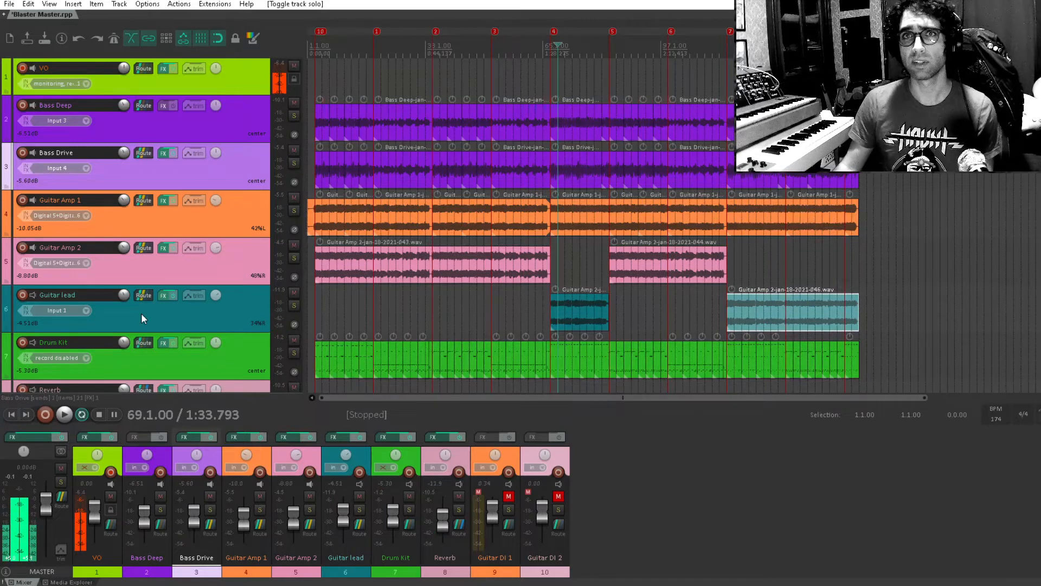
Save the project.
key("ctrl+s")
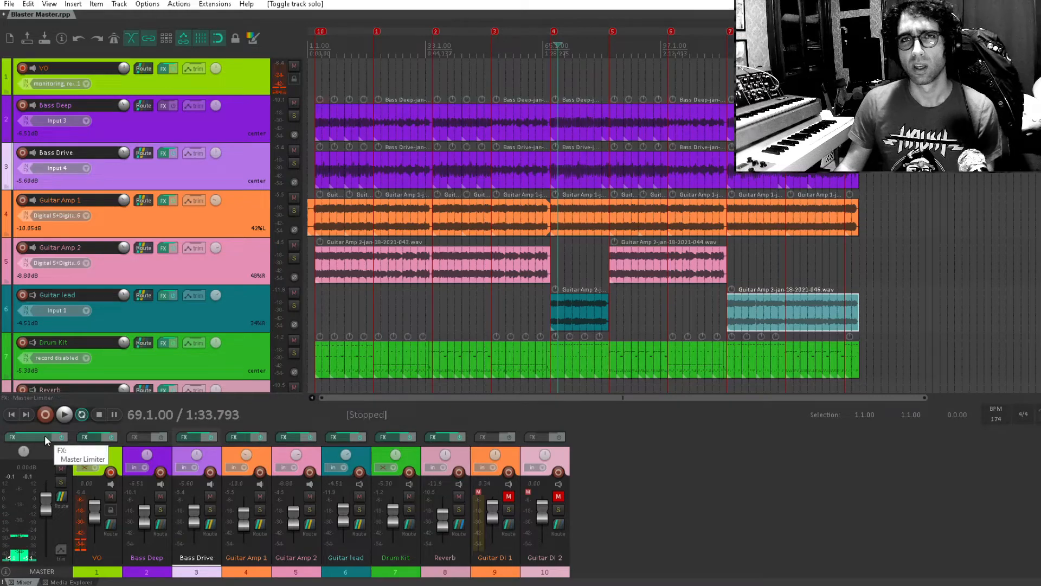
scroll(121, 330, "down", 3)
scroll(121, 324, "up", 3)
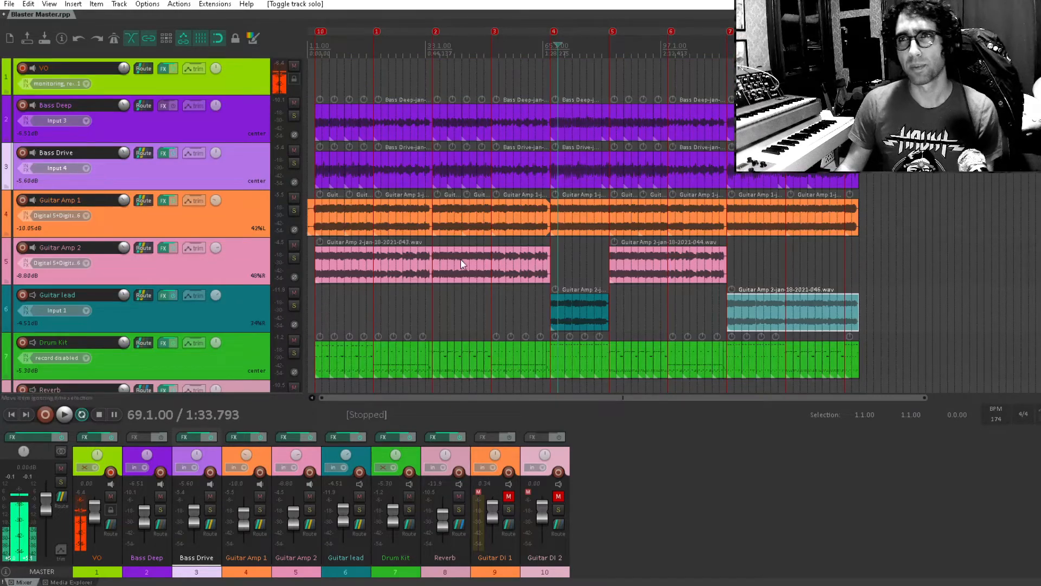
scroll(488, 227, "down", 1)
scroll(513, 197, "up", 1)
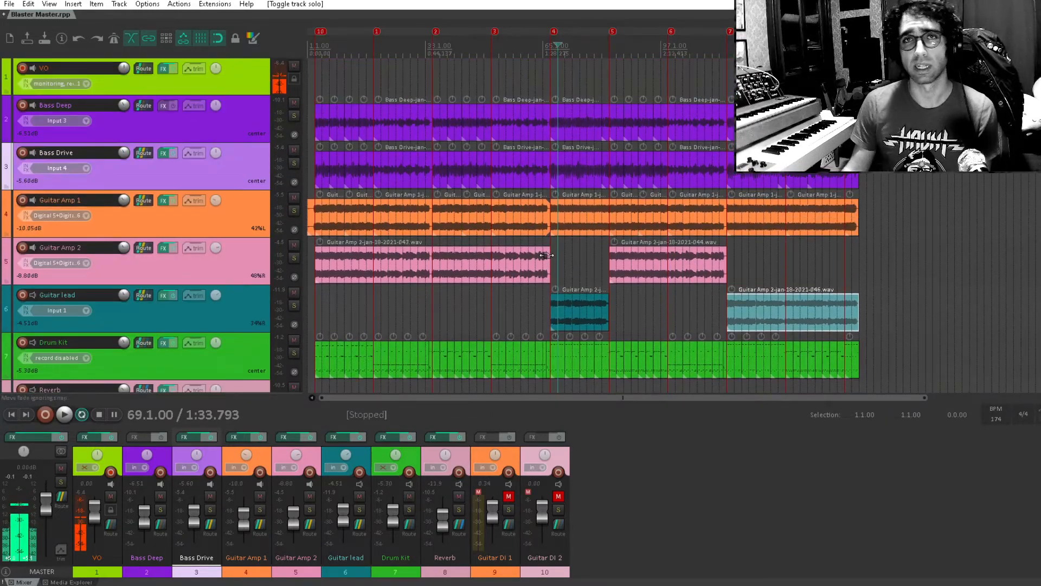